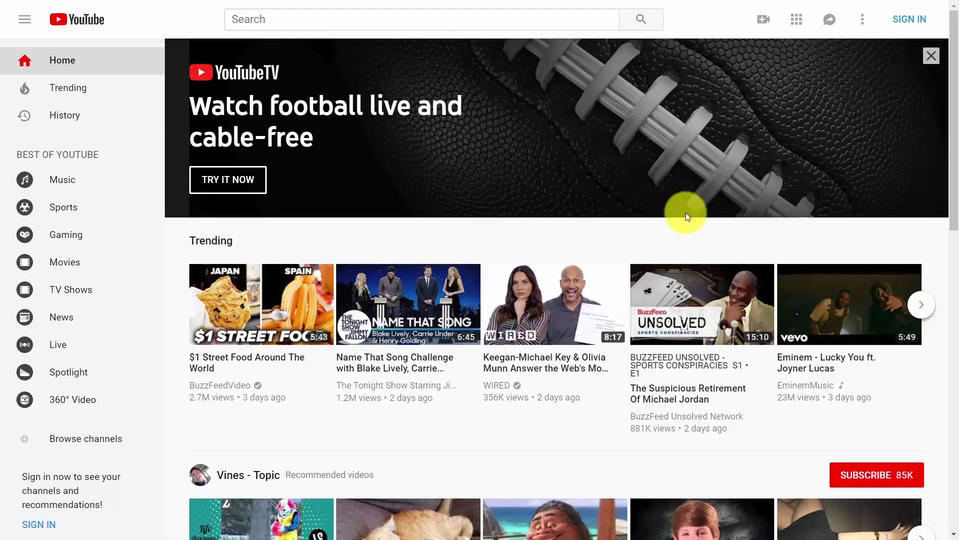
- Open the Google sign-in form for YouTube and go to new account creation
{"action": "left_click", "coordinate": [913, 20]}
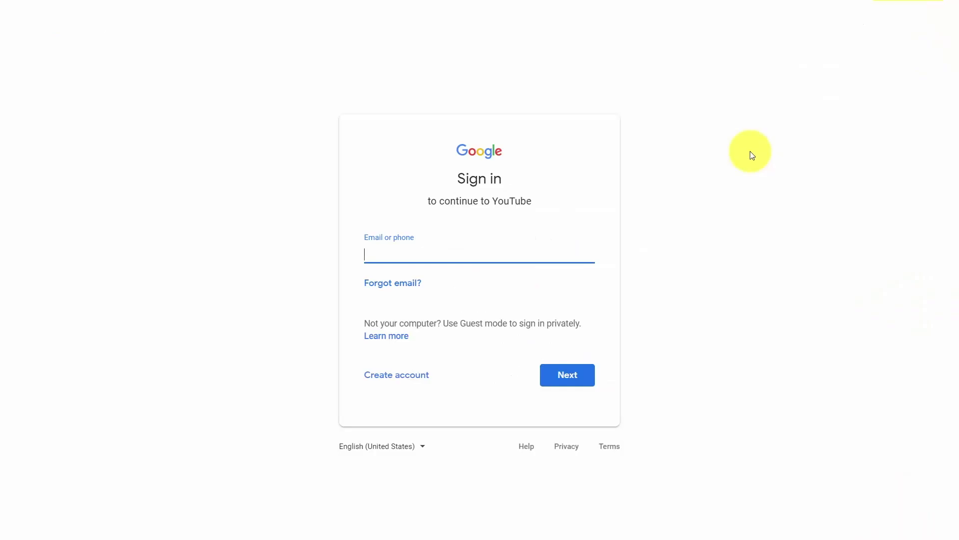
{"action": "left_click", "coordinate": [404, 380]}
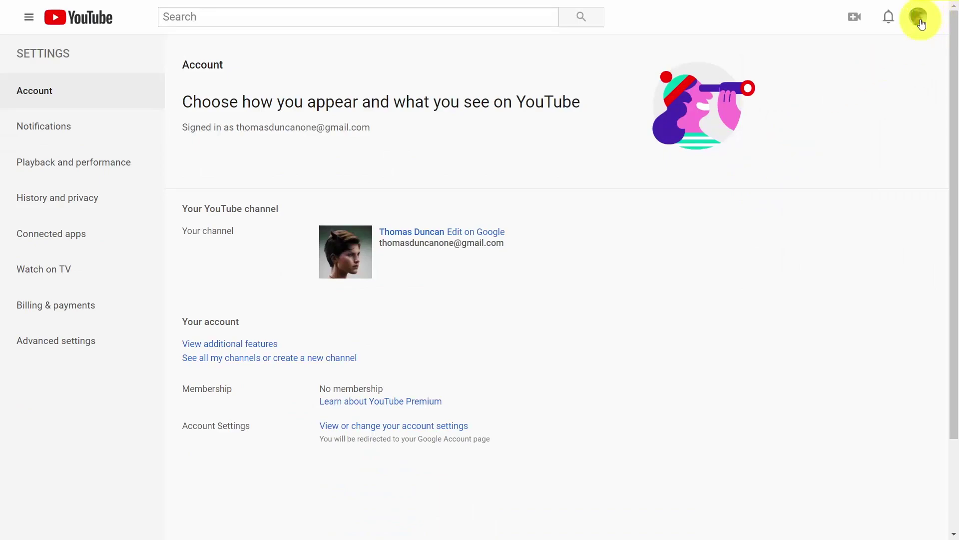
- Create a new channel from the account settings, with the Brand Account name "Internet Marketing Tutorials"
{"action": "left_click", "coordinate": [922, 23]}
{"action": "left_click", "coordinate": [885, 110]}
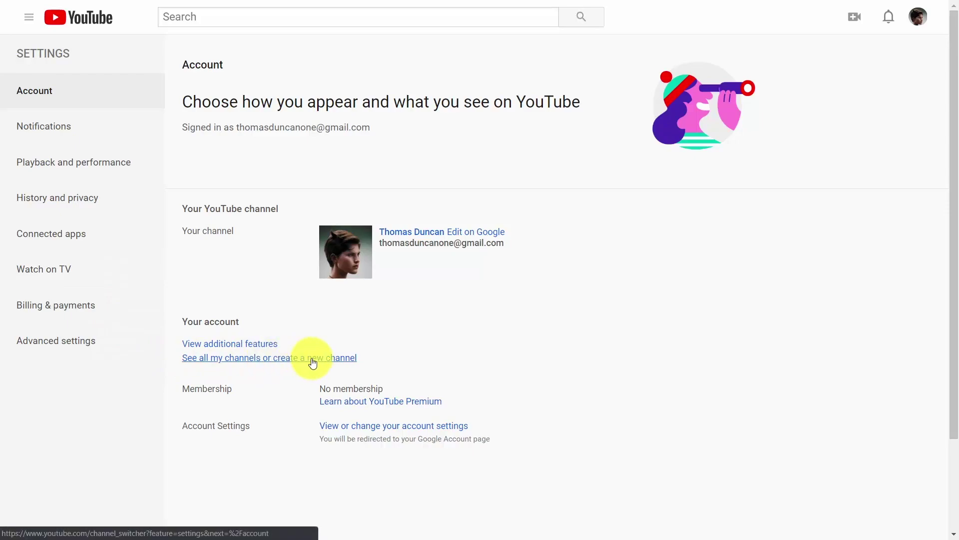
{"action": "left_click", "coordinate": [257, 358]}
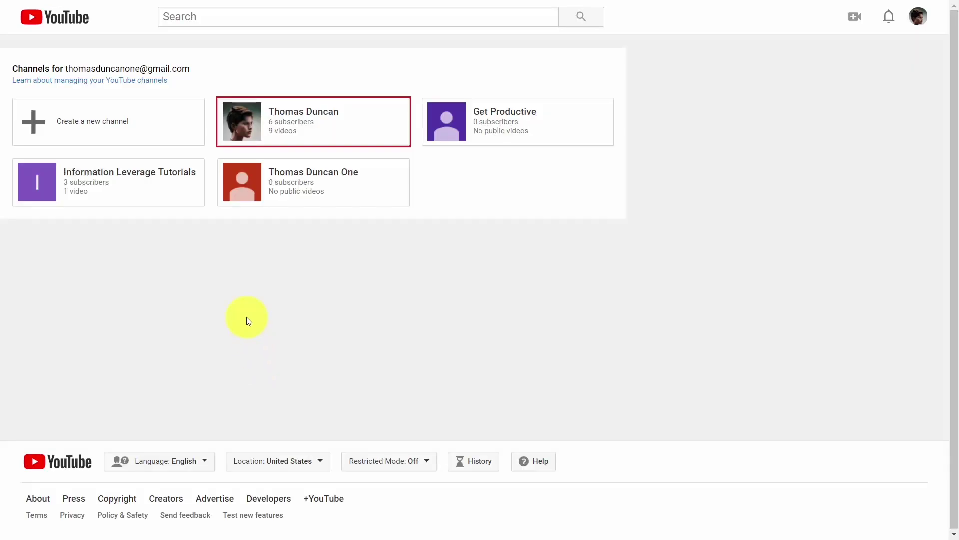
{"action": "left_click", "coordinate": [88, 124]}
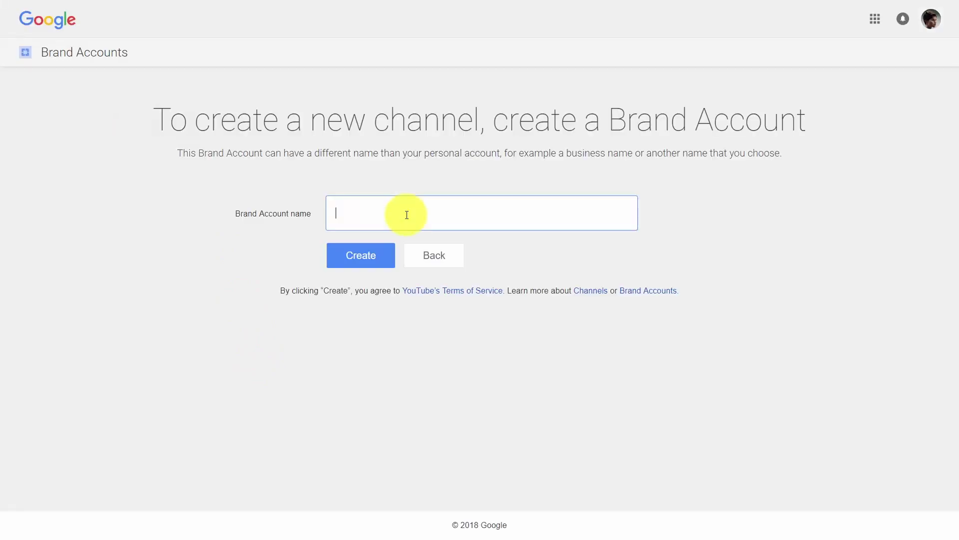
{"action": "type", "text": "Internet Marketing Tutorials"}
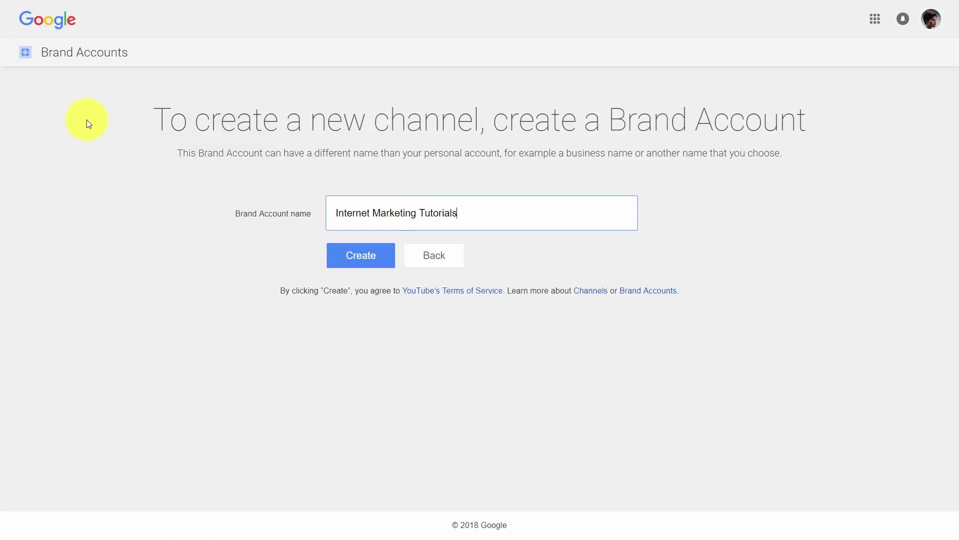
{"action": "left_click", "coordinate": [364, 255]}
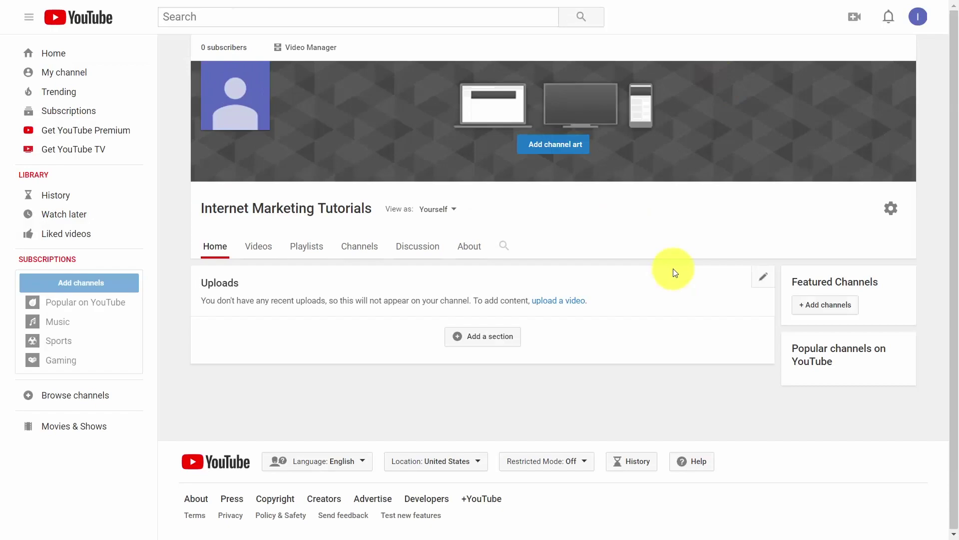
- Upload the Tutorials video to the new channel through Creator Studio with Private visibility, and confirm the upload
{"action": "left_click", "coordinate": [918, 25]}
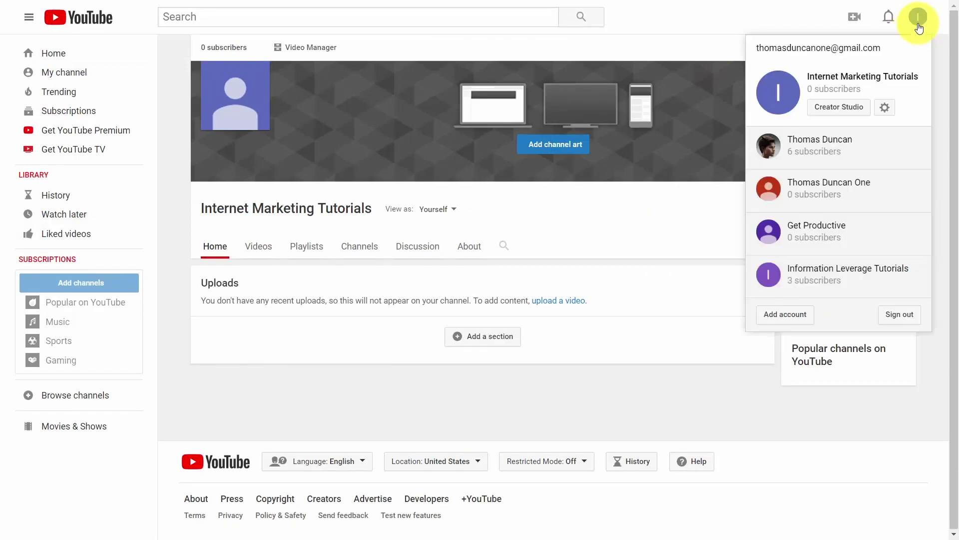
{"action": "left_click", "coordinate": [833, 111]}
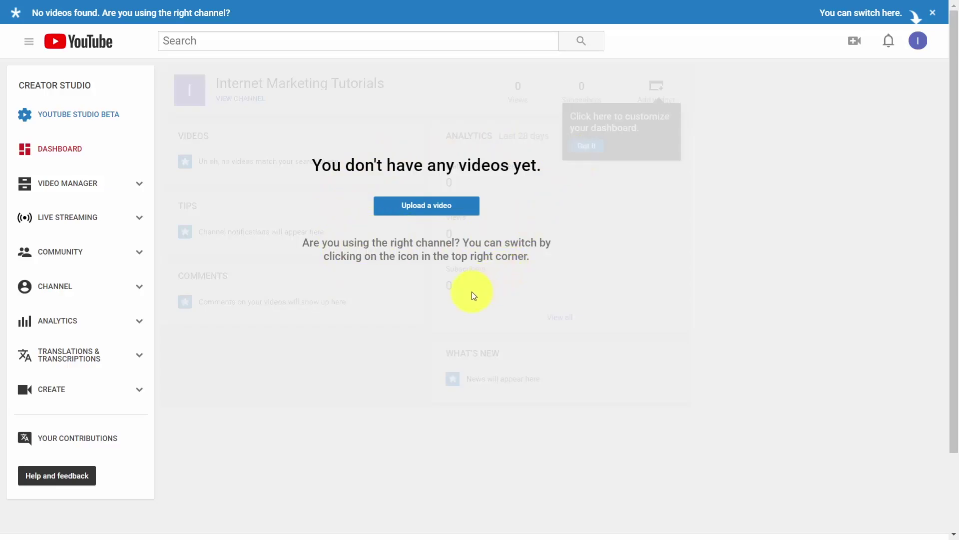
{"action": "left_click", "coordinate": [428, 211]}
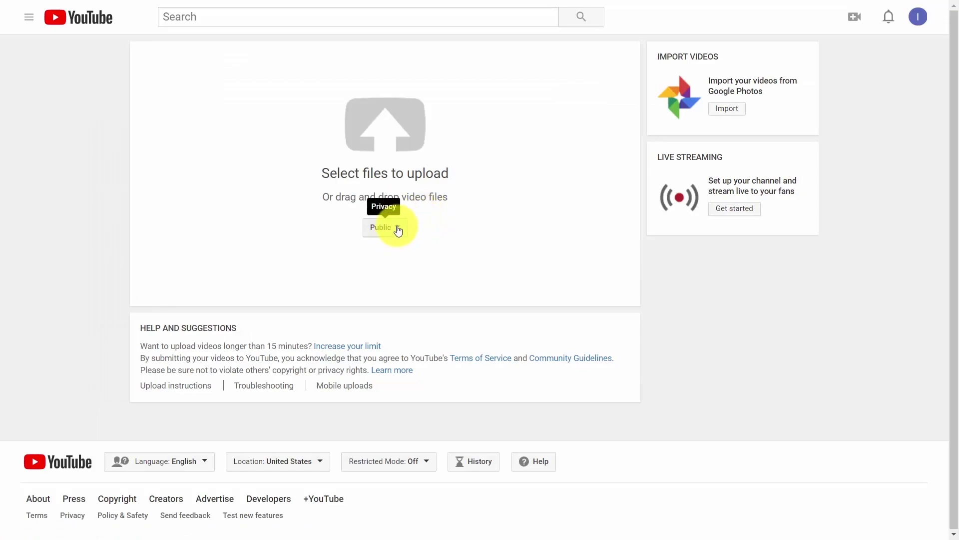
{"action": "left_click", "coordinate": [394, 227]}
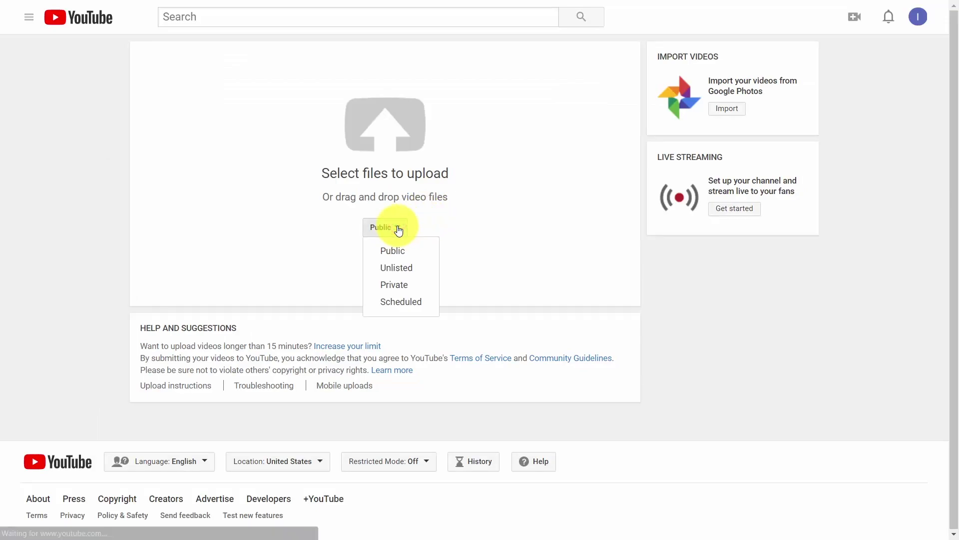
{"action": "left_click", "coordinate": [395, 287]}
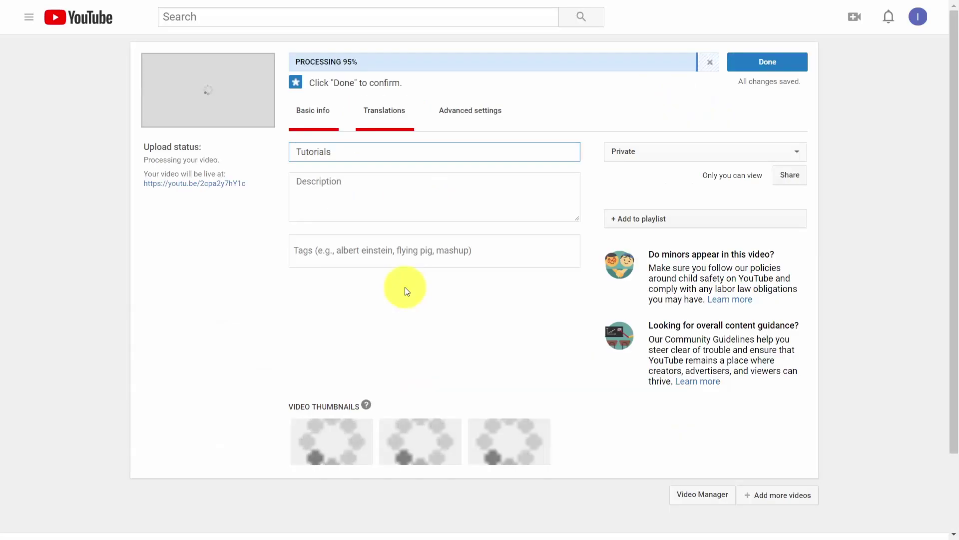
{"action": "left_click", "coordinate": [758, 64]}
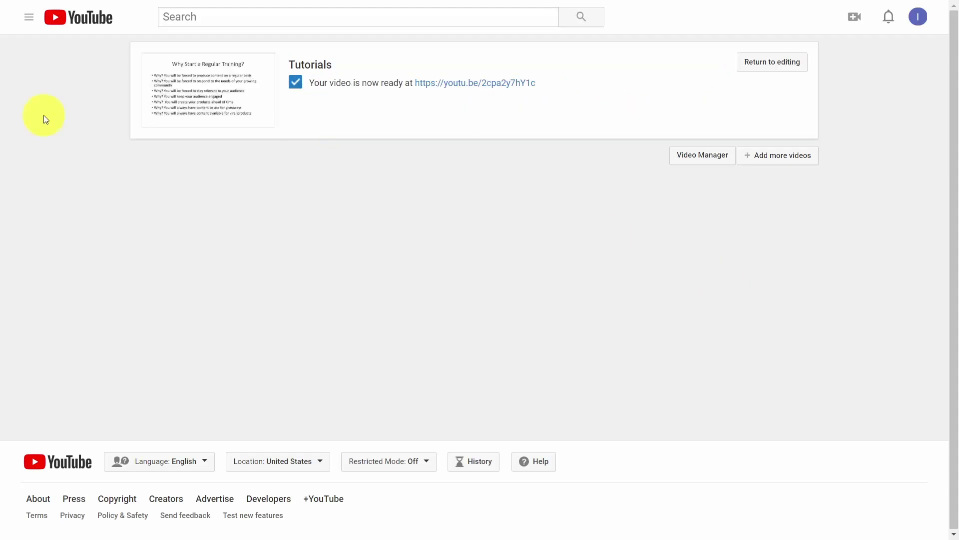
- Open the channel's Status and Features page in Creator Studio and examine the available features
{"action": "left_click", "coordinate": [919, 20]}
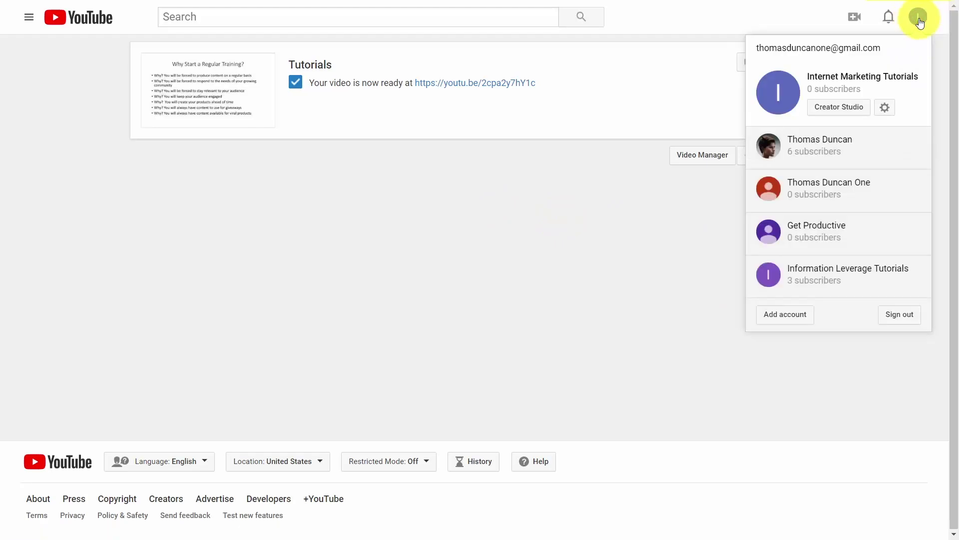
{"action": "left_click", "coordinate": [832, 111]}
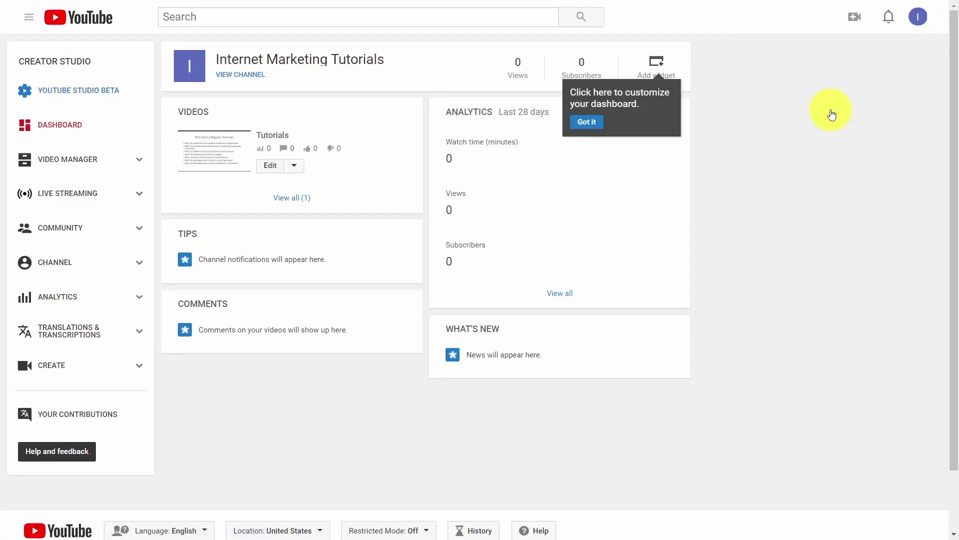
{"action": "left_click", "coordinate": [65, 261]}
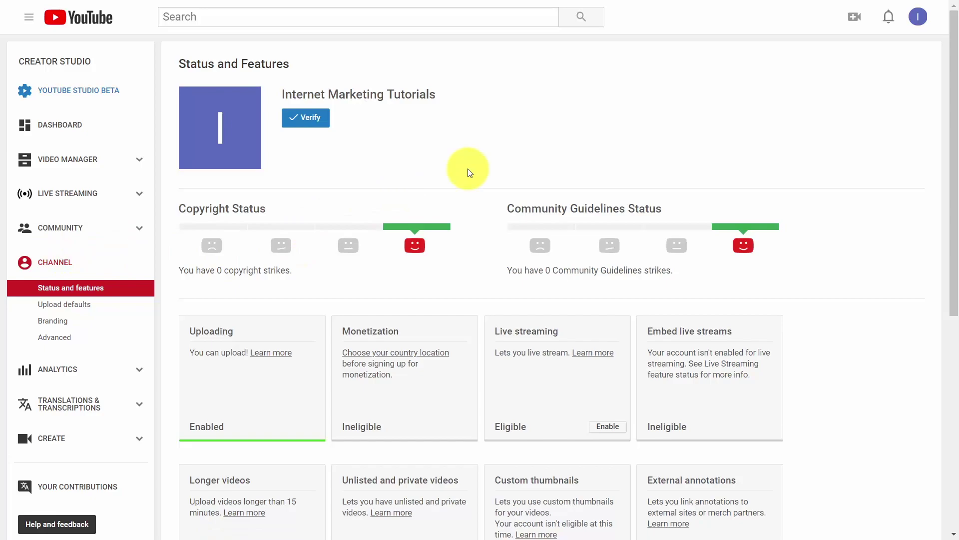
{"action": "scroll", "coordinate": [467, 169], "scroll_direction": "down", "scroll_amount": 2}
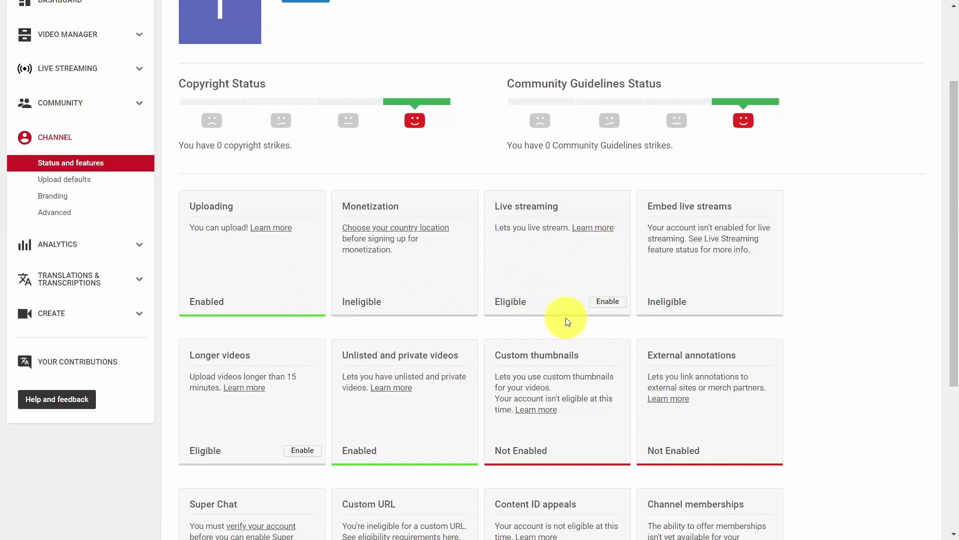
- Check what enabling live streaming and longer videos requires, then return to the channel's feature overview
{"action": "left_click", "coordinate": [606, 303]}
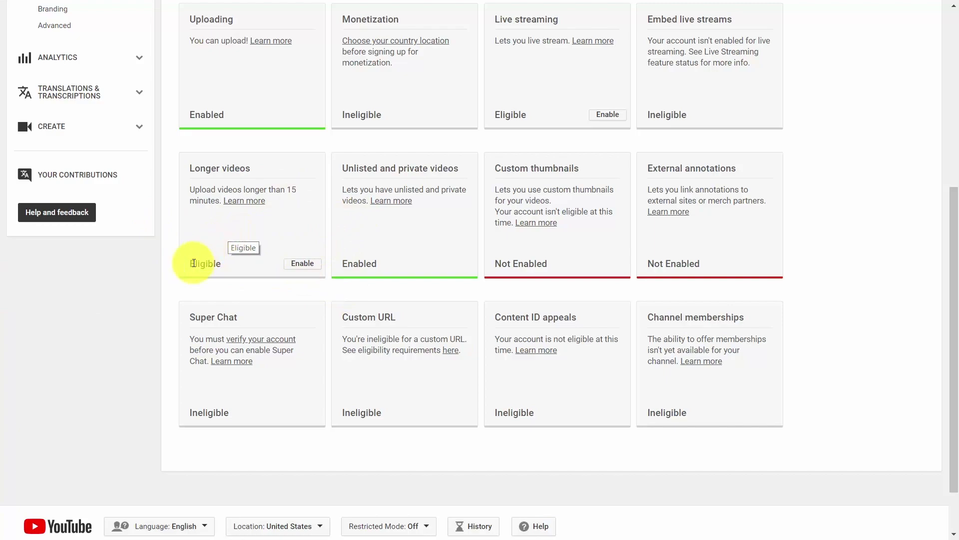
{"action": "left_click", "coordinate": [293, 267]}
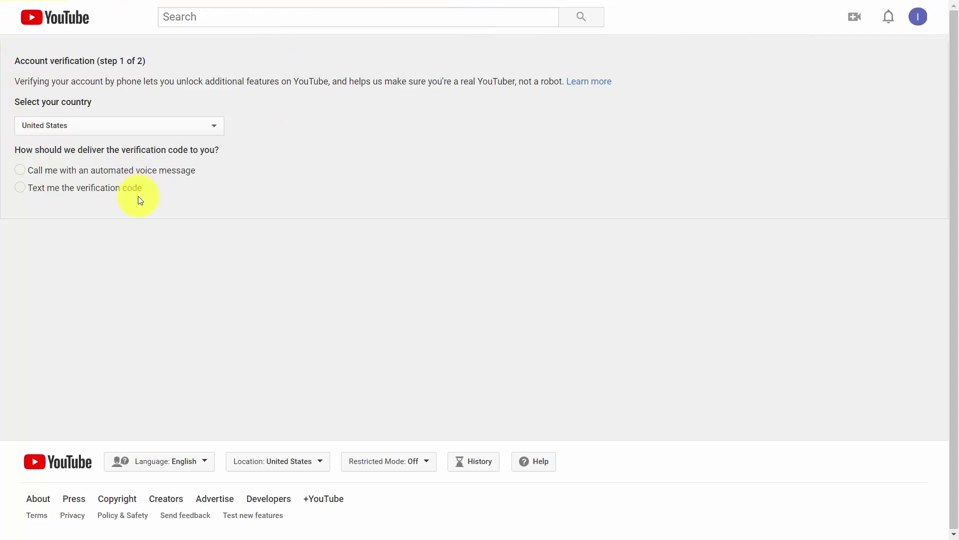
{"action": "key", "text": "alt+Left"}
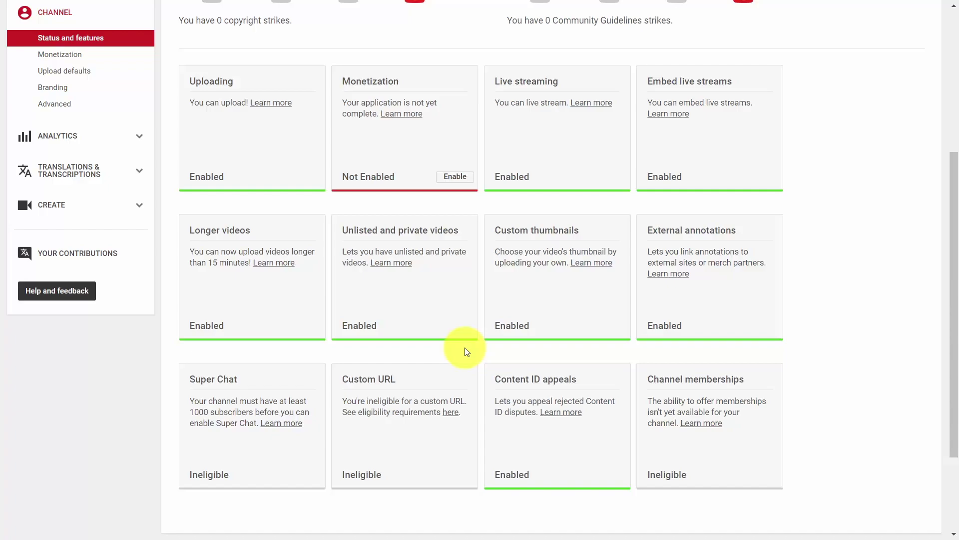
- In the channel's upload defaults, set the category to Education, keeping Public privacy and the Standard YouTube License
{"action": "scroll", "coordinate": [693, 77], "scroll_direction": "up", "scroll_amount": 5}
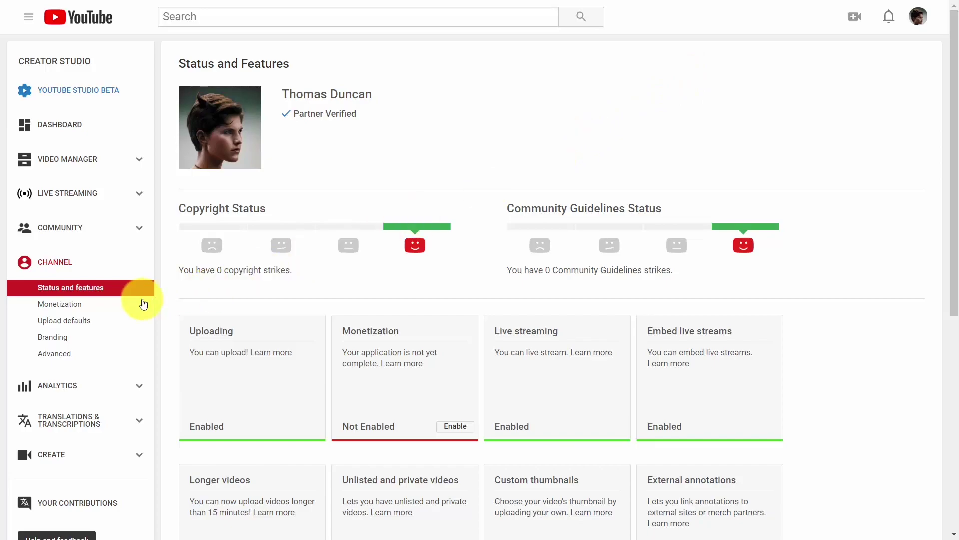
{"action": "left_click", "coordinate": [62, 324]}
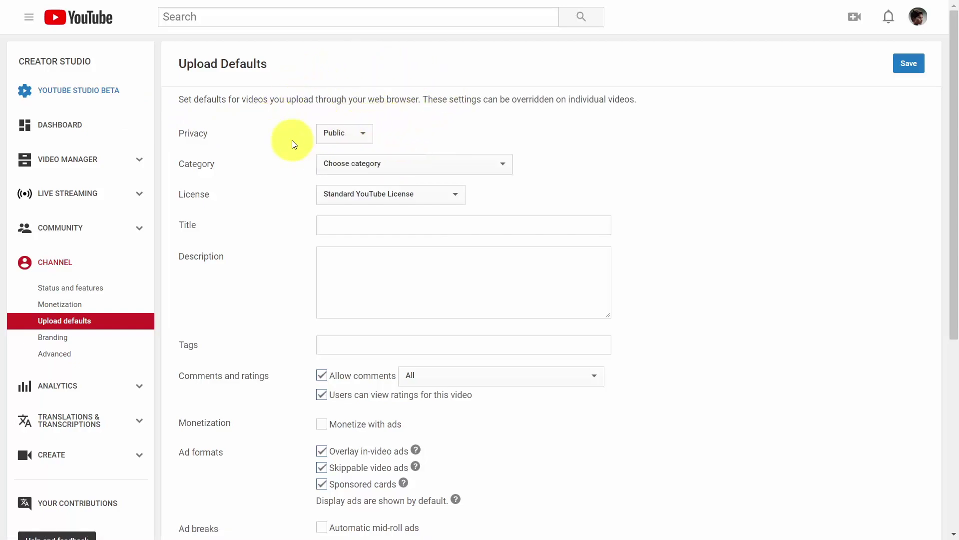
{"action": "left_click", "coordinate": [366, 134]}
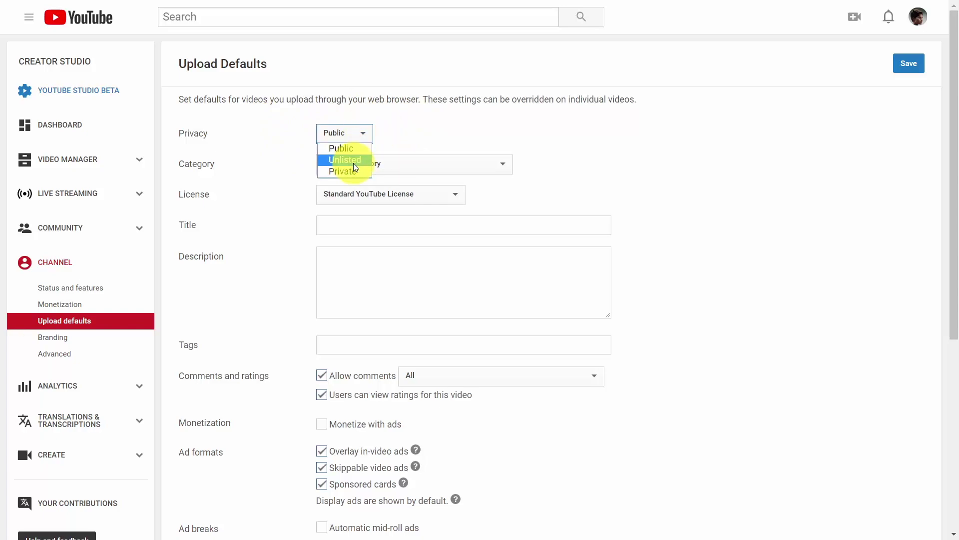
{"action": "left_click", "coordinate": [407, 108]}
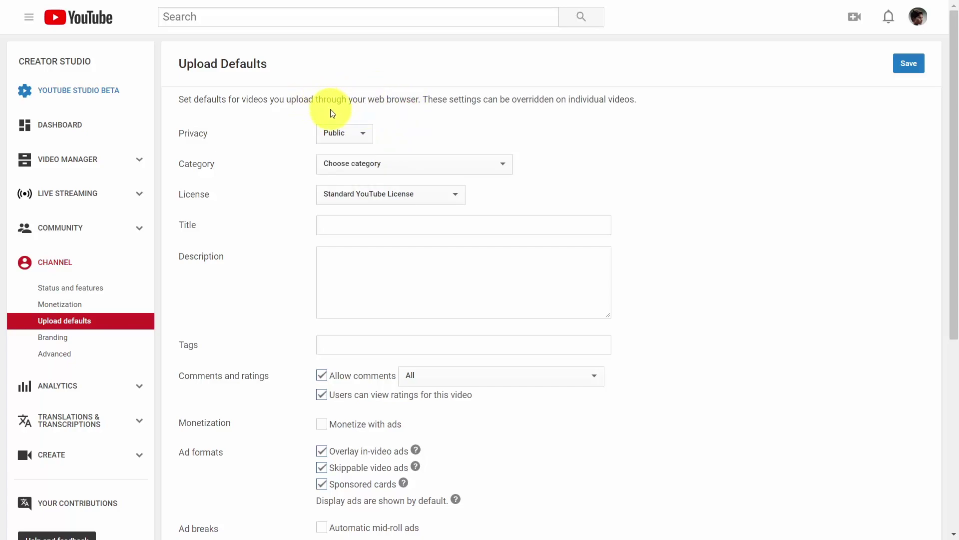
{"action": "left_click", "coordinate": [479, 165]}
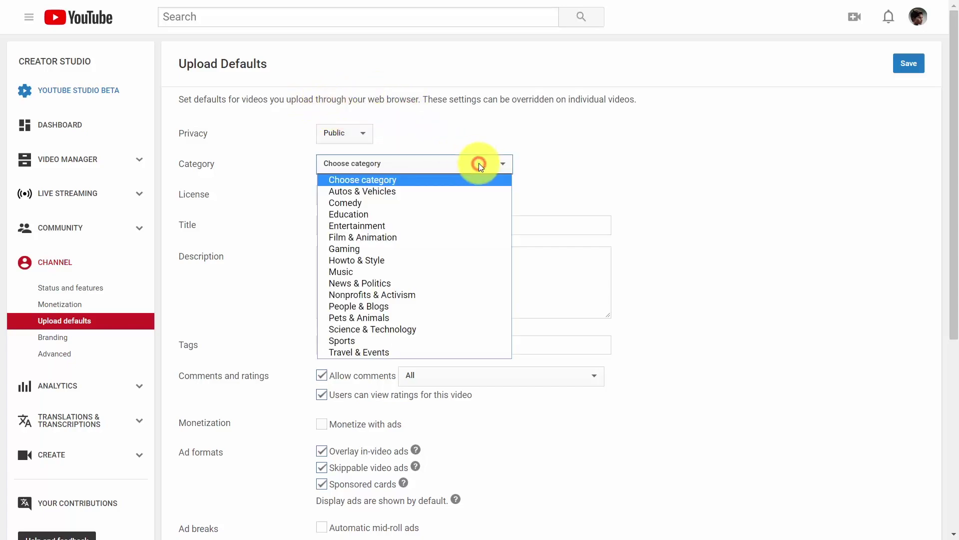
{"action": "left_click", "coordinate": [371, 214]}
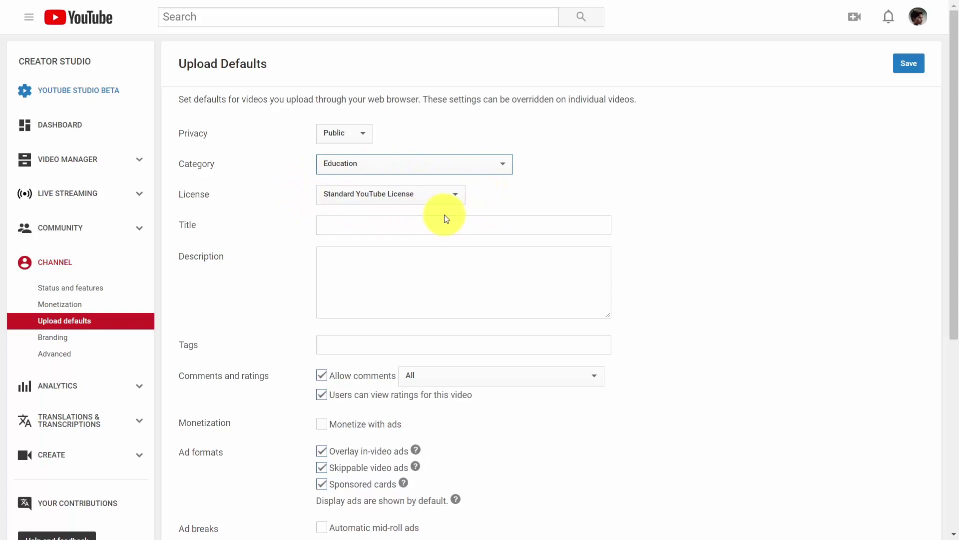
{"action": "left_click", "coordinate": [457, 194]}
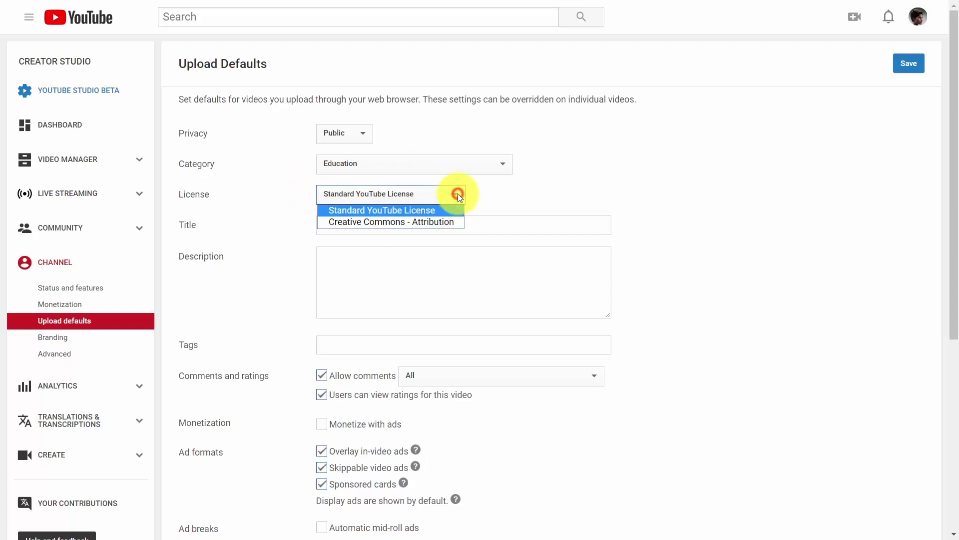
{"action": "left_click", "coordinate": [459, 194]}
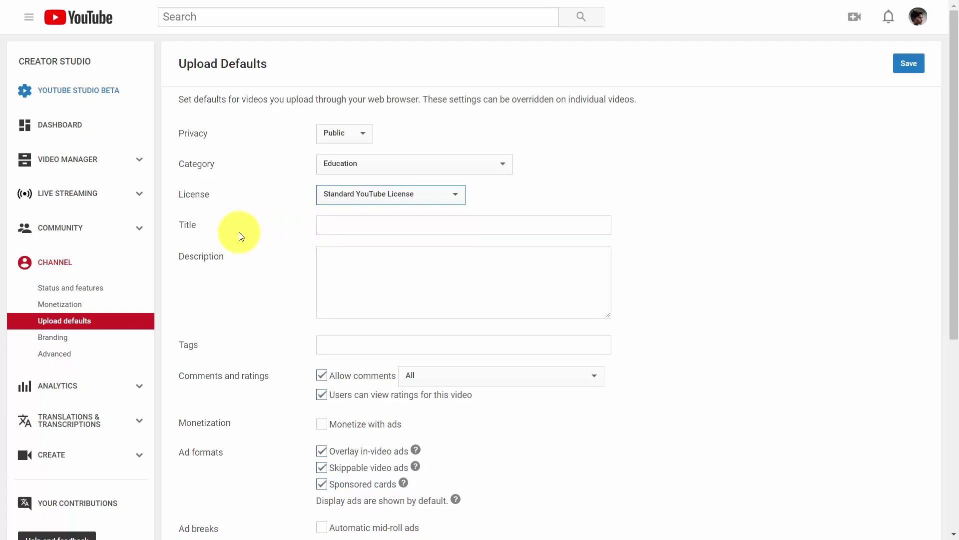
- Set the default video title to "Tutorial Videos #" and the description to "haon.biz/cfwop/ Tutorial Videos"
{"action": "key", "text": "Tab"}
{"action": "type", "text": "Tutorial Videos #"}
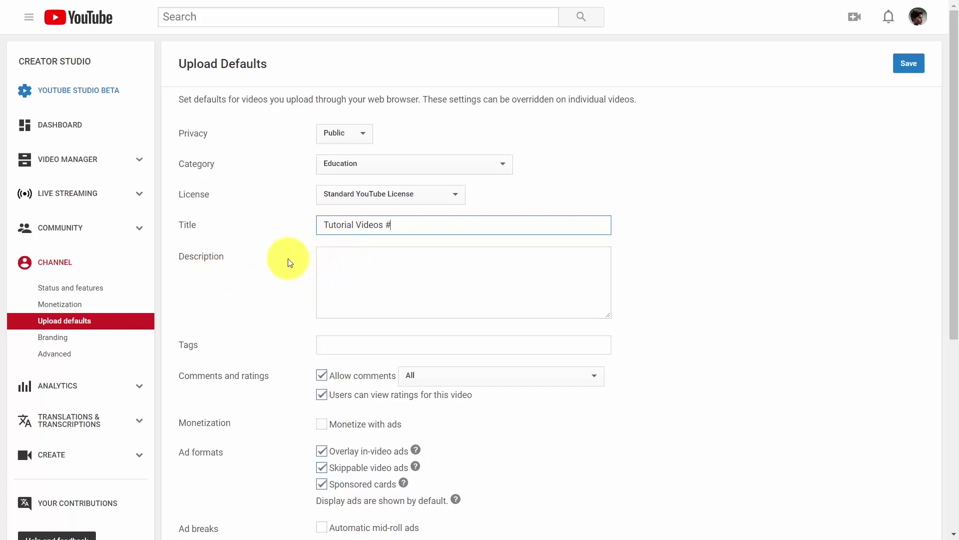
{"action": "left_click", "coordinate": [319, 255]}
{"action": "type", "text": "haon.biz/cfwop/   Tutorial Videos"}
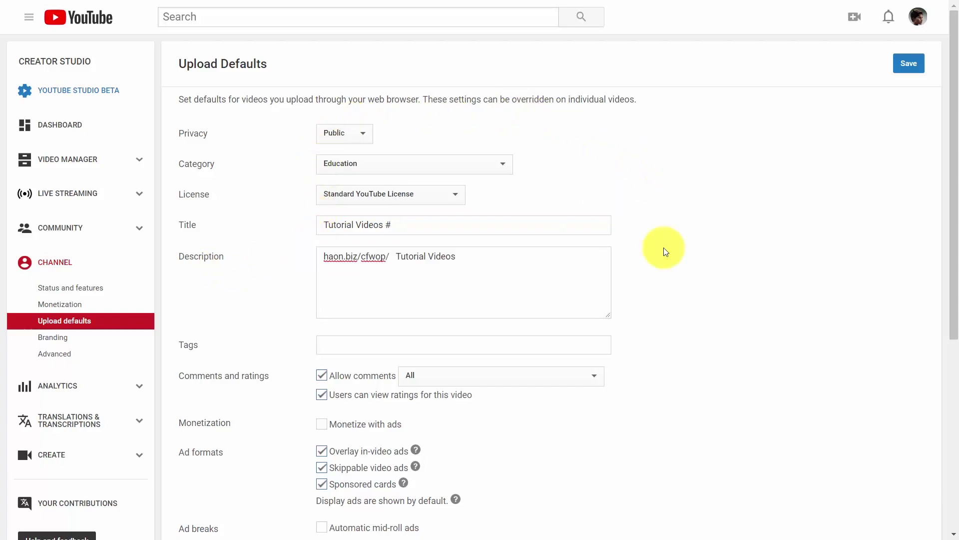
- Add the default tags "tutorial videos" and review the remaining comment, ad, language and statistics defaults
{"action": "scroll", "coordinate": [321, 295], "scroll_direction": "down", "scroll_amount": 1}
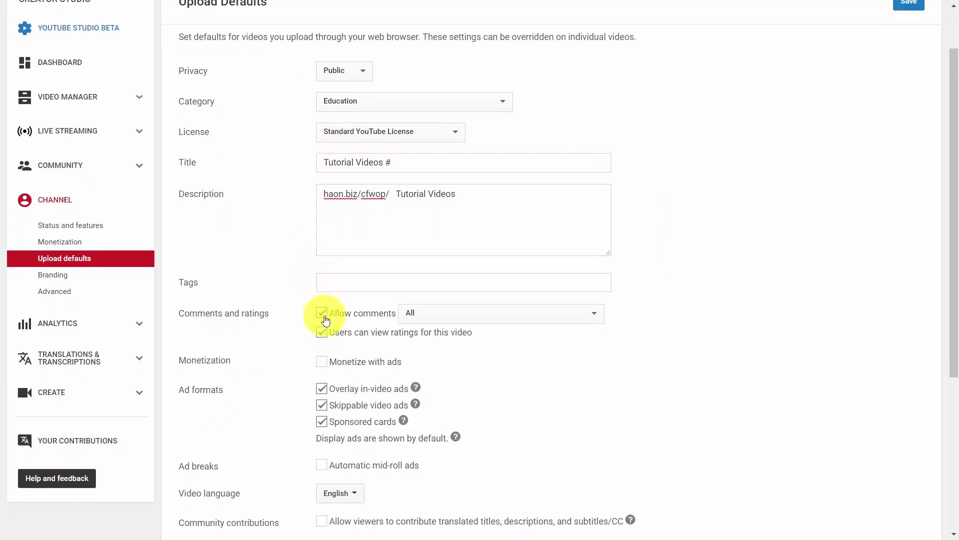
{"action": "left_click", "coordinate": [345, 284]}
{"action": "type", "text": "tutorial videos"}
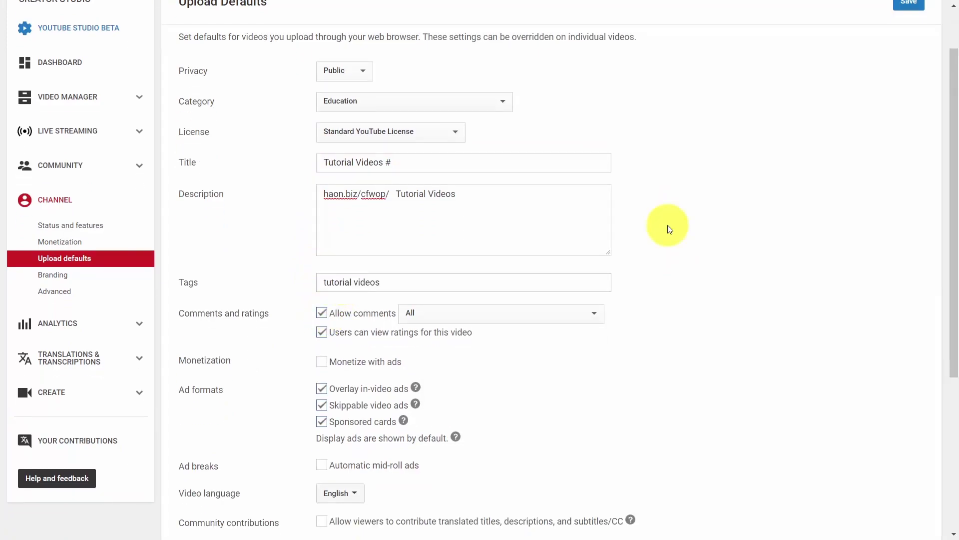
{"action": "scroll", "coordinate": [347, 292], "scroll_direction": "down", "scroll_amount": 1}
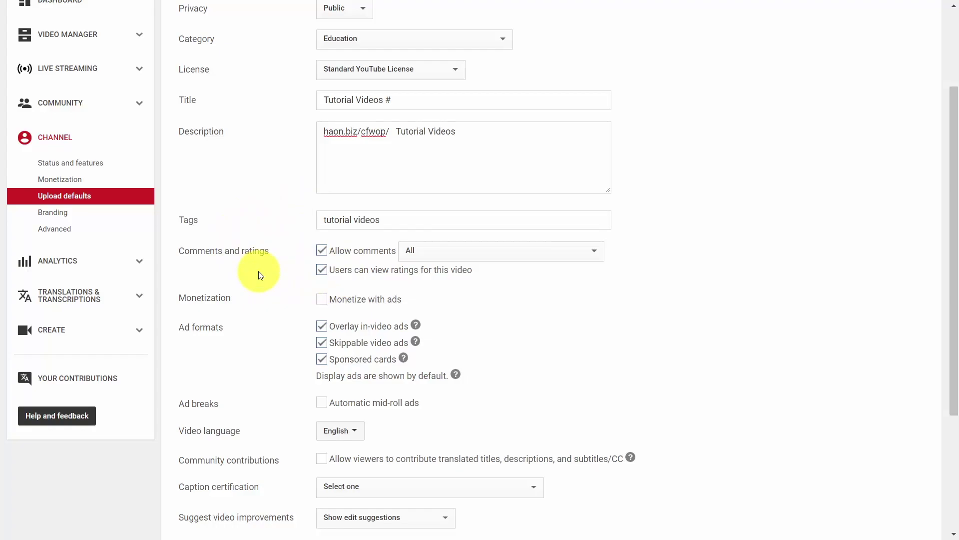
{"action": "scroll", "coordinate": [519, 281], "scroll_direction": "down", "scroll_amount": 3}
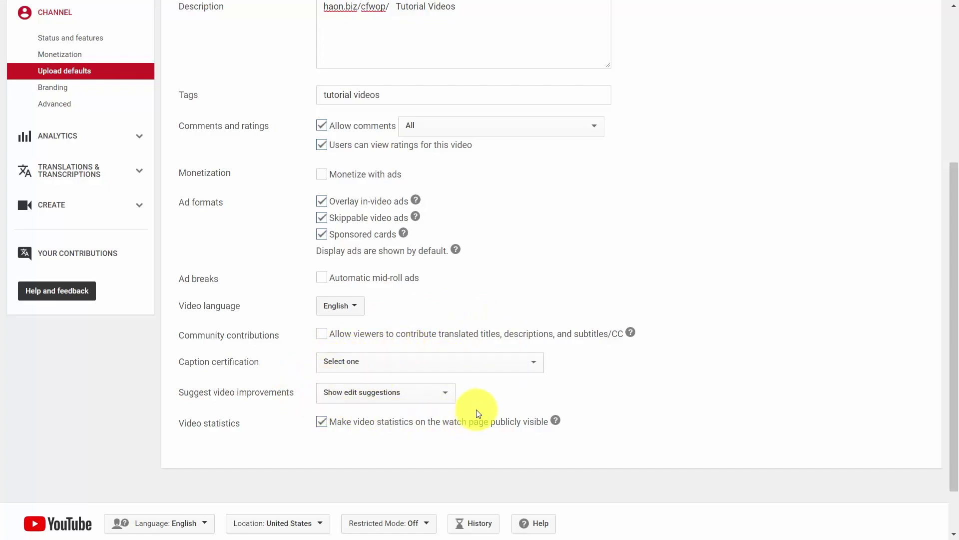
{"action": "scroll", "coordinate": [848, 130], "scroll_direction": "up", "scroll_amount": 5}
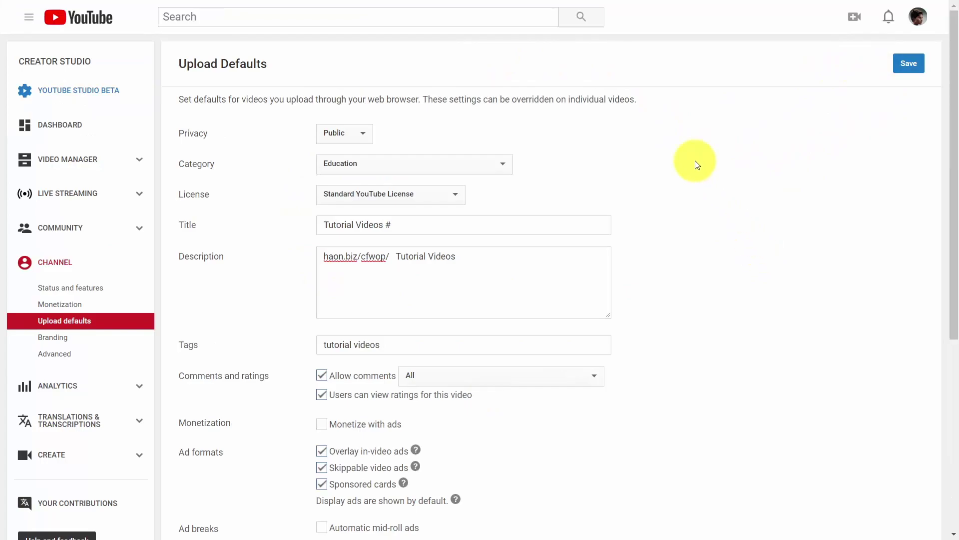
- Upload podcast.png as the channel's branding watermark and save it
{"action": "scroll", "coordinate": [550, 182], "scroll_direction": "down", "scroll_amount": 3}
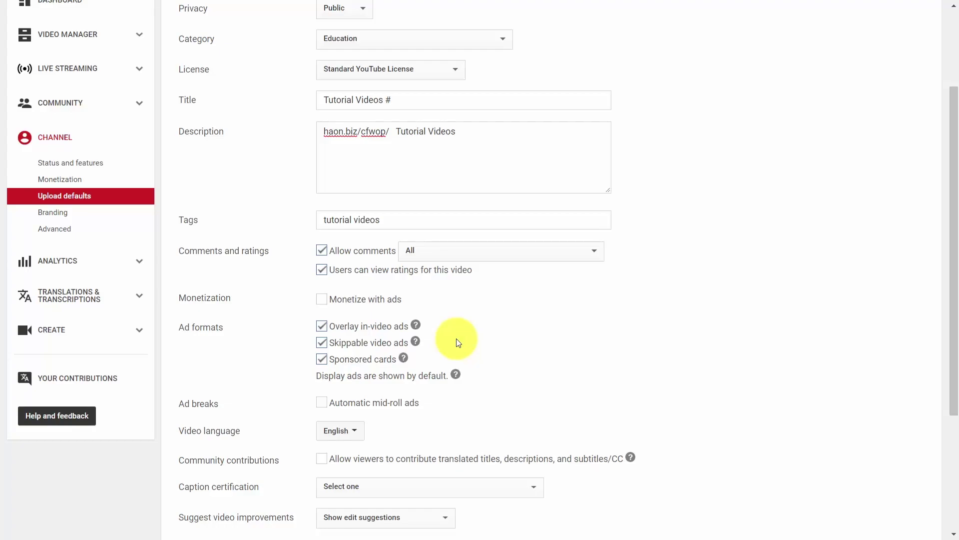
{"action": "scroll", "coordinate": [675, 294], "scroll_direction": "up", "scroll_amount": 1}
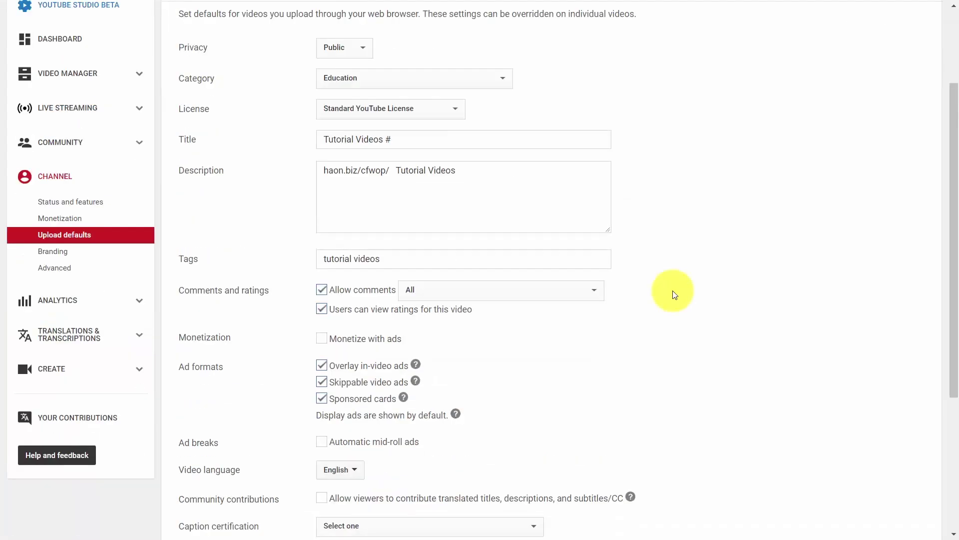
{"action": "left_click", "coordinate": [61, 254]}
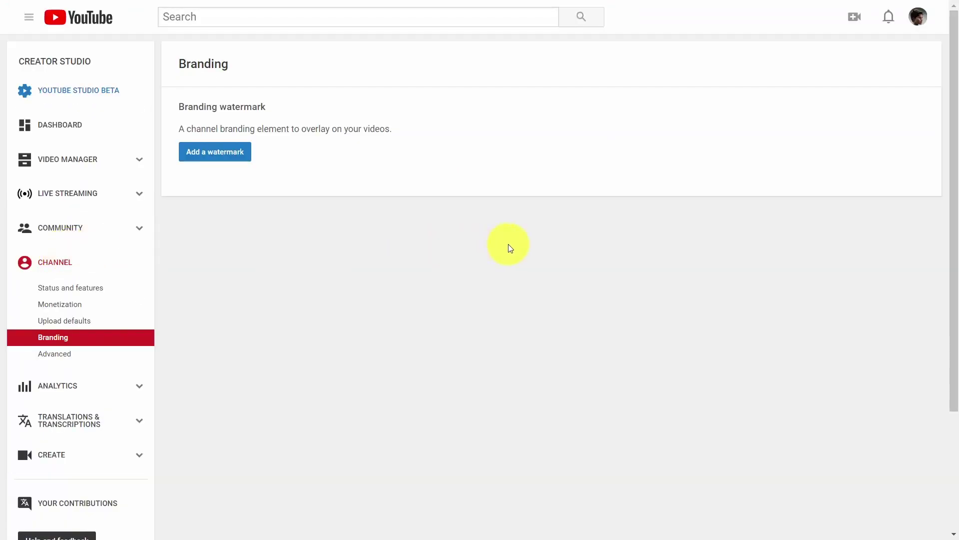
{"action": "left_click", "coordinate": [509, 249]}
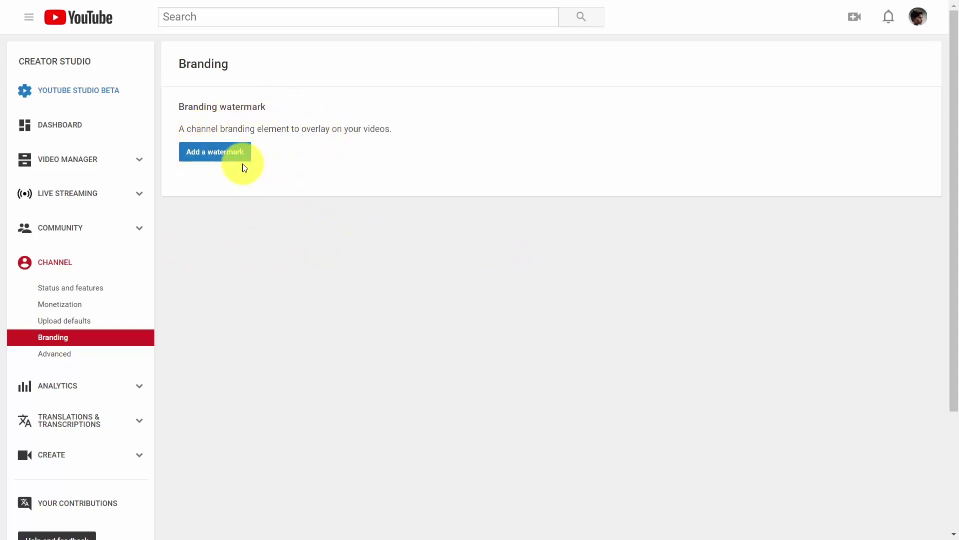
{"action": "left_click", "coordinate": [229, 153]}
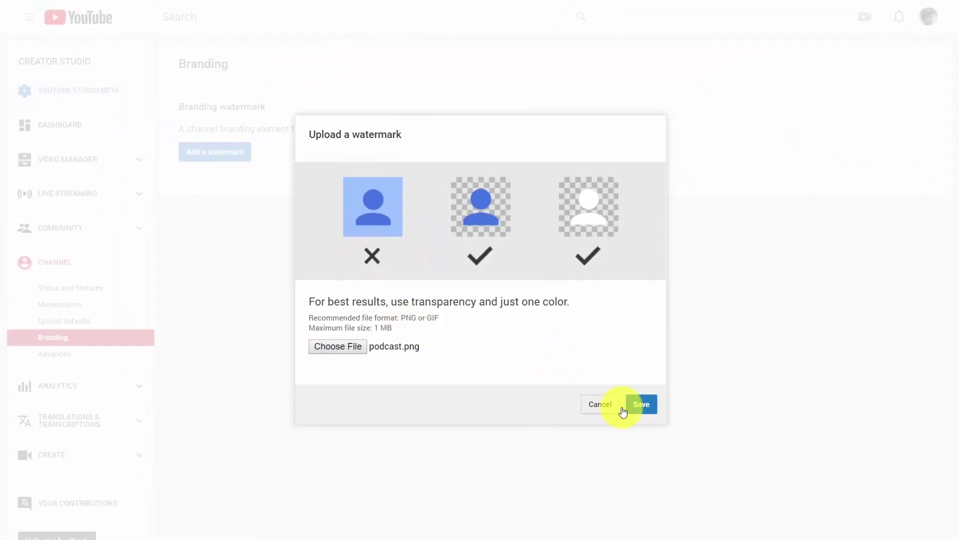
{"action": "left_click", "coordinate": [649, 409]}
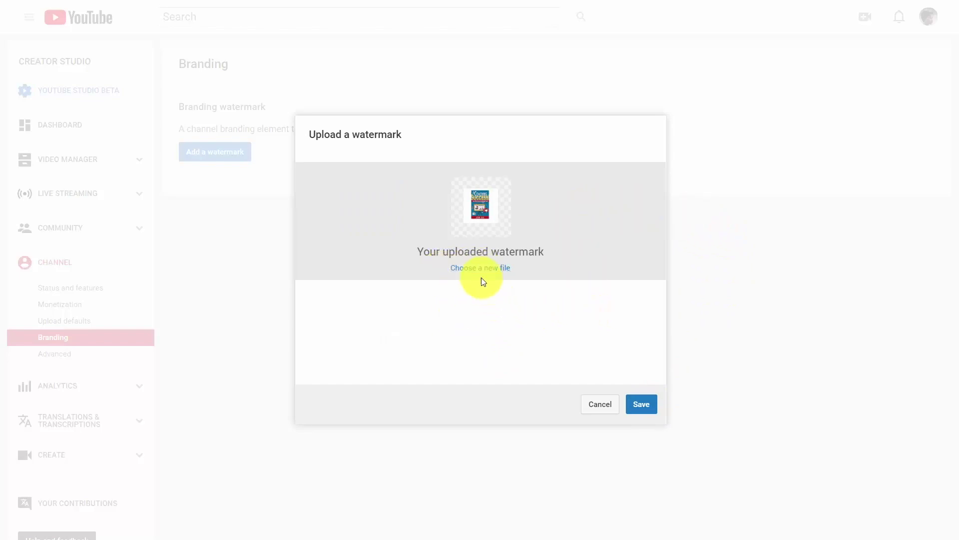
{"action": "left_click", "coordinate": [638, 404]}
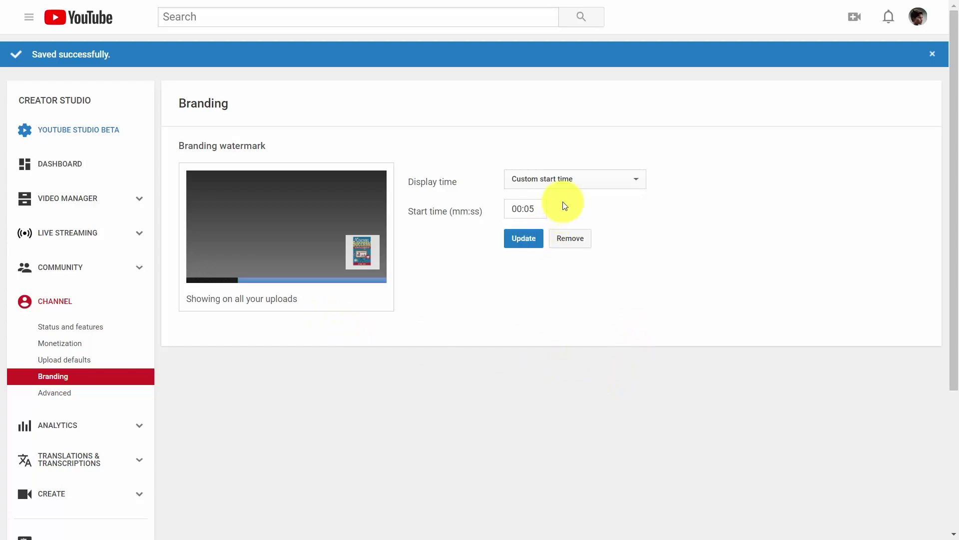
- Set the branding watermark's display time to Entire video
{"action": "left_click", "coordinate": [567, 186]}
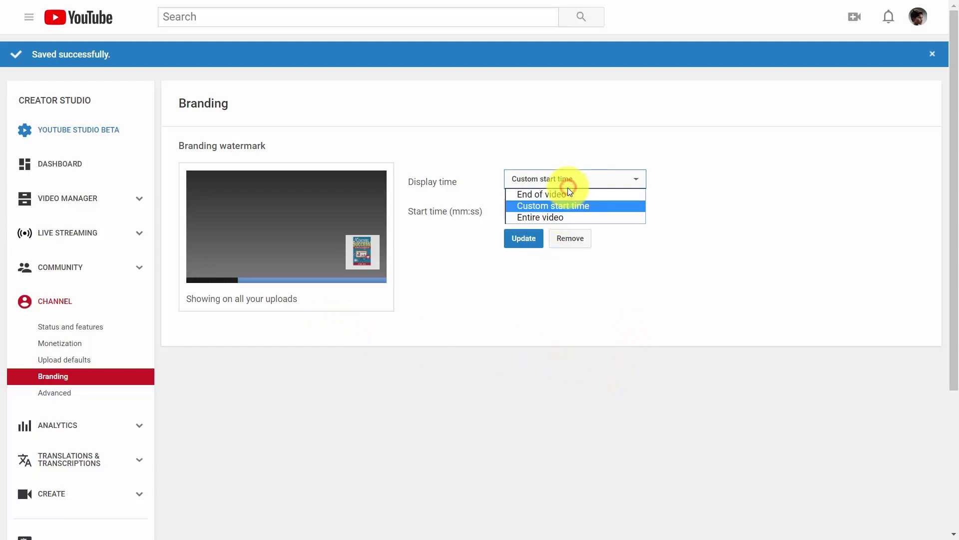
{"action": "left_click", "coordinate": [563, 216]}
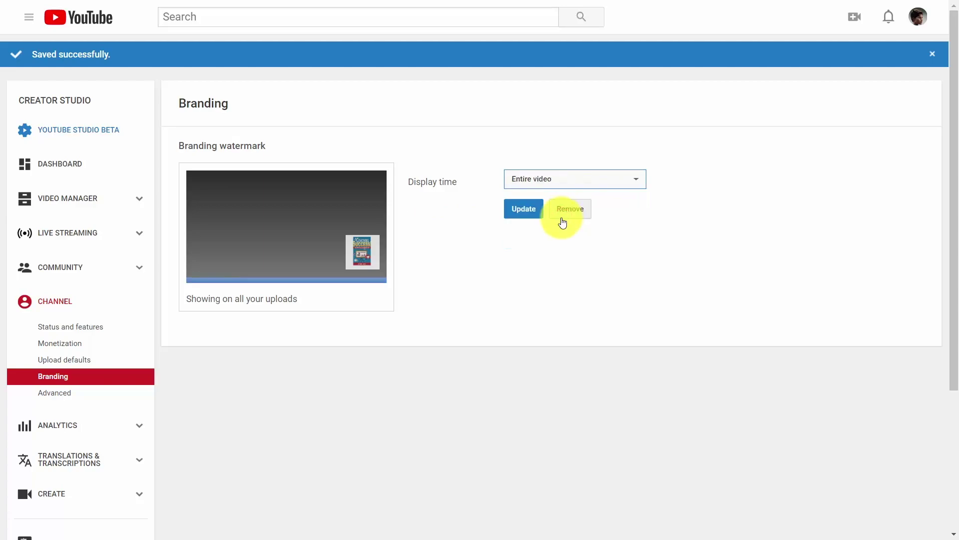
{"action": "left_click", "coordinate": [544, 261]}
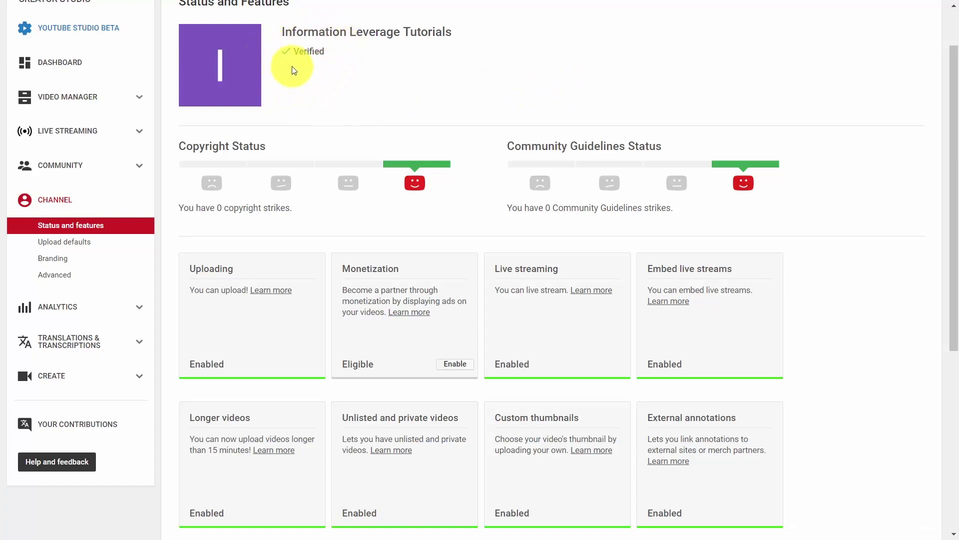
{"action": "scroll", "coordinate": [864, 385], "scroll_direction": "down", "scroll_amount": 1}
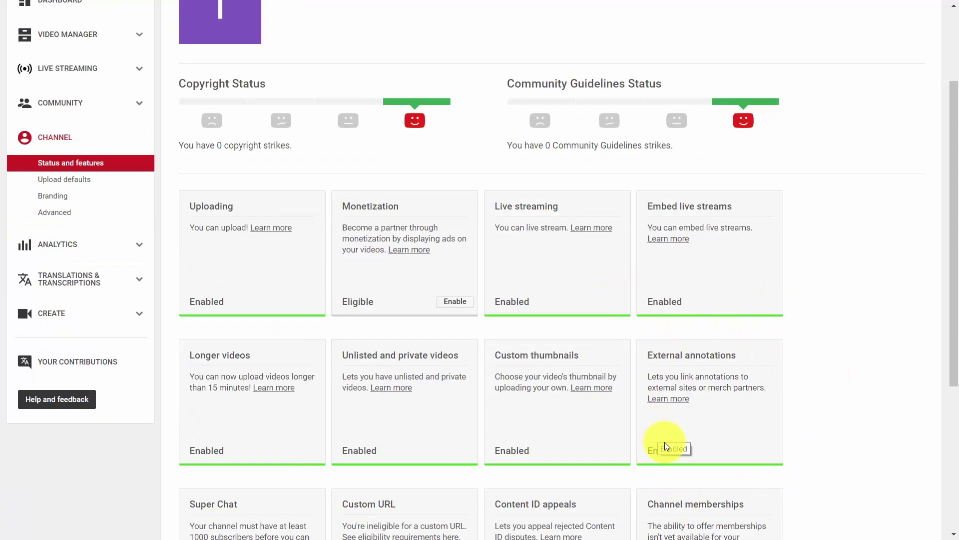
{"action": "scroll", "coordinate": [735, 284], "scroll_direction": "up", "scroll_amount": 1}
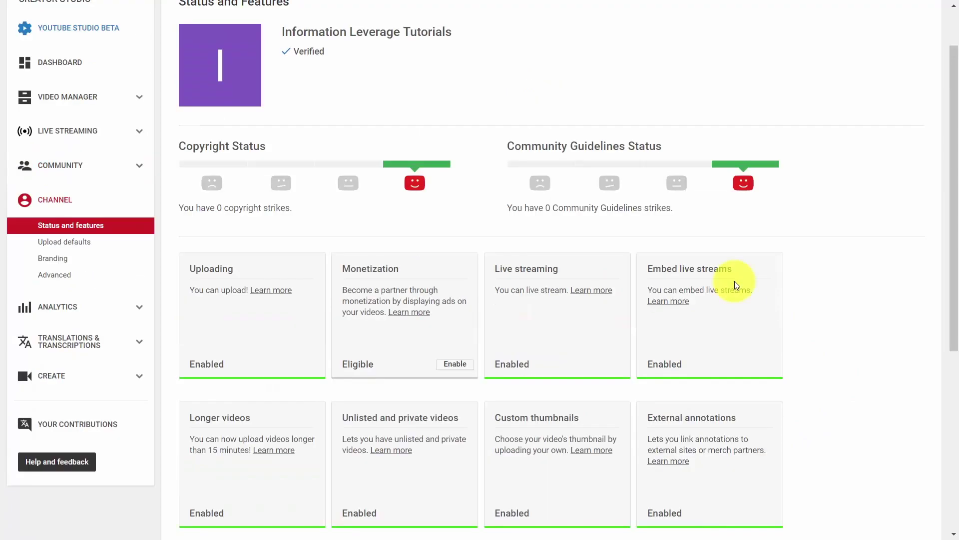
{"action": "left_click", "coordinate": [67, 280]}
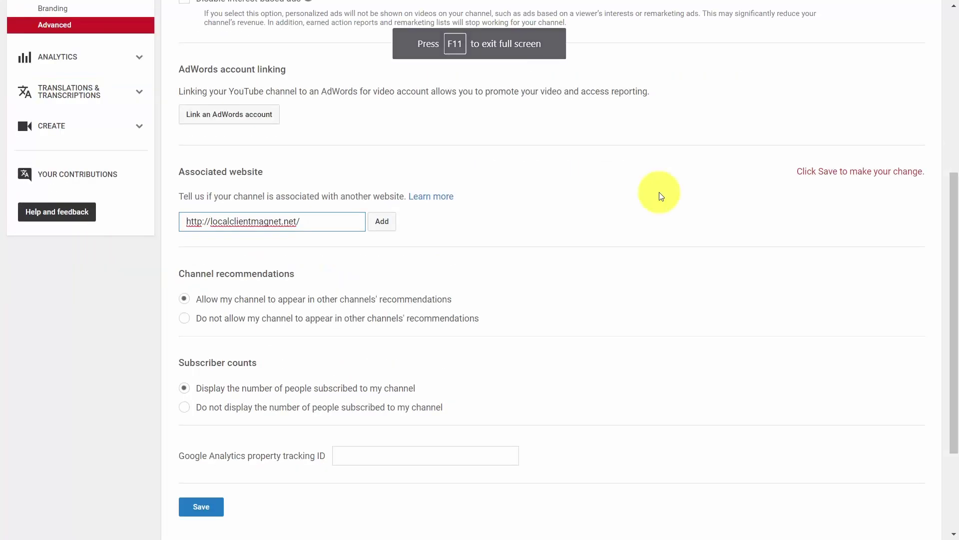
{"action": "left_click", "coordinate": [381, 223]}
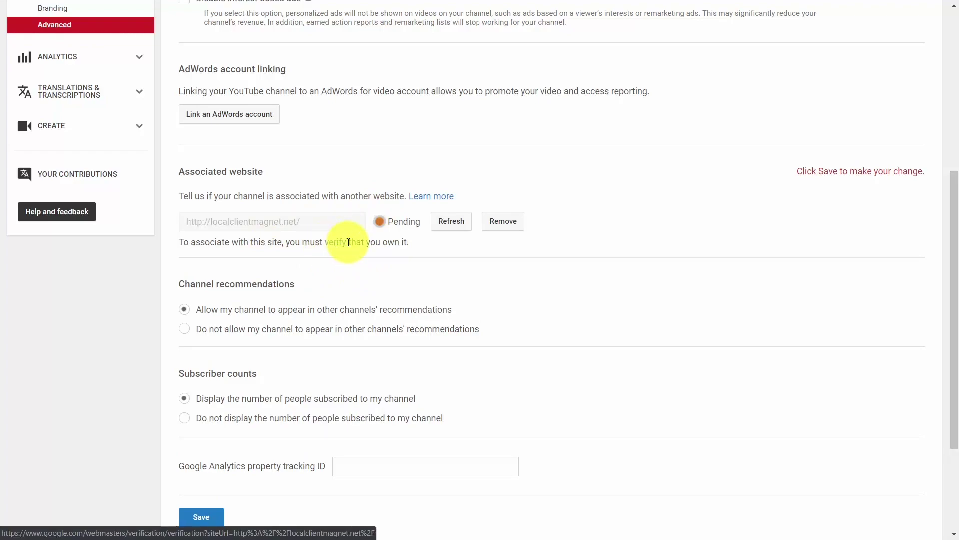
- Start the ownership verification of localclientmagnet.net, switch to FileZilla for the HTML verification file, and open its address on the site to confirm the upload
{"action": "left_click", "coordinate": [328, 246]}
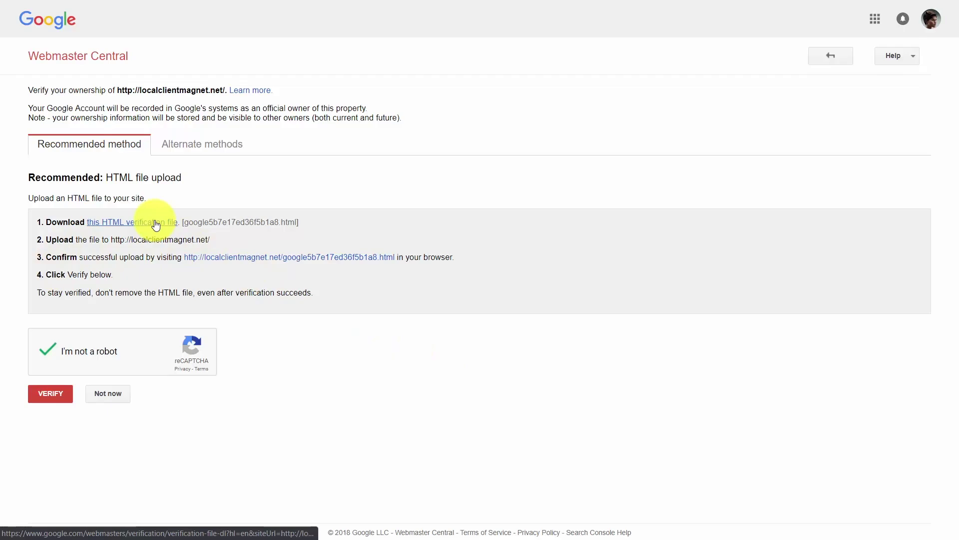
{"action": "key", "text": "alt+Tab"}
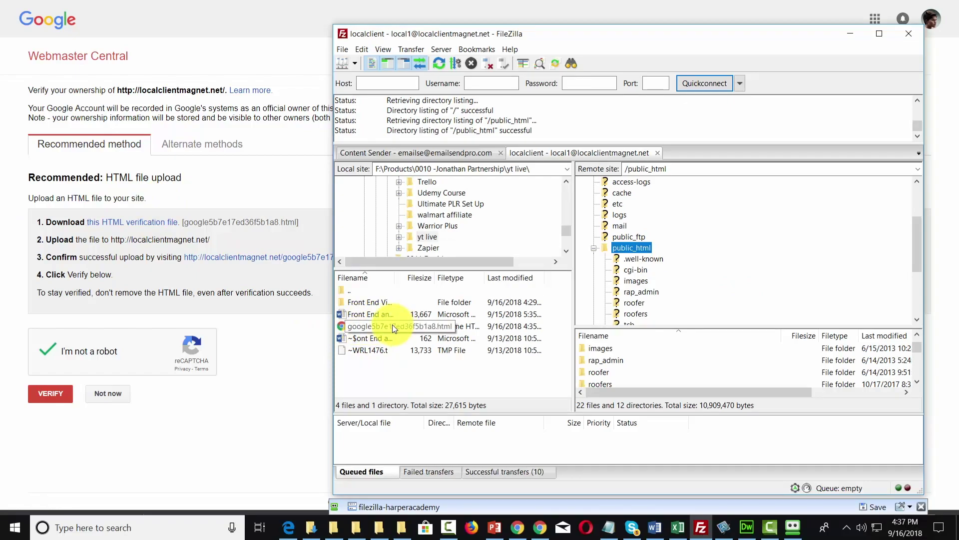
{"action": "key", "text": "alt+Tab"}
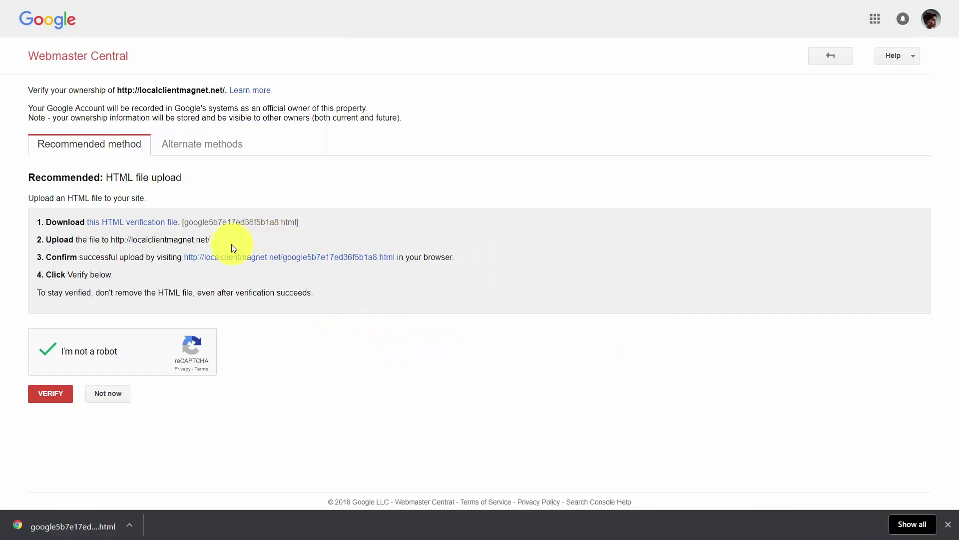
{"action": "left_click", "coordinate": [289, 257]}
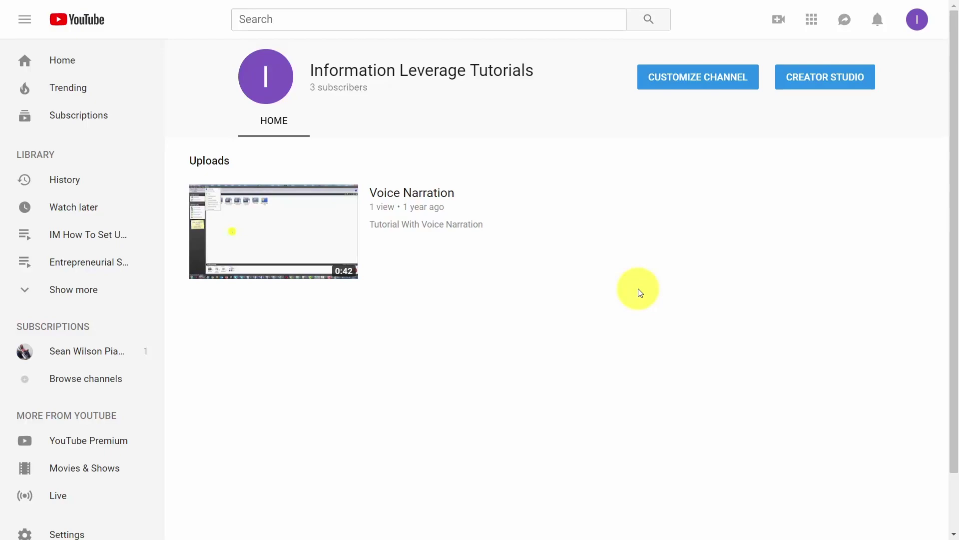
- Examine the privacy choices for a new video upload and the sharing options of the private video "Get Productive with G-Tools"
{"action": "left_click", "coordinate": [778, 23]}
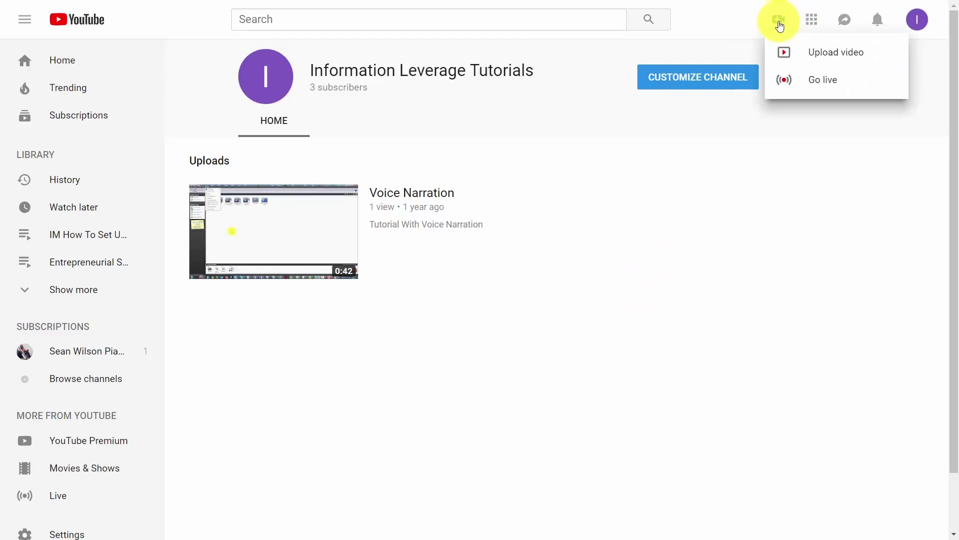
{"action": "left_click", "coordinate": [821, 56]}
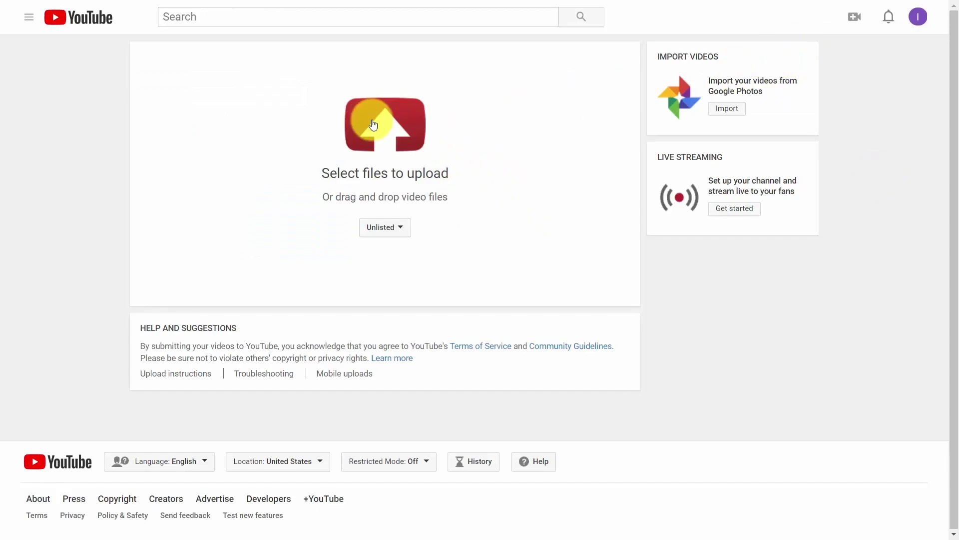
{"action": "left_click", "coordinate": [403, 230]}
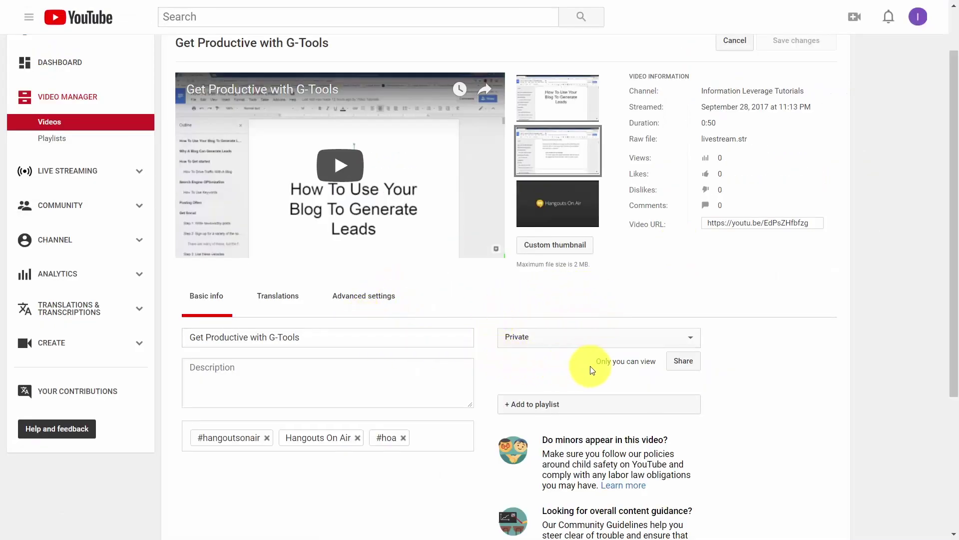
{"action": "left_click", "coordinate": [682, 367]}
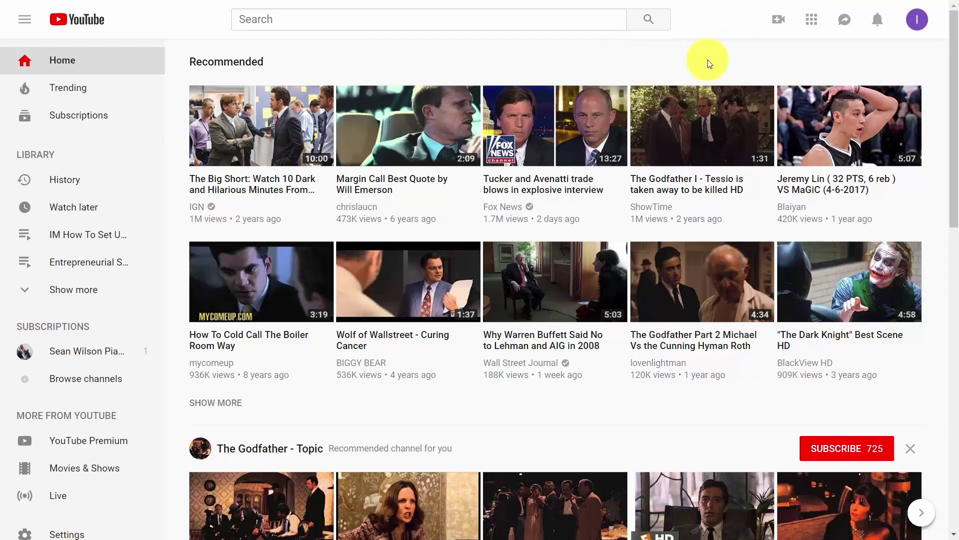
- Start setting up a webcam live stream titled "Video Tutorials", allowing access to the microphone and camera
{"action": "left_click", "coordinate": [782, 22]}
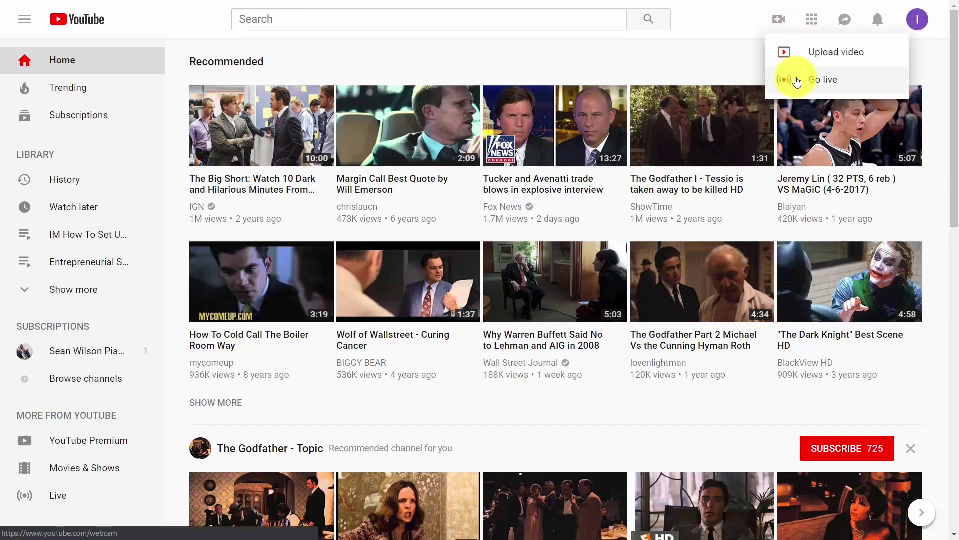
{"action": "left_click", "coordinate": [819, 82]}
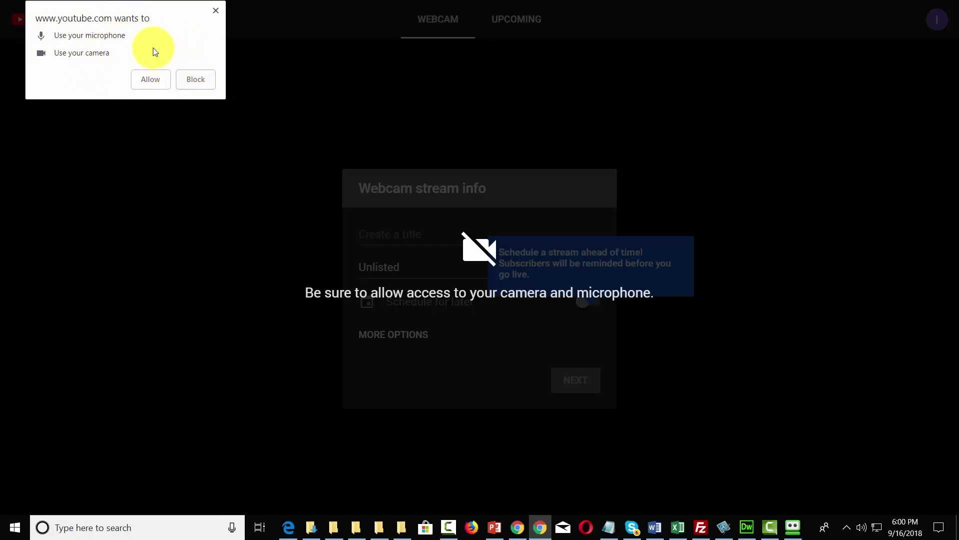
{"action": "left_click", "coordinate": [150, 79]}
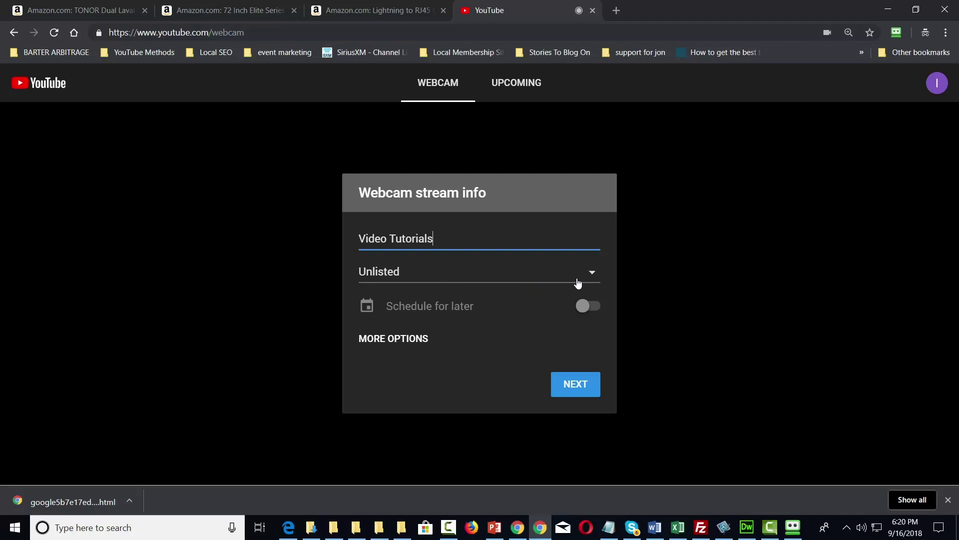
- Make the webcam stream Private and schedule it for Tue, Sep 18 at 6:25 PM
{"action": "left_click", "coordinate": [593, 271]}
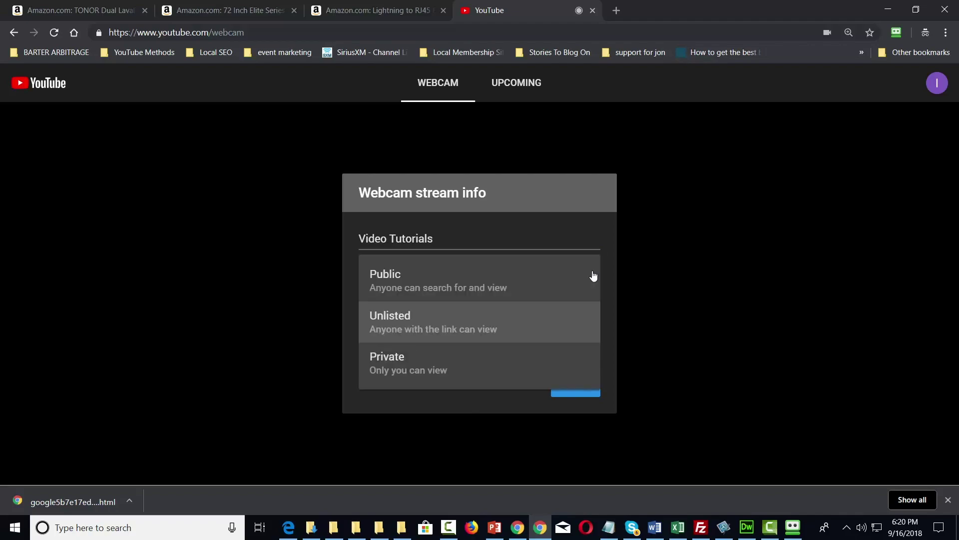
{"action": "left_click", "coordinate": [399, 362]}
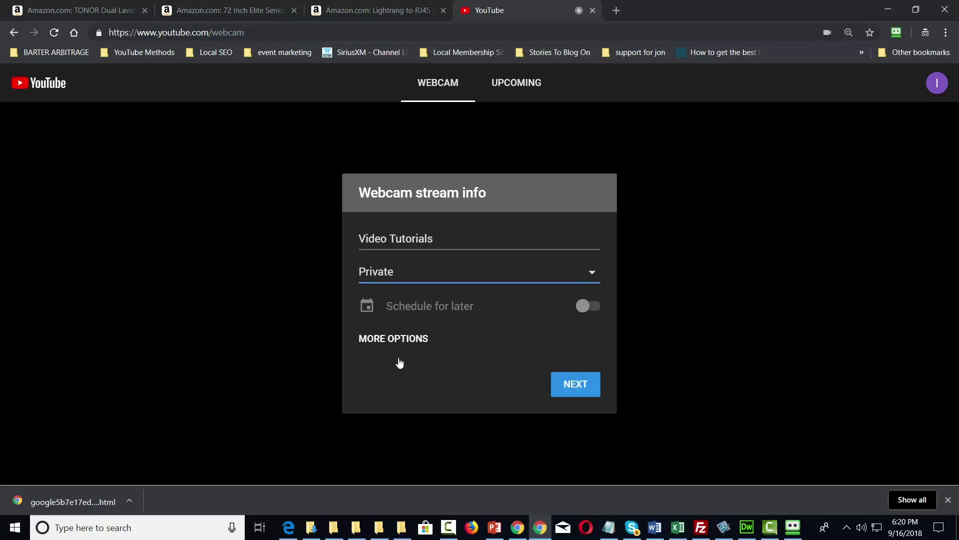
{"action": "left_click", "coordinate": [594, 307]}
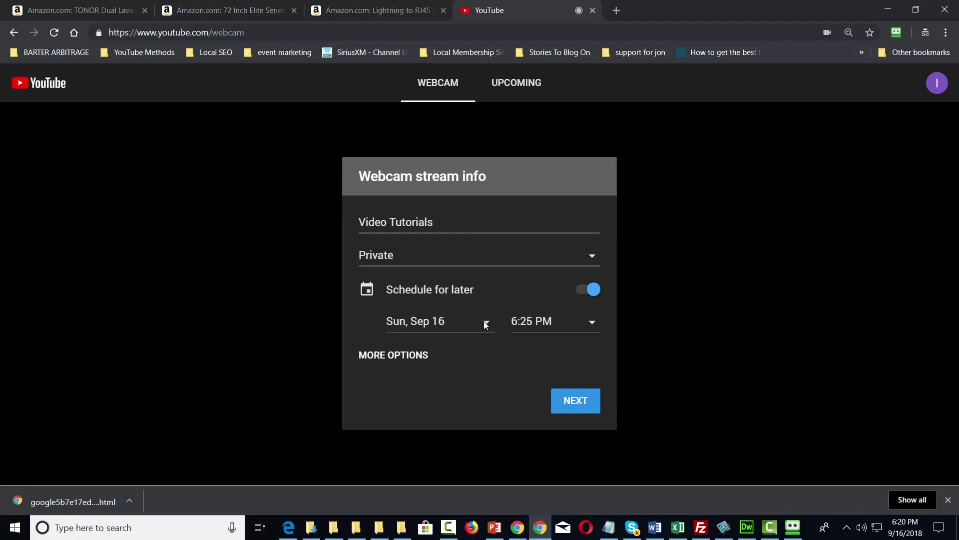
{"action": "key", "text": "Down"}
{"action": "key", "text": "Down"}
{"action": "left_click", "coordinate": [410, 356]}
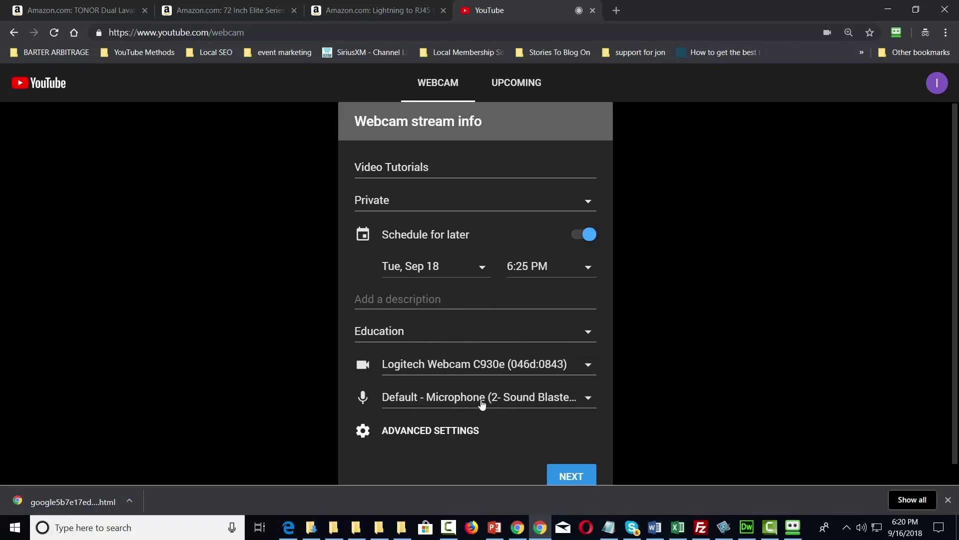
{"action": "left_click", "coordinate": [450, 308]}
{"action": "type", "text": "www.haon.biz"}
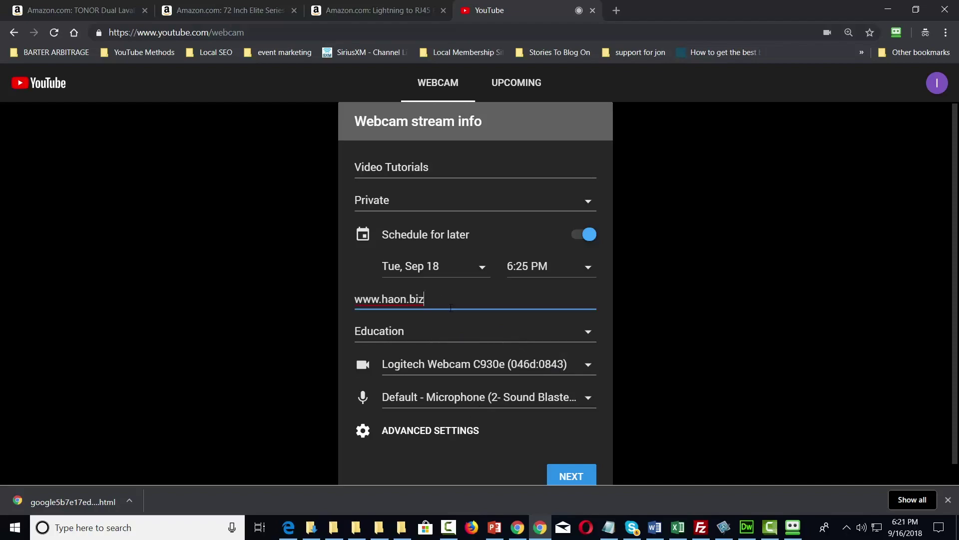
{"action": "left_click", "coordinate": [429, 432]}
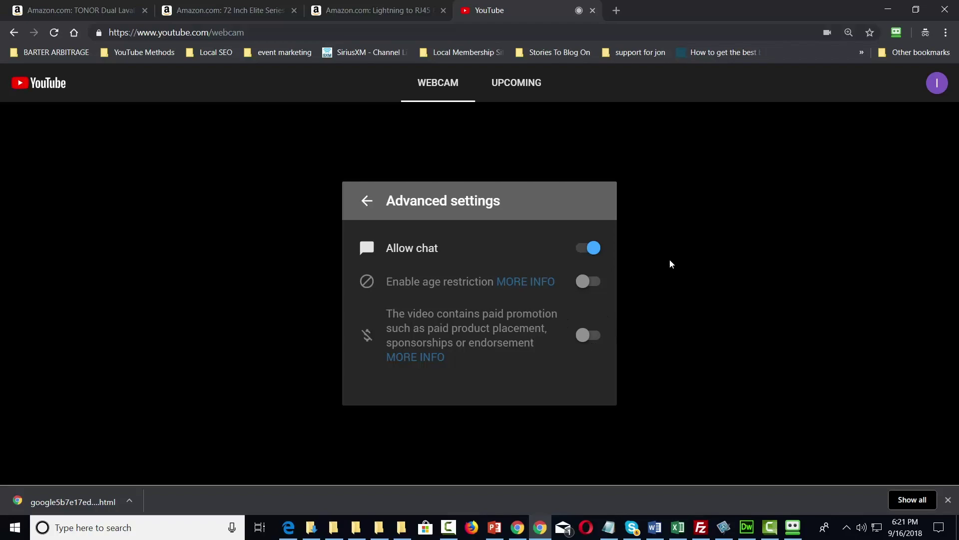
{"action": "left_click", "coordinate": [367, 201]}
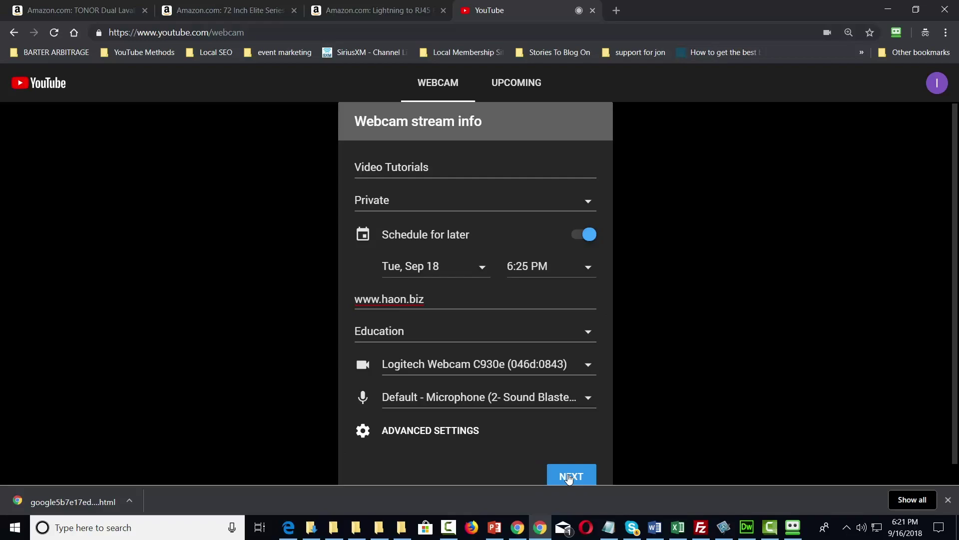
- Proceed to the live stream preview with its thumbnail image and finish scheduling the stream
{"action": "left_click", "coordinate": [569, 477]}
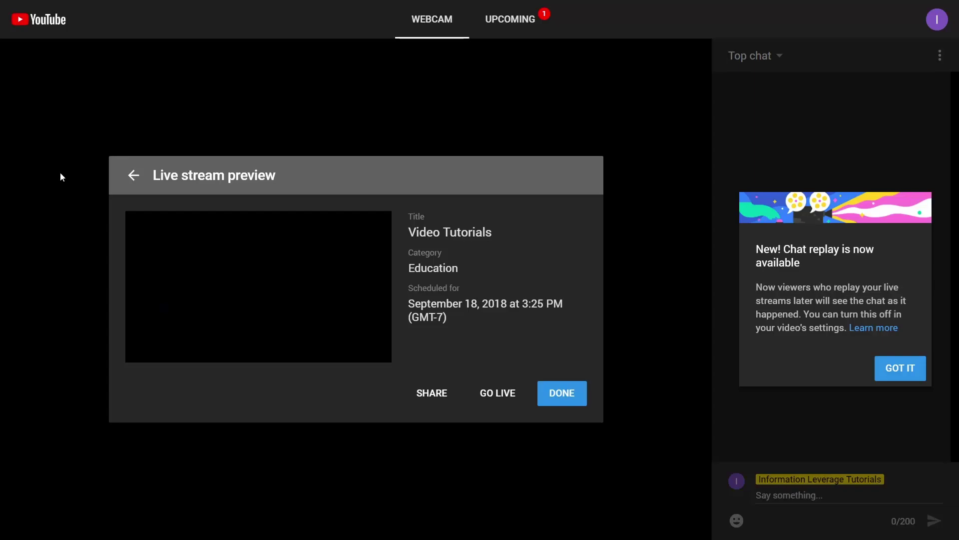
{"action": "mouse_move", "coordinate": [270, 332]}
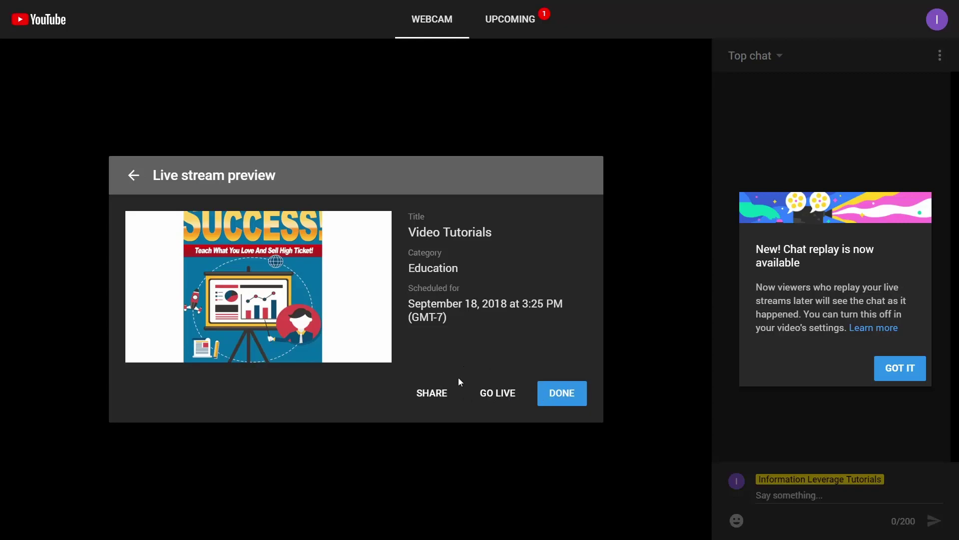
{"action": "left_click", "coordinate": [555, 392]}
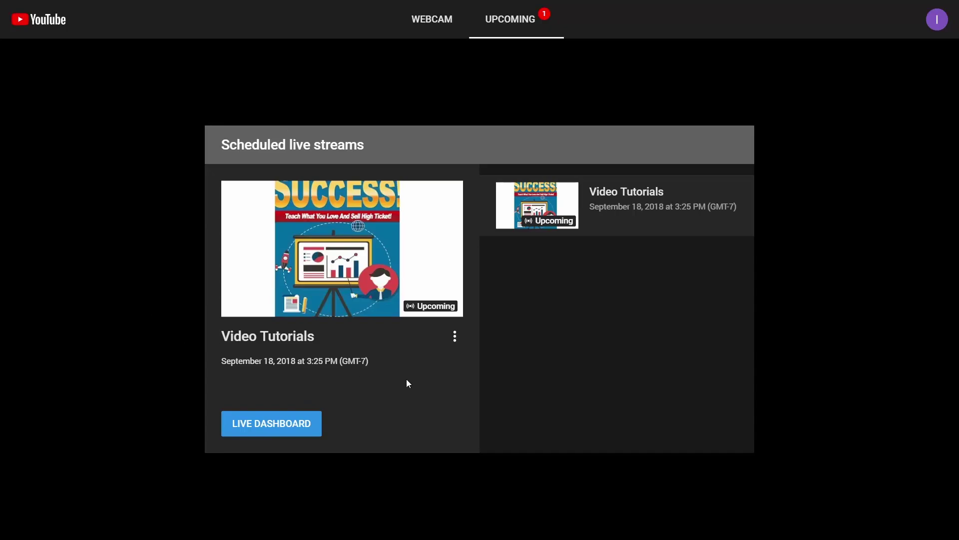
- Open the live dashboard of the scheduled "Video Tutorials" stream and view its Live chat and Top chat modes
{"action": "left_click", "coordinate": [519, 23]}
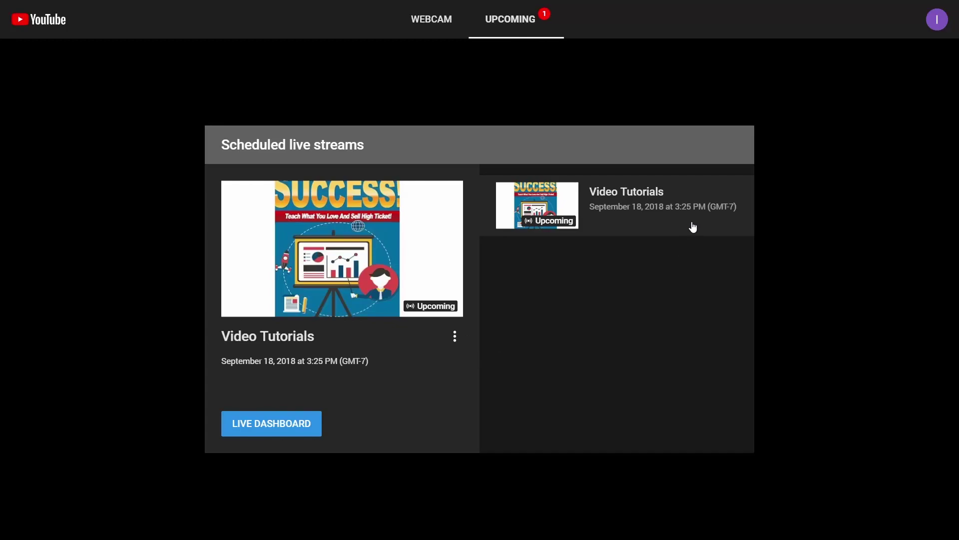
{"action": "left_click", "coordinate": [259, 422]}
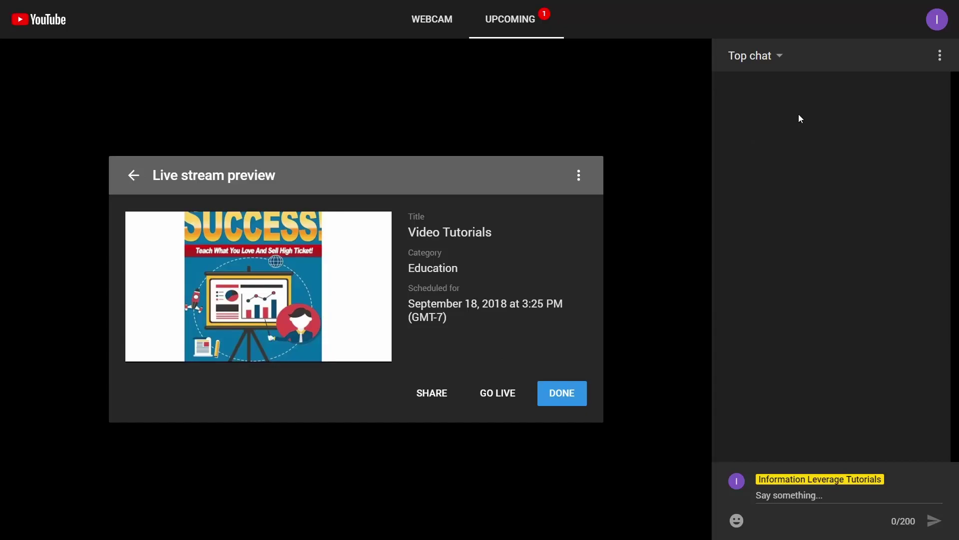
{"action": "left_click", "coordinate": [754, 56]}
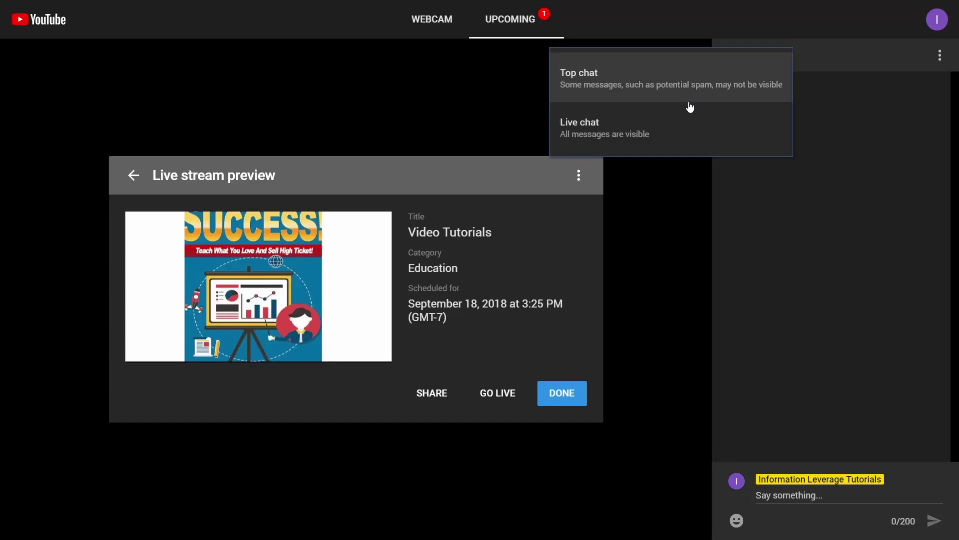
{"action": "left_click", "coordinate": [579, 129]}
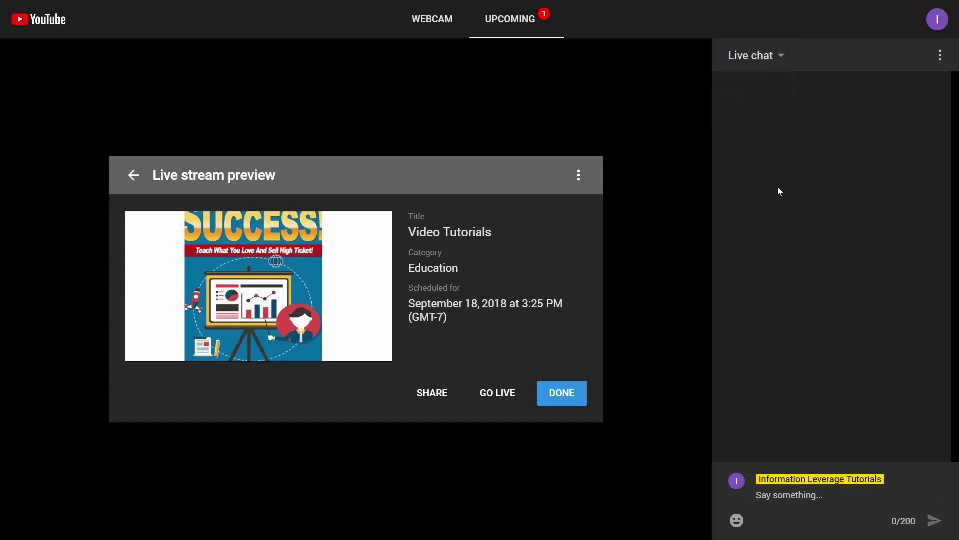
{"action": "left_click", "coordinate": [767, 62]}
{"action": "left_click", "coordinate": [769, 75]}
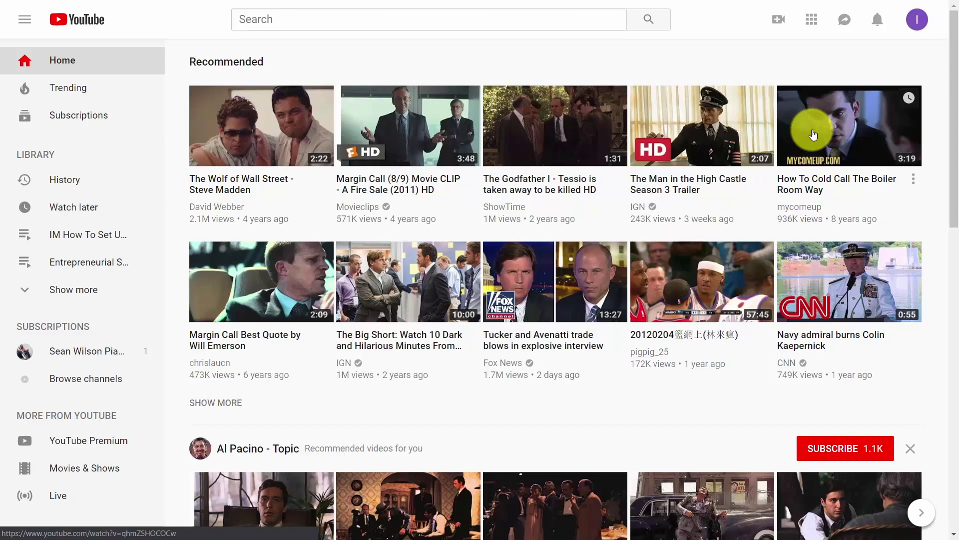
- Go to Creator Studio and open the list of upcoming live streaming events
{"action": "left_click", "coordinate": [918, 20]}
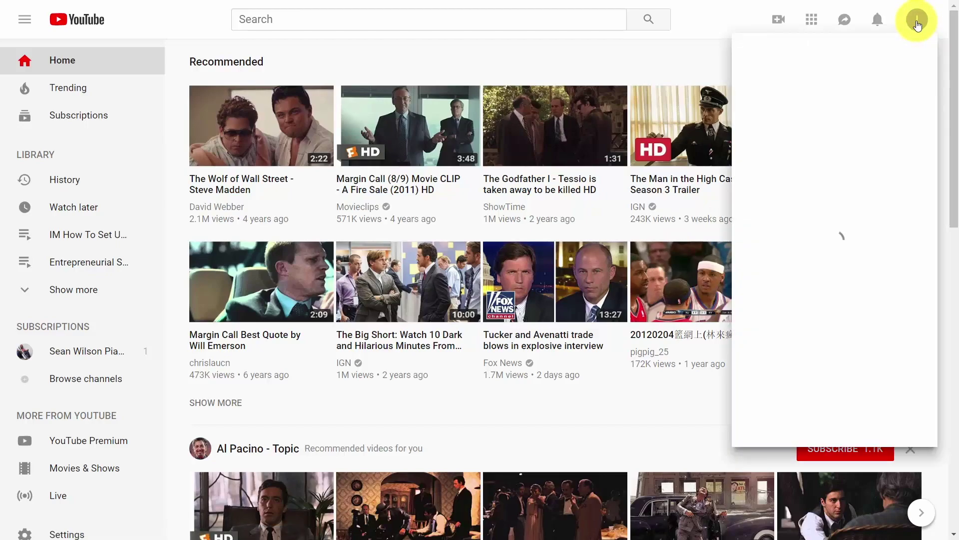
{"action": "left_click", "coordinate": [827, 157]}
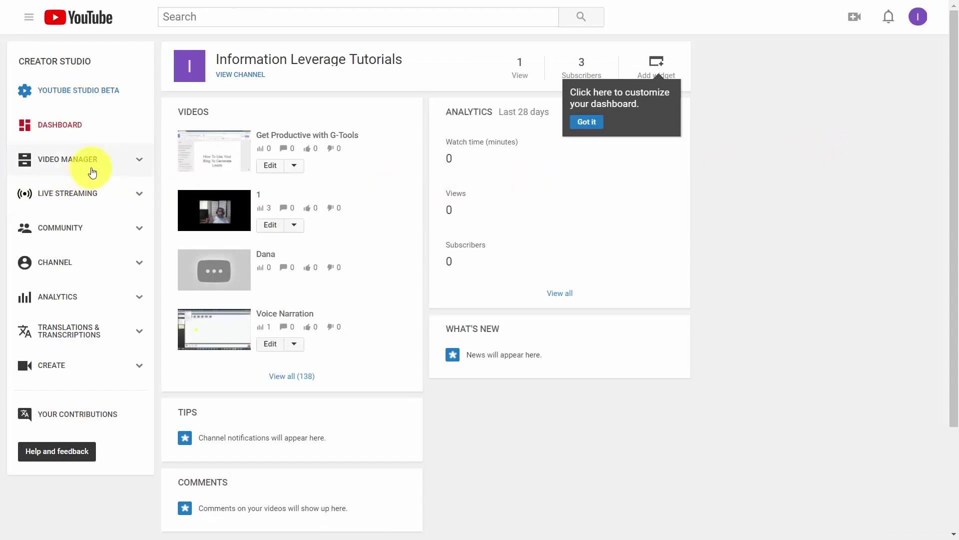
{"action": "left_click", "coordinate": [90, 195]}
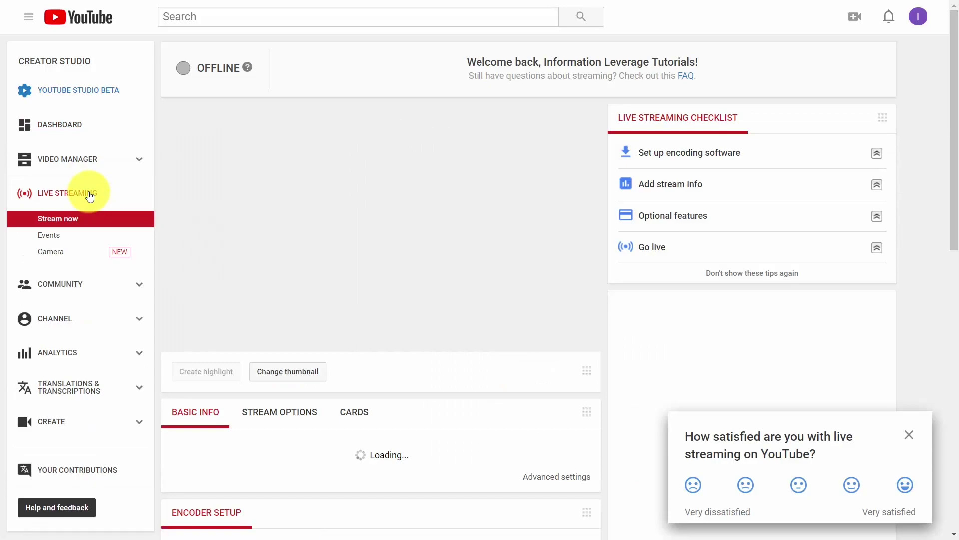
{"action": "left_click", "coordinate": [51, 236]}
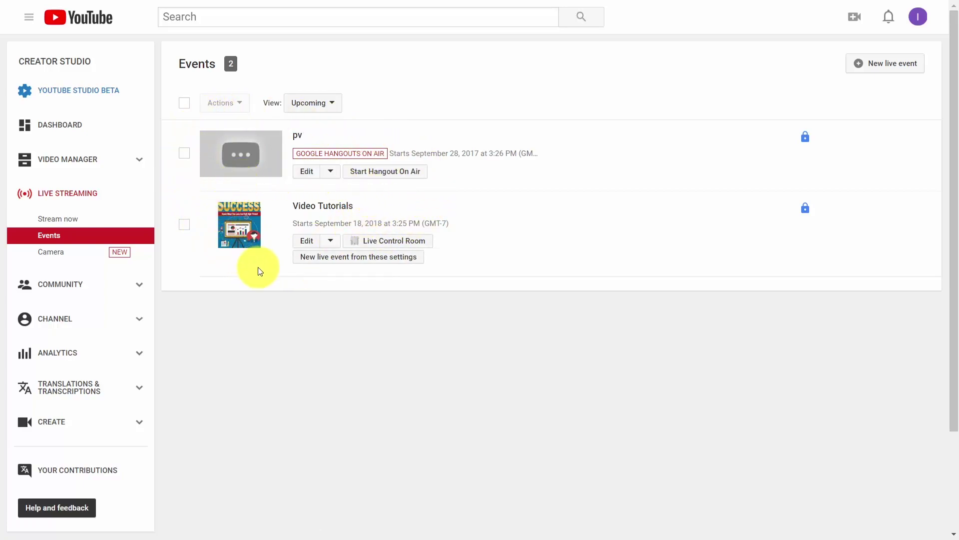
- Create a Private Quick live event titled "Video Tutorials" for today at 9:30 PM, with description "Video Tutorials" and tag "Video Tutorial Test"
{"action": "left_click", "coordinate": [860, 67]}
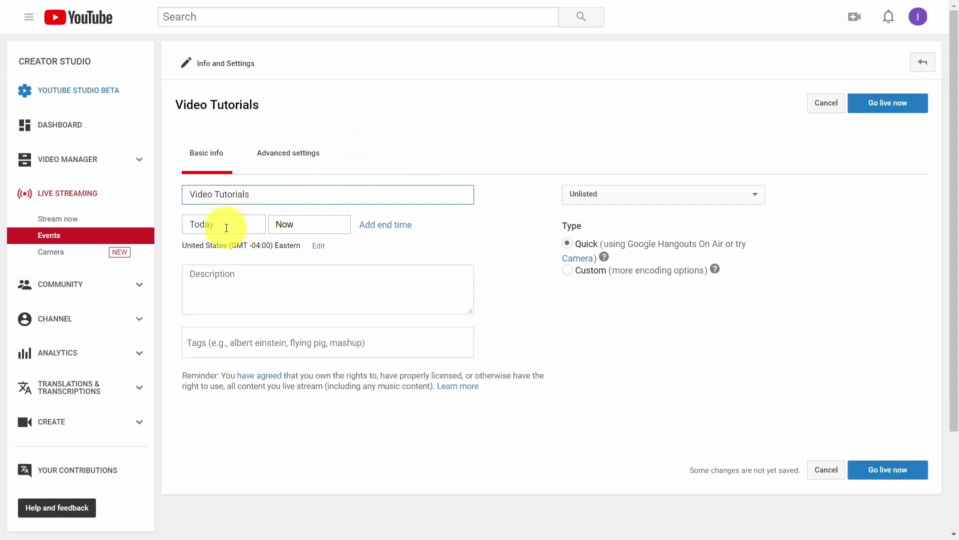
{"action": "left_click", "coordinate": [264, 228]}
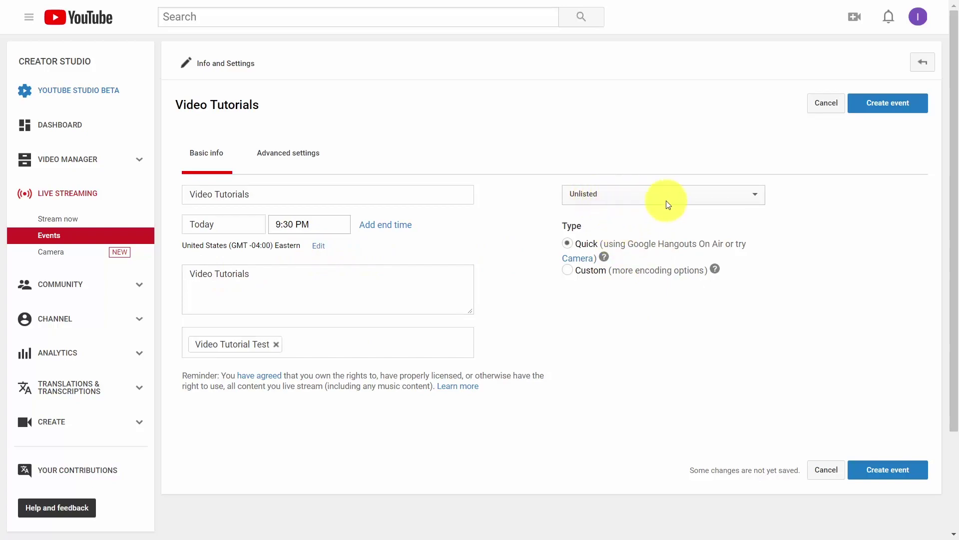
{"action": "left_click", "coordinate": [715, 199]}
{"action": "left_click", "coordinate": [692, 233]}
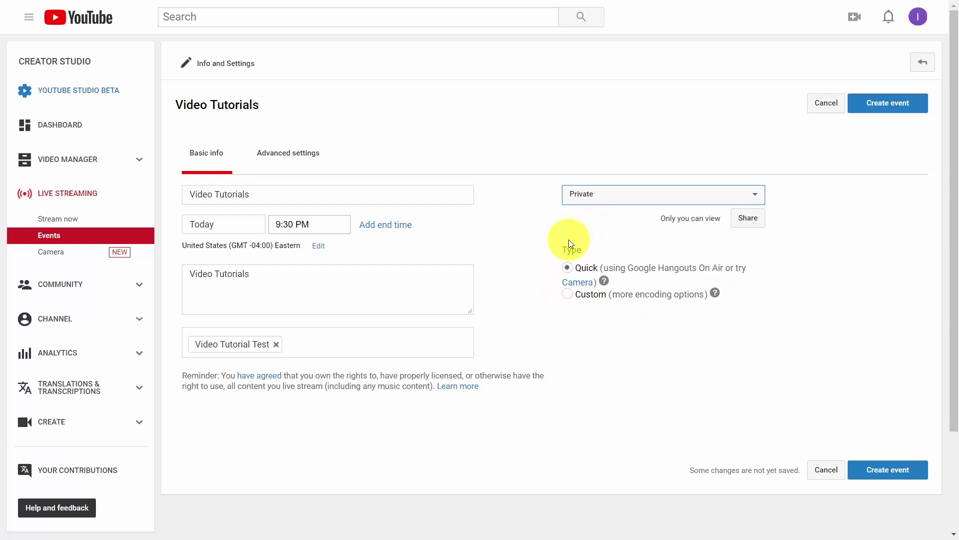
{"action": "left_click", "coordinate": [882, 478]}
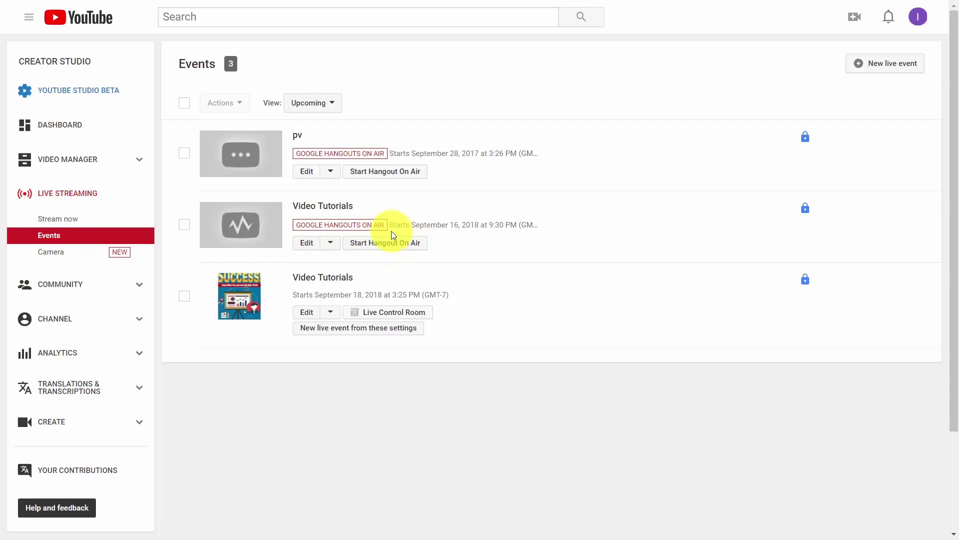
- Open the 9:30 PM event's advanced settings and examine its live chat, license, distribution, promotion and auto-start options
{"action": "left_click", "coordinate": [306, 247]}
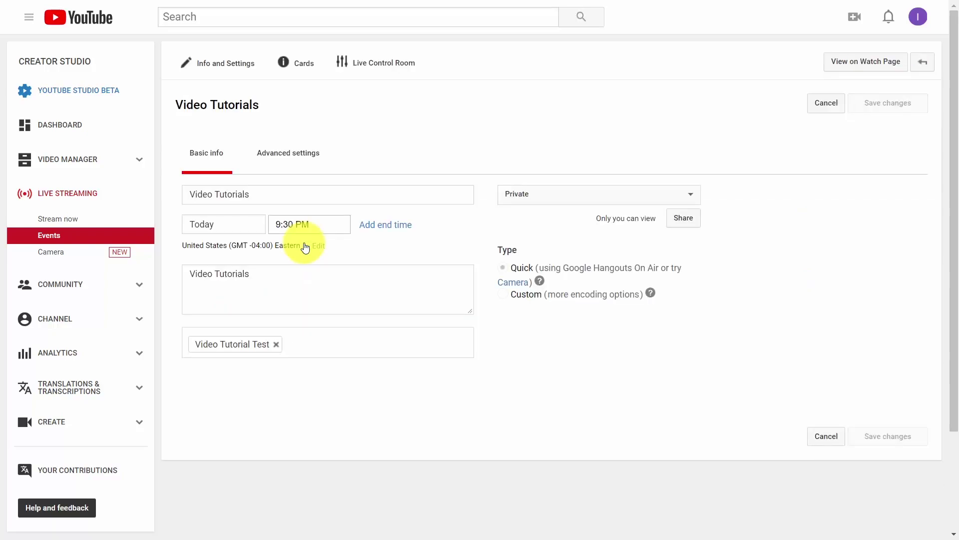
{"action": "left_click", "coordinate": [300, 156]}
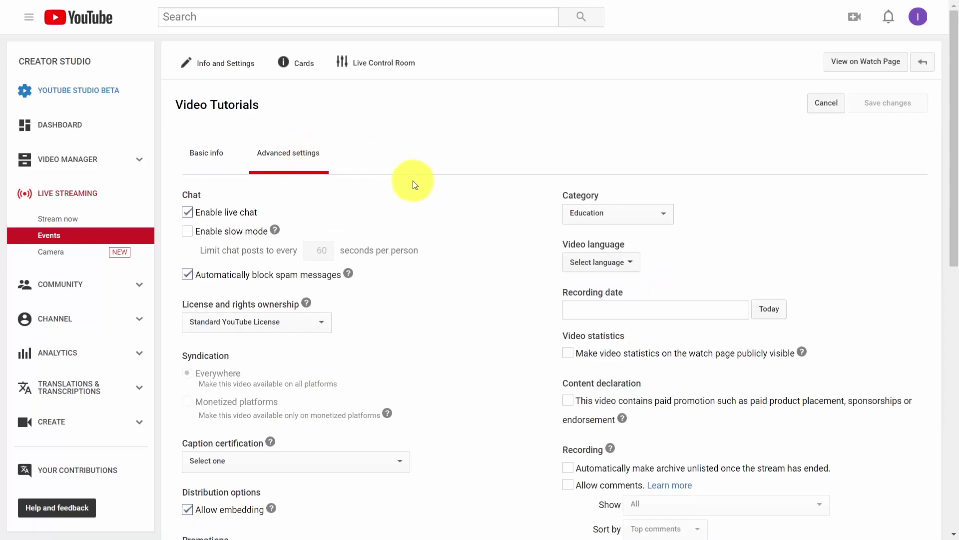
{"action": "scroll", "coordinate": [413, 185], "scroll_direction": "down", "scroll_amount": 1}
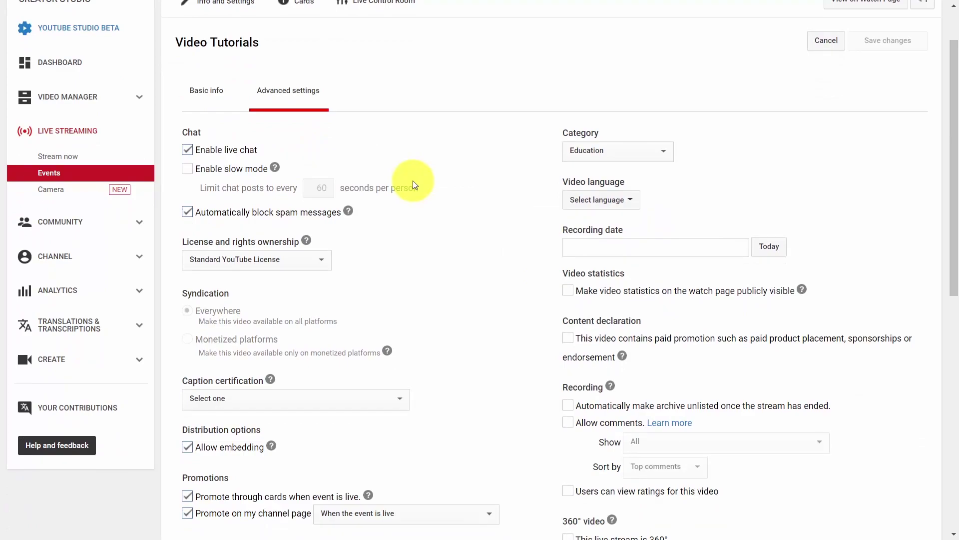
{"action": "left_click", "coordinate": [188, 151]}
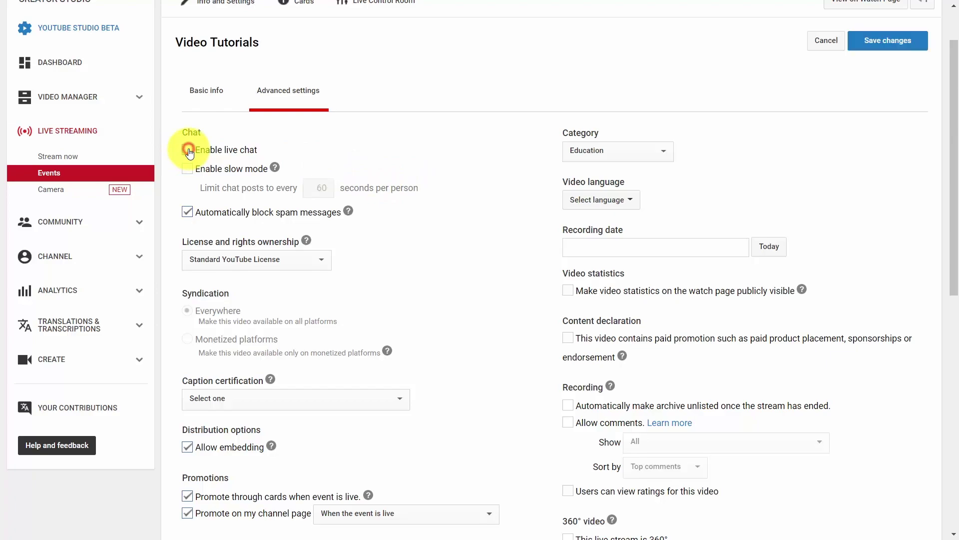
{"action": "left_click", "coordinate": [188, 151]}
{"action": "scroll", "coordinate": [412, 186], "scroll_direction": "down", "scroll_amount": 3}
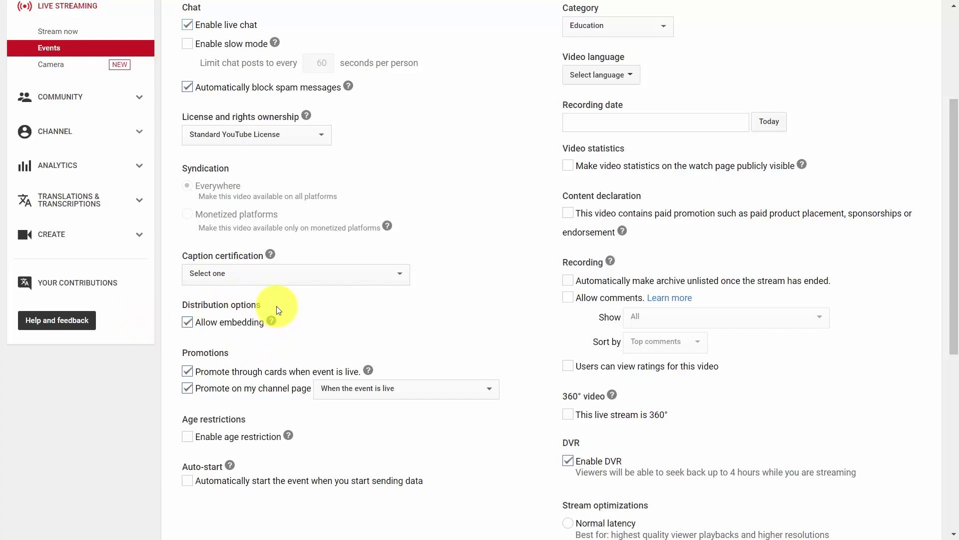
{"action": "scroll", "coordinate": [426, 276], "scroll_direction": "down", "scroll_amount": 1}
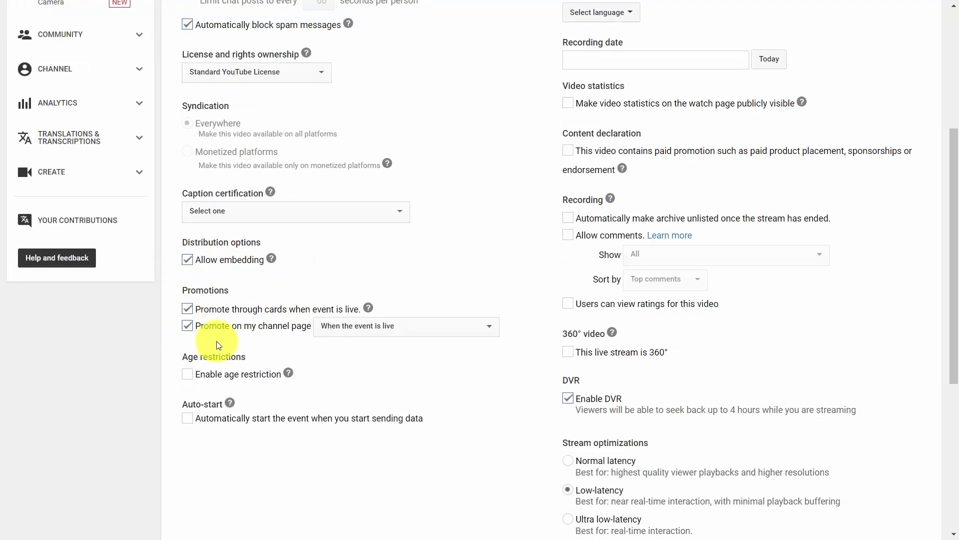
{"action": "left_click", "coordinate": [187, 324]}
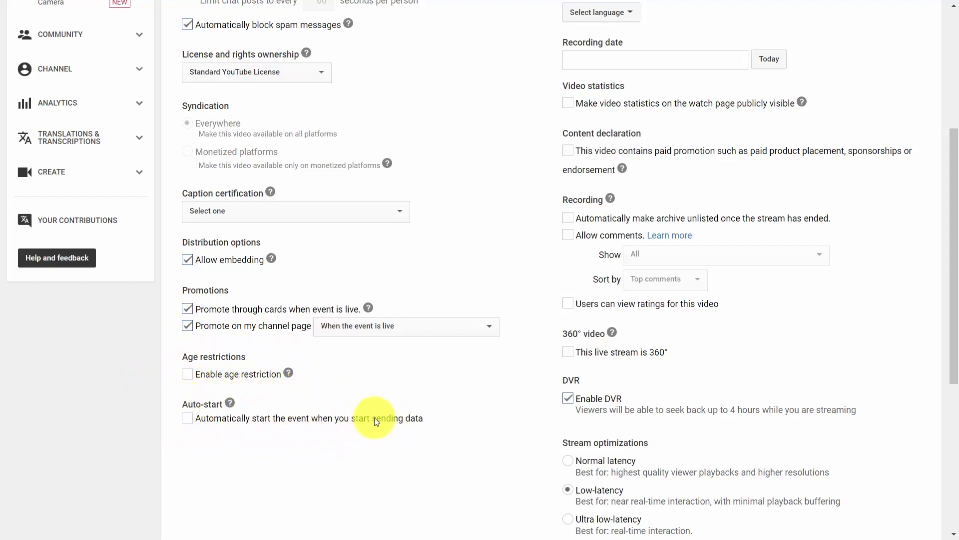
{"action": "scroll", "coordinate": [400, 412], "scroll_direction": "up", "scroll_amount": 5}
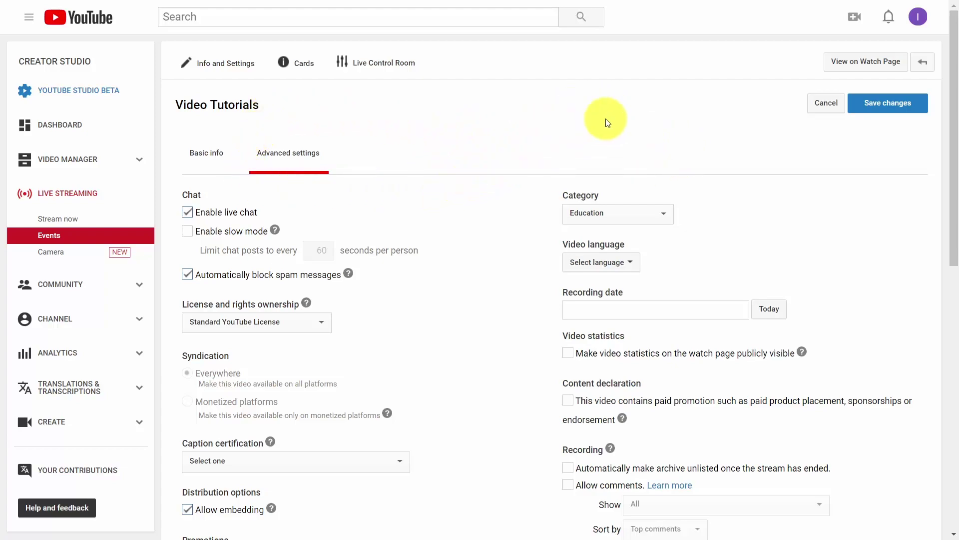
- Make the event's archive automatically unlisted once the stream has ended, disable DVR and save the changes
{"action": "scroll", "coordinate": [607, 121], "scroll_direction": "down", "scroll_amount": 1}
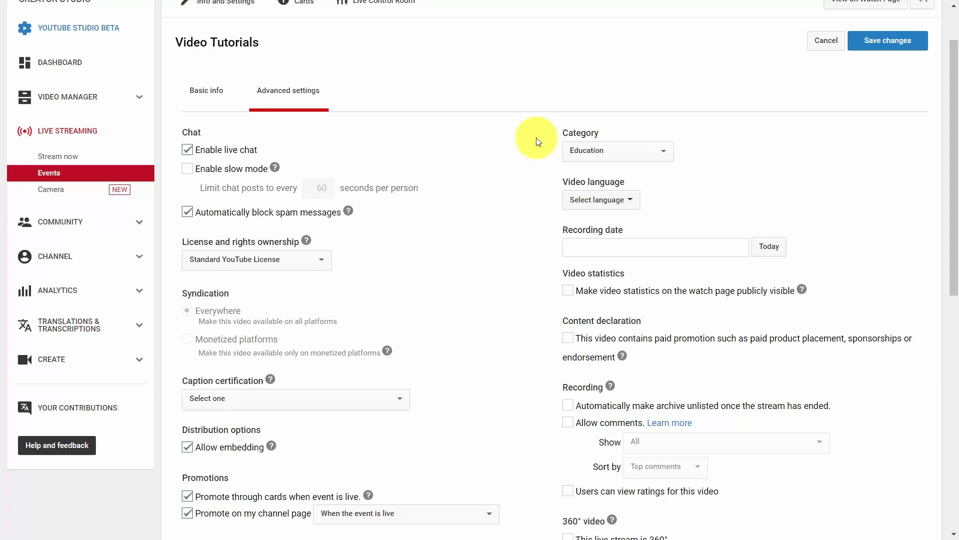
{"action": "scroll", "coordinate": [538, 141], "scroll_direction": "down", "scroll_amount": 5}
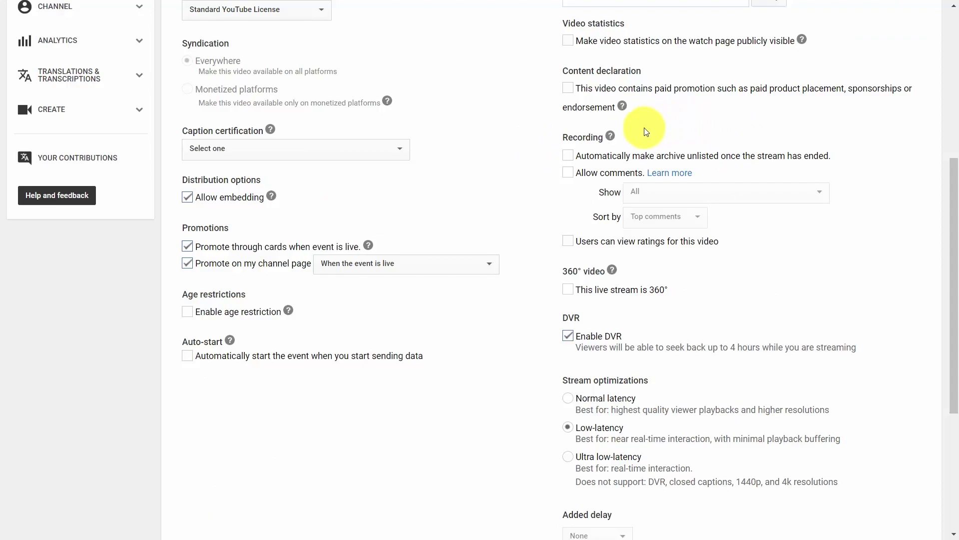
{"action": "left_click", "coordinate": [572, 157]}
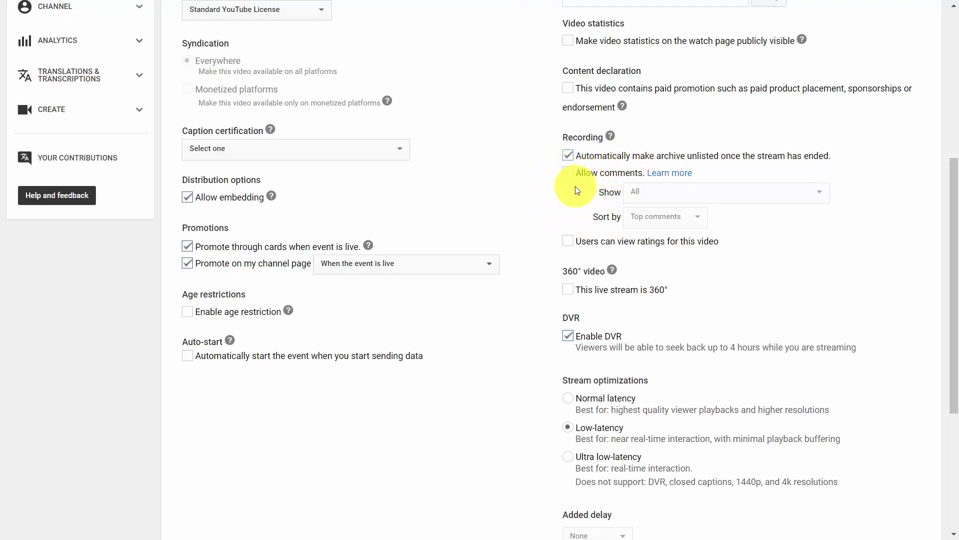
{"action": "scroll", "coordinate": [577, 190], "scroll_direction": "down", "scroll_amount": 3}
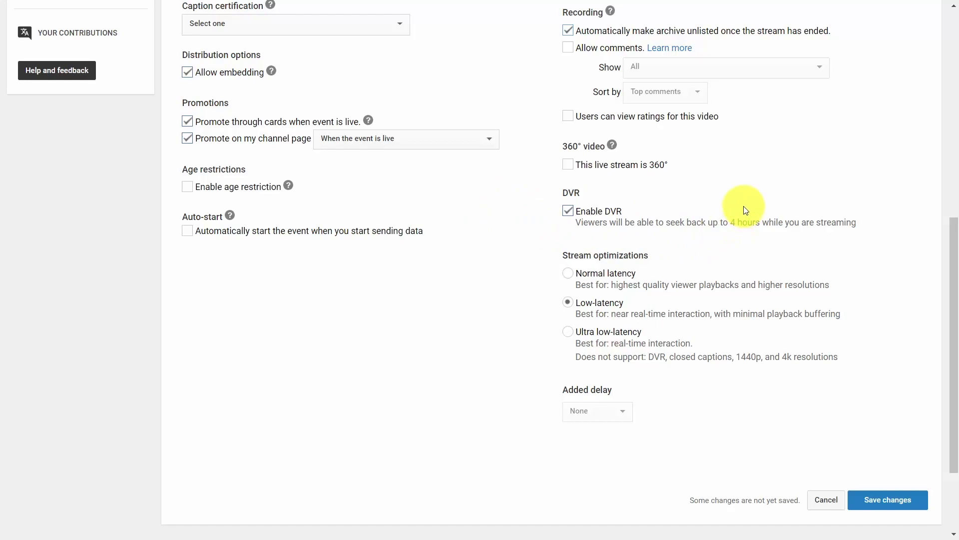
{"action": "left_click", "coordinate": [572, 215]}
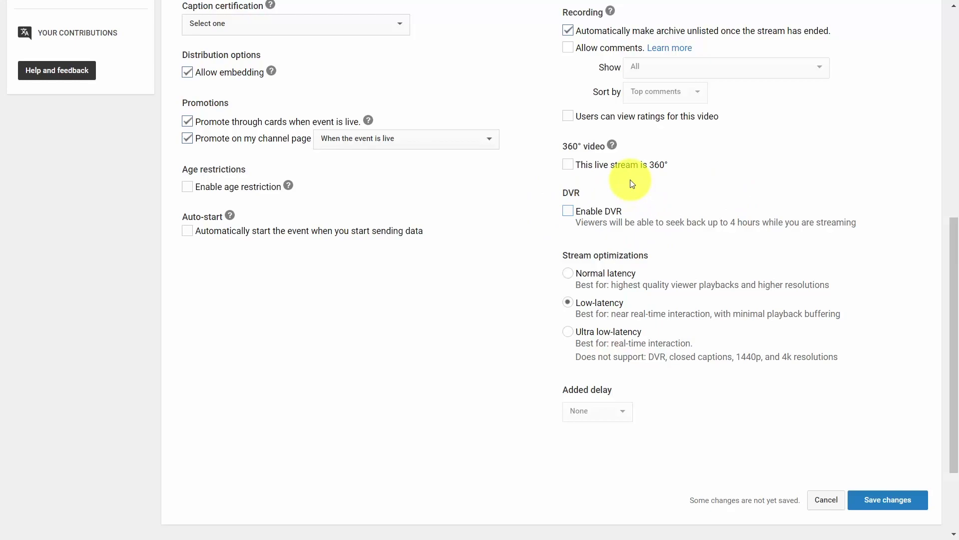
{"action": "scroll", "coordinate": [632, 184], "scroll_direction": "down", "scroll_amount": 2}
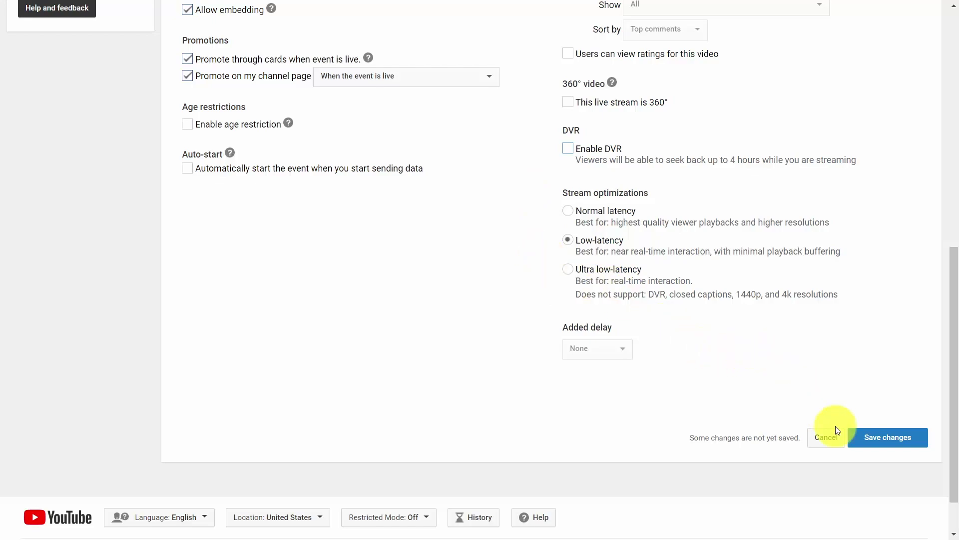
{"action": "left_click", "coordinate": [868, 443]}
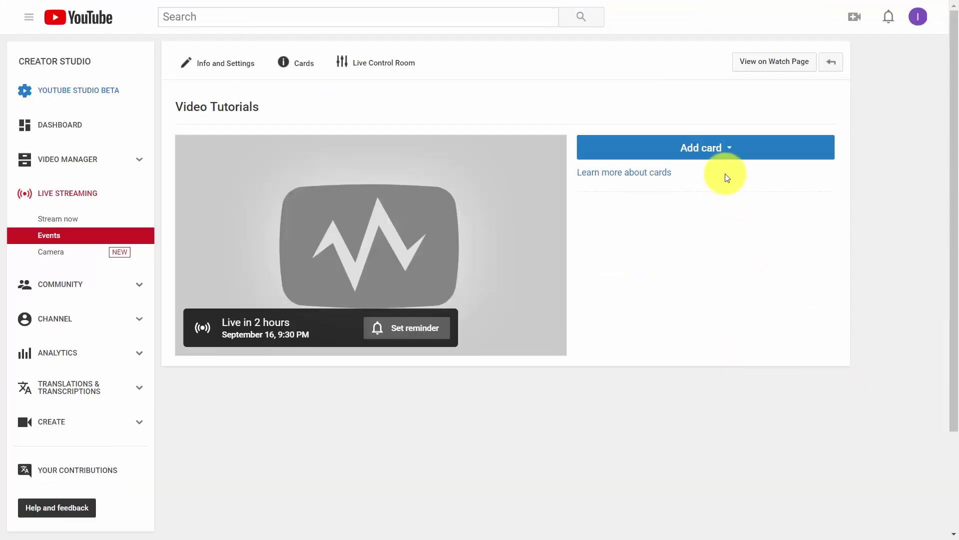
- Add a video card promoting "Voice Narration" to the event and look over the other available card types
{"action": "left_click", "coordinate": [723, 157]}
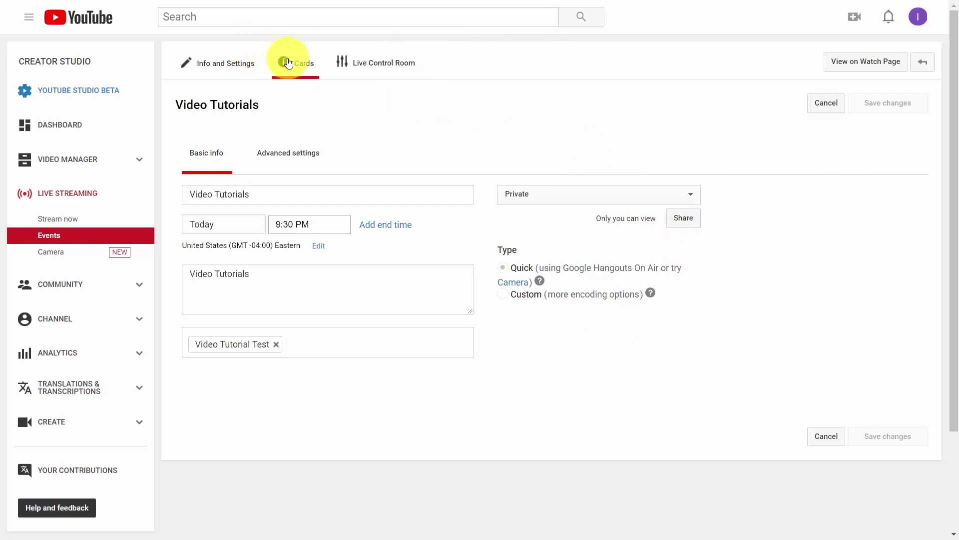
{"action": "left_click", "coordinate": [302, 66]}
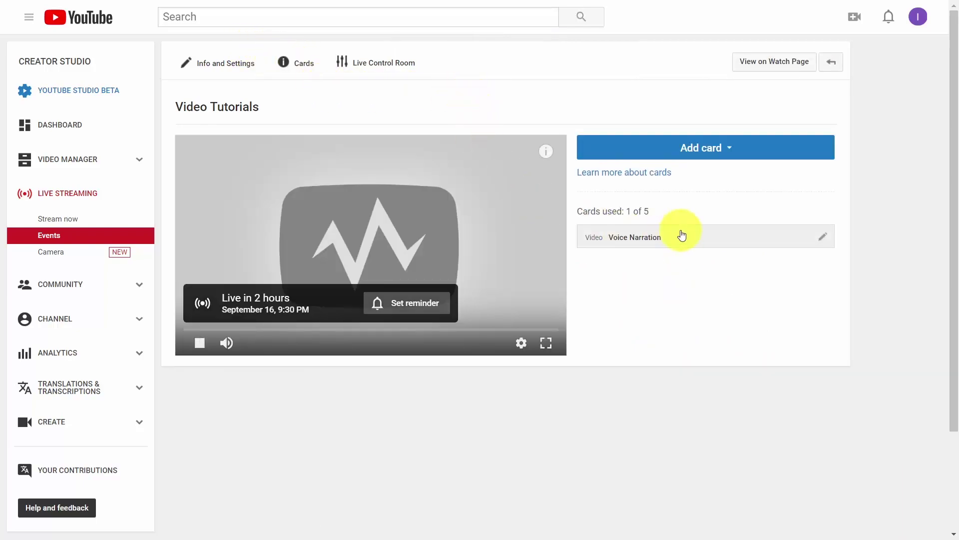
{"action": "left_click", "coordinate": [711, 153]}
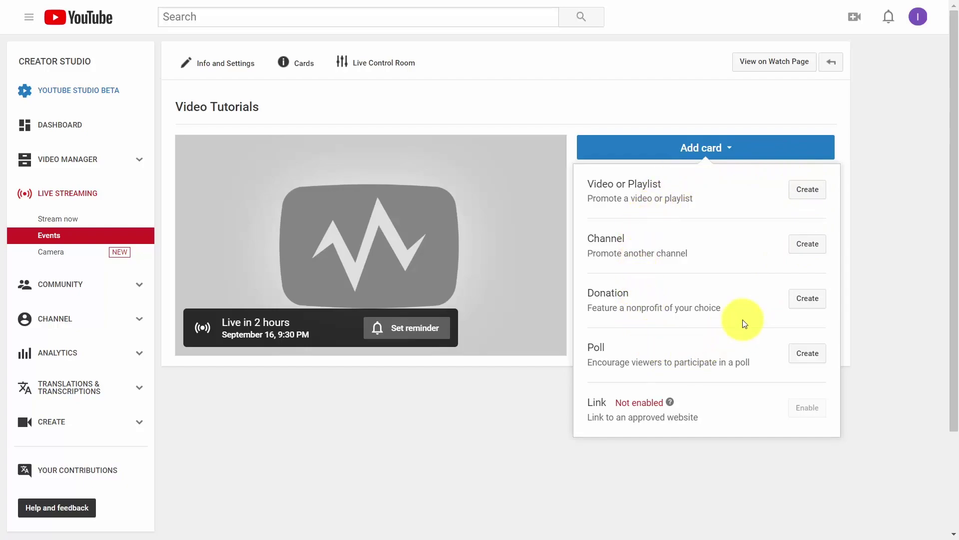
{"action": "left_click", "coordinate": [482, 407]}
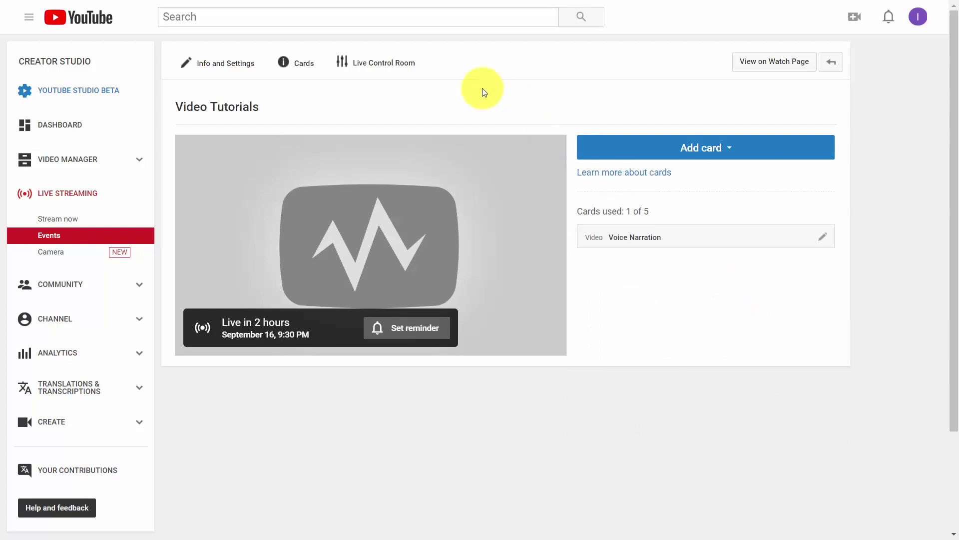
- Open the event's Live Control Room and review its stream status, preview, broadcast alert, highlight and public view sections
{"action": "left_click", "coordinate": [381, 65]}
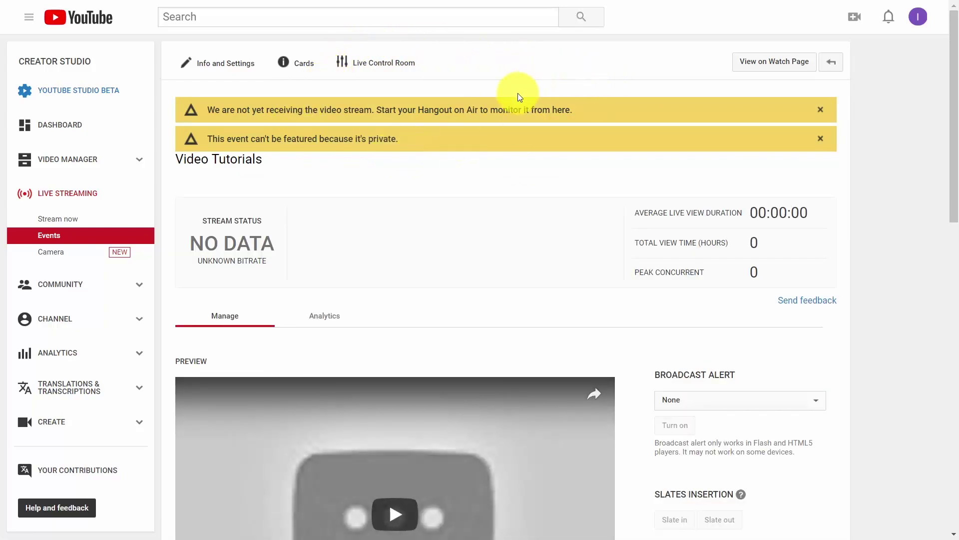
{"action": "scroll", "coordinate": [518, 95], "scroll_direction": "down", "scroll_amount": 10}
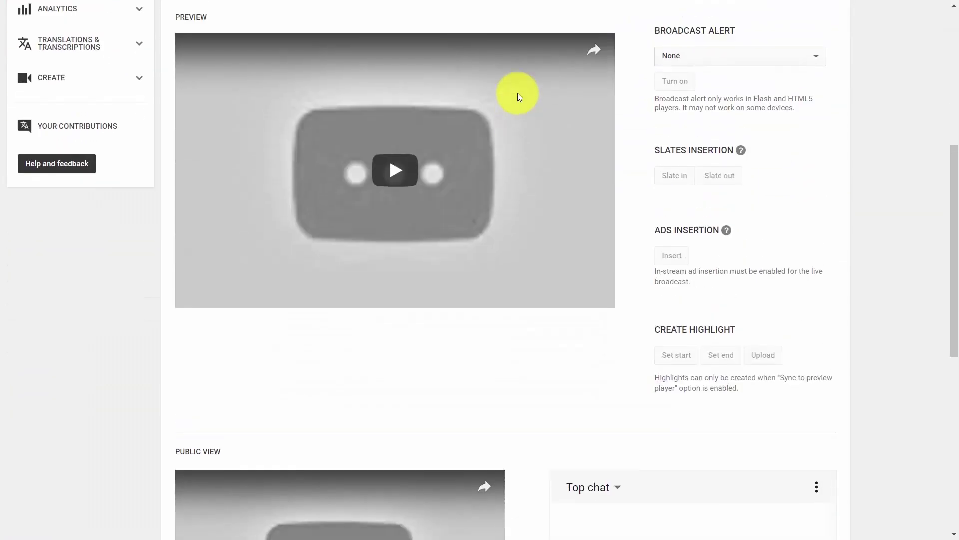
{"action": "scroll", "coordinate": [519, 94], "scroll_direction": "down", "scroll_amount": 3}
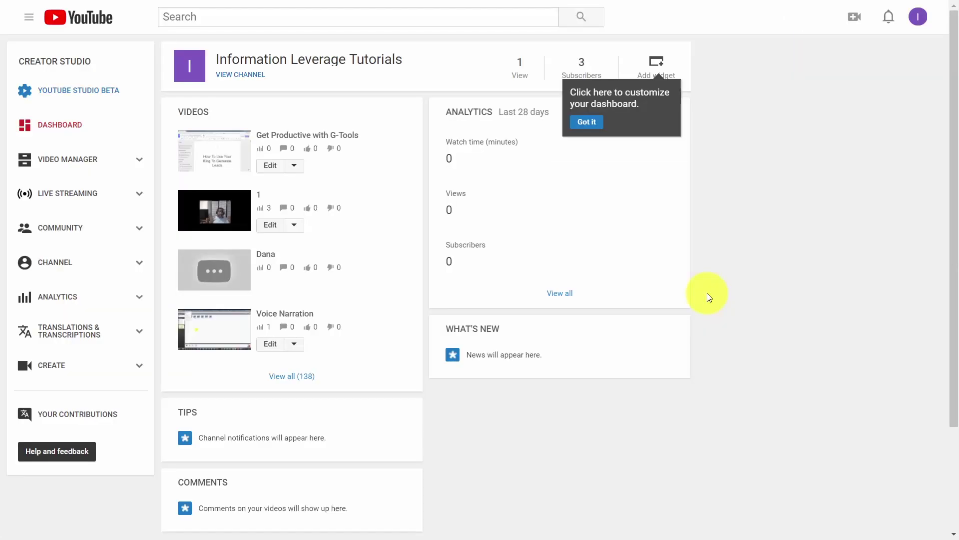
- Start the Hangout On Air for the "Video Tutorials" live event of September 16, 2018, allowing microphone and camera access
{"action": "left_click", "coordinate": [93, 196]}
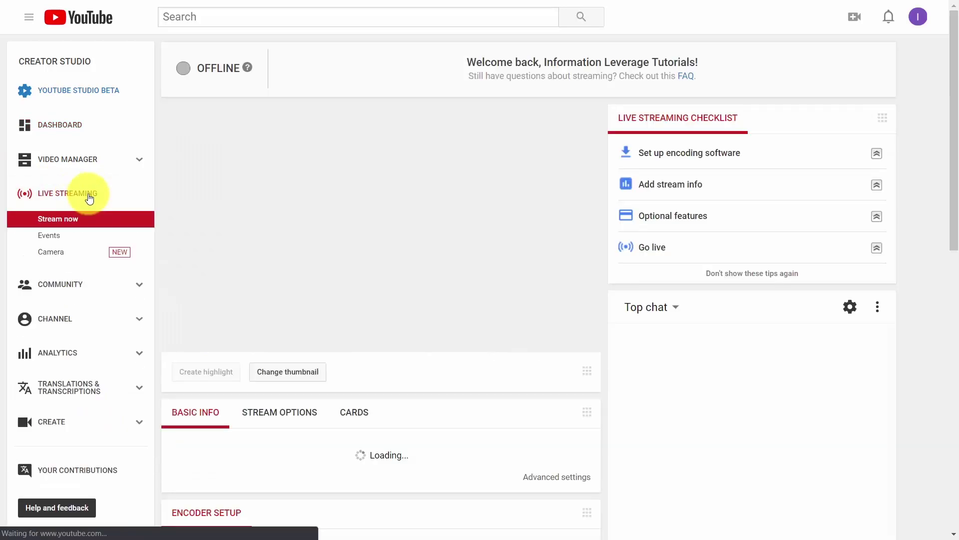
{"action": "left_click", "coordinate": [51, 239]}
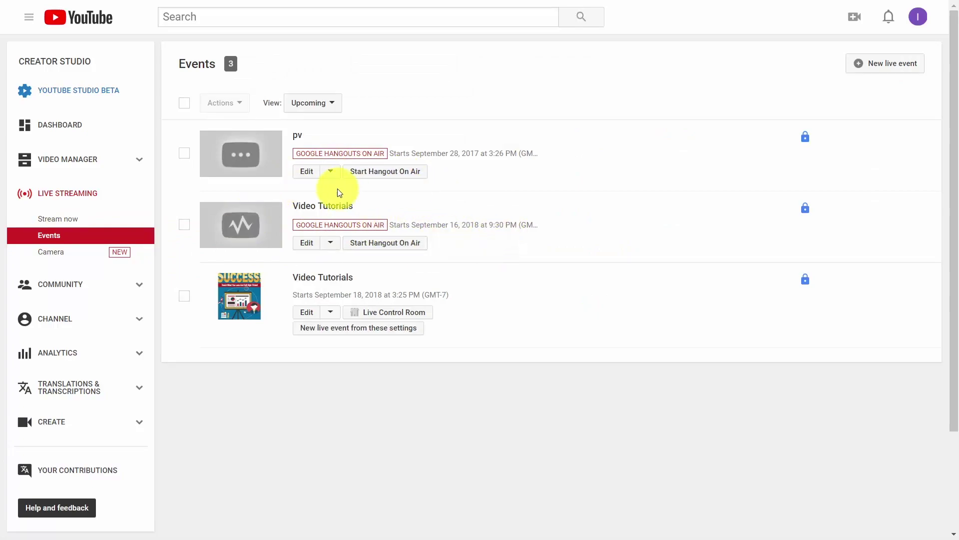
{"action": "left_click", "coordinate": [388, 244]}
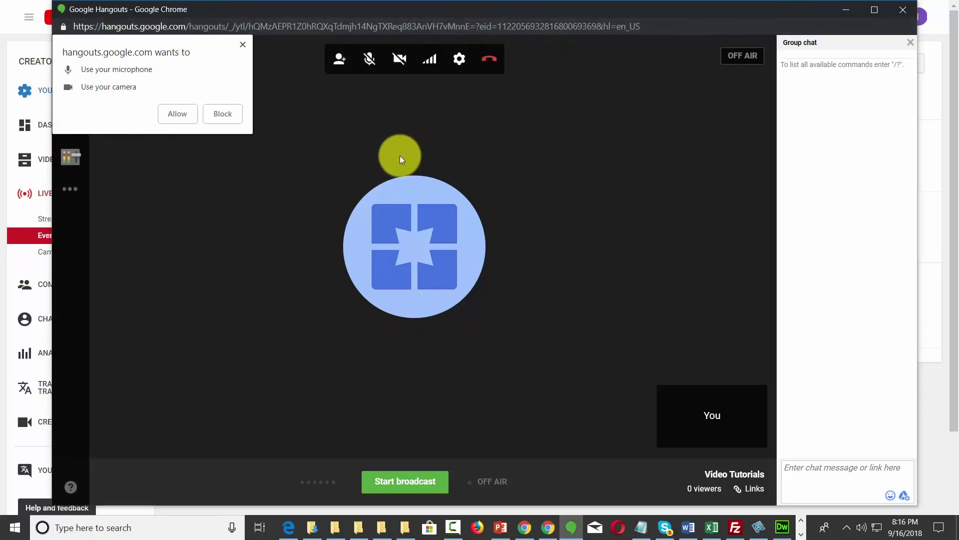
{"action": "left_click", "coordinate": [183, 114]}
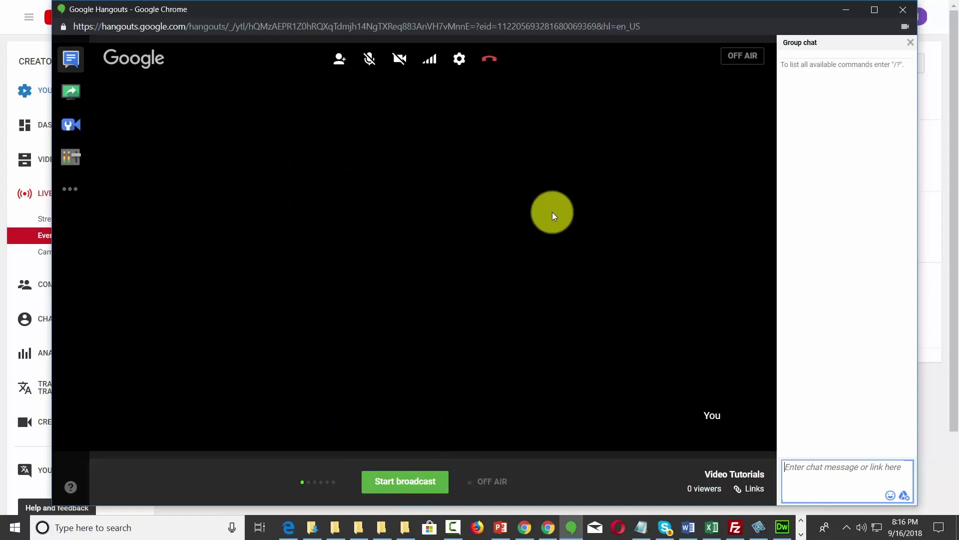
- Examine the hangout's camera, microphone and speaker settings without changing them, and check the bandwidth control
{"action": "left_click", "coordinate": [458, 60]}
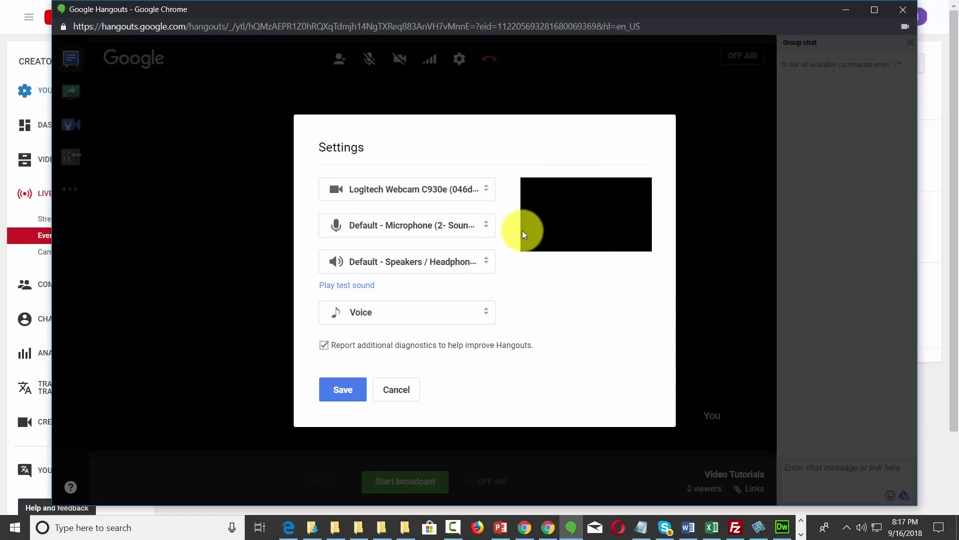
{"action": "left_click", "coordinate": [397, 390]}
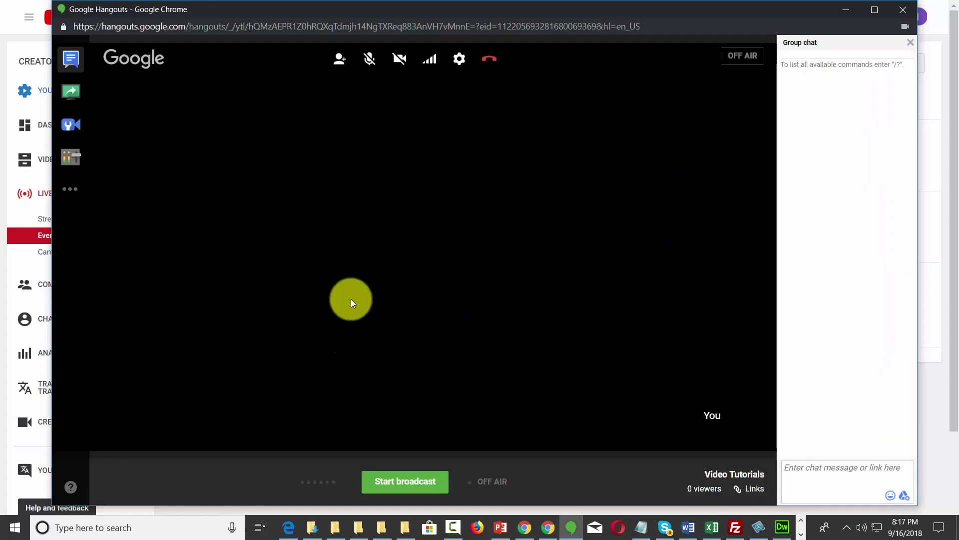
{"action": "left_click", "coordinate": [433, 62]}
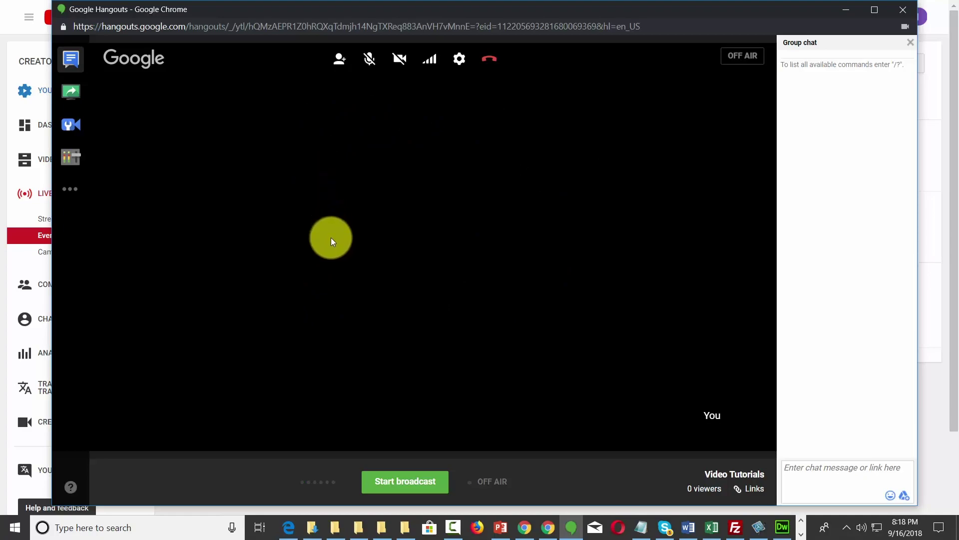
- Turn the hangout's camera off and back on, and look over the options for inviting participants
{"action": "left_click", "coordinate": [400, 57]}
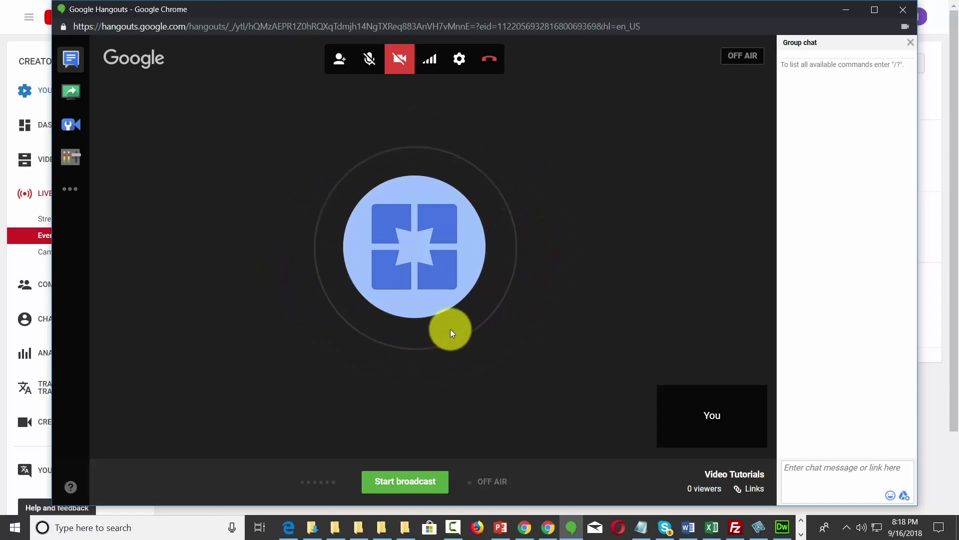
{"action": "left_click", "coordinate": [395, 62]}
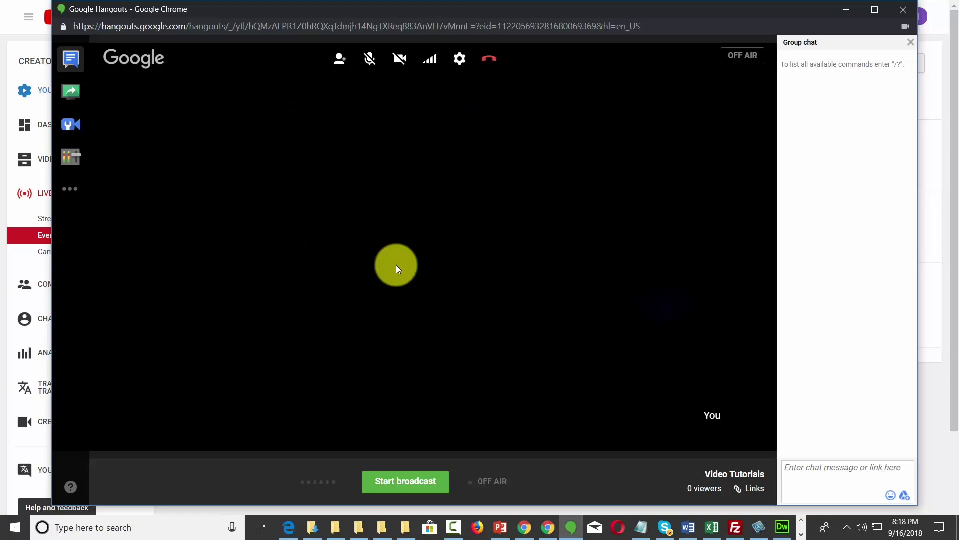
{"action": "left_click", "coordinate": [337, 64]}
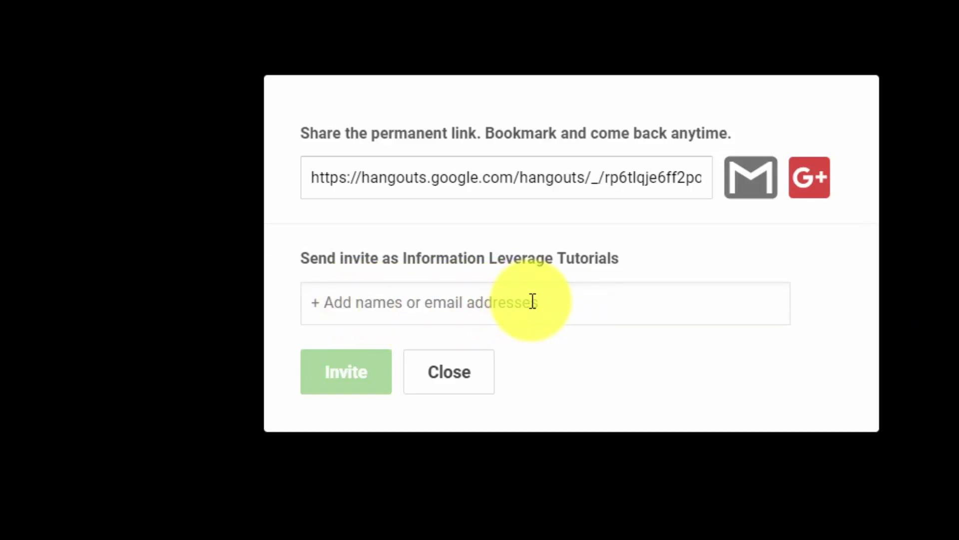
{"action": "left_click", "coordinate": [434, 369]}
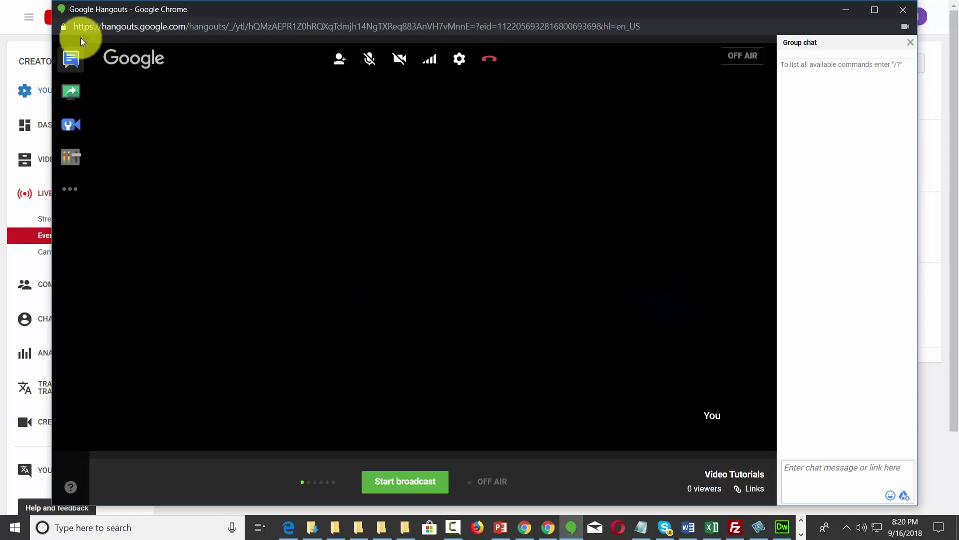
- Hide and reopen the hangout's group chat to see where chat messages and links are entered
{"action": "left_click", "coordinate": [74, 127]}
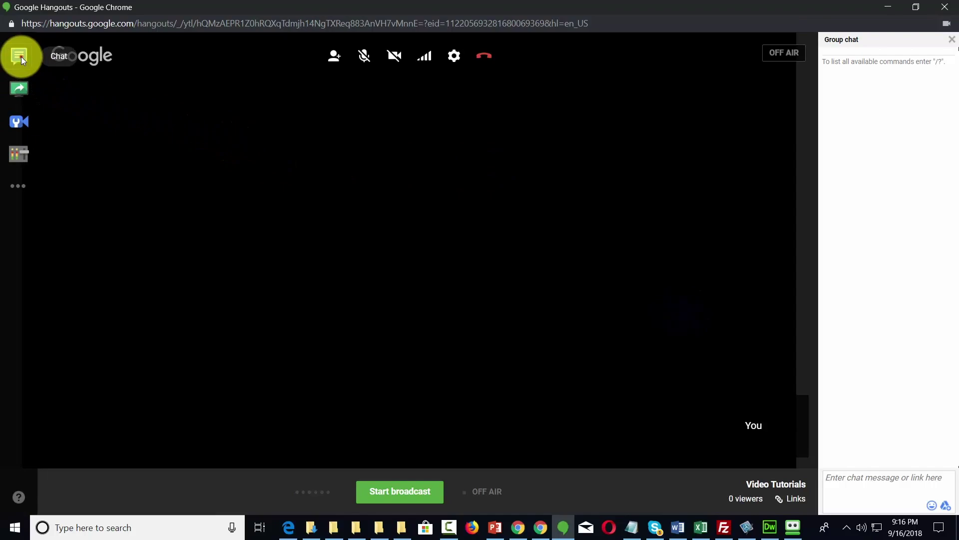
{"action": "left_click", "coordinate": [20, 56]}
{"action": "left_click", "coordinate": [21, 56]}
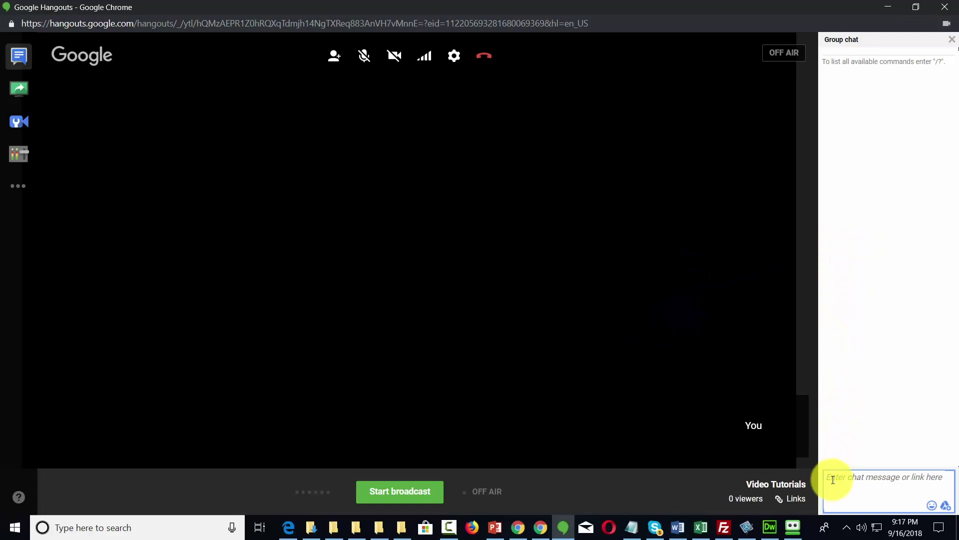
- Try sharing the entire Screen 3 in the hangout, and stop the screen share again
{"action": "left_click", "coordinate": [20, 91]}
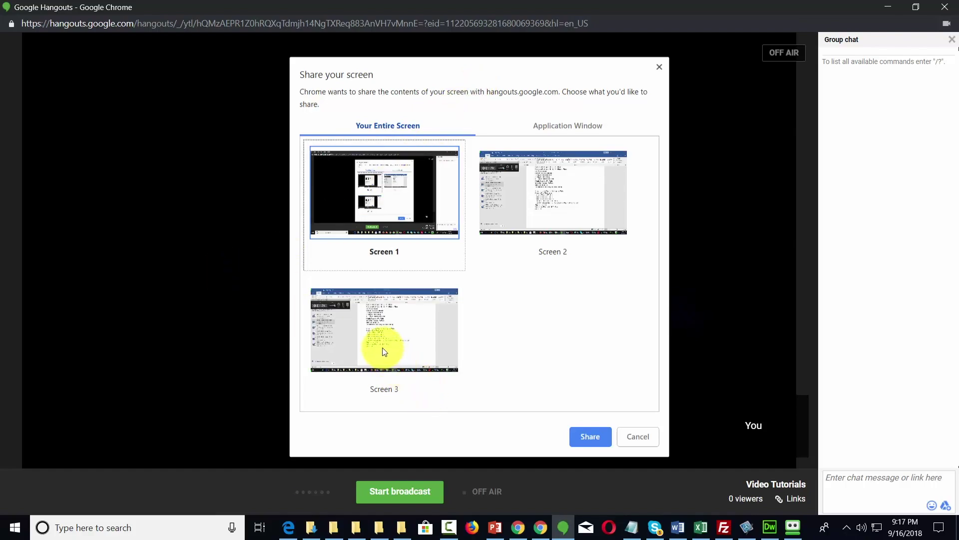
{"action": "left_click", "coordinate": [348, 319]}
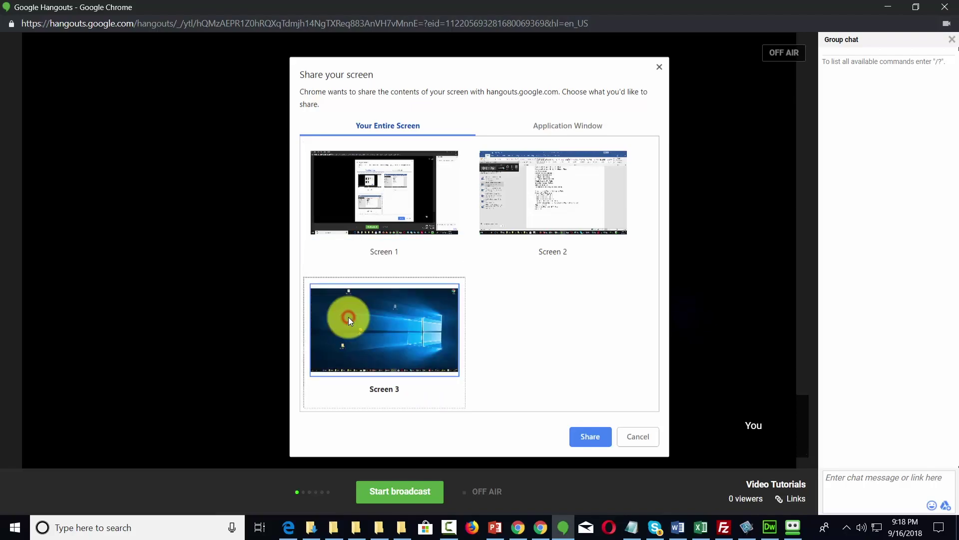
{"action": "left_click", "coordinate": [586, 437]}
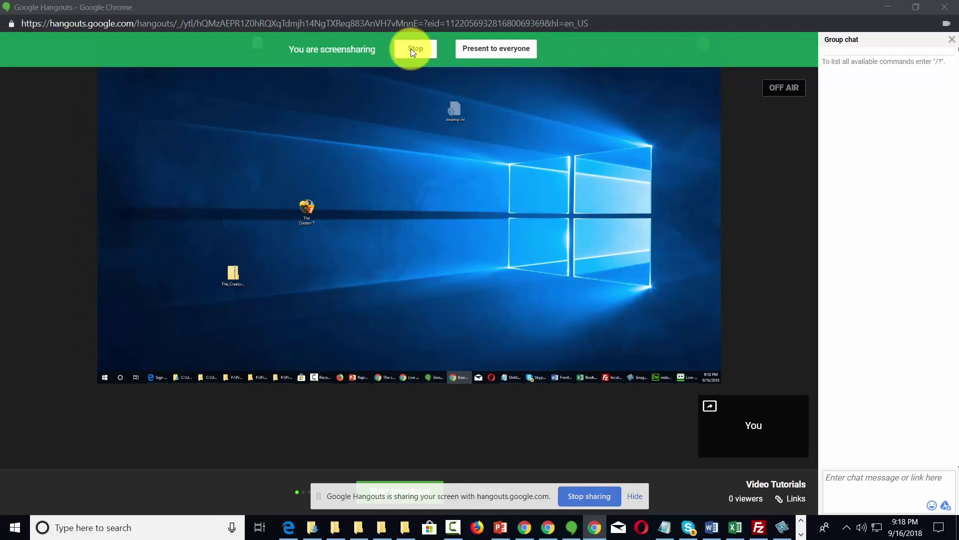
{"action": "left_click", "coordinate": [411, 49]}
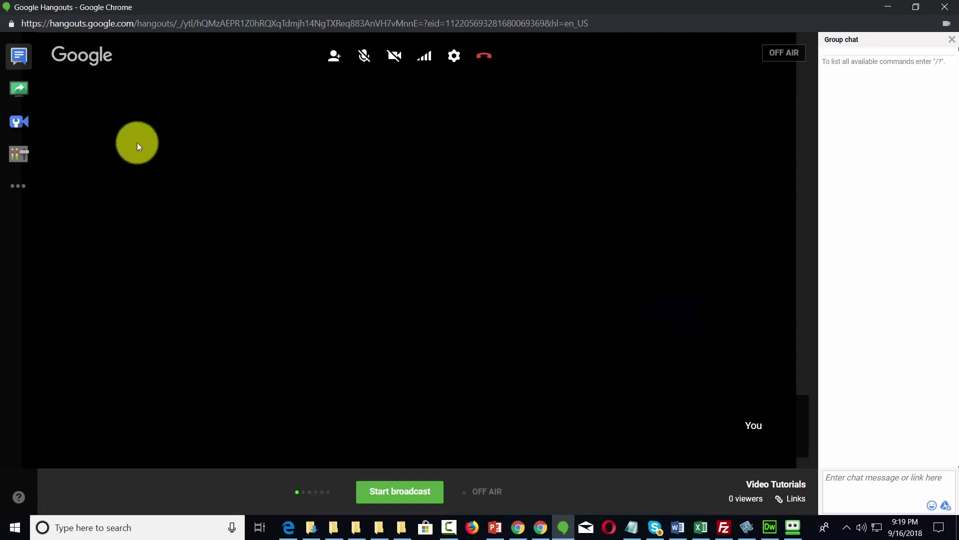
- Examine the Cameraman broadcast settings for hiding guests, showing the large video and muting new guests
{"action": "left_click", "coordinate": [20, 122]}
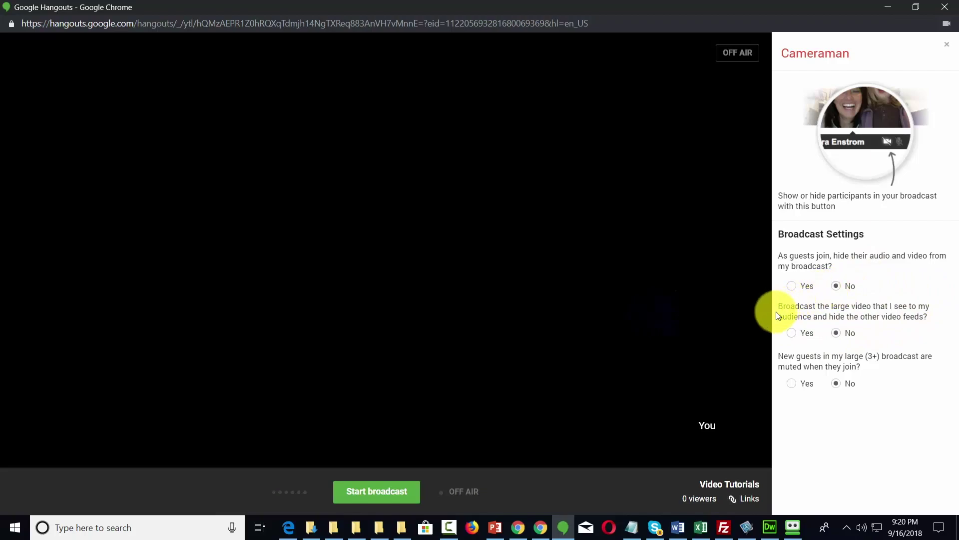
{"action": "mouse_move", "coordinate": [786, 456]}
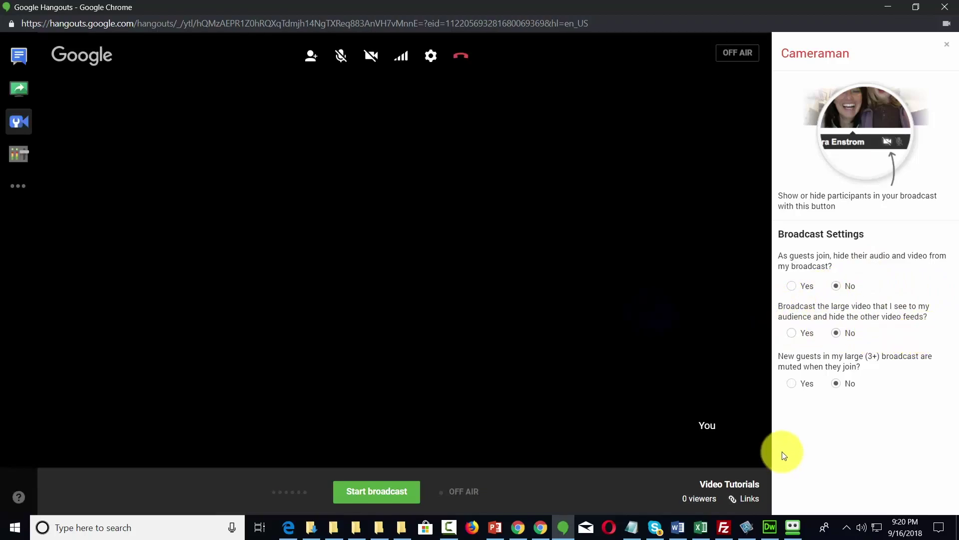
{"action": "mouse_move", "coordinate": [707, 407]}
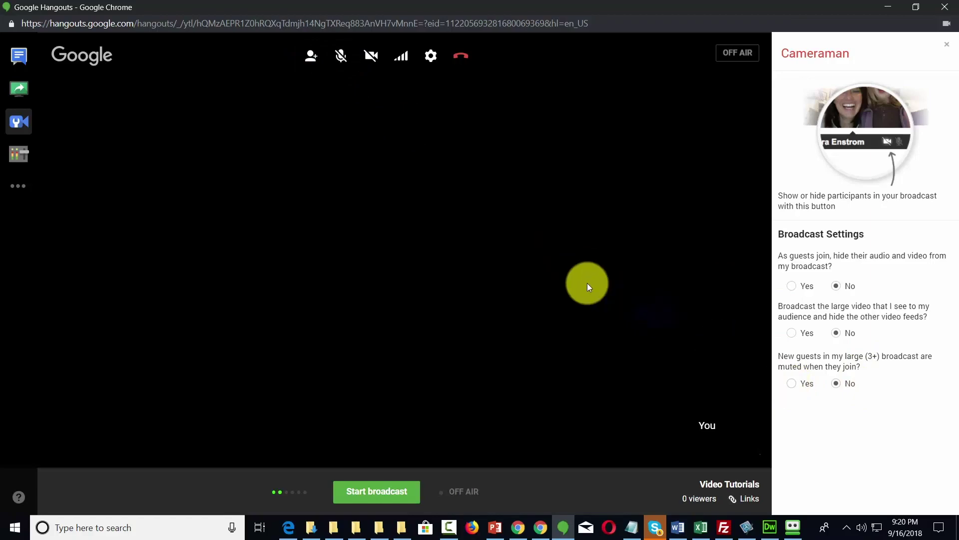
- Review the hangout's Control Room introduction and participant audio and video controls, and close the Control Room
{"action": "left_click", "coordinate": [21, 154]}
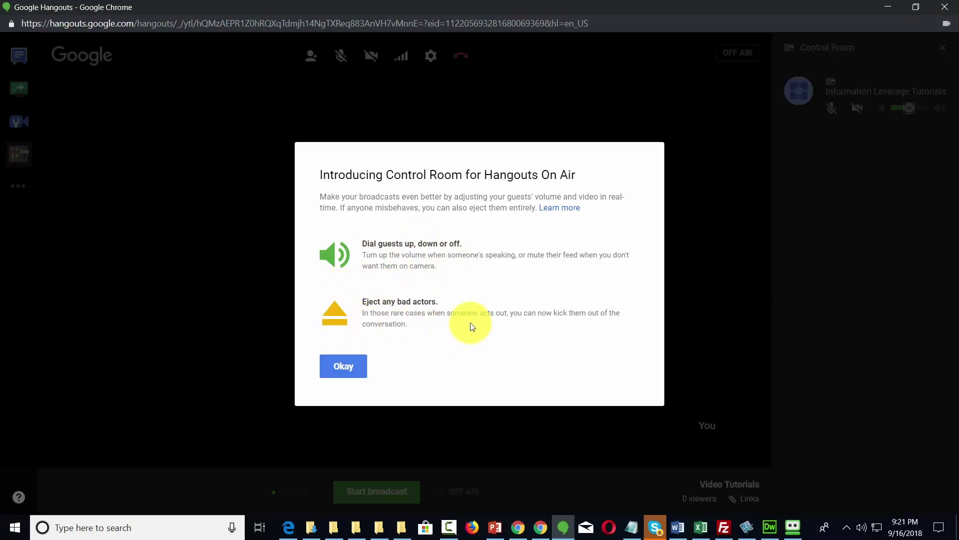
{"action": "left_click", "coordinate": [338, 368]}
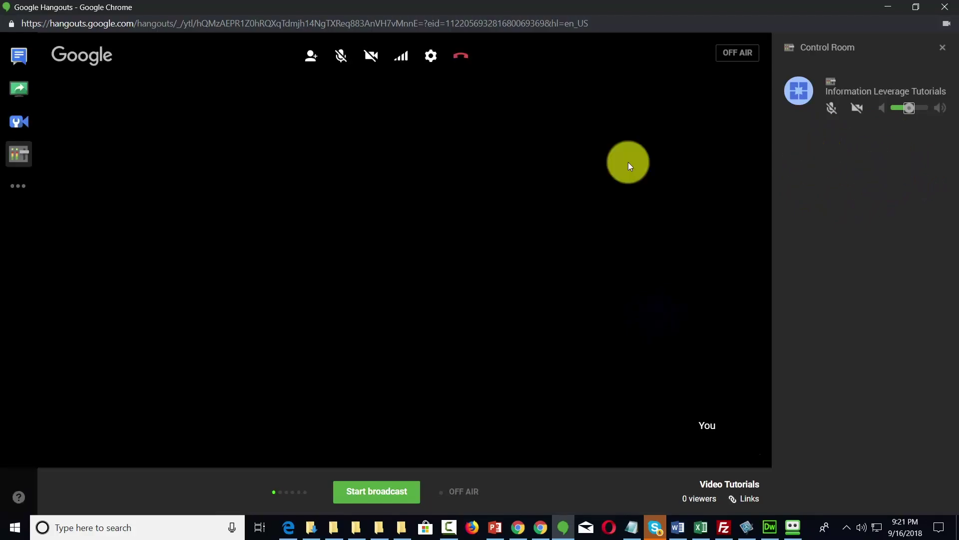
{"action": "left_click", "coordinate": [943, 47]}
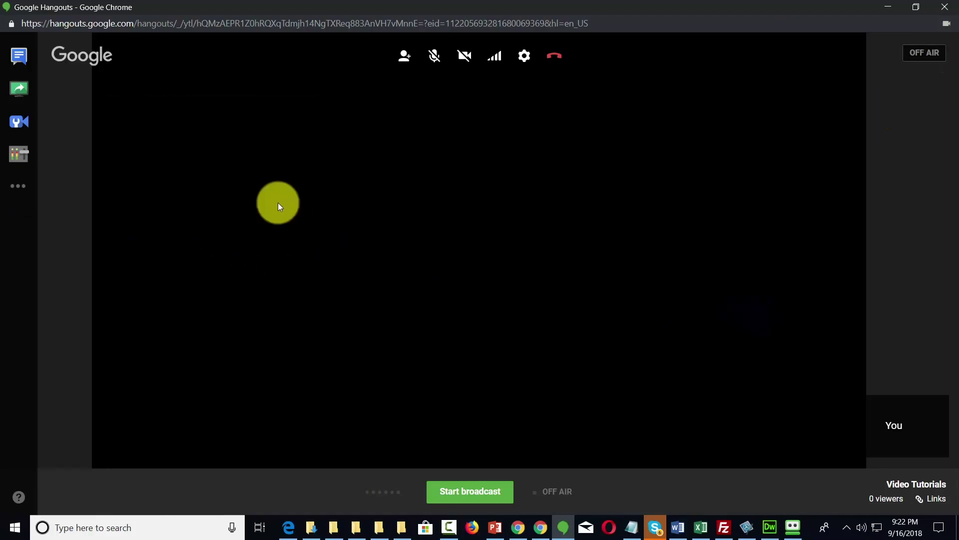
- Add the Hangout Toolbox app to the hangout from the featured apps
{"action": "mouse_move", "coordinate": [11, 184]}
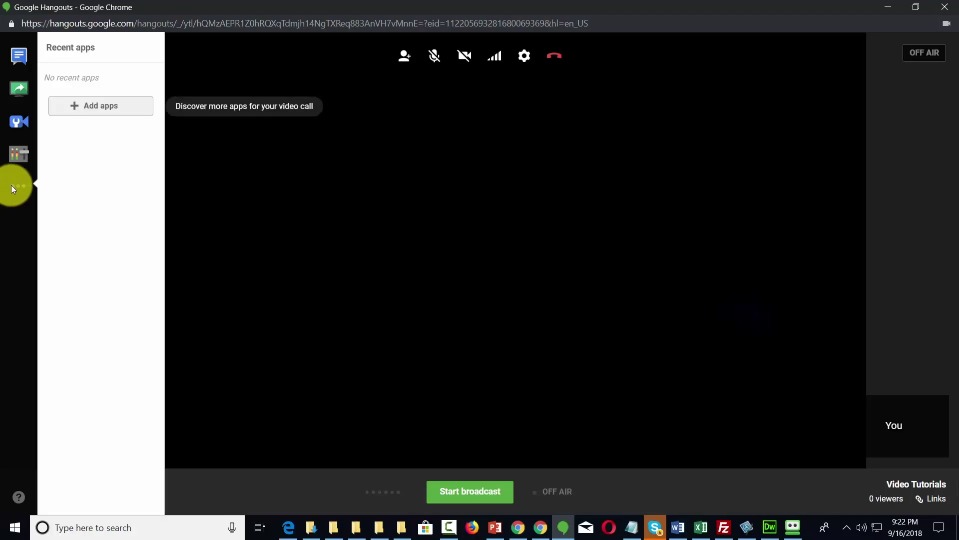
{"action": "left_click", "coordinate": [92, 106]}
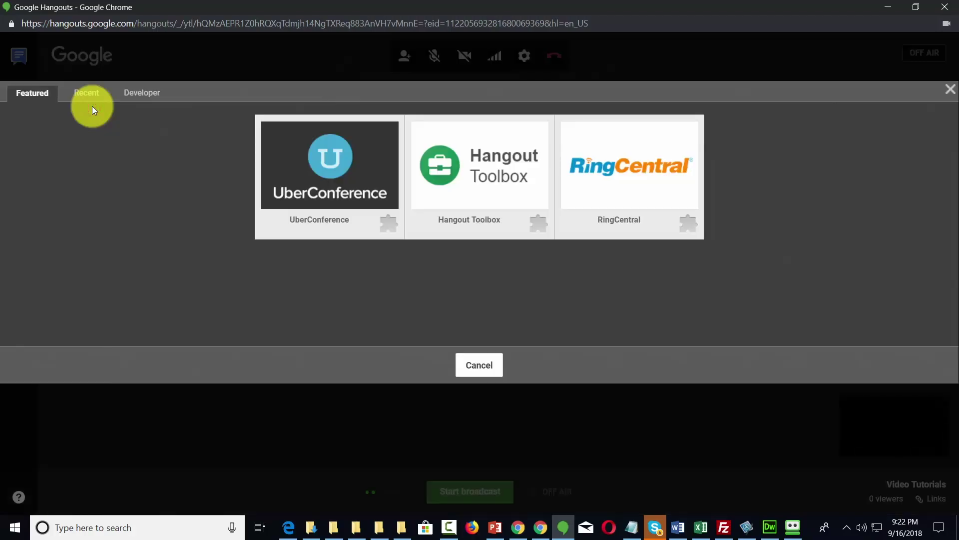
{"action": "left_click", "coordinate": [457, 184]}
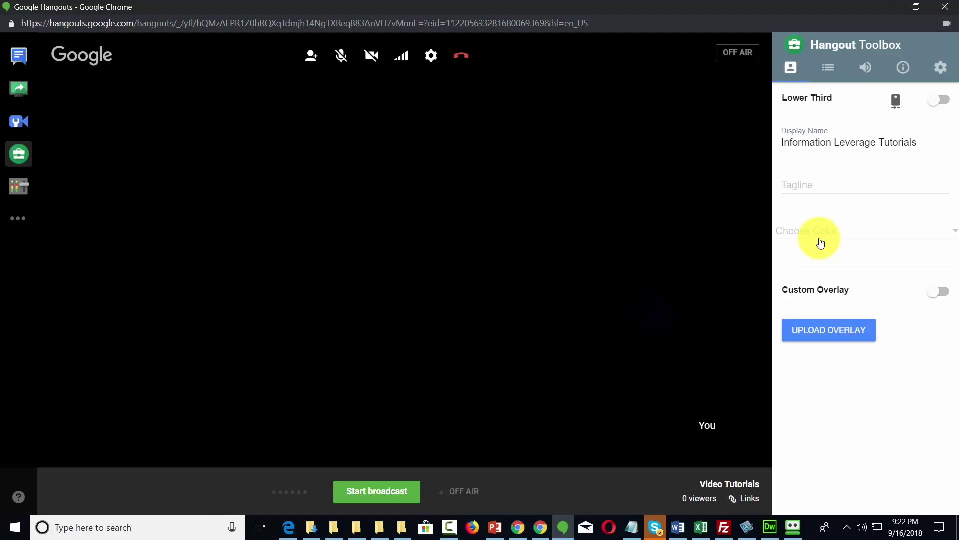
- Set the lower third's tagline to "Video Tutorials" and its color to Blue
{"action": "left_click", "coordinate": [817, 185]}
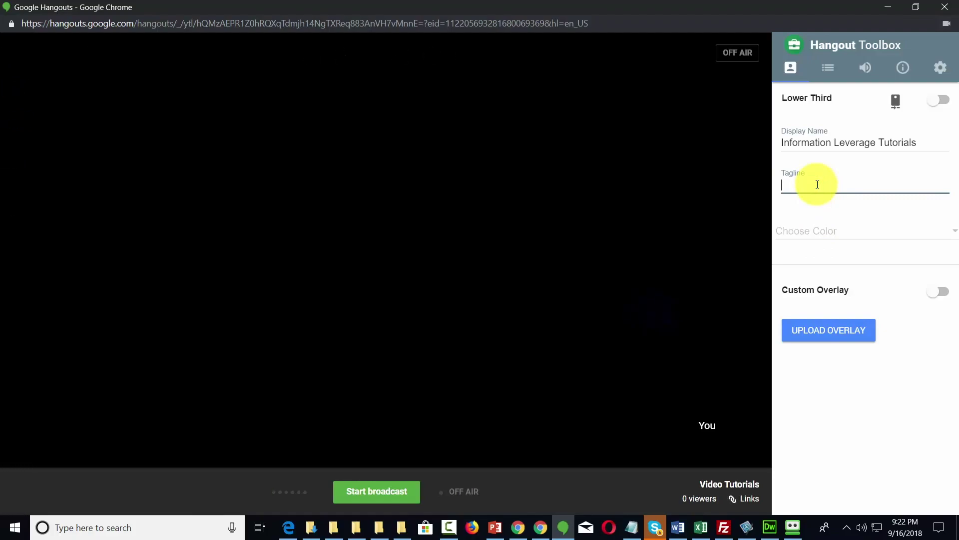
{"action": "type", "text": "Video Tutorials"}
{"action": "left_click", "coordinate": [897, 233]}
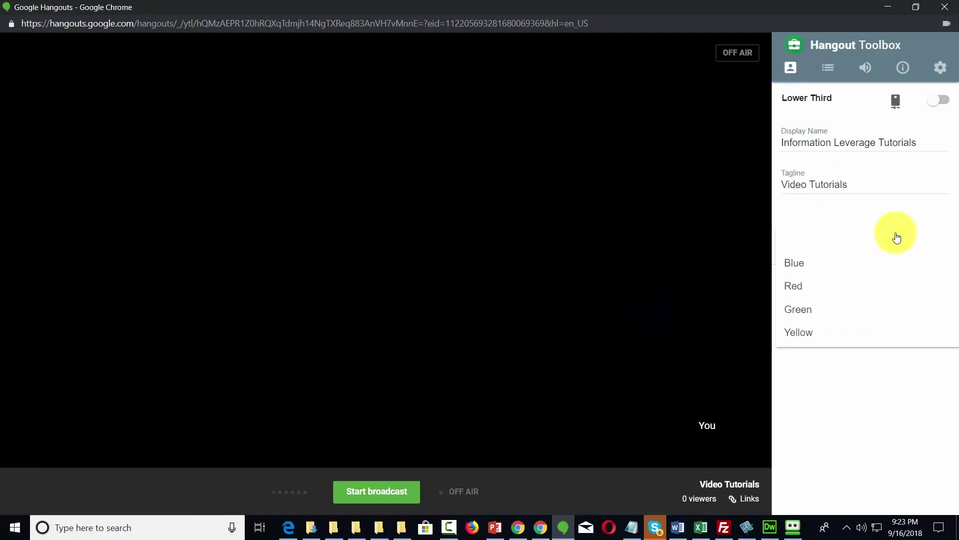
{"action": "left_click", "coordinate": [798, 264]}
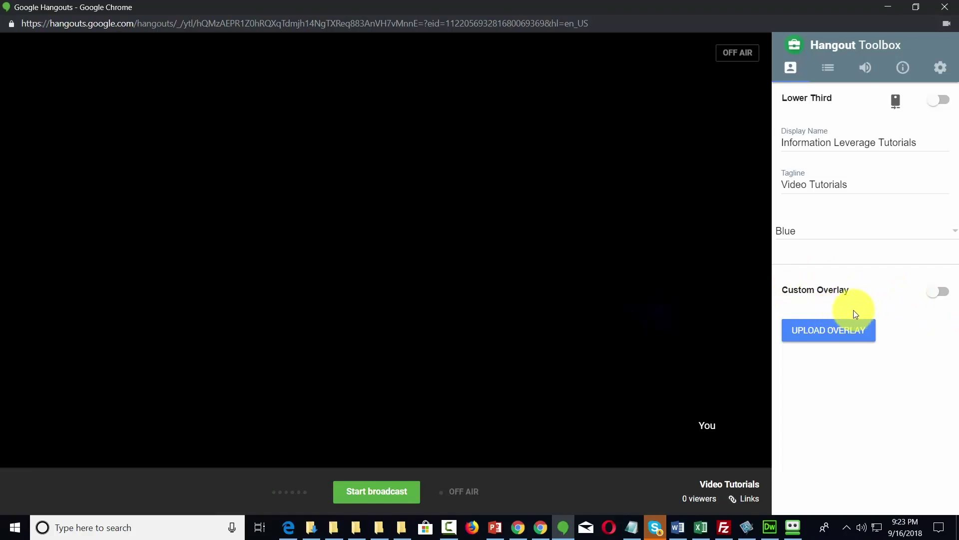
- Try switching the lower third overlay on and off, and leave Hangout Toolbox
{"action": "mouse_move", "coordinate": [591, 270]}
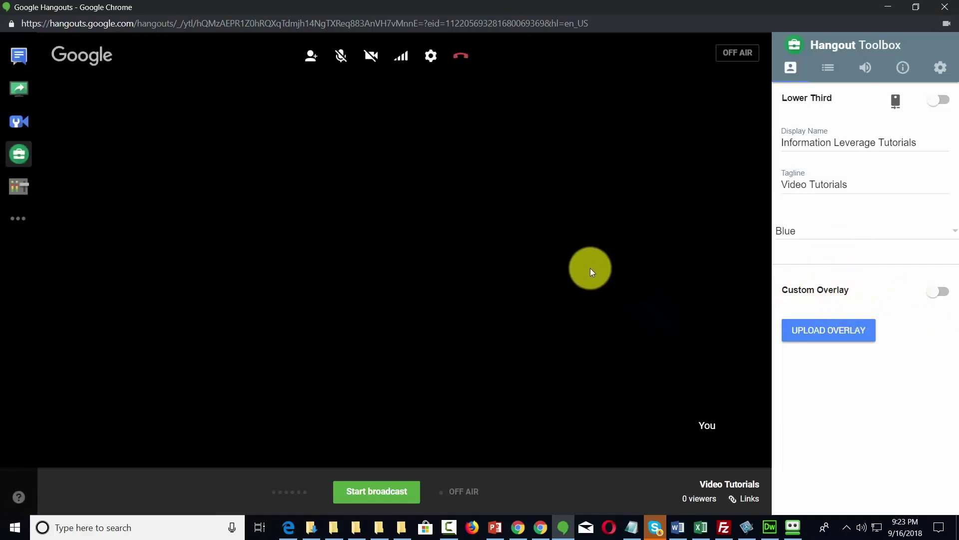
{"action": "left_click", "coordinate": [942, 100]}
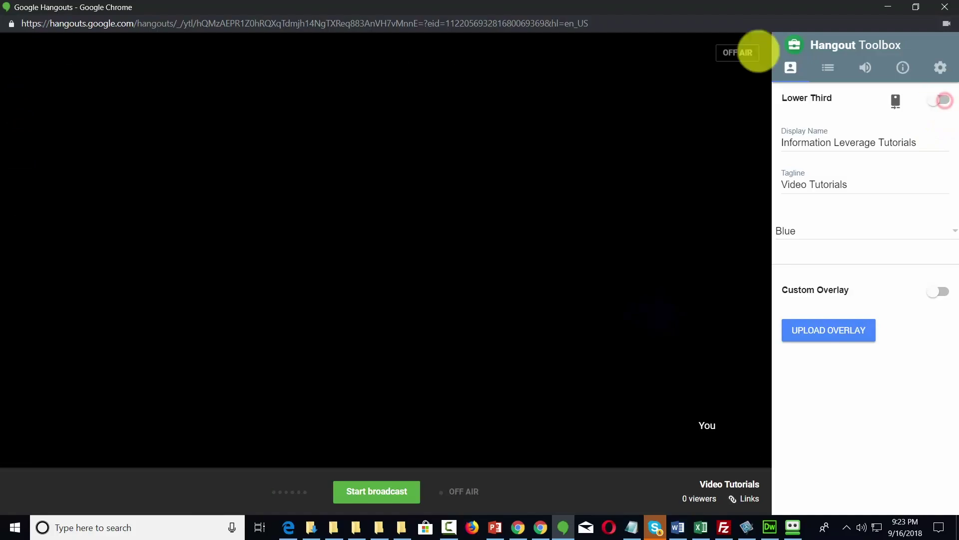
{"action": "left_click", "coordinate": [944, 101]}
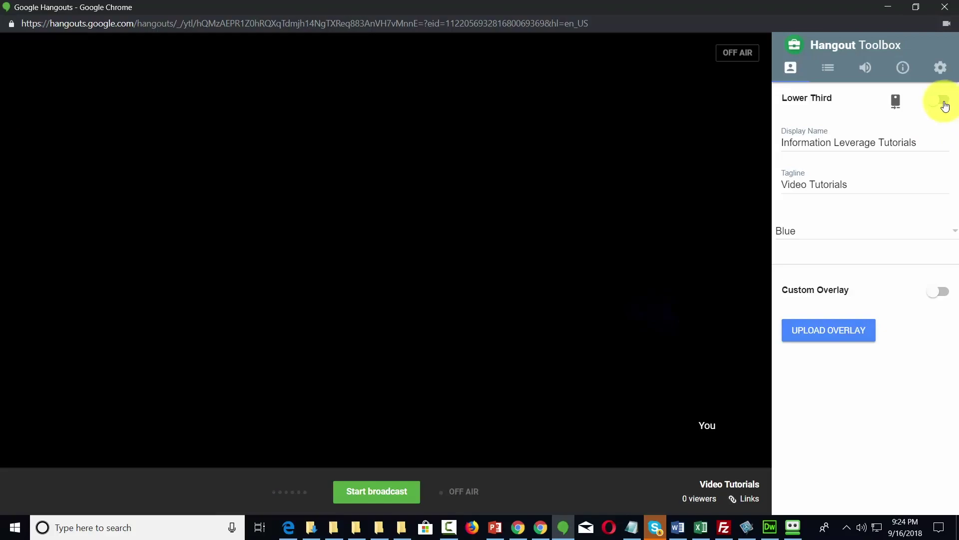
{"action": "left_click", "coordinate": [785, 58]}
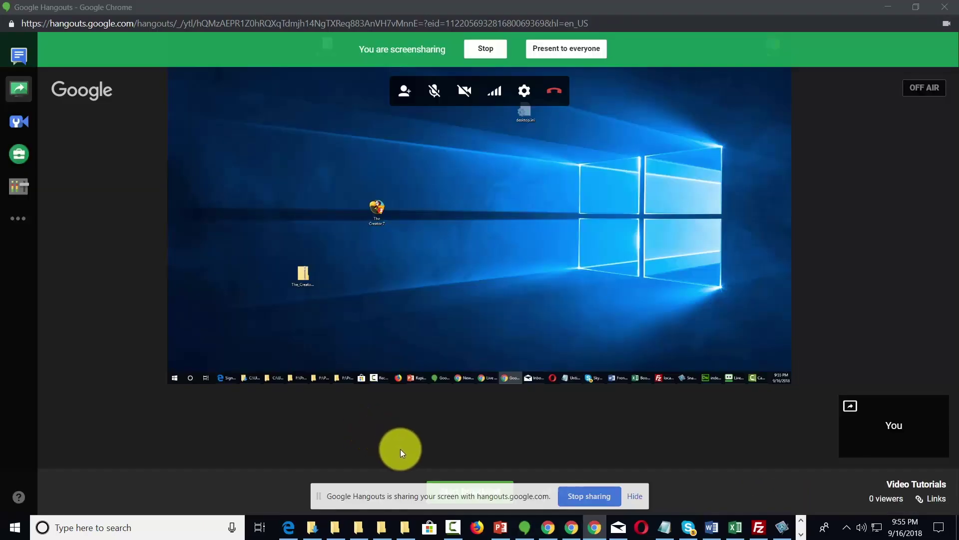
- Hide the screen-sharing notice and start the hangout's broadcast on YouTube, accepting the broadcasting notice
{"action": "left_click", "coordinate": [634, 497]}
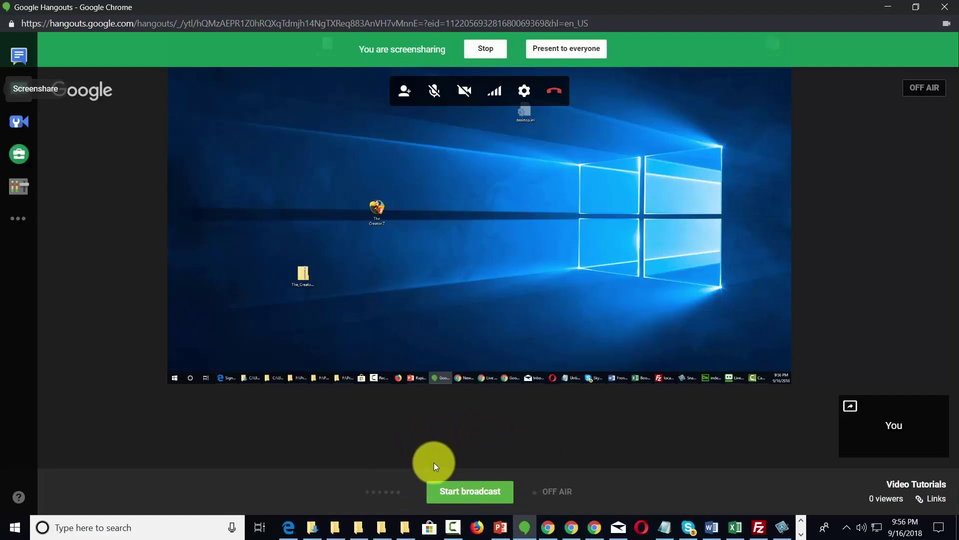
{"action": "left_click", "coordinate": [470, 496]}
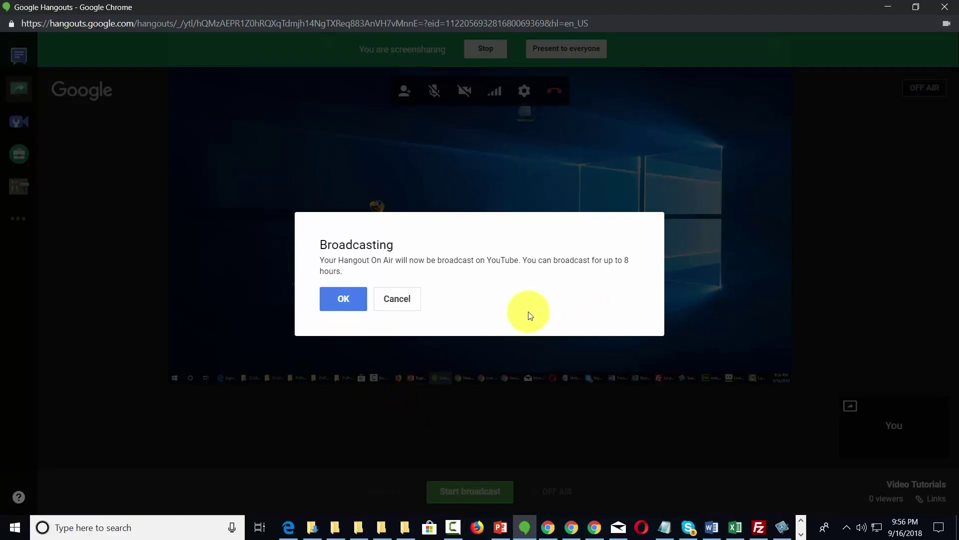
{"action": "left_click", "coordinate": [347, 300]}
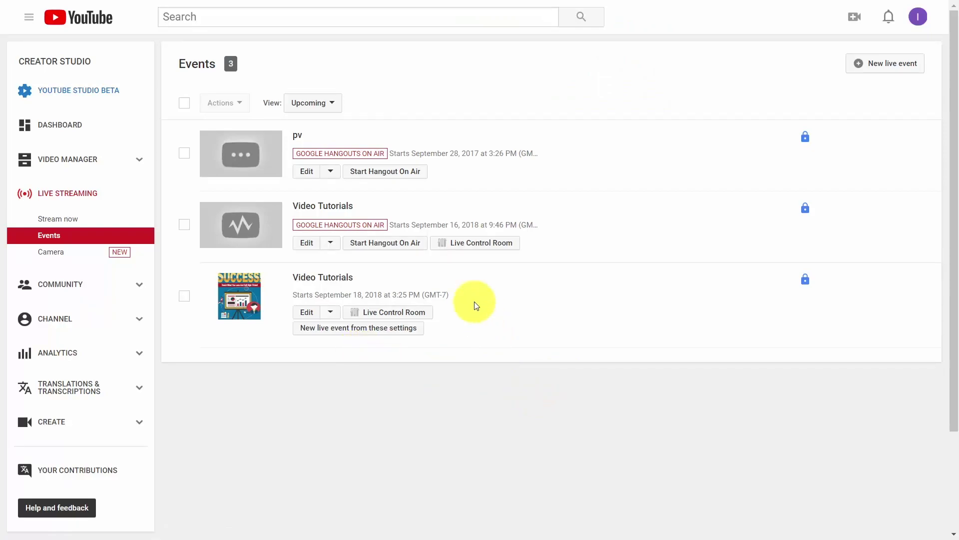
- In YouTube, open the Live Control Room of the Video Tutorials Hangouts On Air event, and play its public view with the sound muted
{"action": "left_click", "coordinate": [470, 248]}
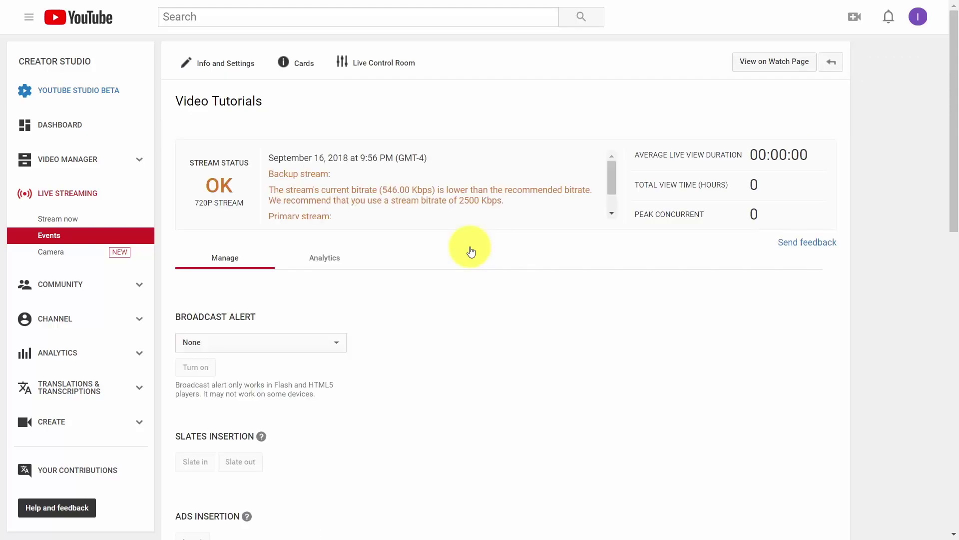
{"action": "scroll", "coordinate": [471, 250], "scroll_direction": "down", "scroll_amount": 15}
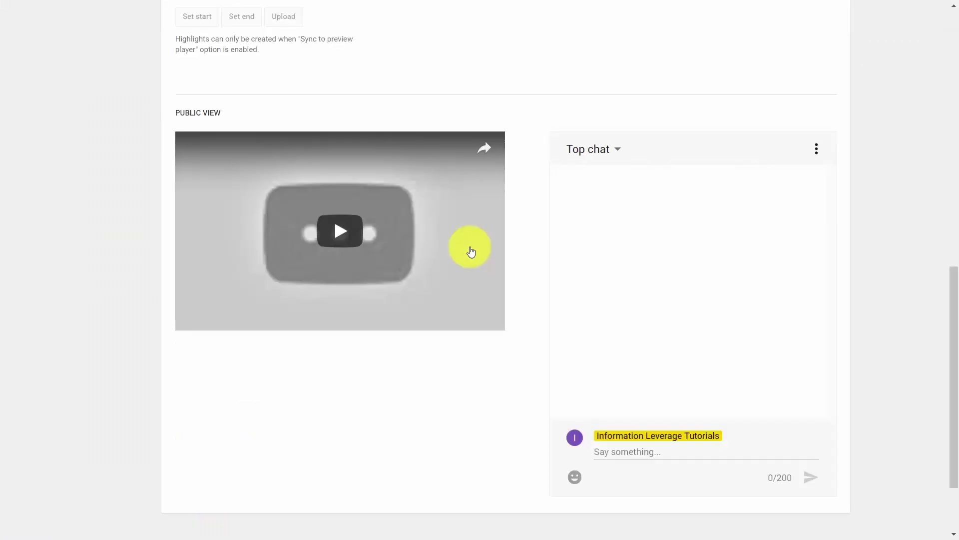
{"action": "left_click", "coordinate": [334, 231]}
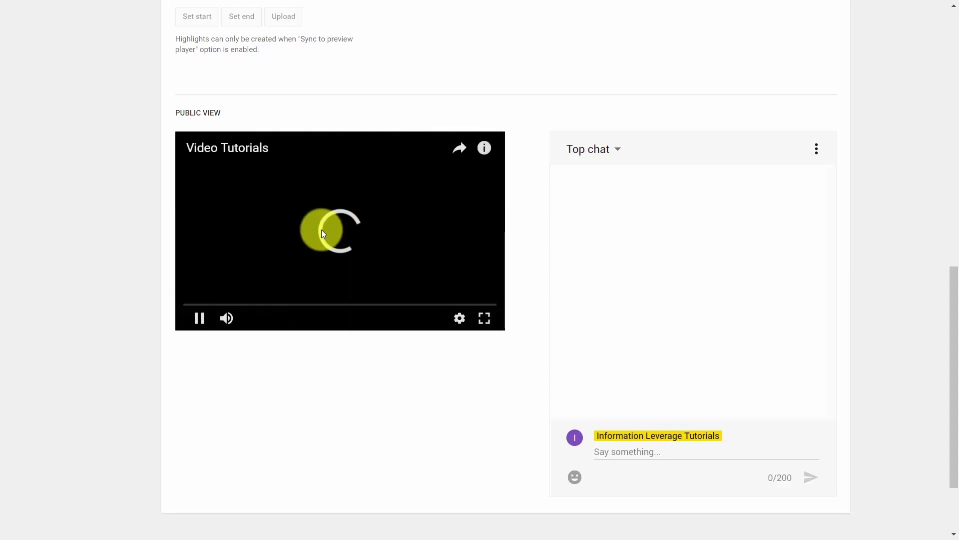
{"action": "left_click", "coordinate": [226, 317]}
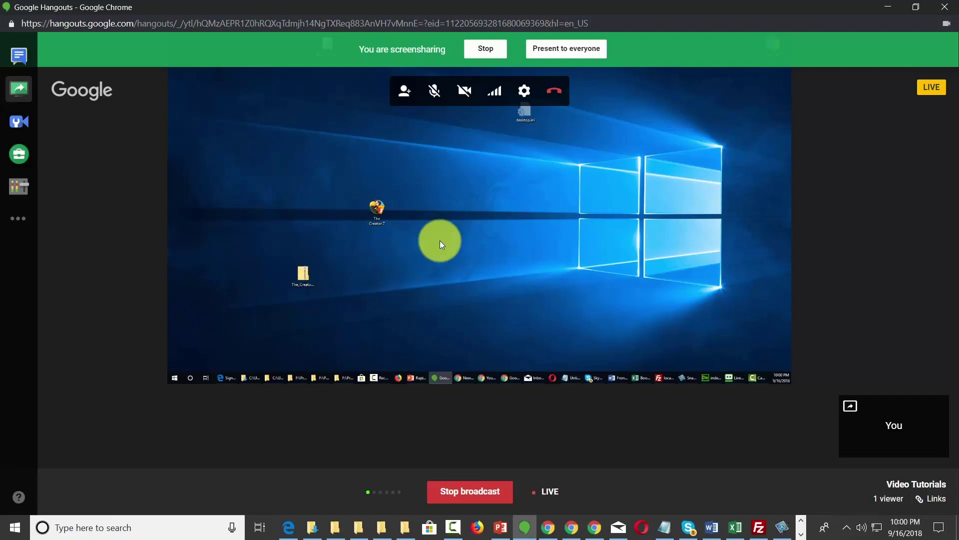
- Switch to the live hangout, stop sharing the screen, and turn the camera off
{"action": "left_click", "coordinate": [19, 88]}
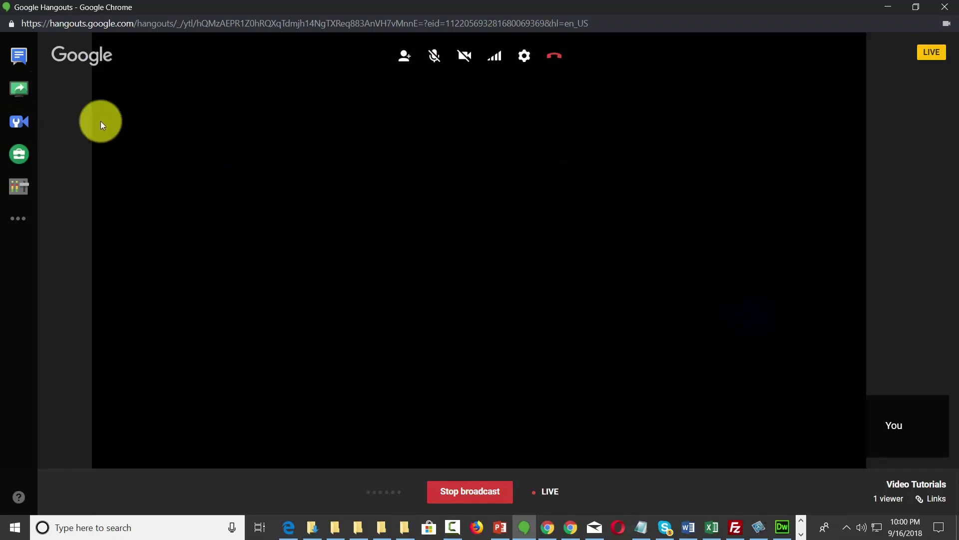
{"action": "left_click", "coordinate": [30, 90]}
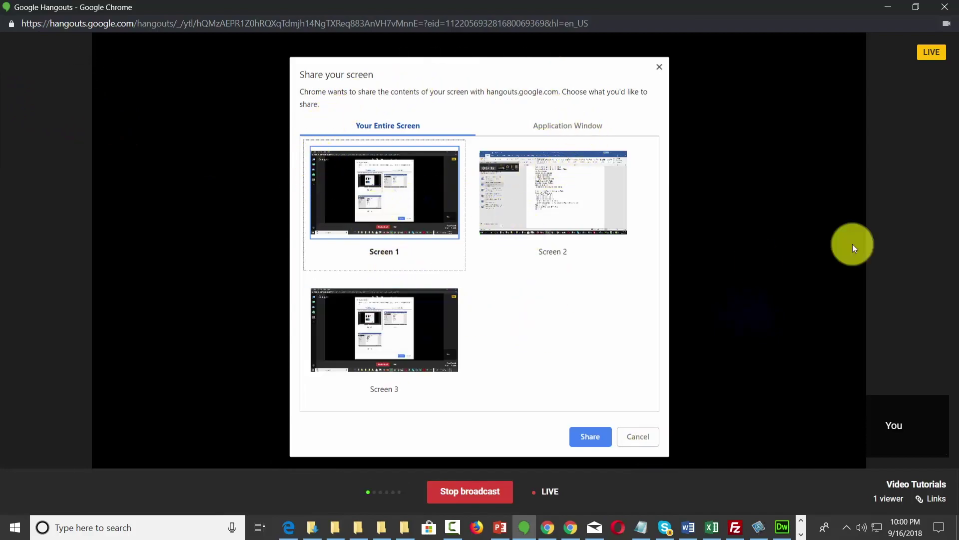
{"action": "left_click", "coordinate": [639, 434]}
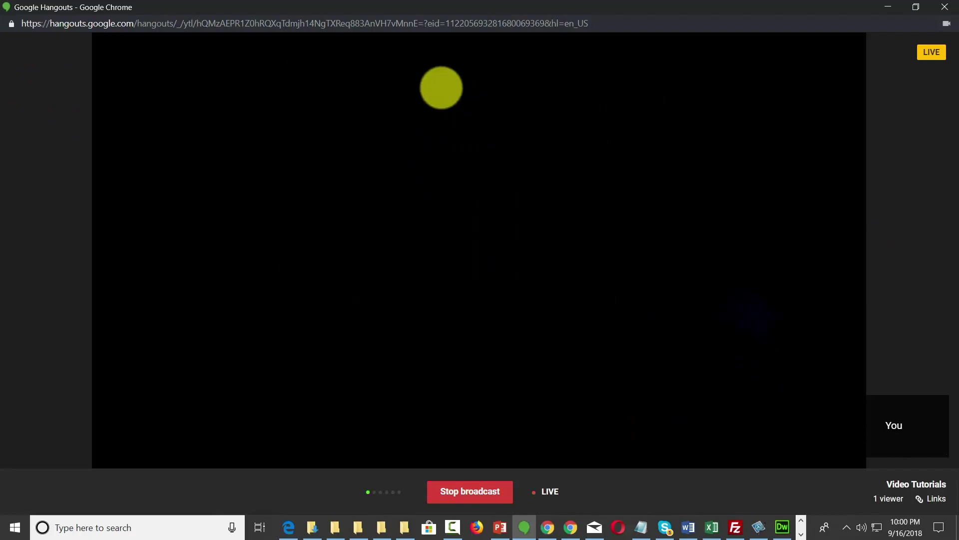
{"action": "mouse_move", "coordinate": [318, 184]}
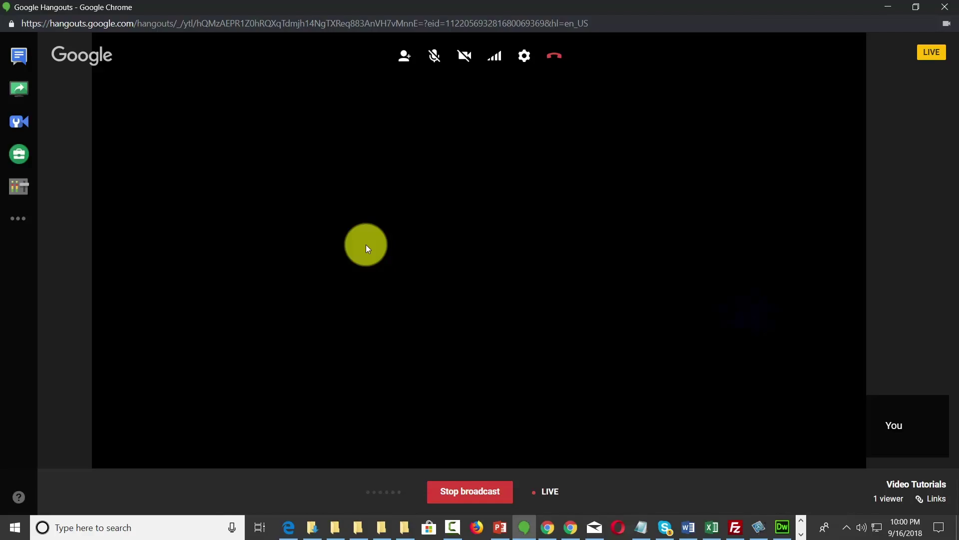
{"action": "left_click", "coordinate": [464, 56]}
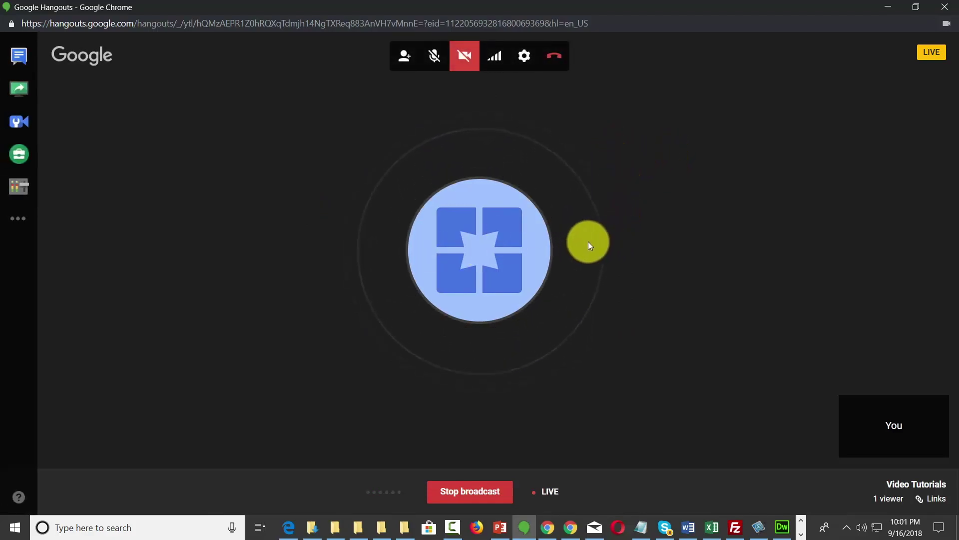
- Copy the live hangout's YouTube page link, and stop the broadcast
{"action": "left_click", "coordinate": [936, 499]}
{"action": "left_click_drag", "start_coordinate": [899, 450], "coordinate": [801, 449]}
{"action": "right_click", "coordinate": [801, 449]}
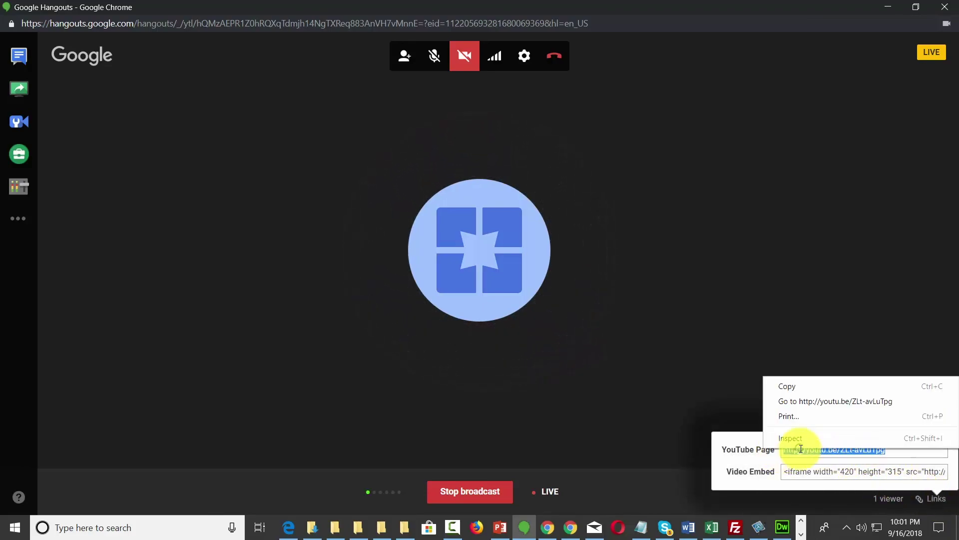
{"action": "left_click", "coordinate": [799, 388]}
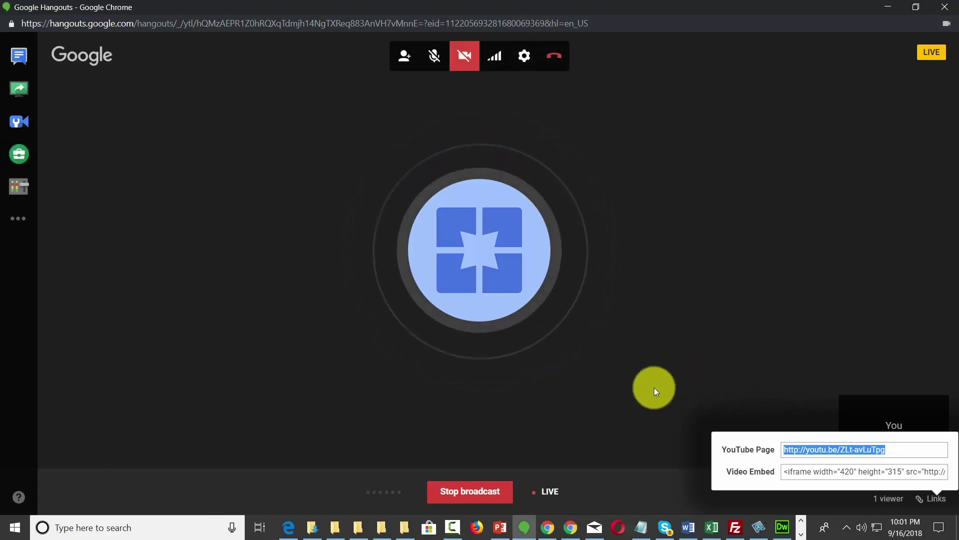
{"action": "left_click", "coordinate": [655, 388]}
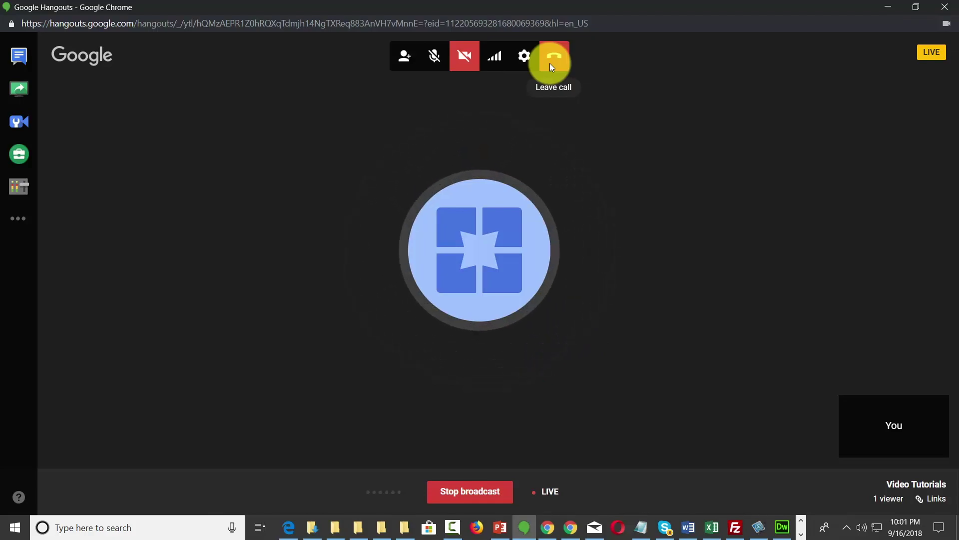
{"action": "left_click", "coordinate": [485, 491]}
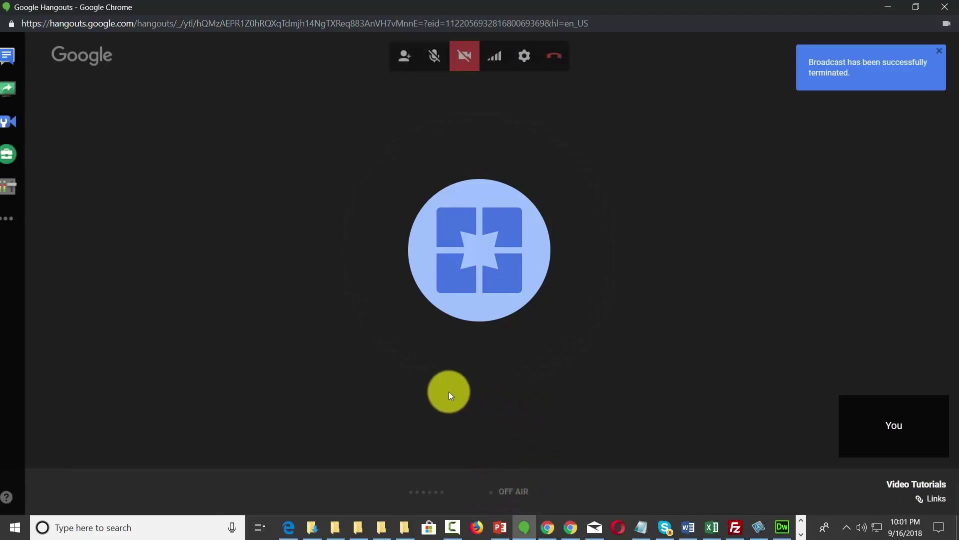
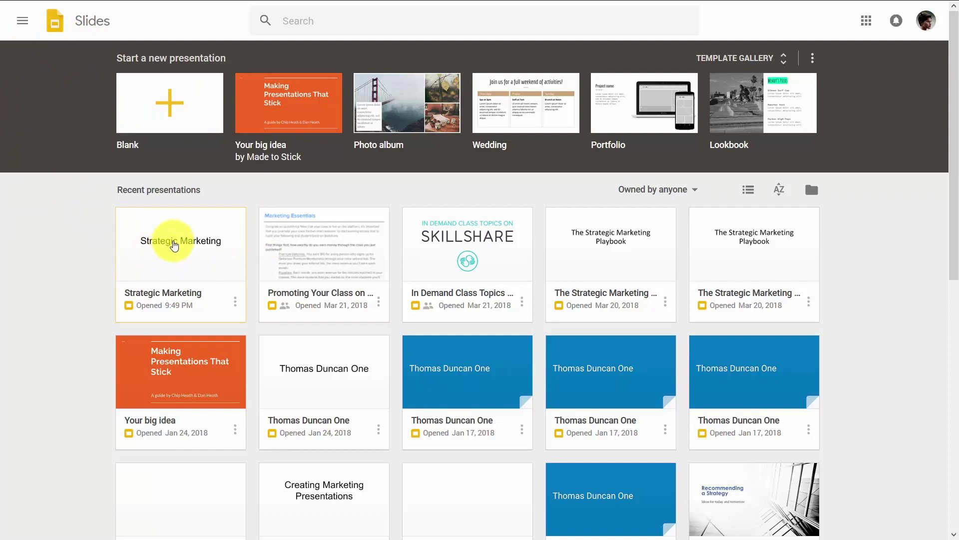
- In Google Slides, present the Strategic Marketing presentation and start a new audience Q&A session from the presenter view
{"action": "left_click", "coordinate": [174, 245]}
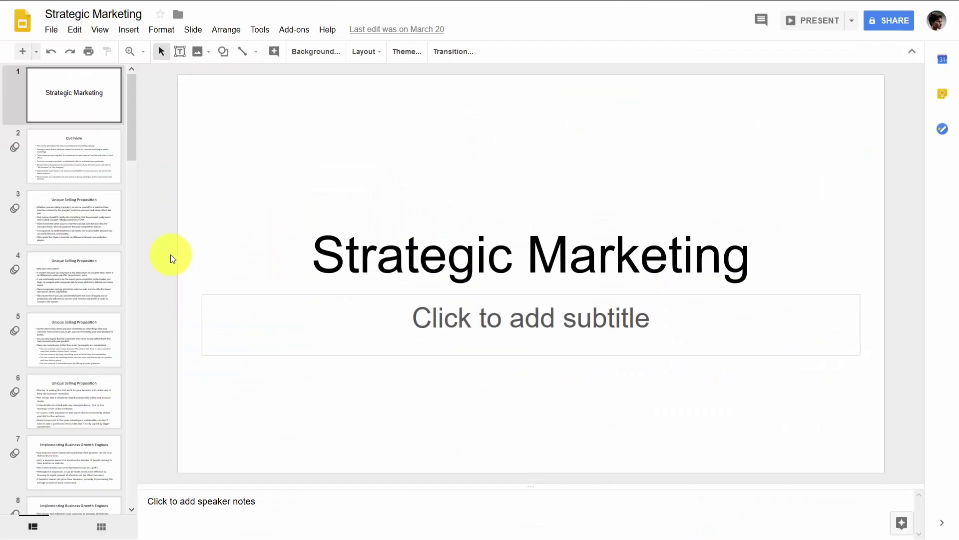
{"action": "left_click", "coordinate": [791, 24]}
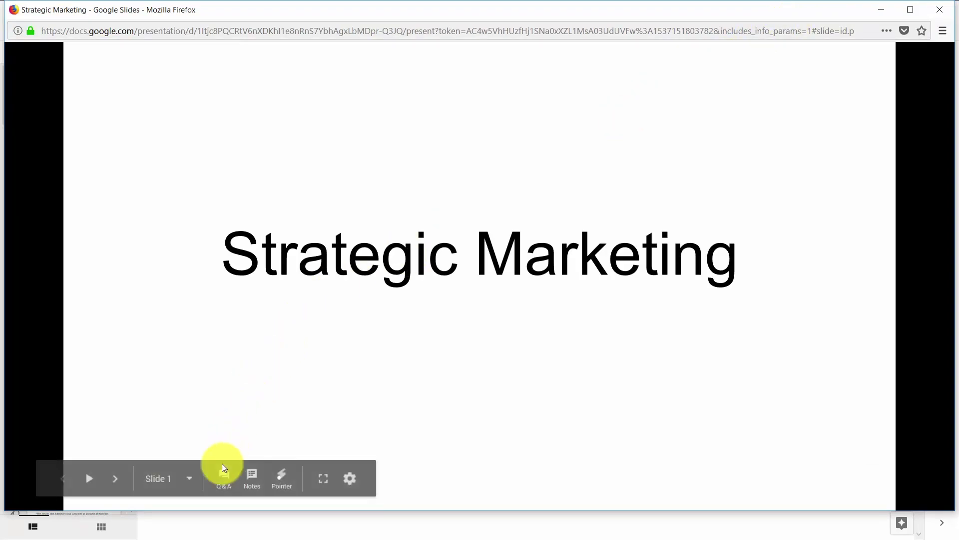
{"action": "left_click", "coordinate": [224, 479]}
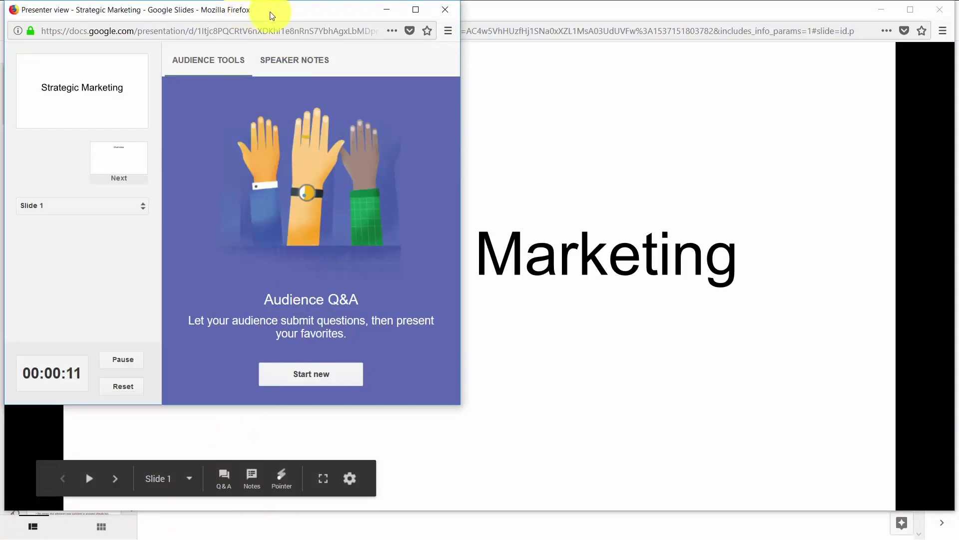
{"action": "left_click_drag", "start_coordinate": [278, 11], "coordinate": [465, 28]}
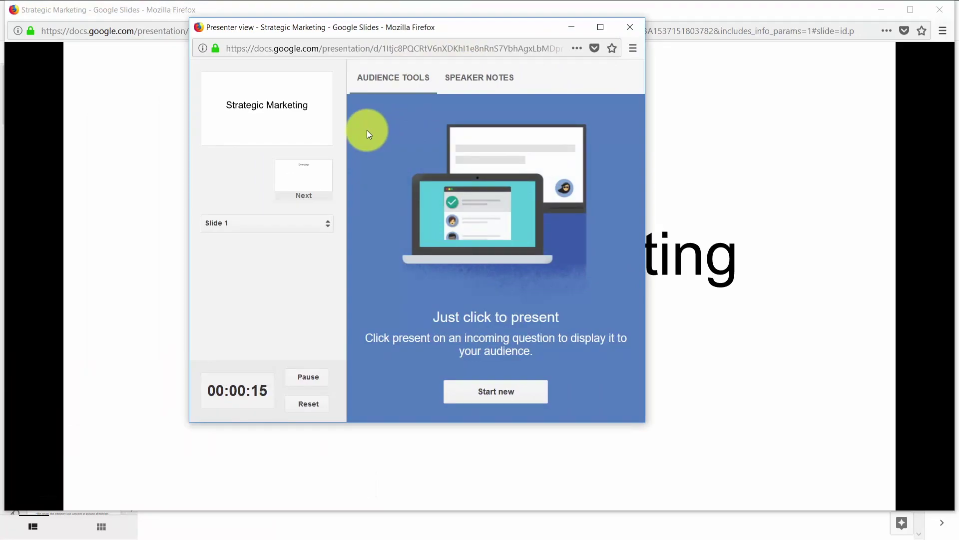
{"action": "left_click", "coordinate": [491, 393]}
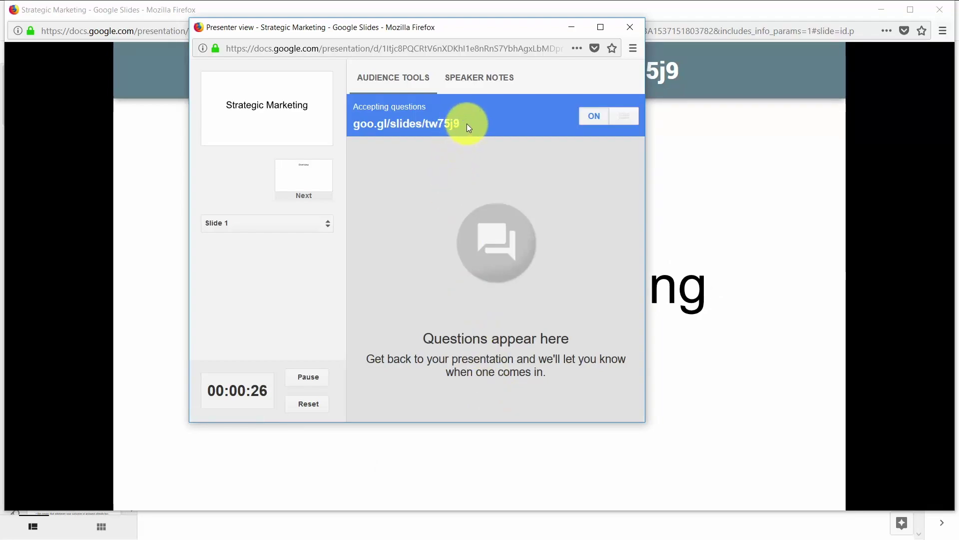
- Copy the audience question link from the presenter view's audience tools
{"action": "left_click_drag", "start_coordinate": [465, 125], "coordinate": [350, 125]}
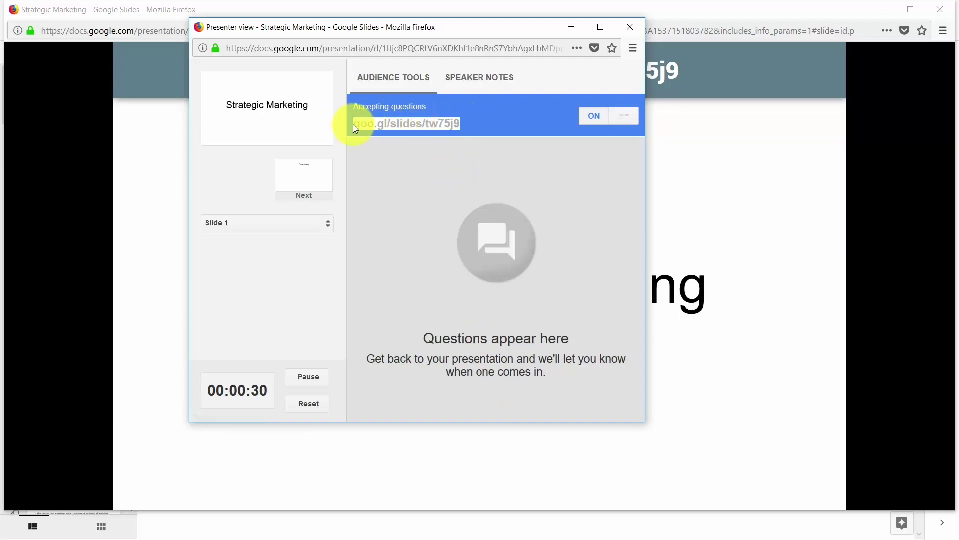
{"action": "right_click", "coordinate": [359, 126]}
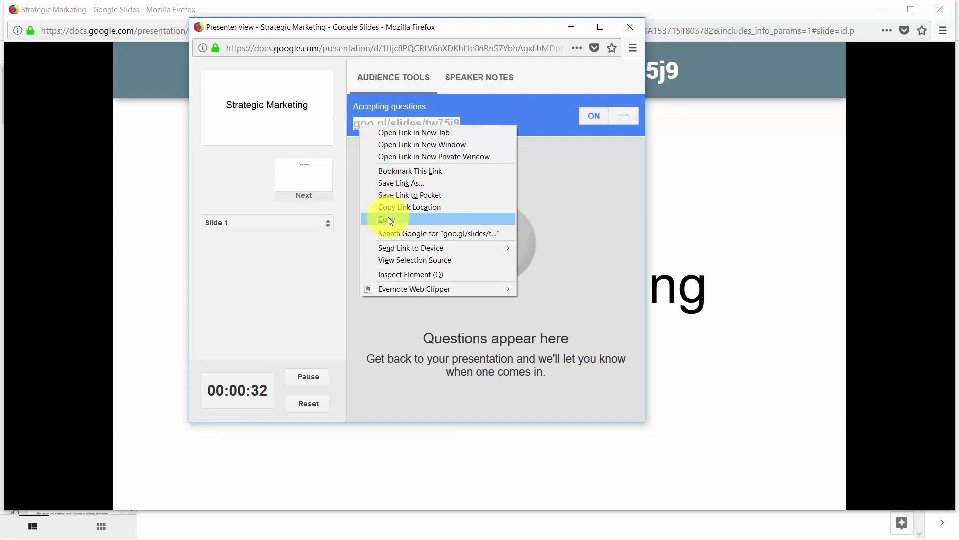
{"action": "left_click", "coordinate": [387, 218]}
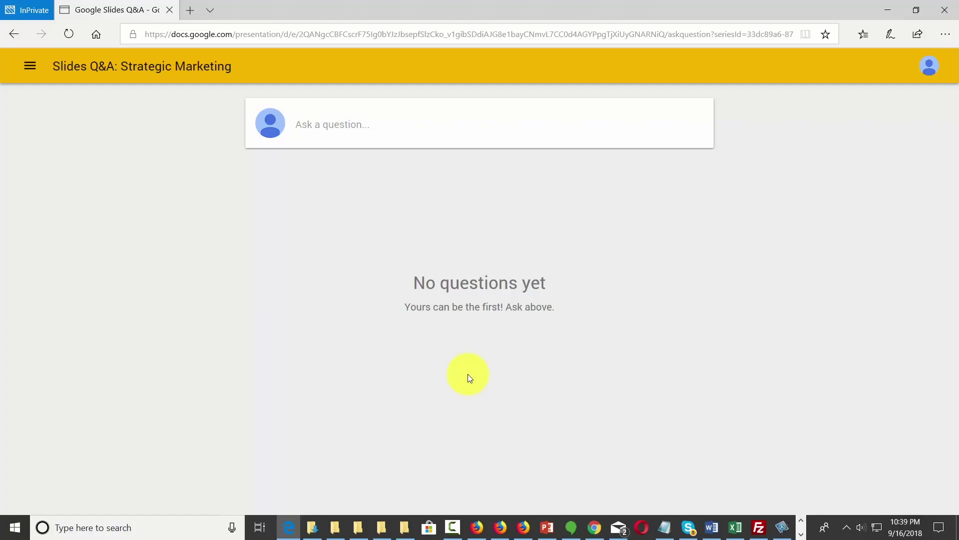
- Submit the question "How Do we create pages?" on the Slides Q&A page, and present it to the audience from the presenter view
{"action": "left_click", "coordinate": [358, 124]}
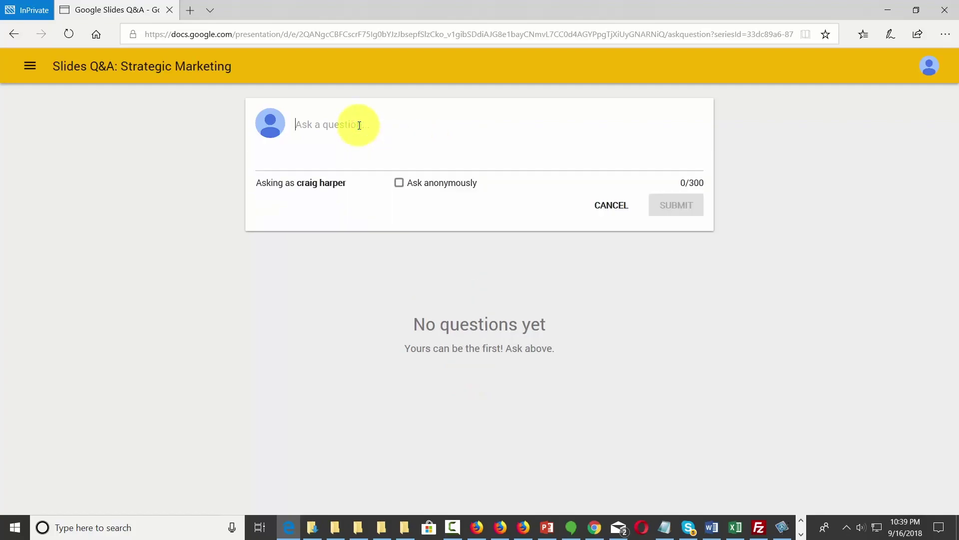
{"action": "left_click", "coordinate": [680, 207]}
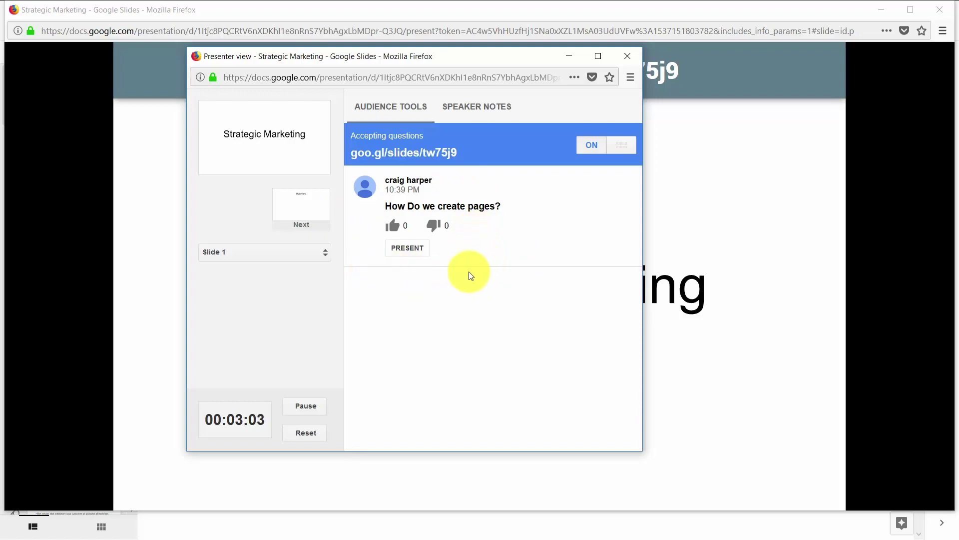
{"action": "left_click", "coordinate": [407, 252]}
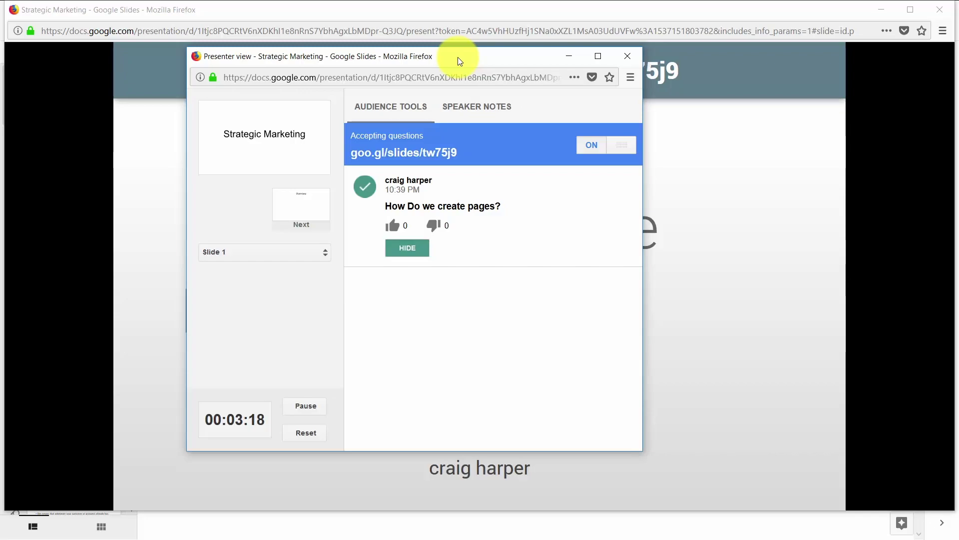
{"action": "left_click_drag", "start_coordinate": [459, 61], "coordinate": [958, 95]}
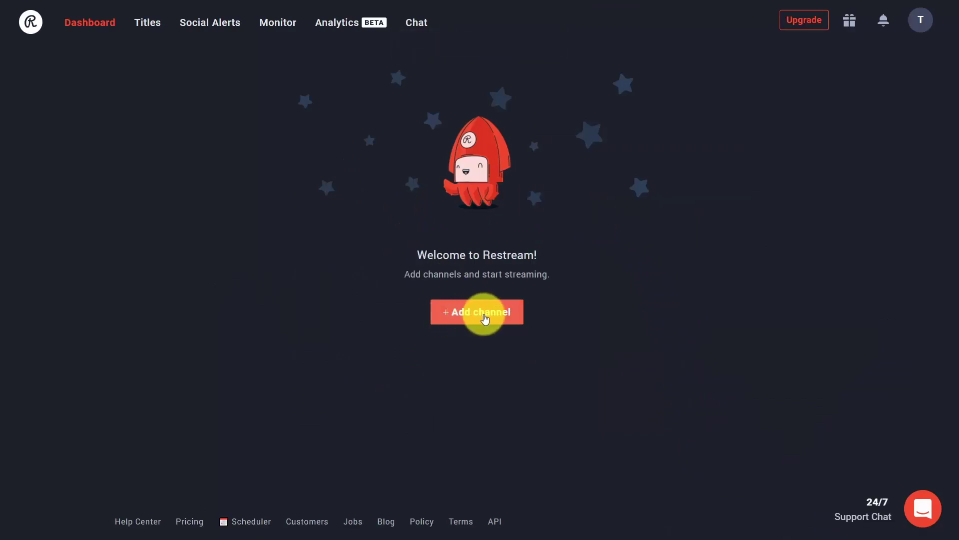
- In Restream, connect YouTube Events and YouTube Stream Now as streaming channels
{"action": "left_click", "coordinate": [484, 319]}
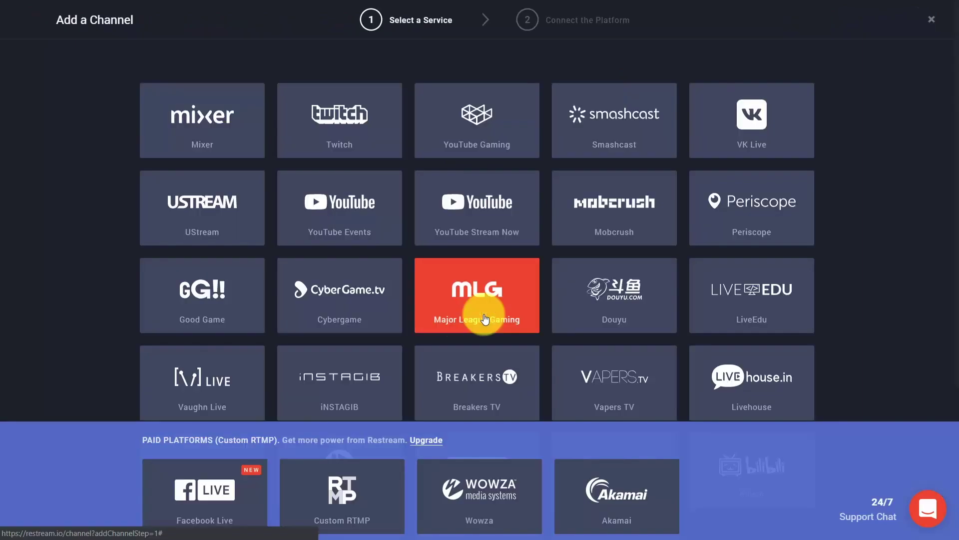
{"action": "left_click", "coordinate": [351, 205]}
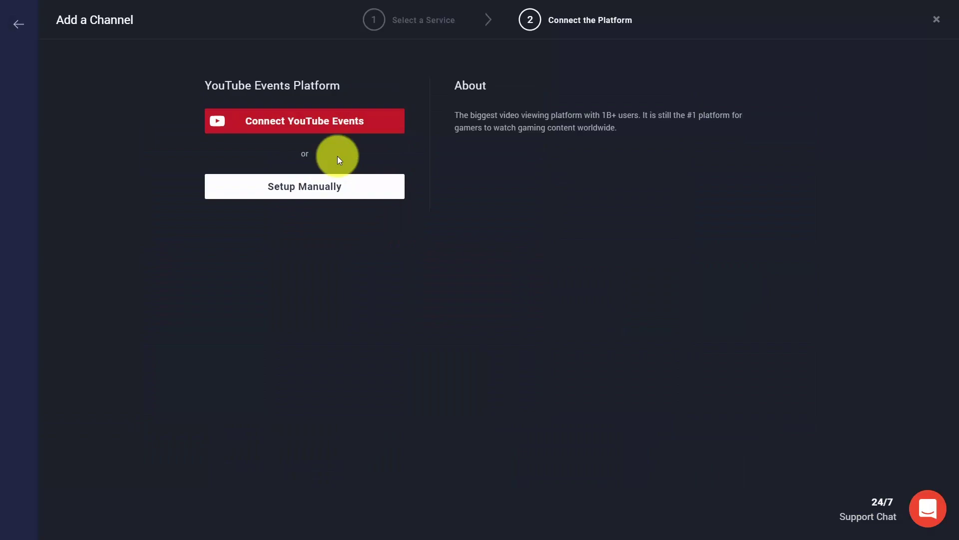
{"action": "left_click", "coordinate": [320, 125]}
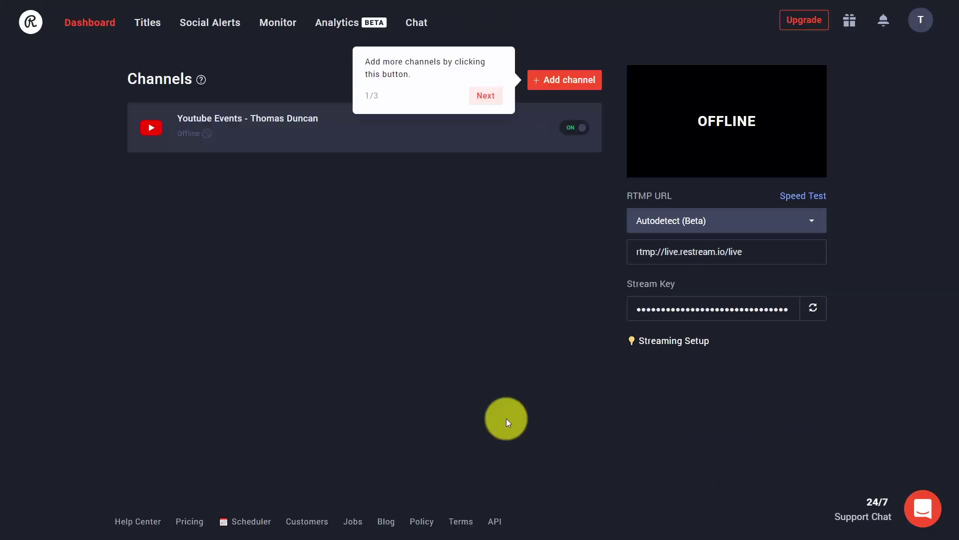
{"action": "left_click", "coordinate": [557, 82]}
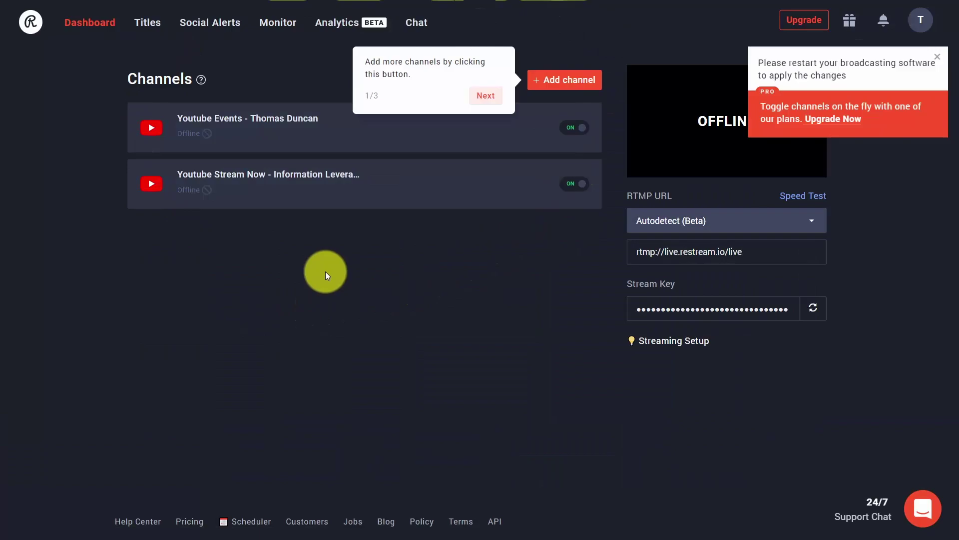
- Try to add Facebook Live as another streaming channel
{"action": "left_click", "coordinate": [547, 81]}
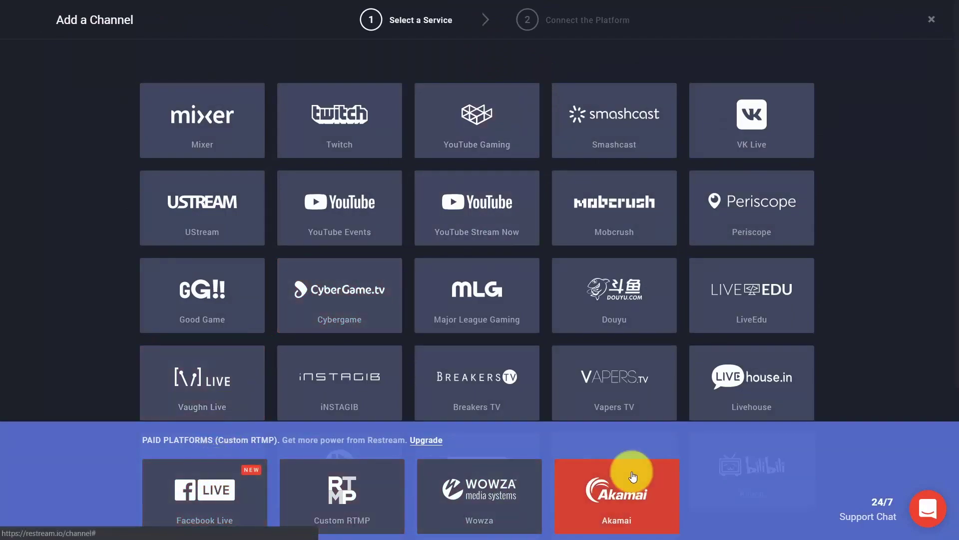
{"action": "left_click", "coordinate": [193, 491]}
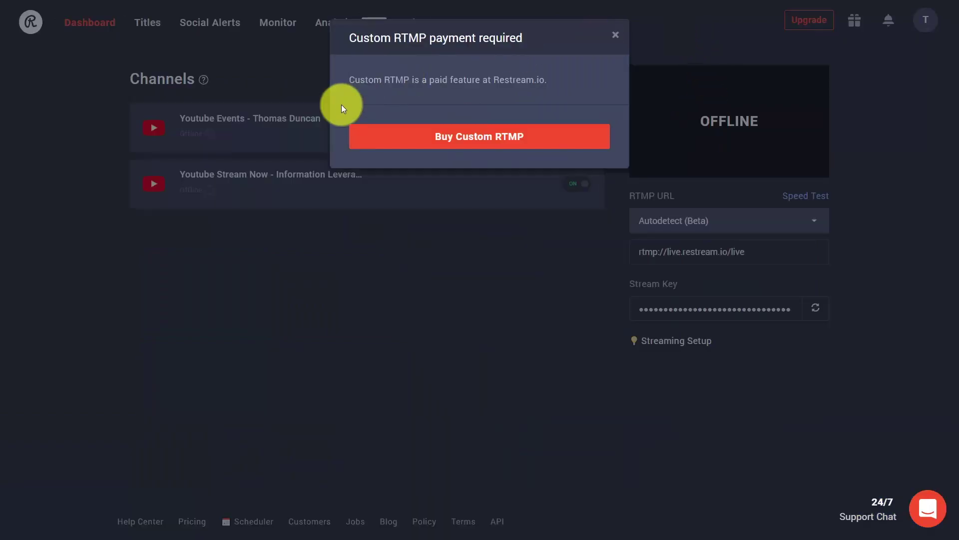
- Buy Custom RTMP access through the Standard individual plan and return to the Restream dashboard
{"action": "left_click", "coordinate": [499, 141]}
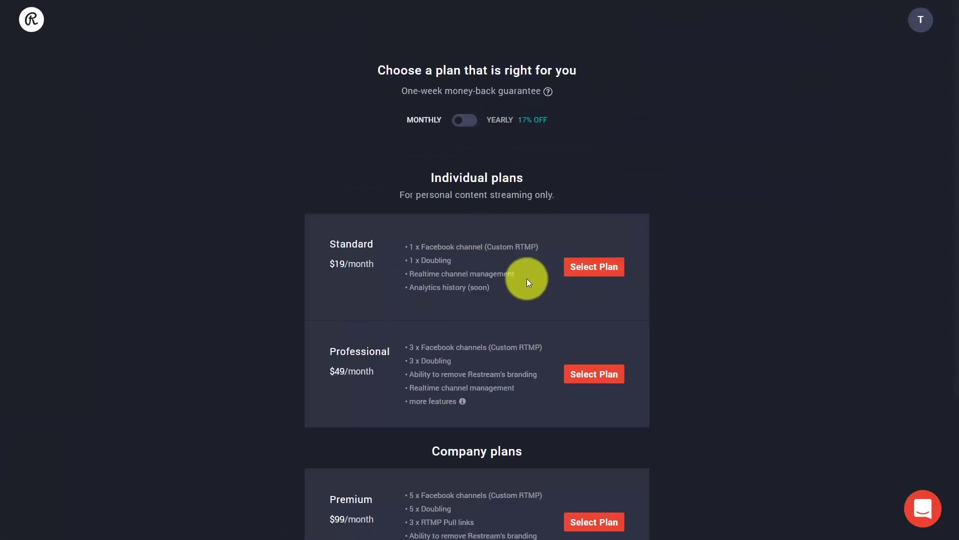
{"action": "scroll", "coordinate": [527, 277], "scroll_direction": "down", "scroll_amount": 1}
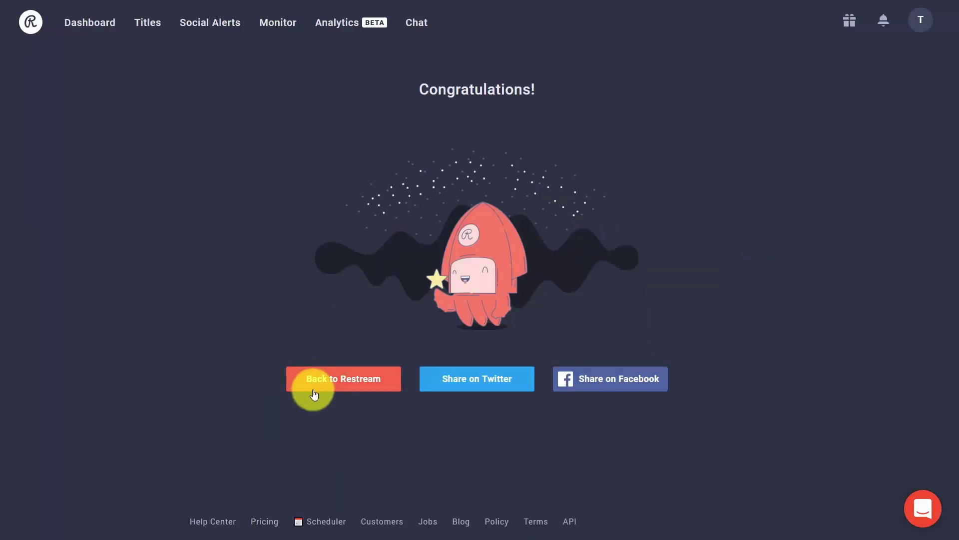
{"action": "left_click", "coordinate": [349, 382]}
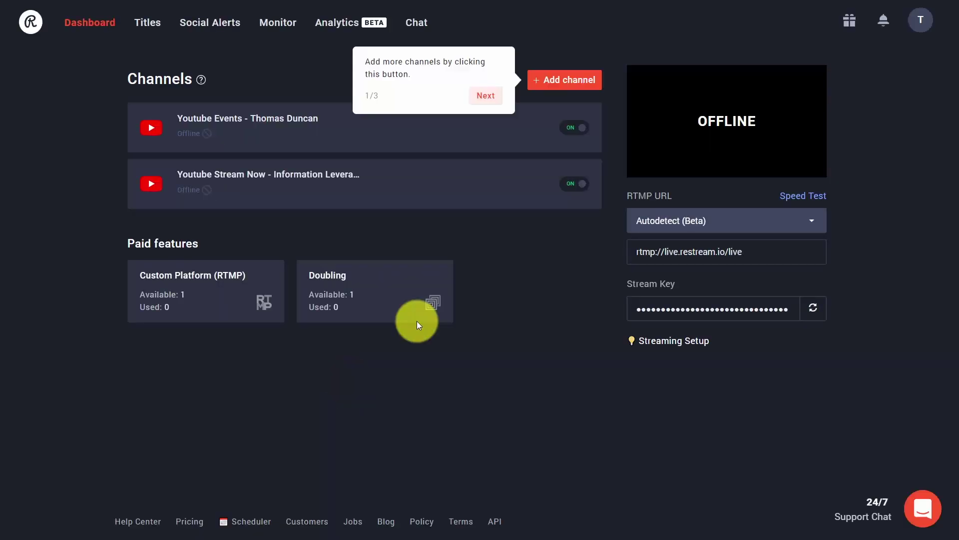
- Add Facebook Live as a streaming channel, authorizing Restream.io Streaming to post for Friends and reviewing the pages and groups it may manage
{"action": "left_click", "coordinate": [548, 79]}
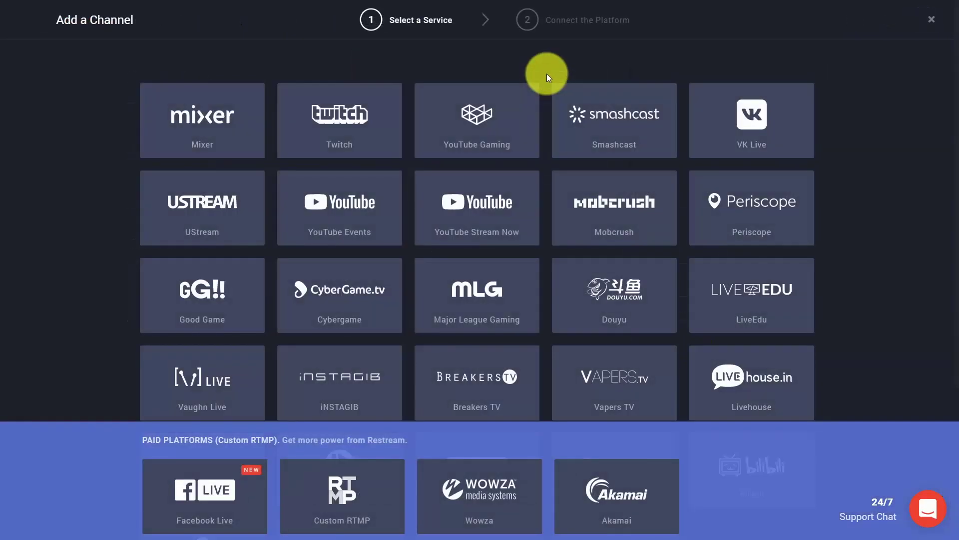
{"action": "left_click", "coordinate": [224, 489]}
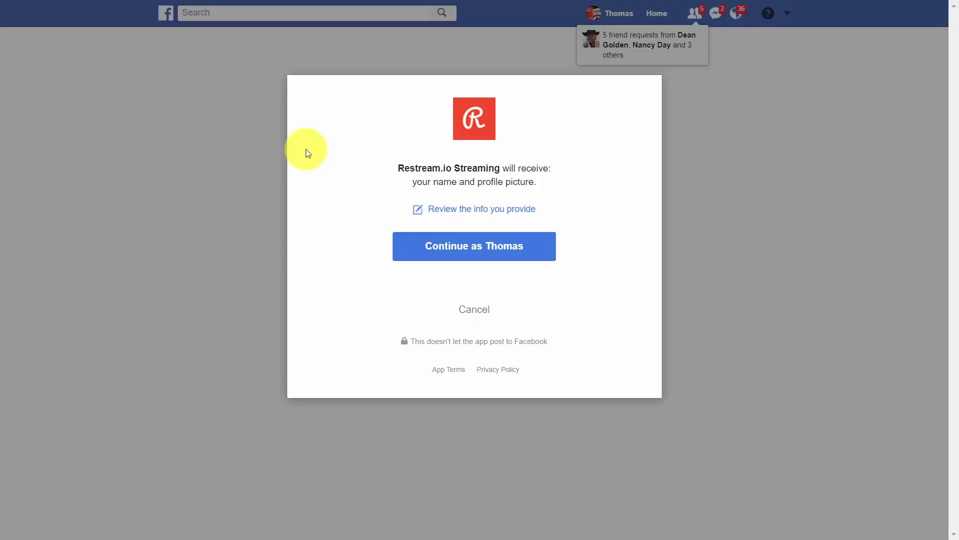
{"action": "left_click", "coordinate": [439, 247]}
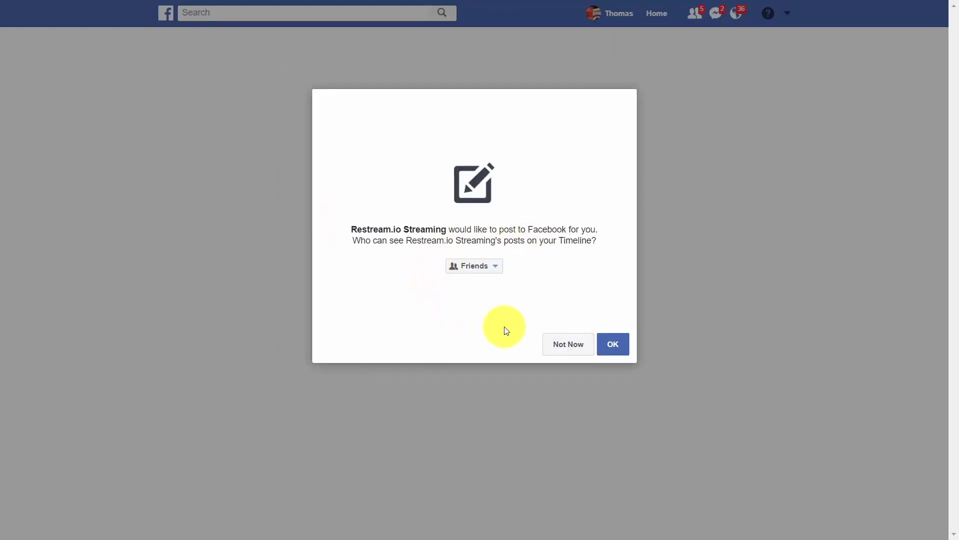
{"action": "left_click", "coordinate": [613, 347]}
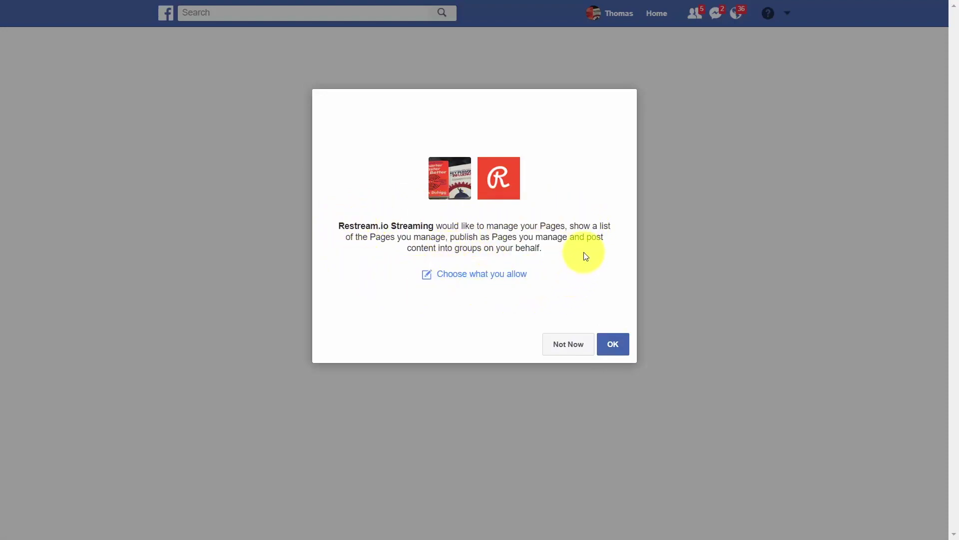
{"action": "left_click", "coordinate": [476, 283]}
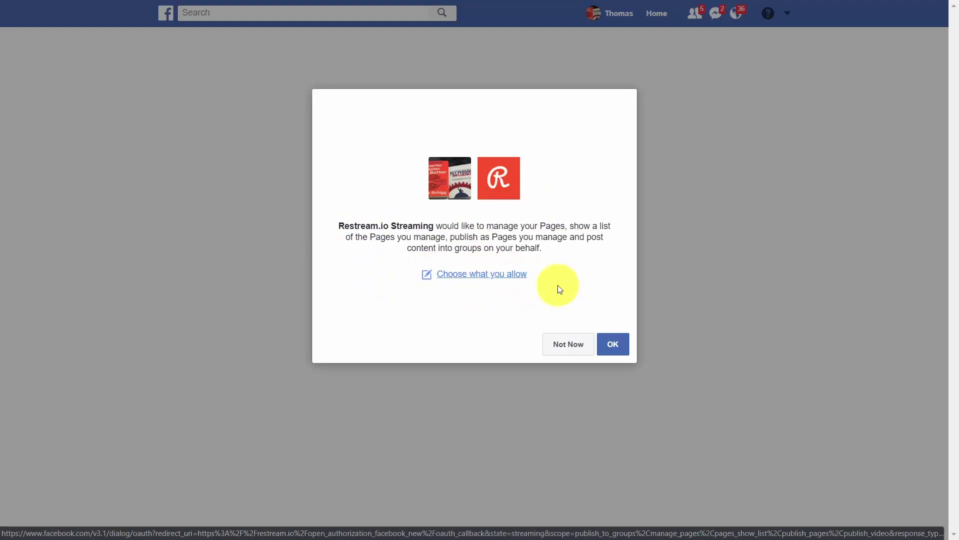
{"action": "scroll", "coordinate": [557, 284], "scroll_direction": "down", "scroll_amount": 5}
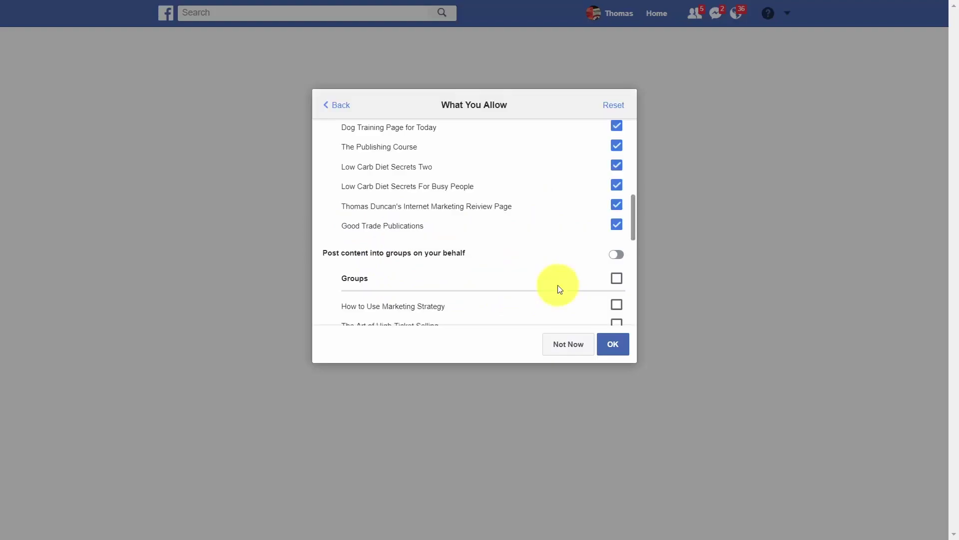
{"action": "left_click", "coordinate": [611, 345]}
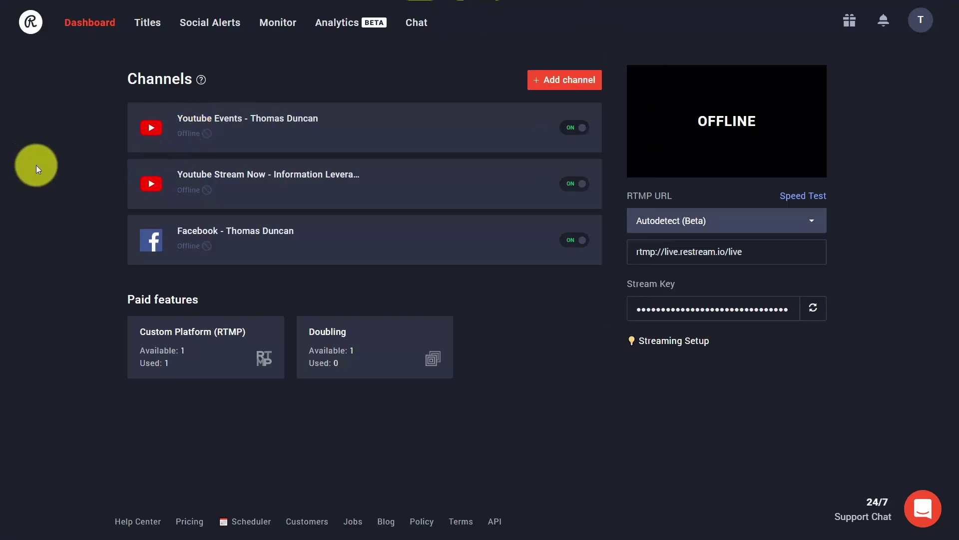
- Choose OBS Studio in Restream's streaming setup, and set the service to Restream.io in the OBS Auto-Configuration Wizard
{"action": "left_click", "coordinate": [659, 341]}
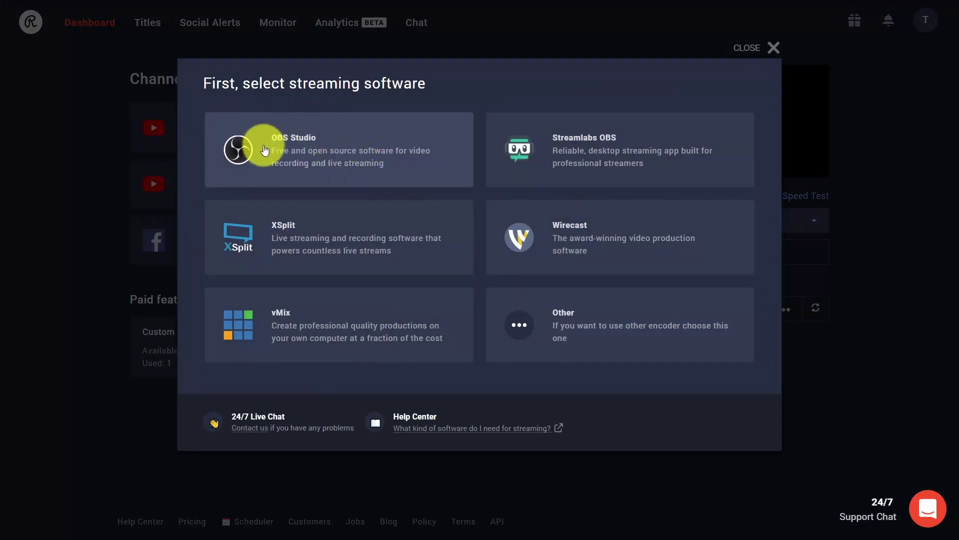
{"action": "left_click", "coordinate": [315, 160]}
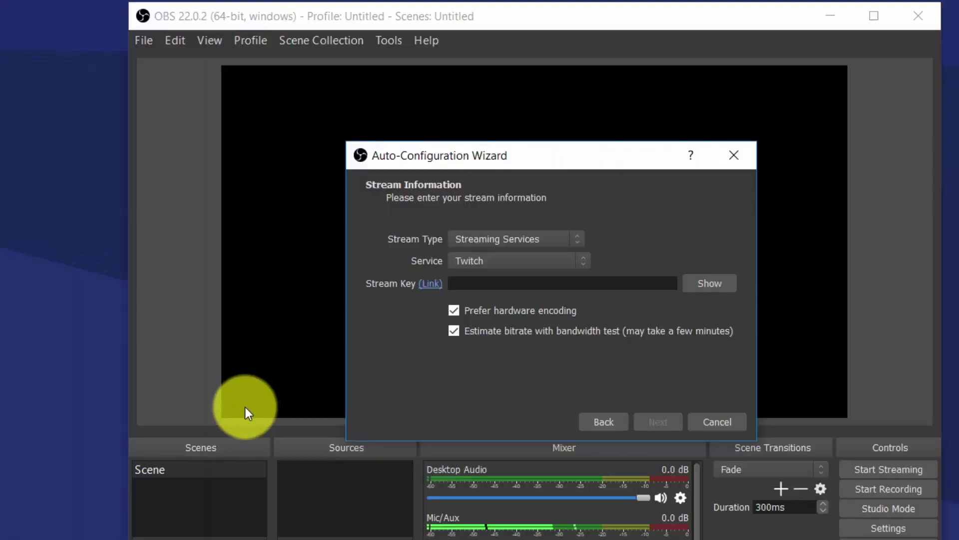
{"action": "left_click", "coordinate": [582, 263]}
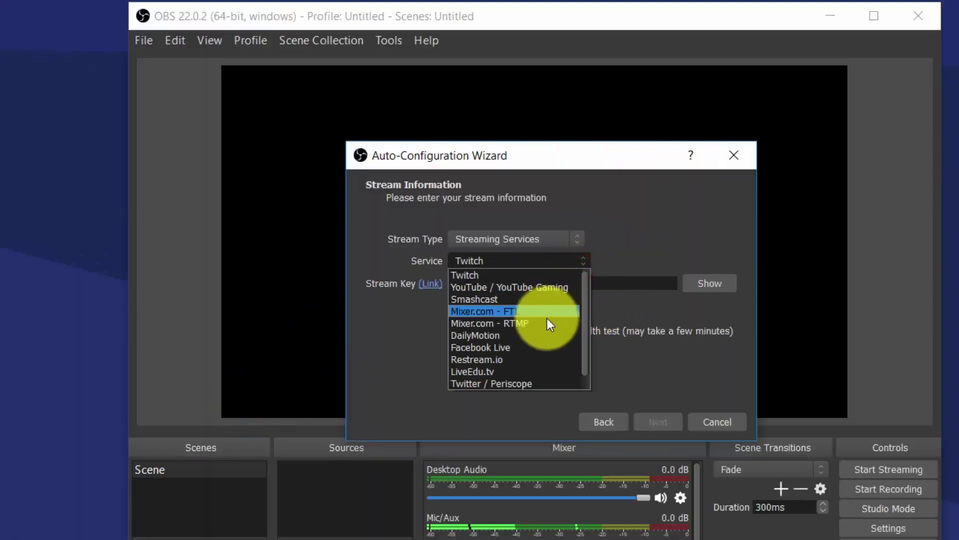
{"action": "left_click", "coordinate": [536, 359]}
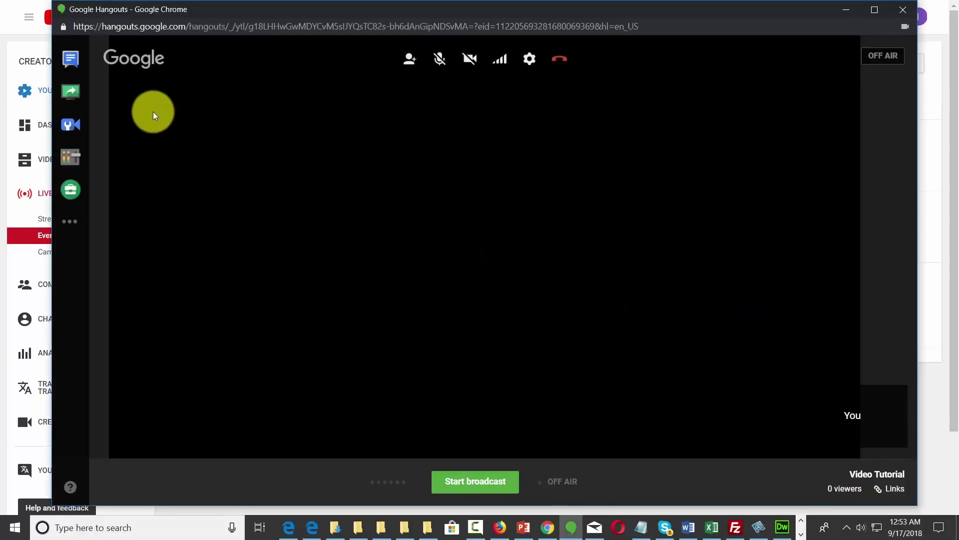
- Open screen sharing in the Hangouts On Air window, and open Live Streaming in YouTube's Creator Studio
{"action": "left_click", "coordinate": [73, 94]}
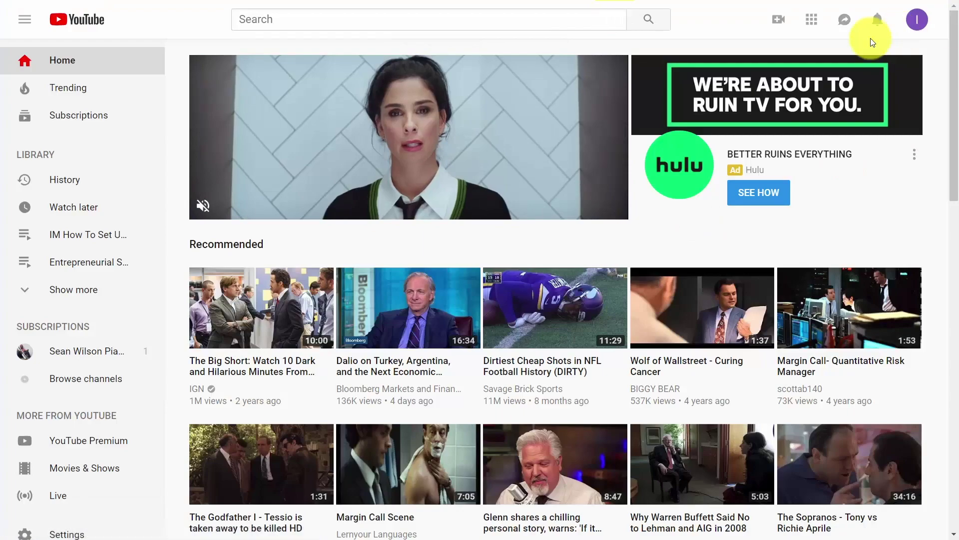
{"action": "left_click", "coordinate": [914, 24]}
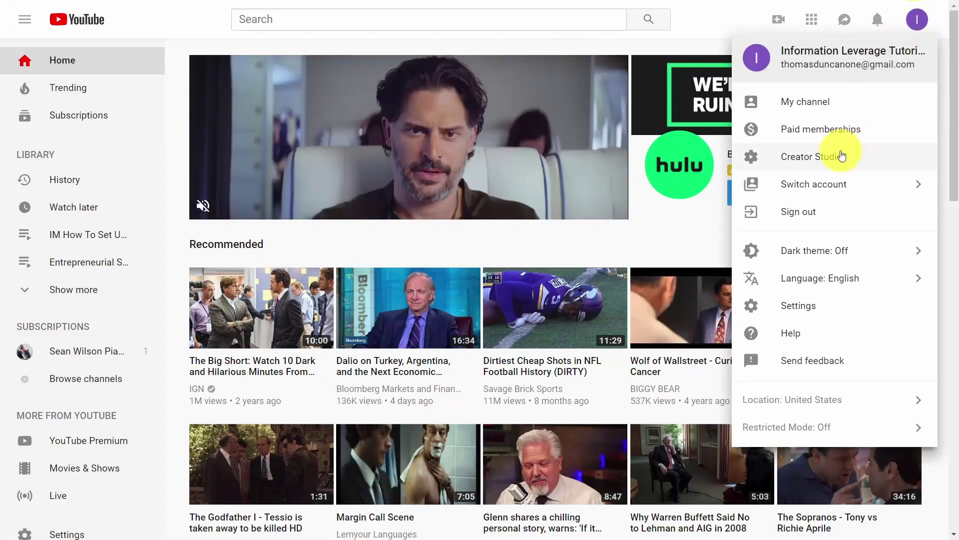
{"action": "left_click", "coordinate": [840, 155]}
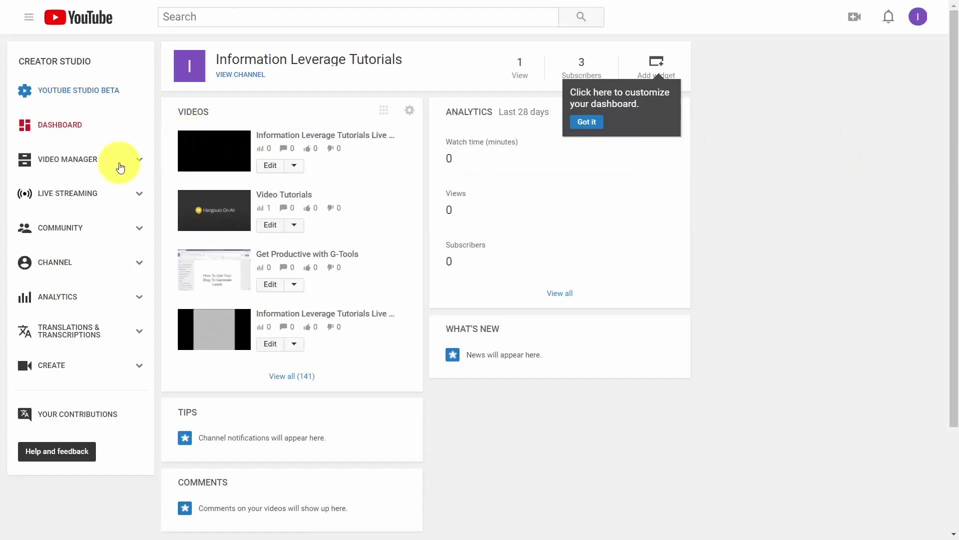
{"action": "left_click", "coordinate": [80, 193]}
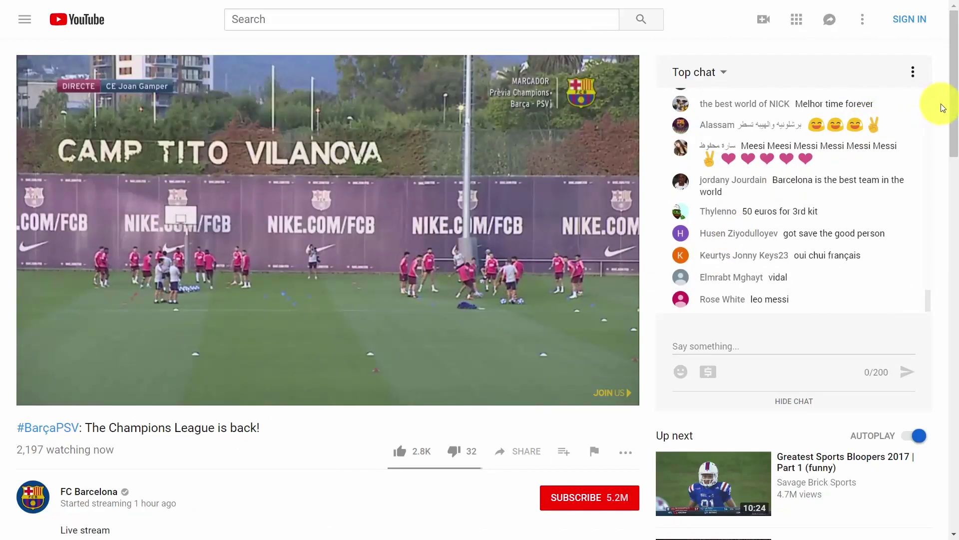
- Use YouTube as the Internet Marketing Tutorials channel and browse the recommended videos on its home page
{"action": "mouse_move", "coordinate": [950, 105]}
{"action": "left_mouse_down"}
{"action": "mouse_move", "coordinate": [949, 203]}
{"action": "mouse_move", "coordinate": [949, 96]}
{"action": "mouse_move", "coordinate": [952, 122]}
{"action": "left_mouse_up"}
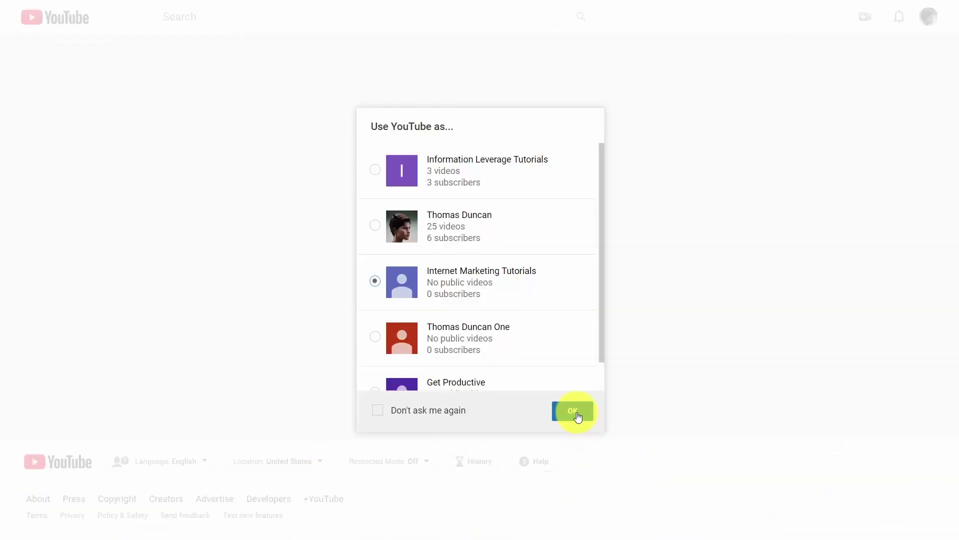
{"action": "left_click", "coordinate": [574, 411]}
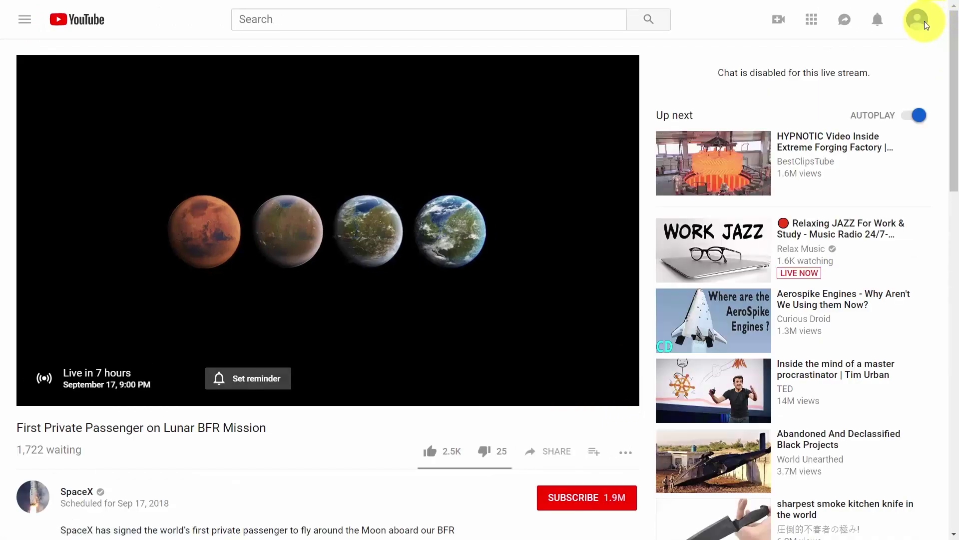
{"action": "left_click", "coordinate": [919, 21]}
{"action": "left_click", "coordinate": [825, 158]}
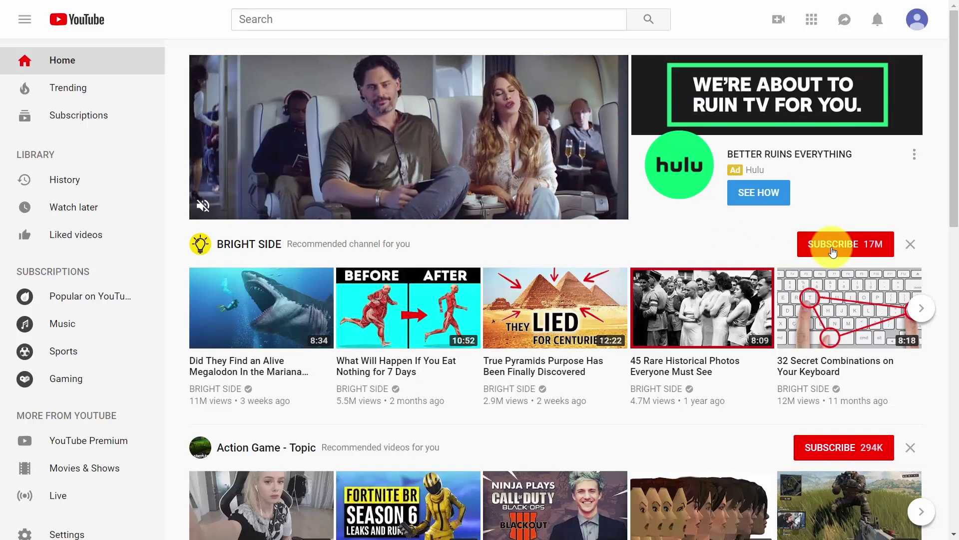
{"action": "scroll", "coordinate": [832, 252], "scroll_direction": "down", "scroll_amount": 5}
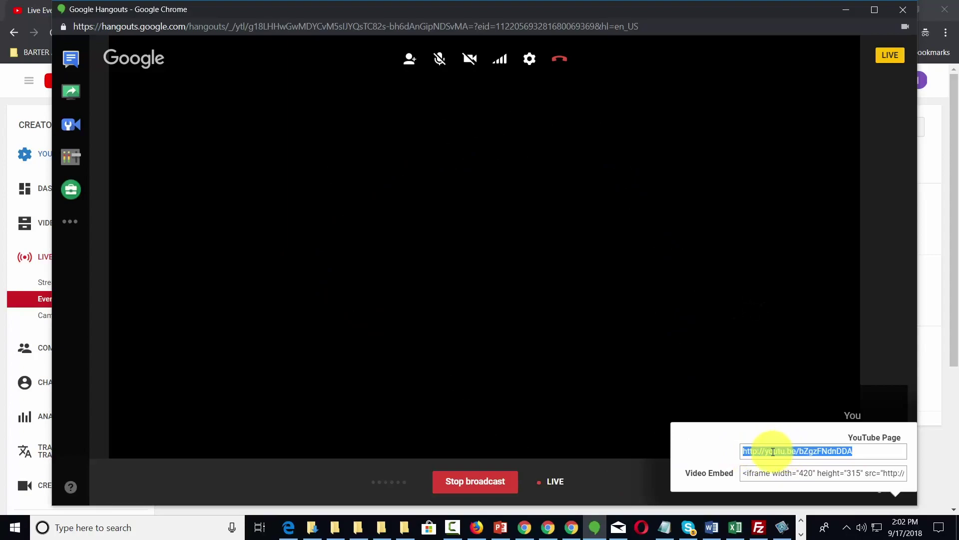
- Show the live broadcast's links in the Hangouts window and select the YouTube page link
{"action": "left_click", "coordinate": [895, 494]}
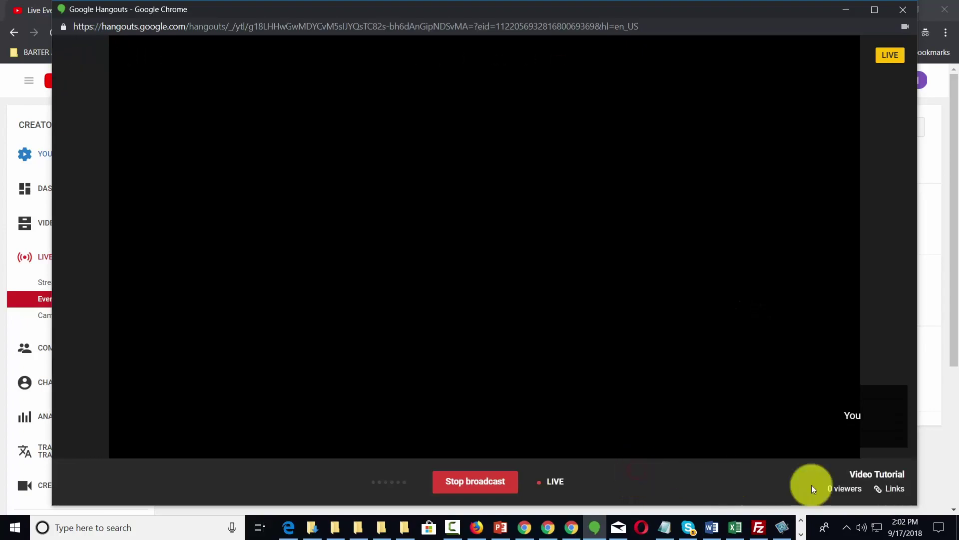
{"action": "left_click", "coordinate": [891, 488]}
{"action": "left_click_drag", "start_coordinate": [873, 450], "coordinate": [748, 450]}
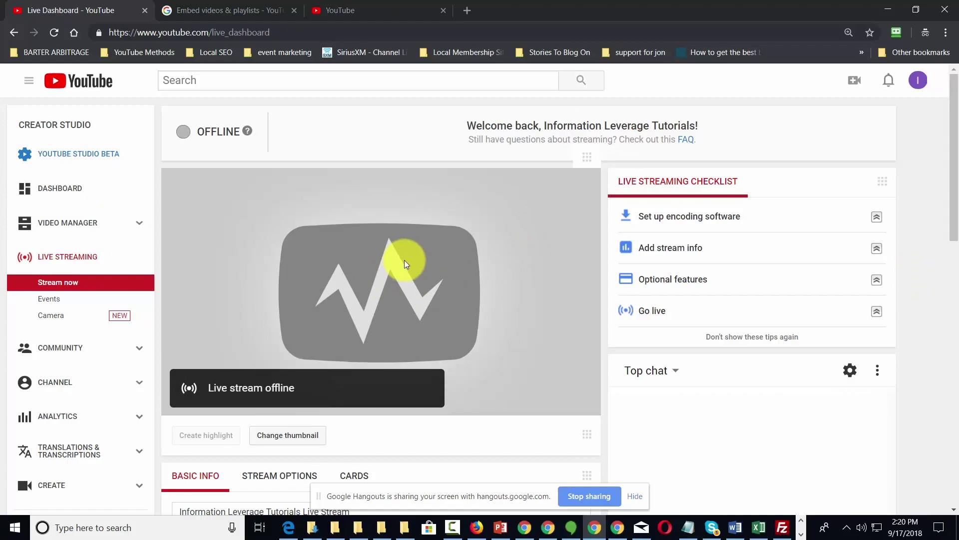
- Start broadcasting the pv event on YouTube through Hangouts On Air
{"action": "mouse_move", "coordinate": [405, 270]}
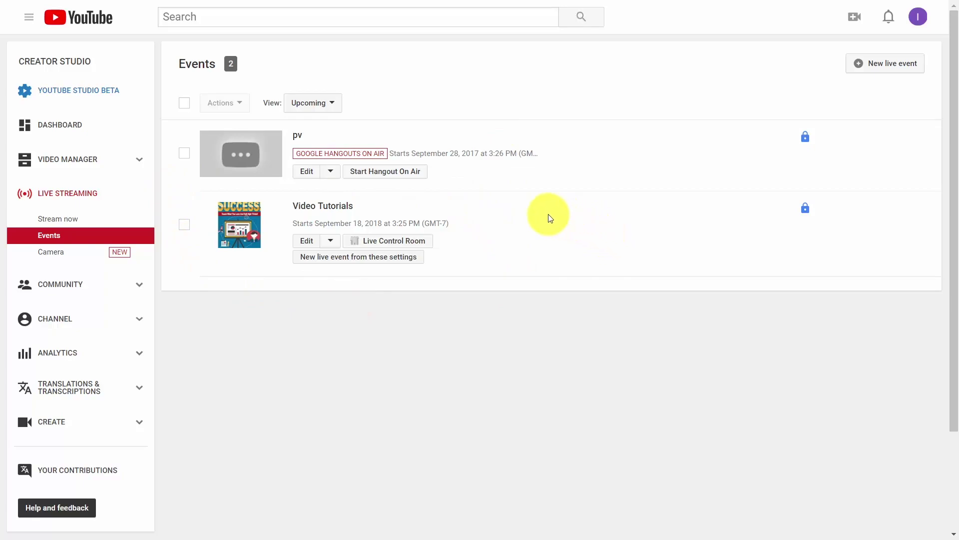
{"action": "left_click", "coordinate": [374, 261]}
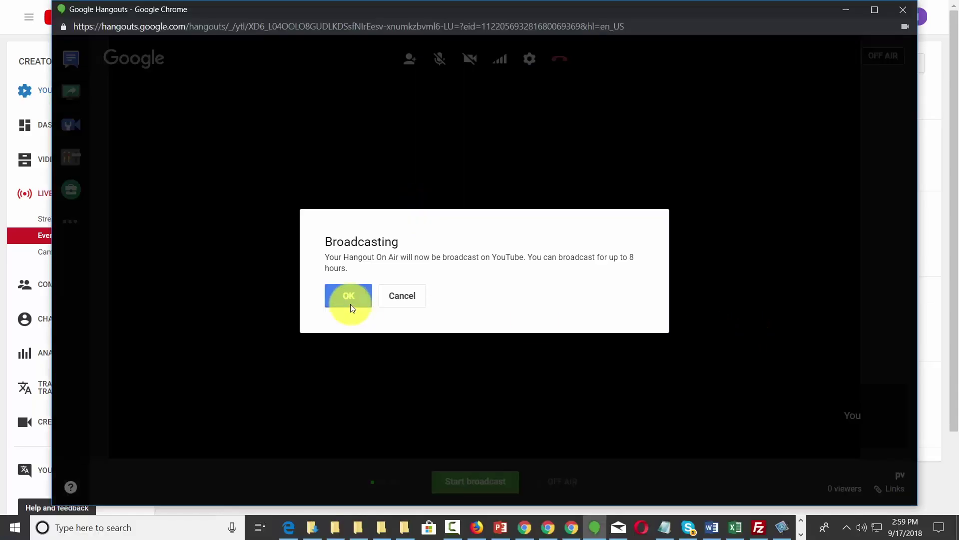
{"action": "left_click", "coordinate": [349, 298]}
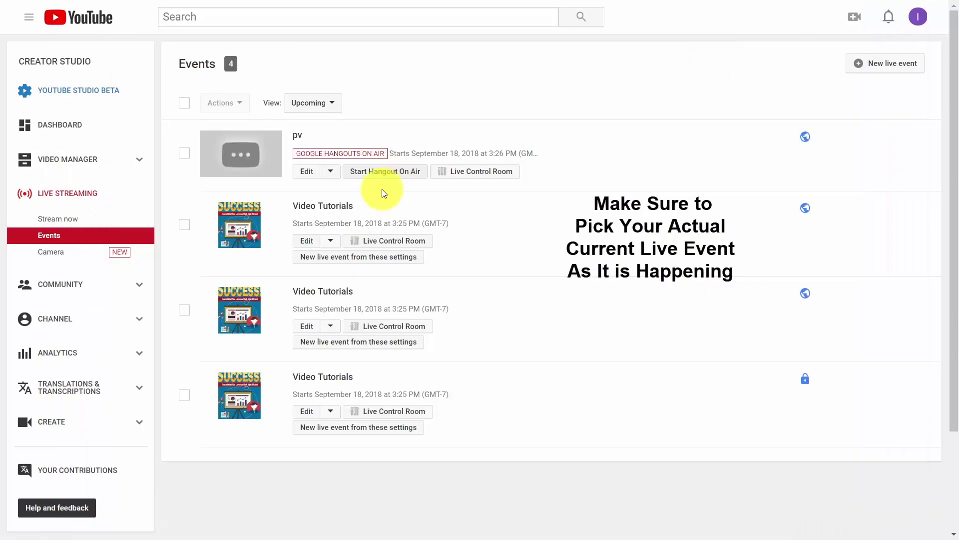
- Open the live pv event's watch page on YouTube and show its sharing options
{"action": "left_click", "coordinate": [303, 173]}
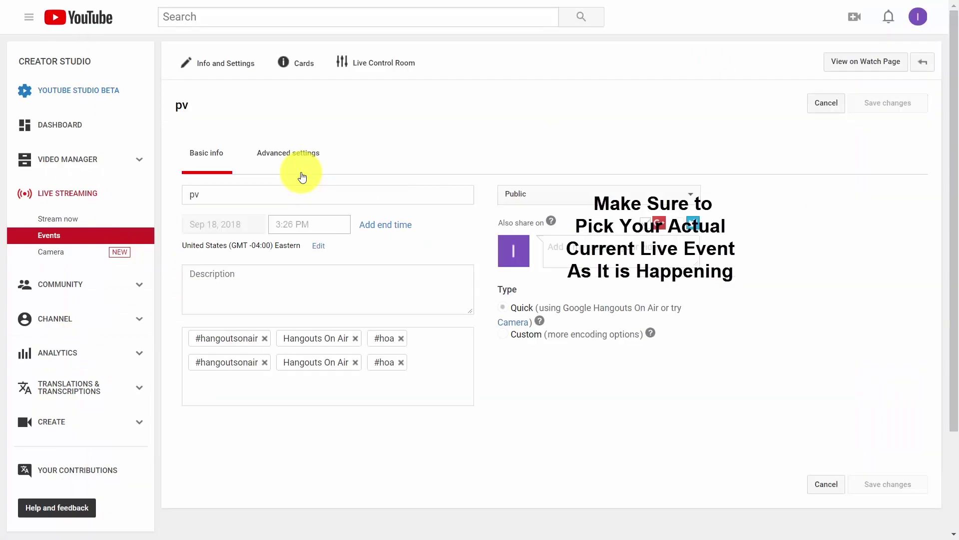
{"action": "left_click", "coordinate": [861, 66]}
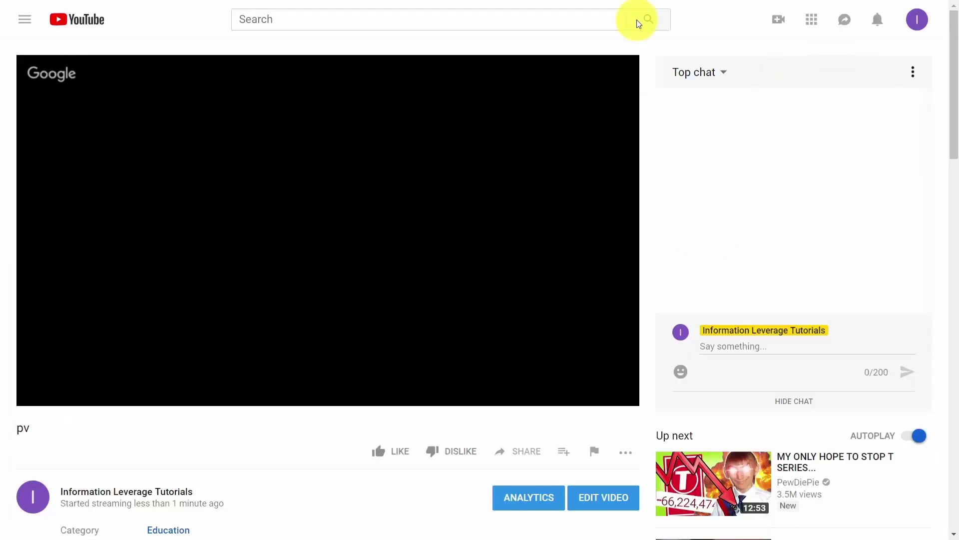
{"action": "mouse_move", "coordinate": [188, 287]}
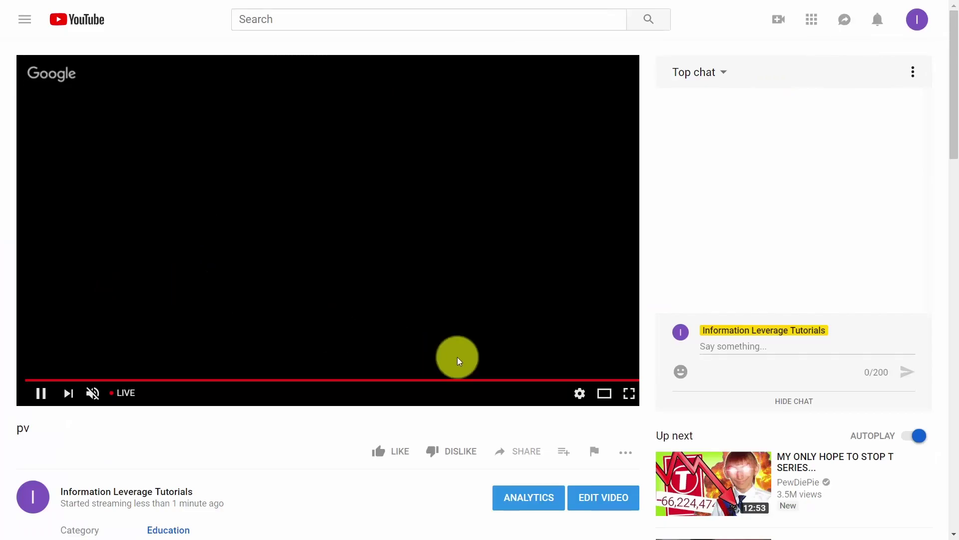
{"action": "scroll", "coordinate": [457, 357], "scroll_direction": "down", "scroll_amount": 1}
{"action": "left_click", "coordinate": [519, 390]}
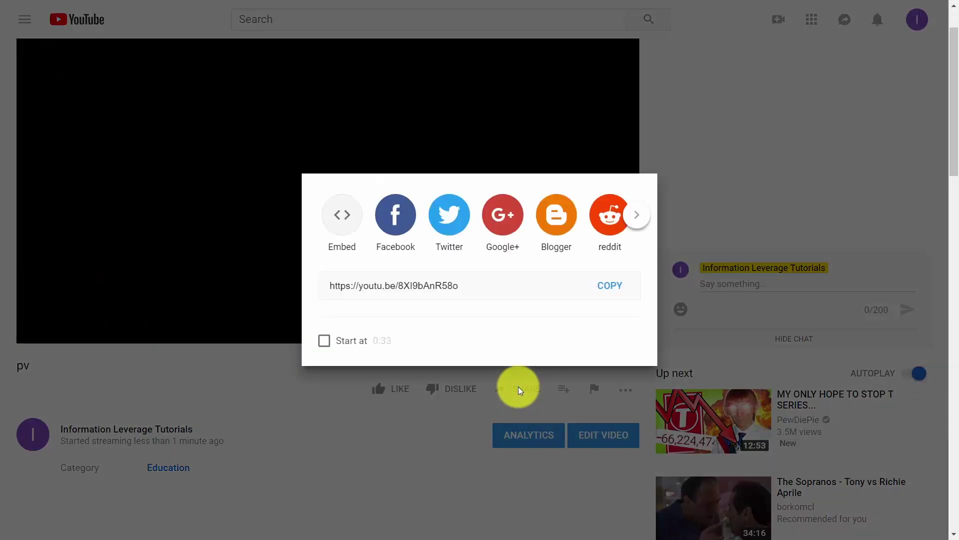
- Turn off suggested videos and player controls in the pv video's embed options, and copy the embed code
{"action": "left_click", "coordinate": [338, 219]}
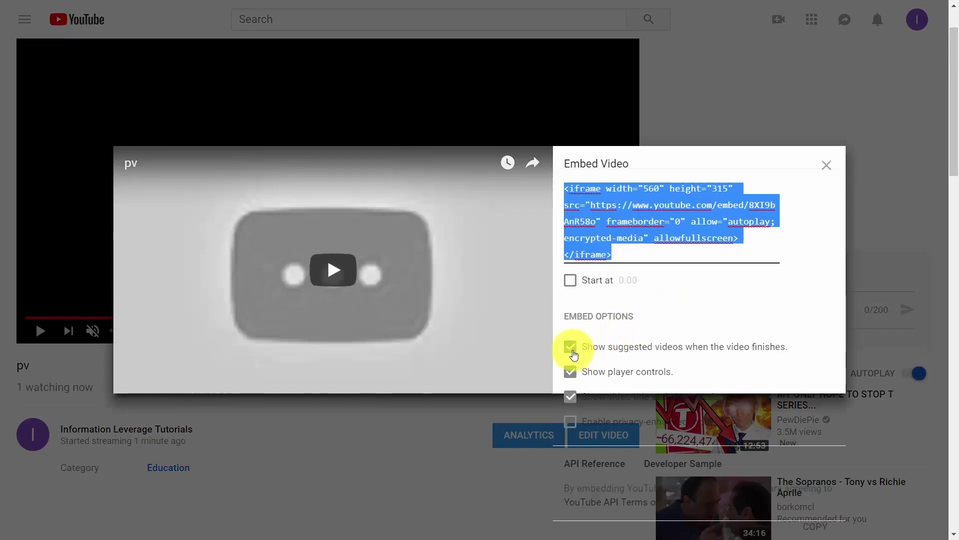
{"action": "left_click", "coordinate": [570, 348]}
{"action": "left_click", "coordinate": [570, 372]}
{"action": "left_click_drag", "start_coordinate": [611, 270], "coordinate": [562, 193]}
{"action": "right_click", "coordinate": [554, 193]}
{"action": "left_click", "coordinate": [602, 245]}
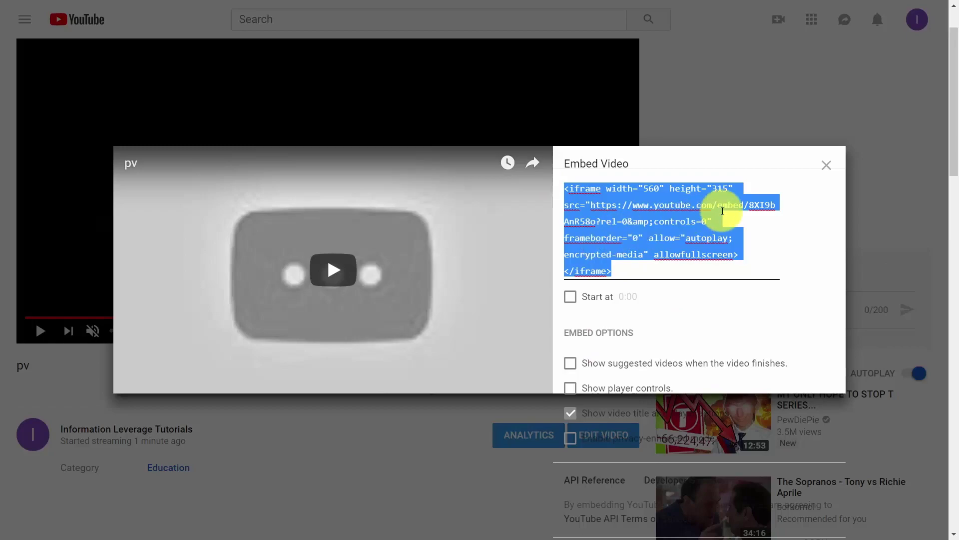
- Switch to the WordPress post New Post and insert the pv video's embed code, wrapped in center tags, as its content
{"action": "key", "text": "ctrl+Tab"}
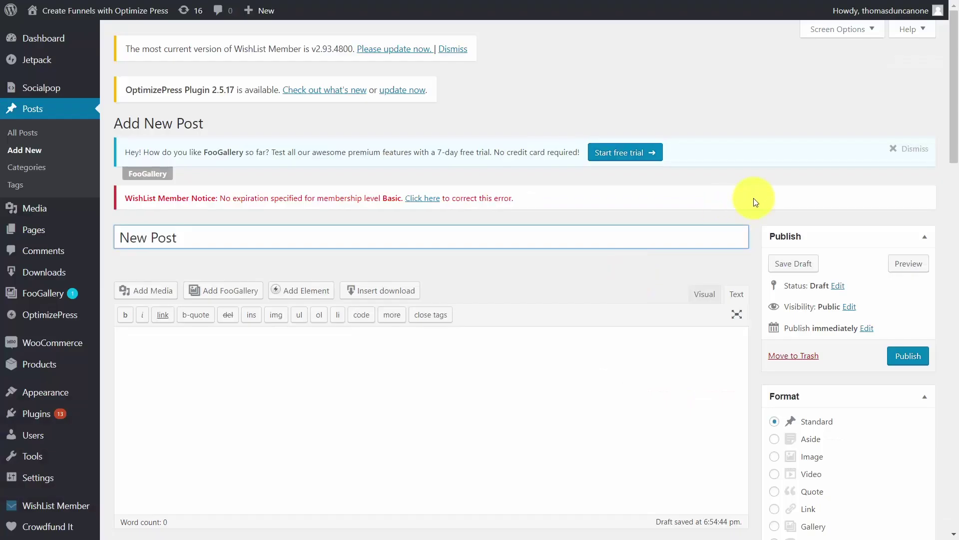
{"action": "scroll", "coordinate": [562, 274], "scroll_direction": "down", "scroll_amount": 2}
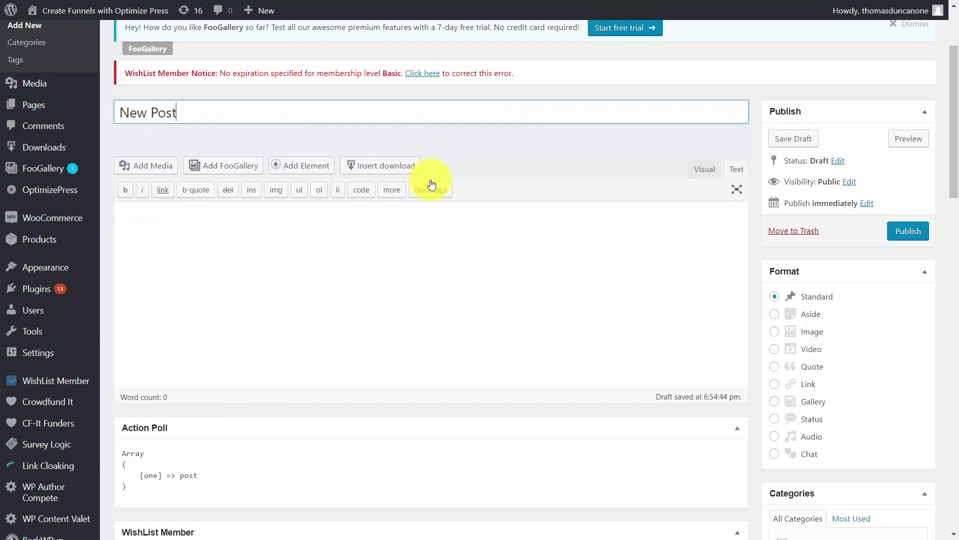
{"action": "left_click", "coordinate": [232, 221]}
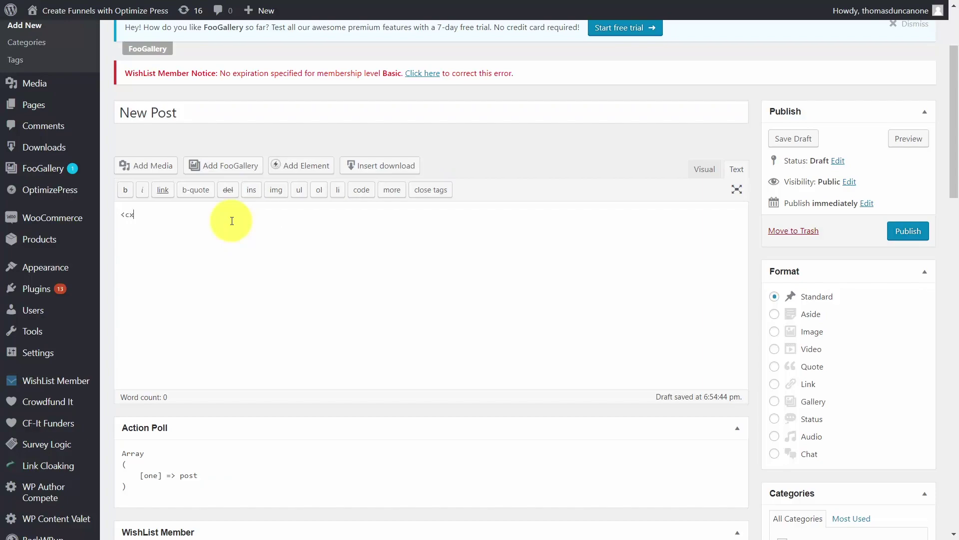
{"action": "key", "text": "ctrl+a"}
{"action": "key", "text": "ctrl+v"}
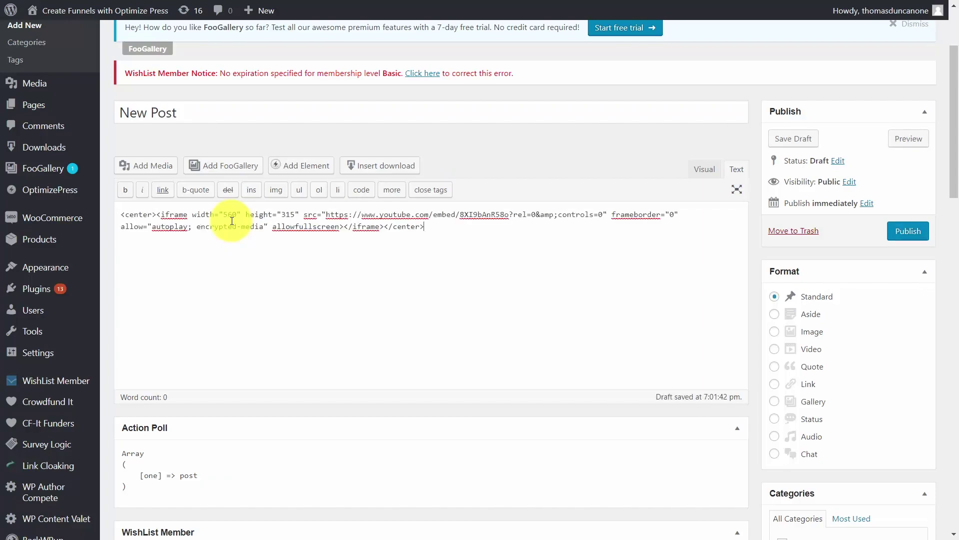
- Publish the WordPress post and play the embedded pv video on its public page
{"action": "left_click", "coordinate": [900, 233]}
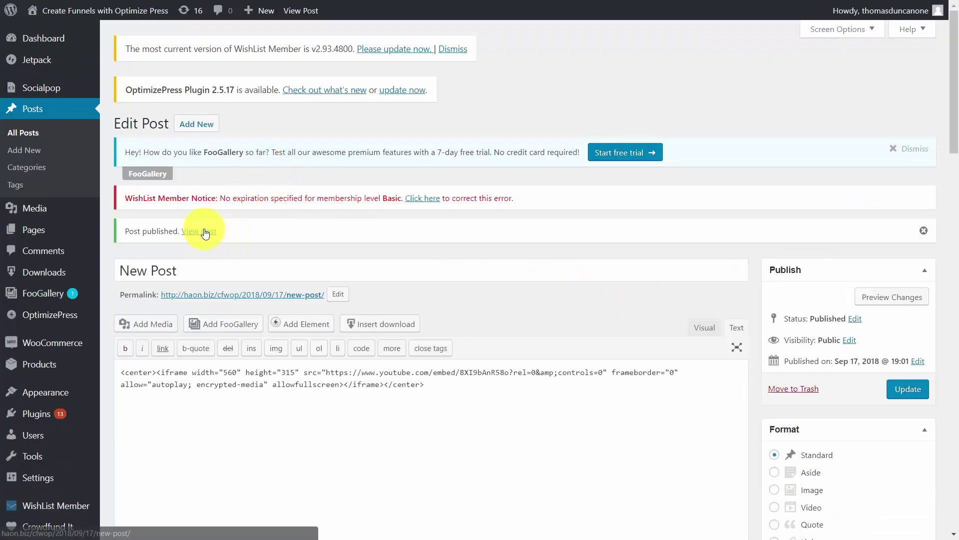
{"action": "left_click", "coordinate": [204, 232]}
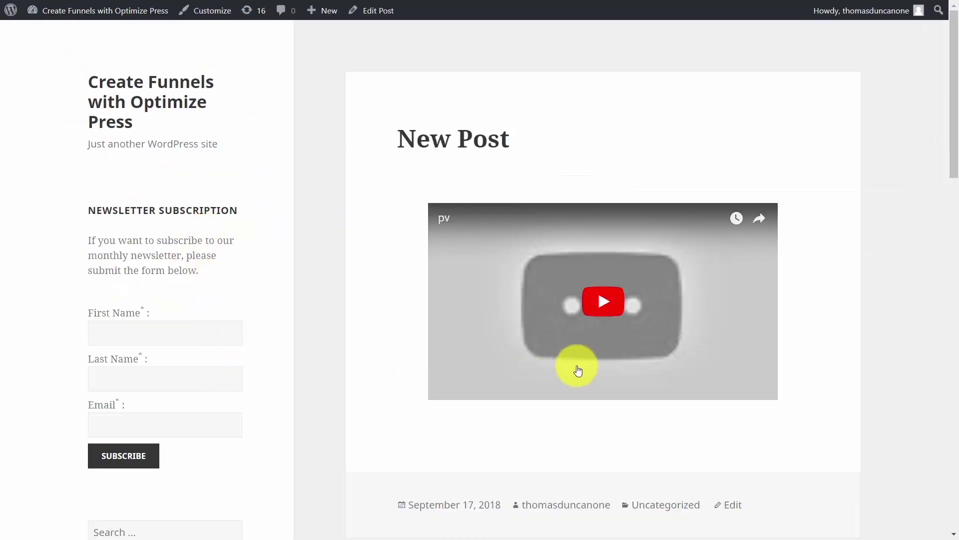
{"action": "left_click", "coordinate": [601, 305]}
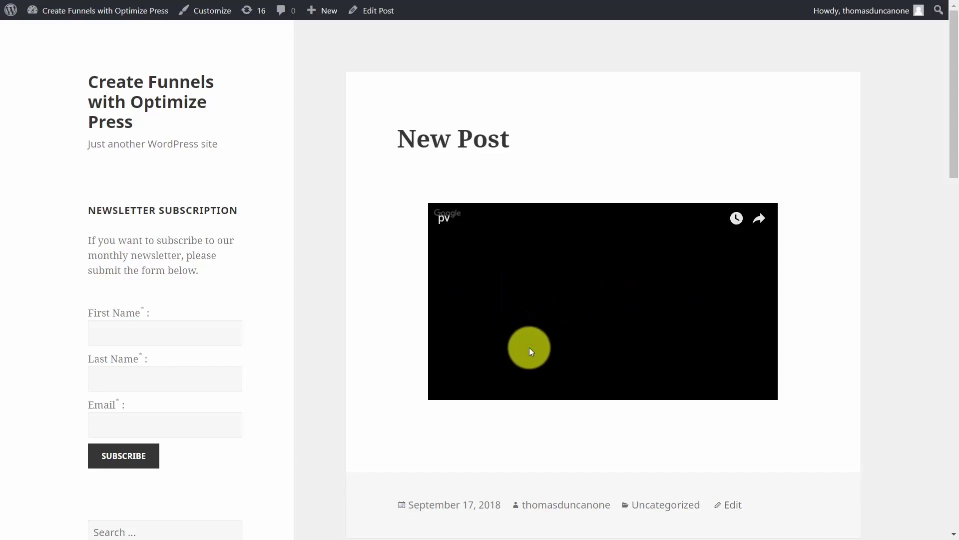
- Return to the Hangouts broadcast window, show the pv broadcast's links and copy the YouTube page link
{"action": "key", "text": "ctrl+Tab"}
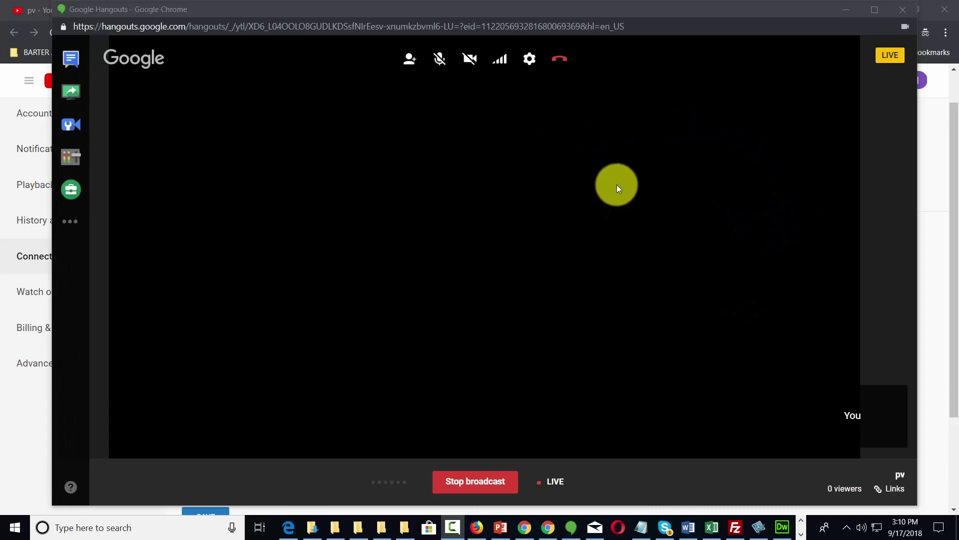
{"action": "left_click", "coordinate": [892, 490]}
{"action": "left_click_drag", "start_coordinate": [863, 453], "coordinate": [729, 454]}
{"action": "right_click", "coordinate": [751, 454]}
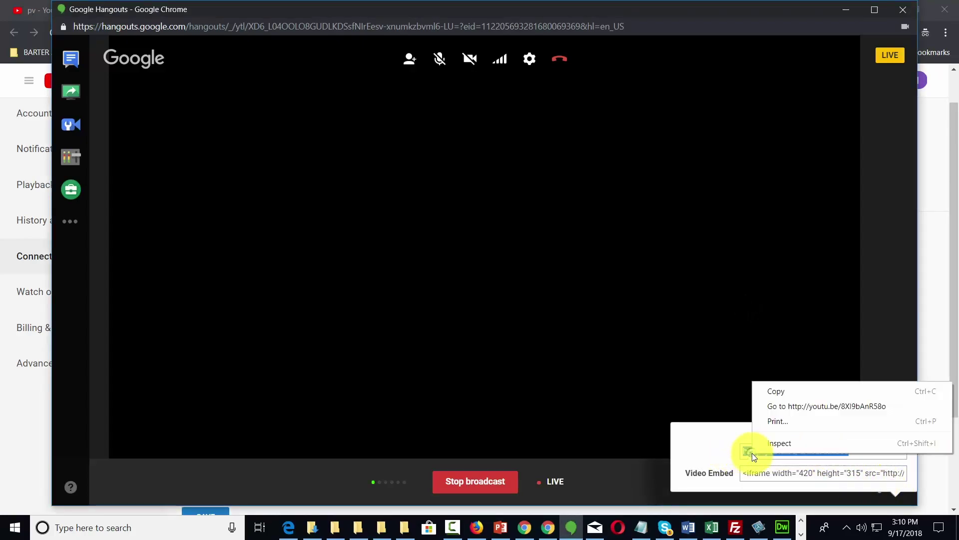
{"action": "left_click", "coordinate": [769, 392]}
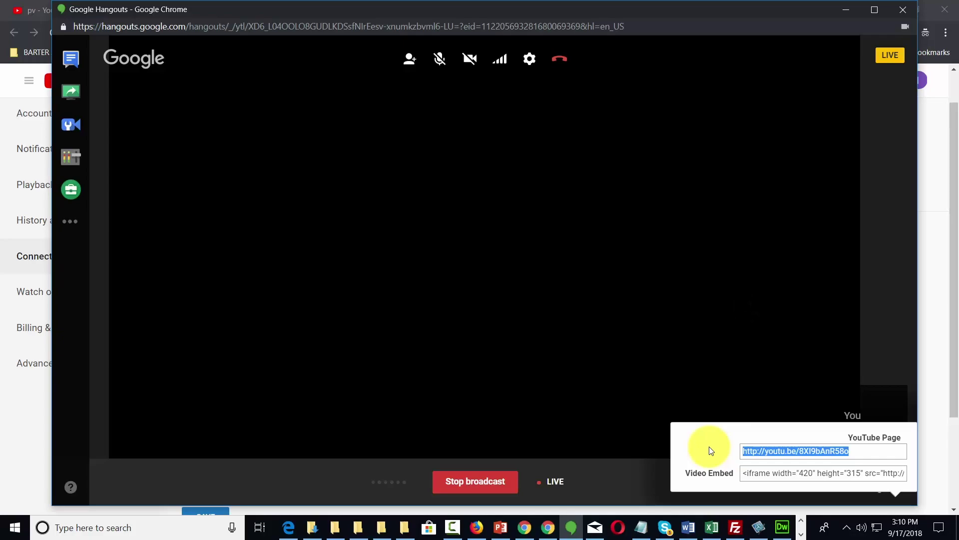
- Switch to the Facebook group How to Use Marketing Strategy in full screen and start creating a group event
{"action": "key", "text": "alt+Tab"}
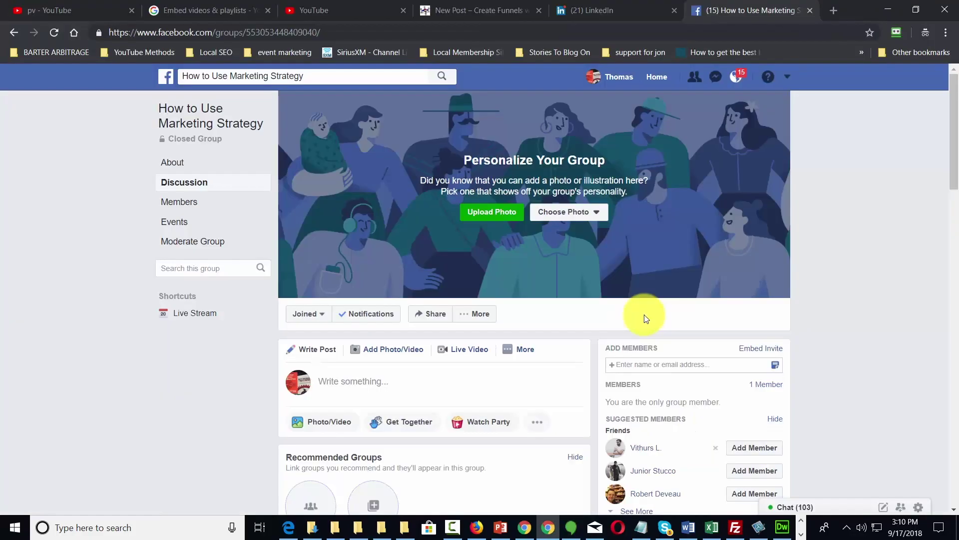
{"action": "key", "text": "F11"}
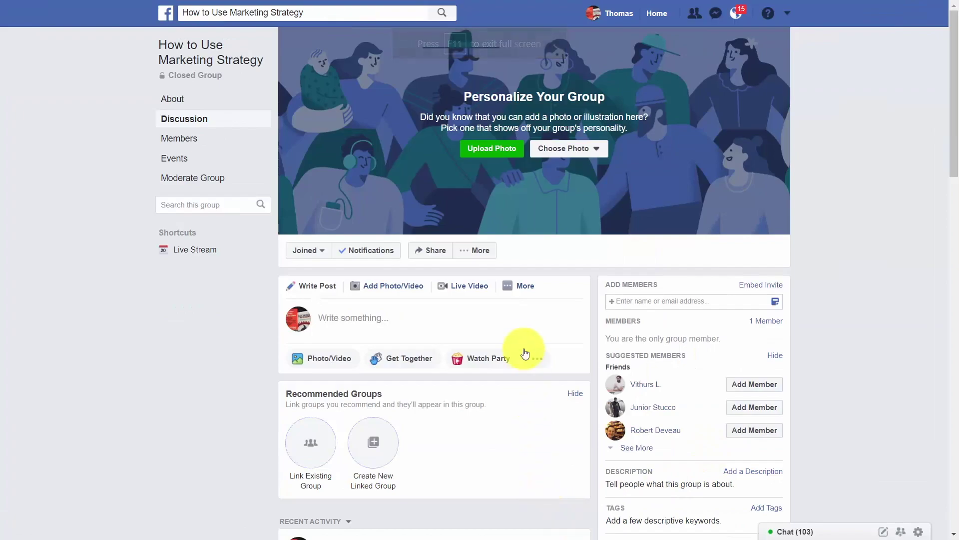
{"action": "left_click", "coordinate": [522, 287]}
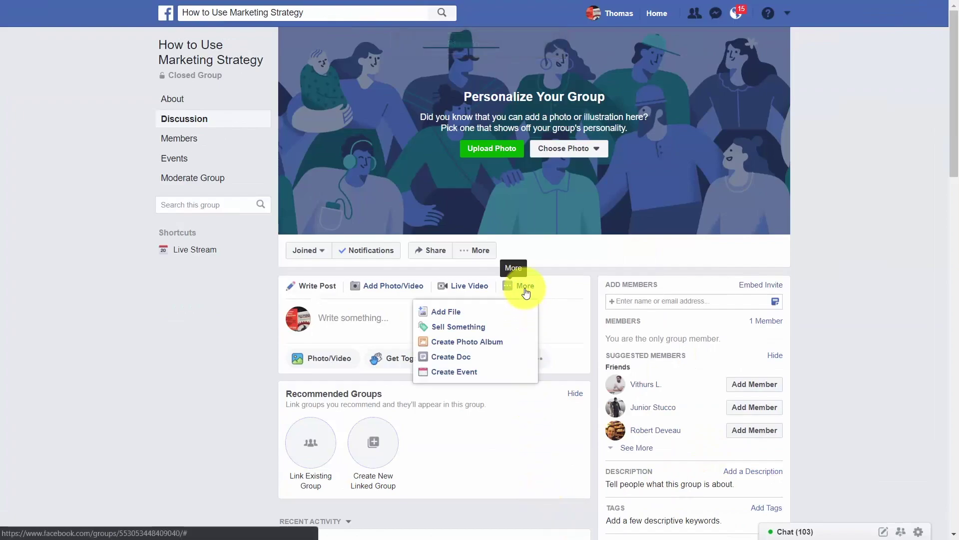
{"action": "left_click", "coordinate": [458, 372]}
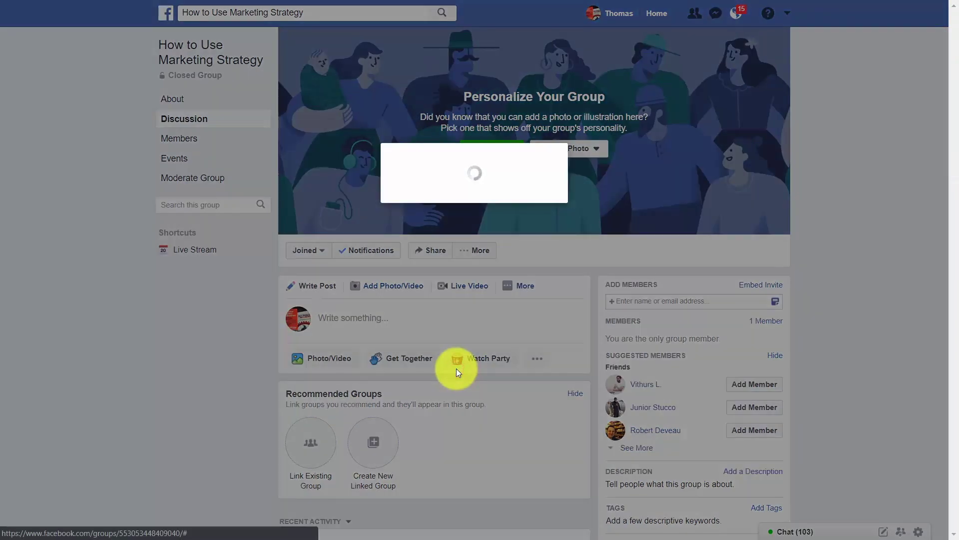
- Create the Live Event Stream event for the How to Use Marketing Strategy group and return to the group's page
{"action": "left_click", "coordinate": [622, 454]}
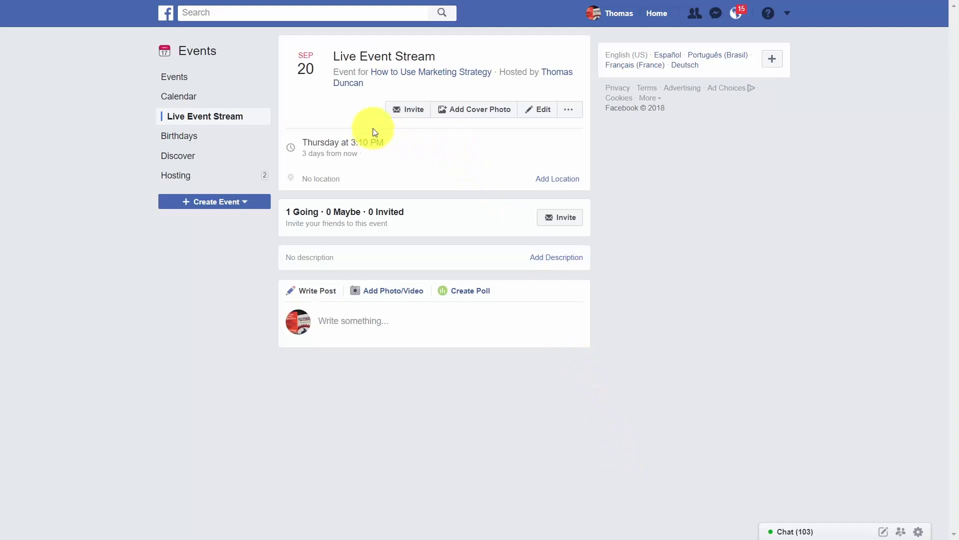
{"action": "left_click", "coordinate": [422, 73]}
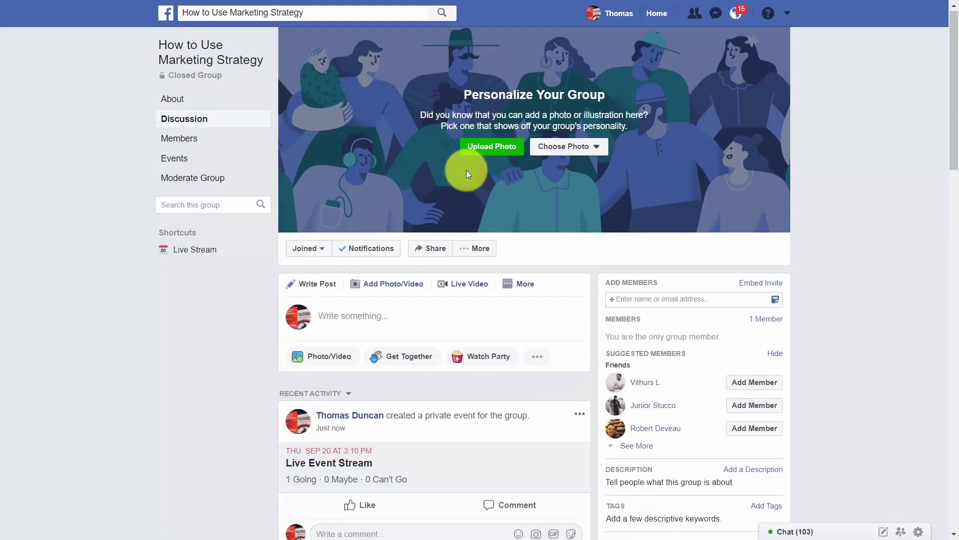
{"action": "scroll", "coordinate": [466, 170], "scroll_direction": "down", "scroll_amount": 4}
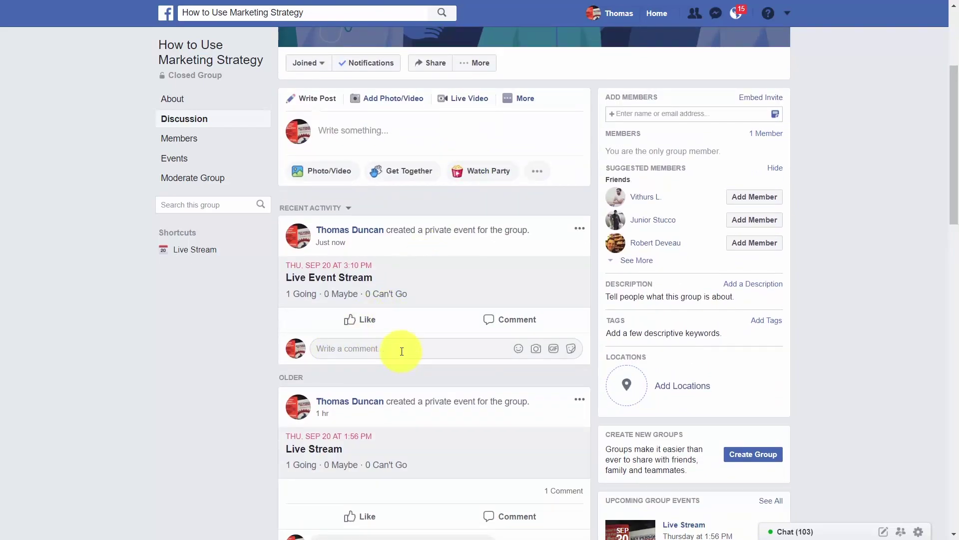
{"action": "right_click", "coordinate": [362, 348]}
{"action": "left_click", "coordinate": [393, 246]}
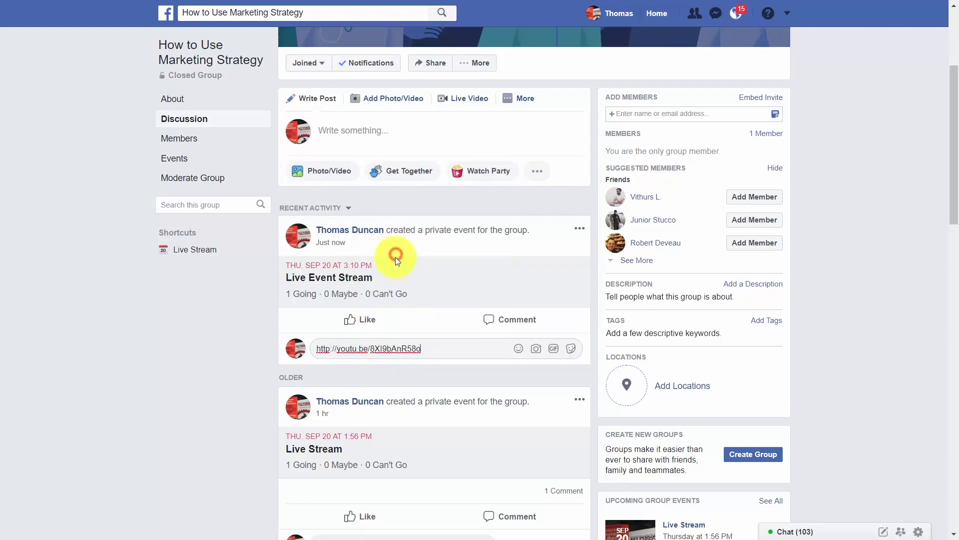
{"action": "key", "text": "Return"}
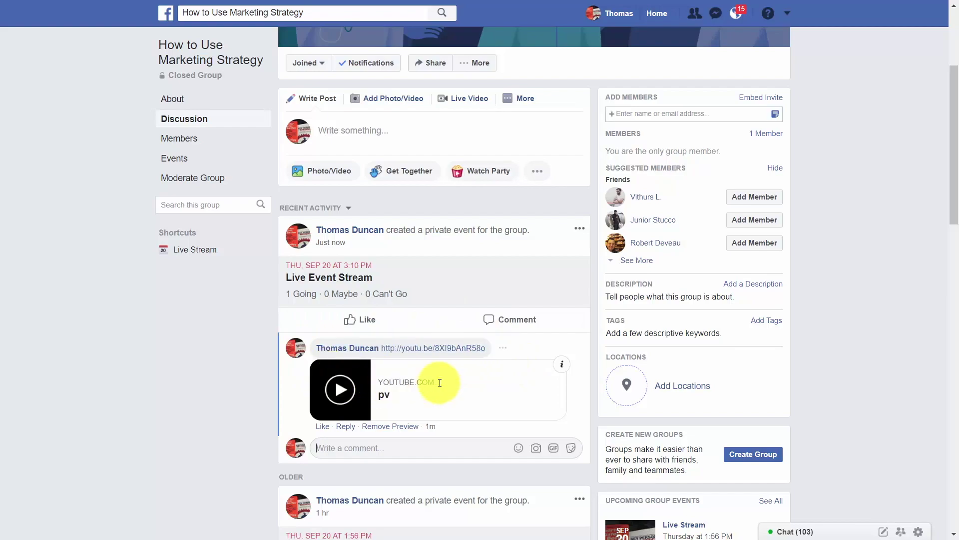
{"action": "left_click", "coordinate": [345, 390]}
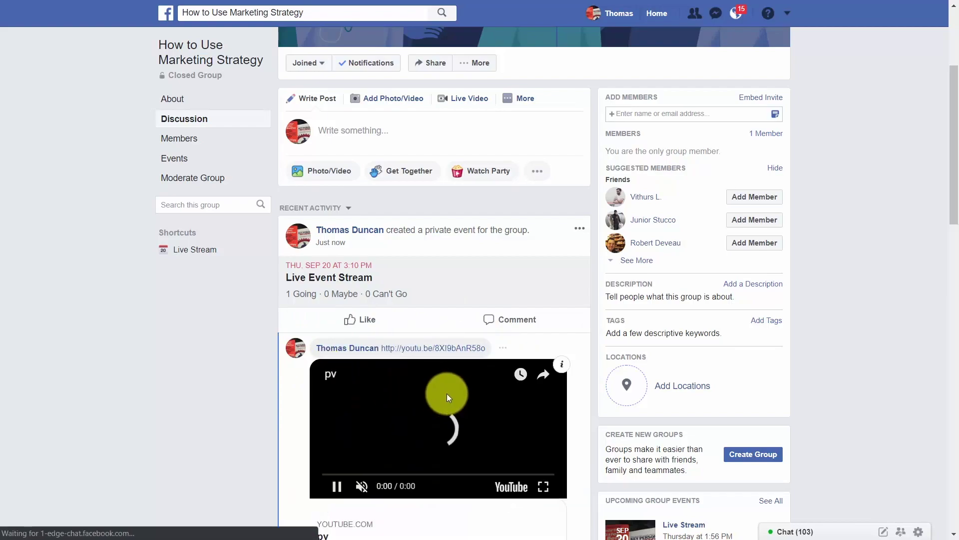
{"action": "scroll", "coordinate": [446, 393], "scroll_direction": "down", "scroll_amount": 1}
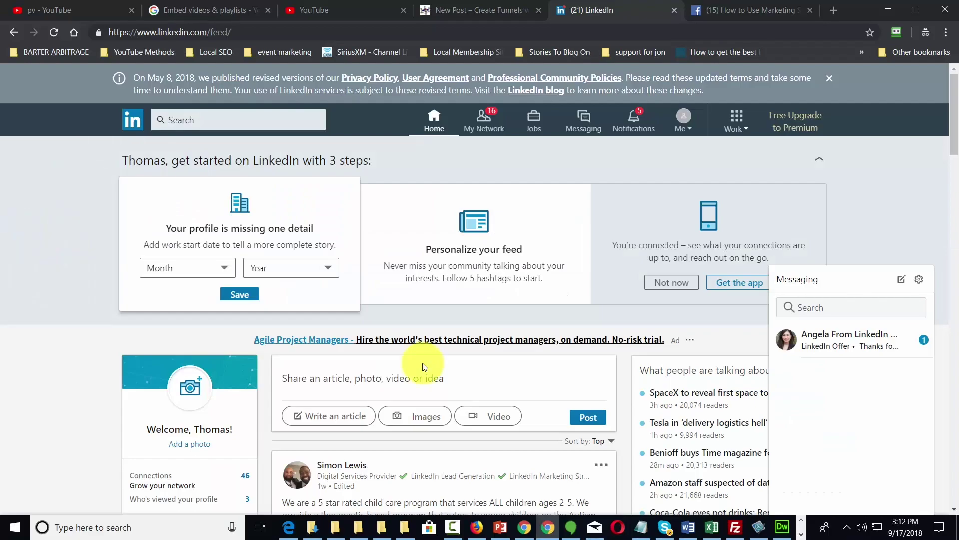
{"action": "scroll", "coordinate": [422, 366], "scroll_direction": "down", "scroll_amount": 2}
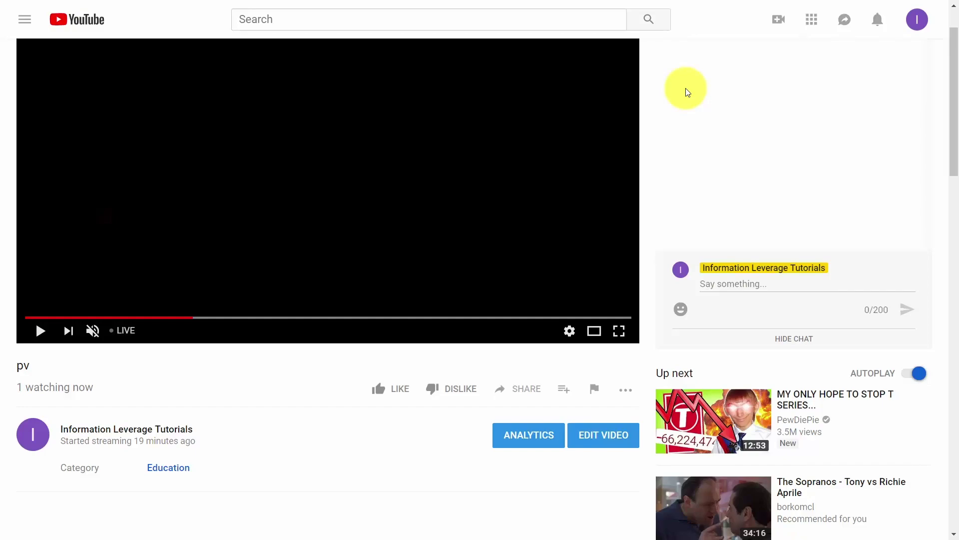
- On YouTube, open the list of the channel's videos in Creator Studio's Video Manager
{"action": "left_click", "coordinate": [917, 20]}
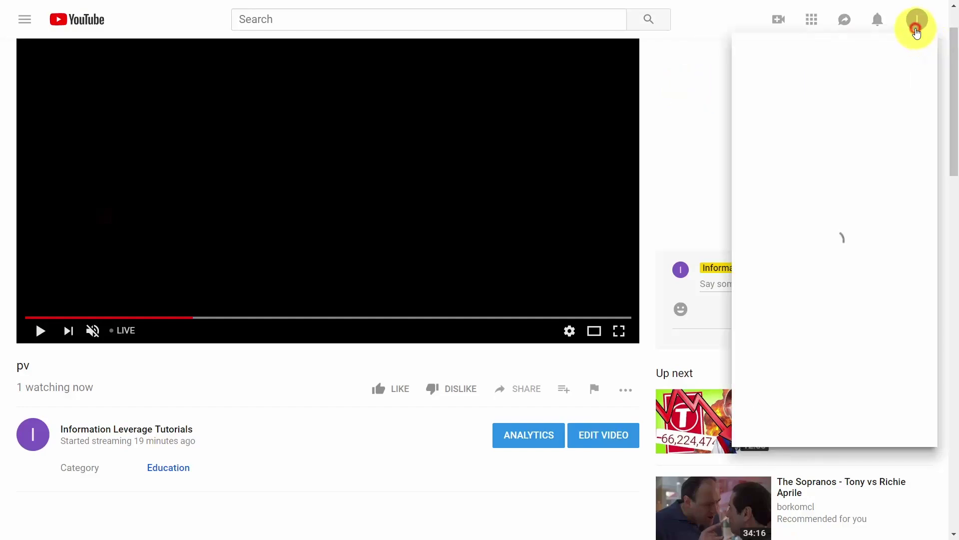
{"action": "left_click", "coordinate": [809, 155]}
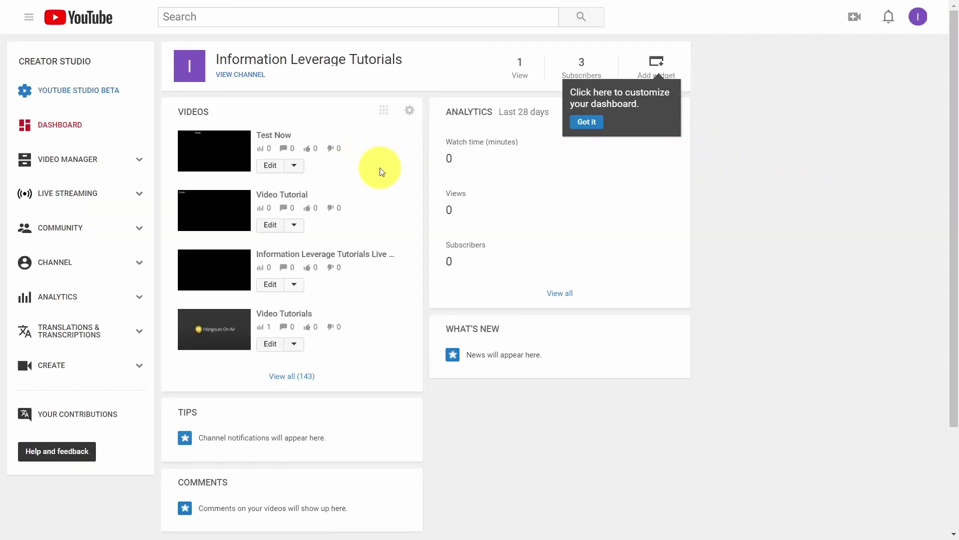
{"action": "left_click", "coordinate": [67, 160]}
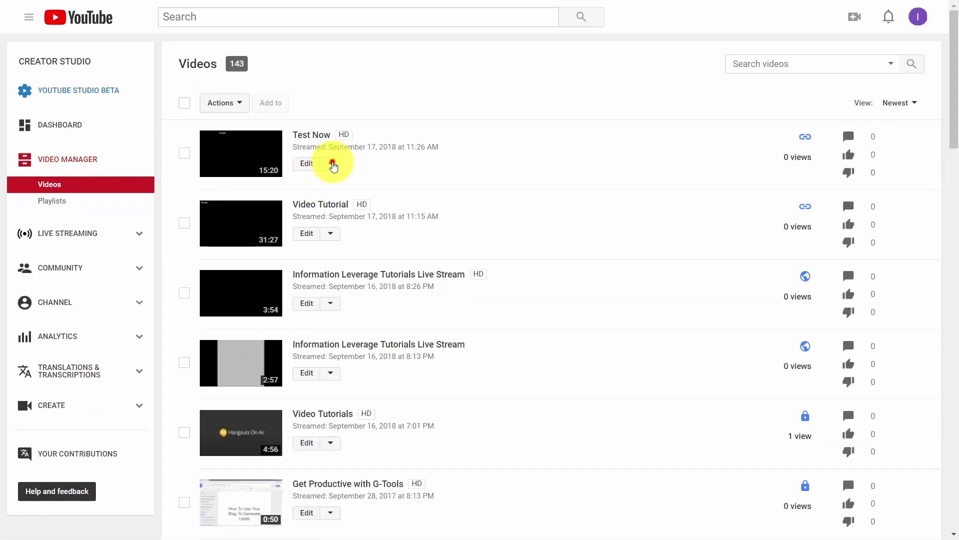
- Download the Test Now live stream recording as an MP4 file
{"action": "left_click", "coordinate": [330, 164]}
{"action": "left_click", "coordinate": [482, 150]}
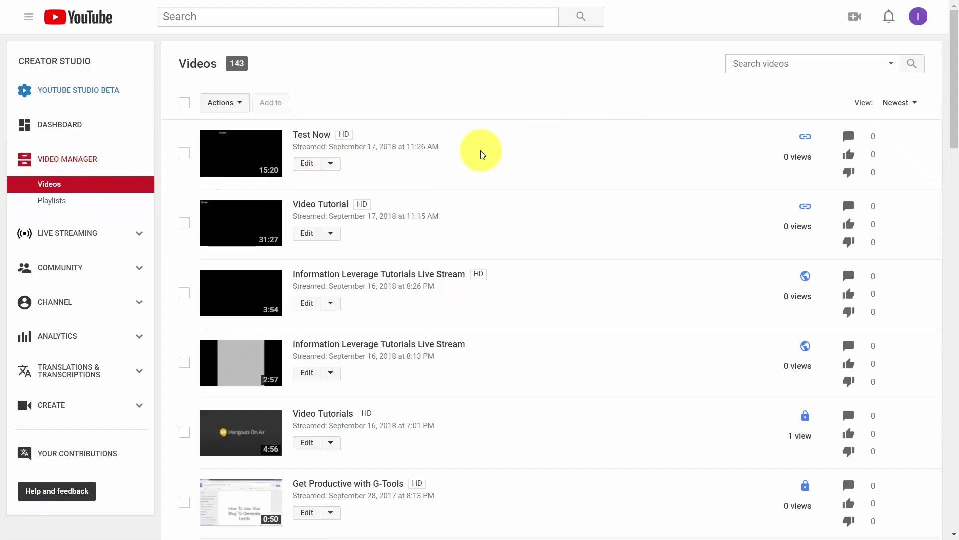
{"action": "left_click", "coordinate": [336, 164]}
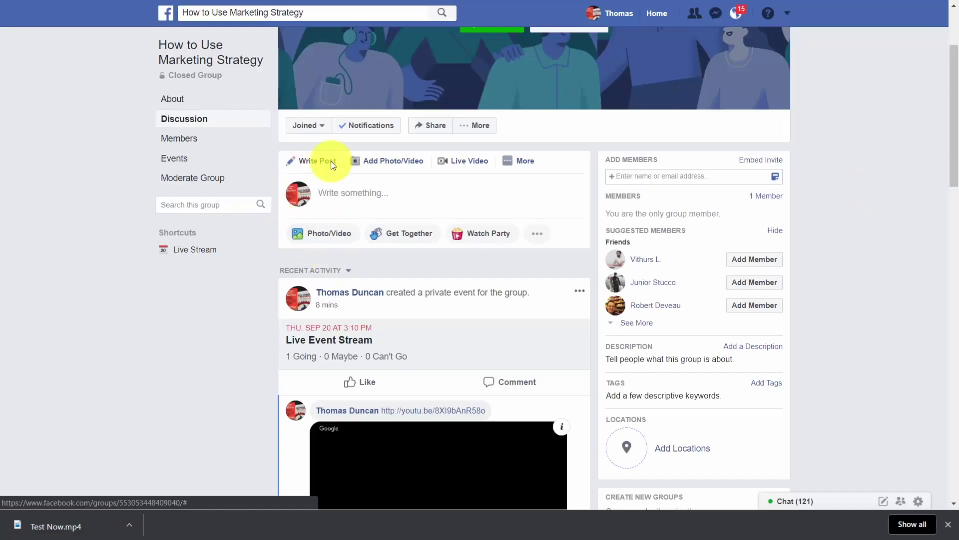
- In the How to Use Marketing Strategy Facebook group, upload the 1:37 overview video from the computer and publish the post
{"action": "left_click", "coordinate": [389, 162]}
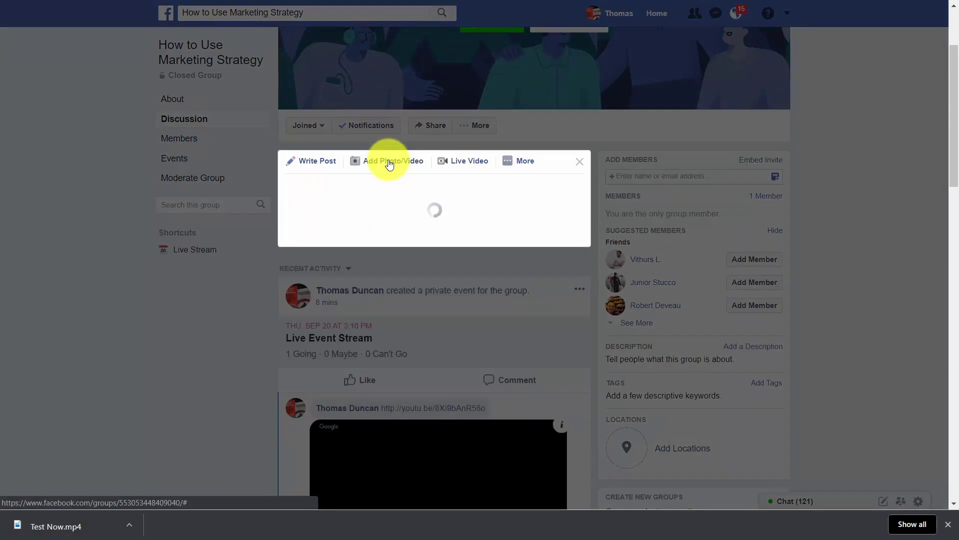
{"action": "left_click", "coordinate": [375, 214]}
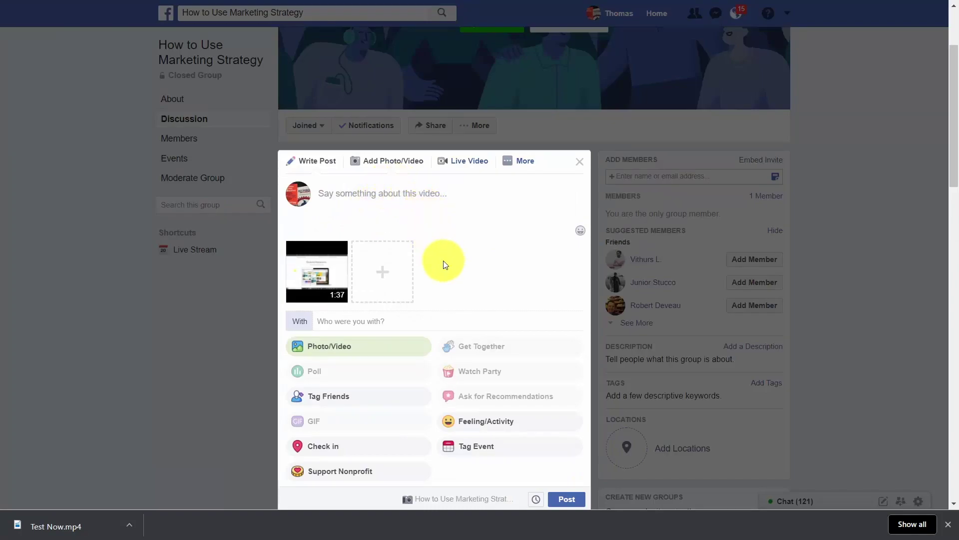
{"action": "left_click", "coordinate": [567, 499]}
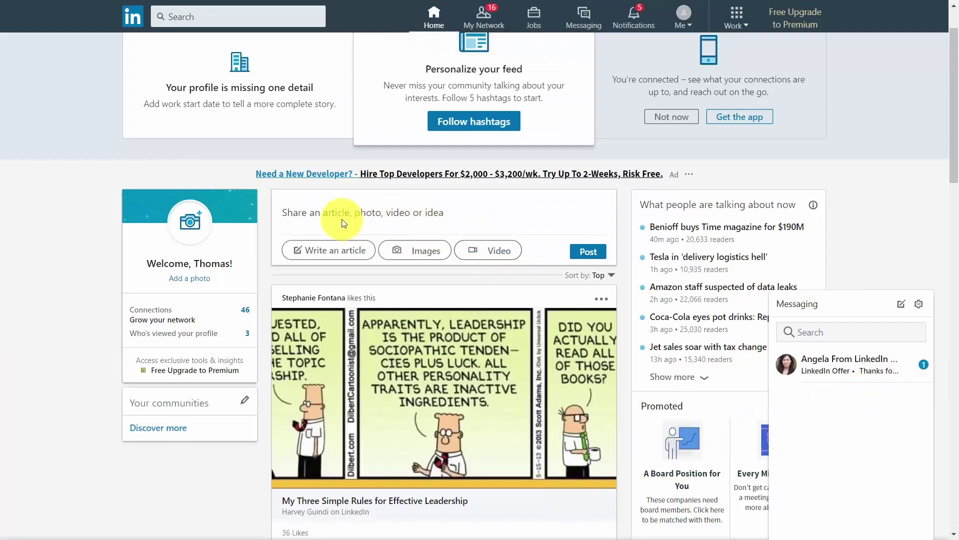
- On LinkedIn, start a video post and attach the file 1 - Overview.mp4
{"action": "left_click", "coordinate": [482, 254]}
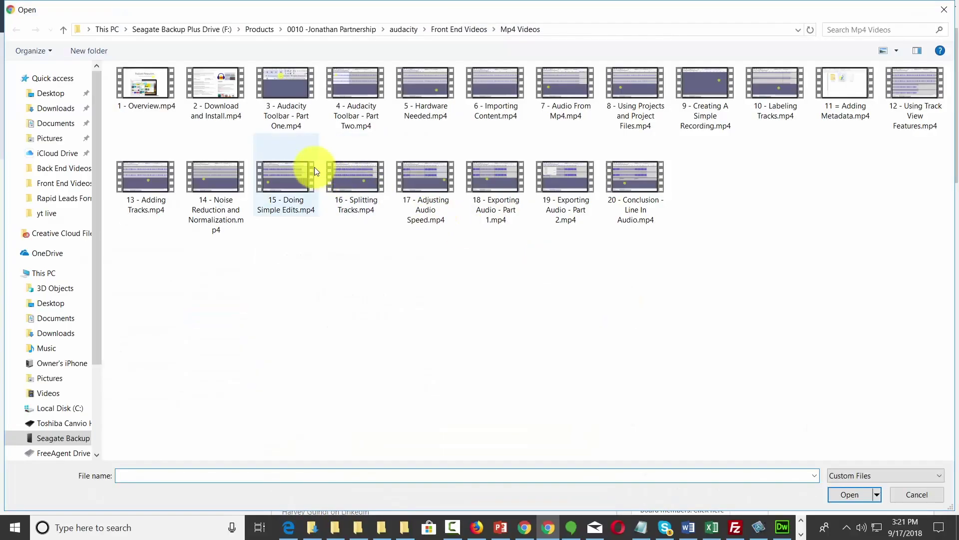
{"action": "left_click", "coordinate": [135, 92]}
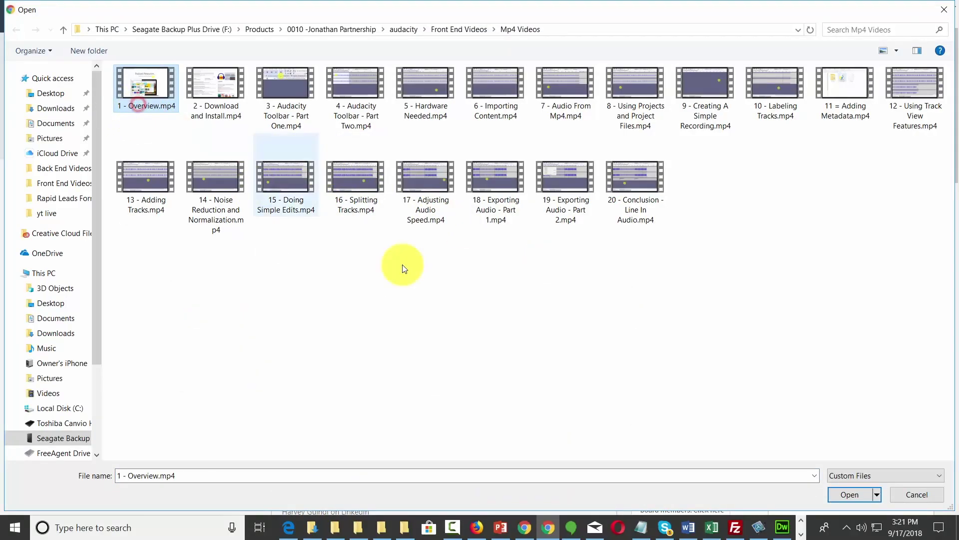
{"action": "left_click", "coordinate": [848, 493]}
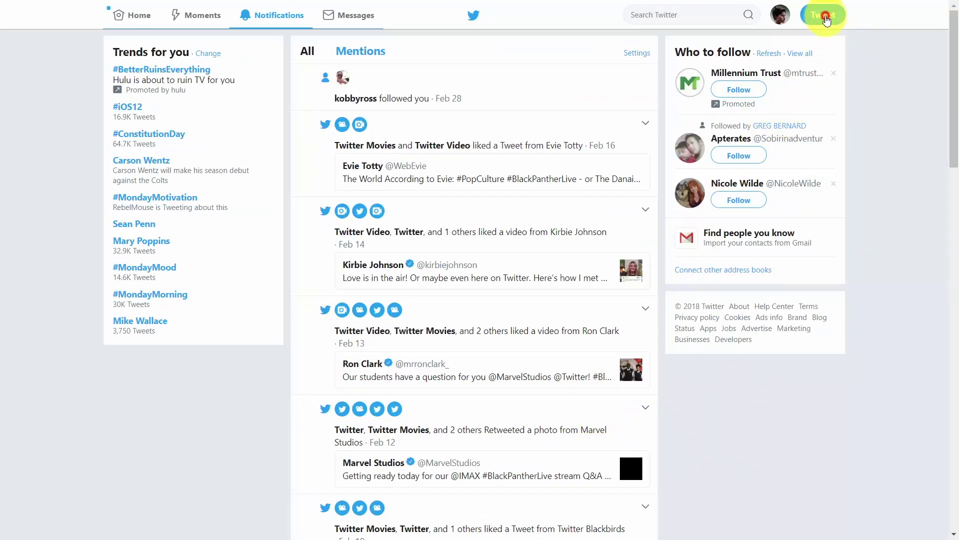
- On Twitter, compose a new tweet with 1 - Overview.mp4 attached and accept the preset trim range
{"action": "left_click", "coordinate": [826, 23]}
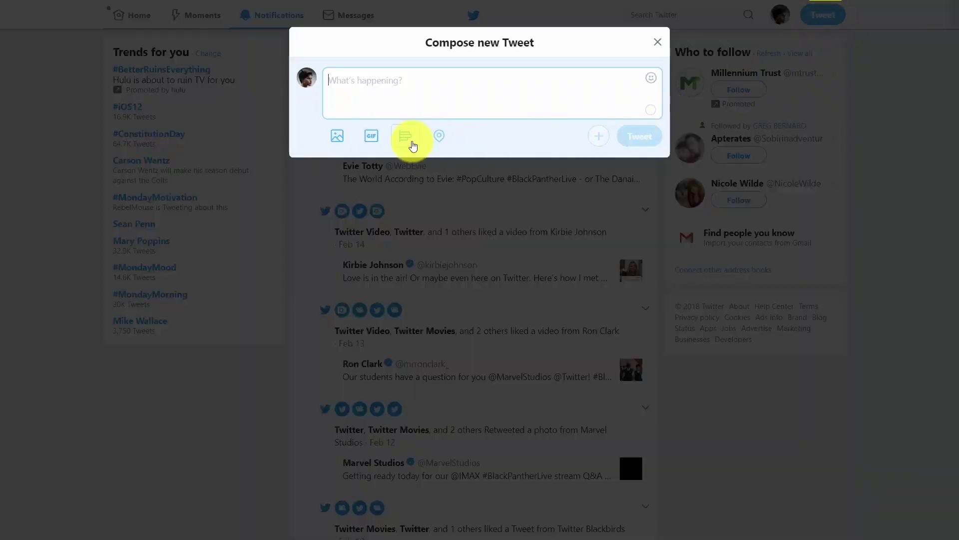
{"action": "left_click", "coordinate": [338, 143]}
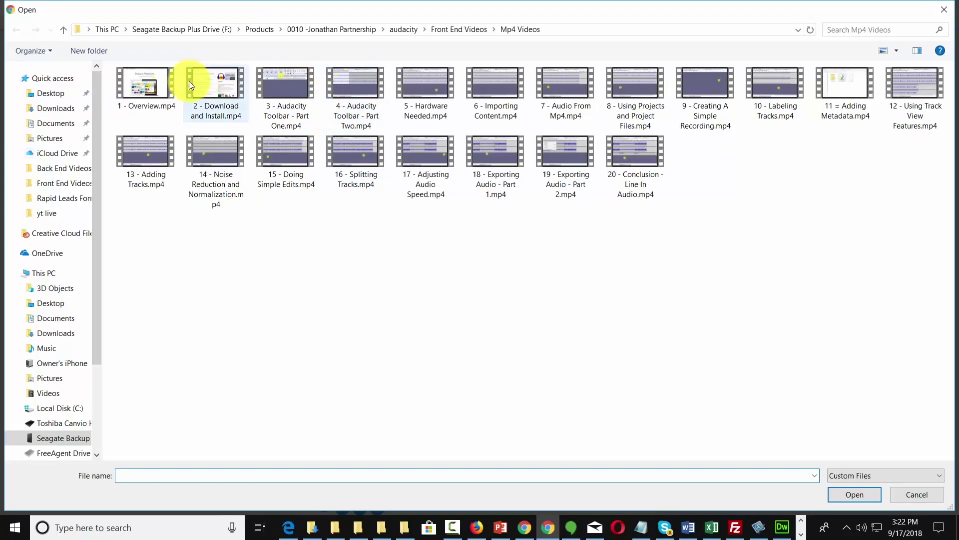
{"action": "left_click", "coordinate": [150, 85]}
{"action": "left_click", "coordinate": [837, 494]}
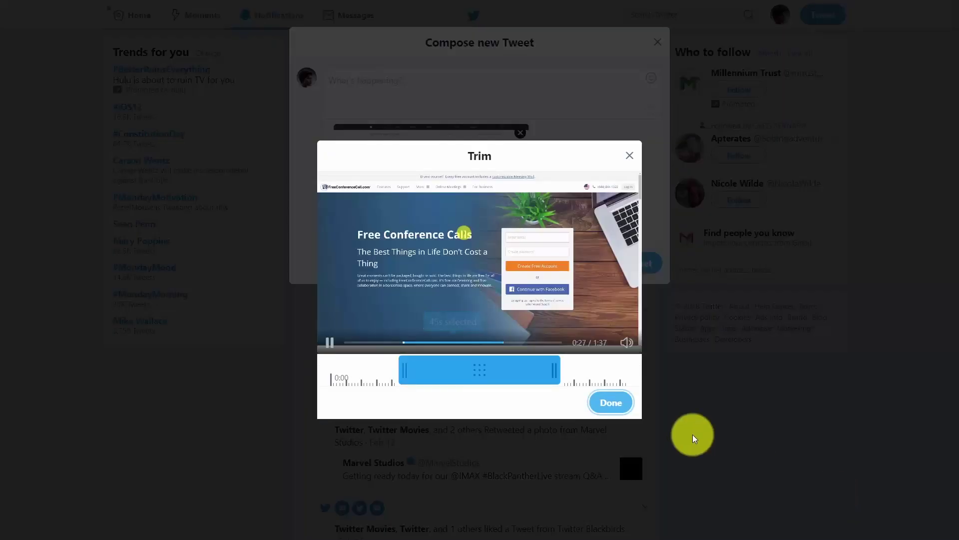
{"action": "left_click", "coordinate": [452, 355]}
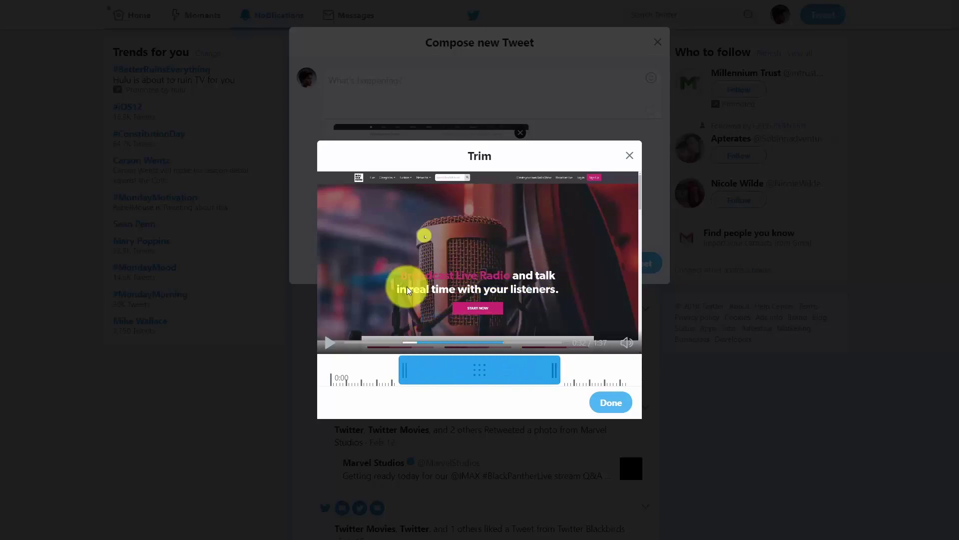
{"action": "left_click", "coordinate": [608, 410]}
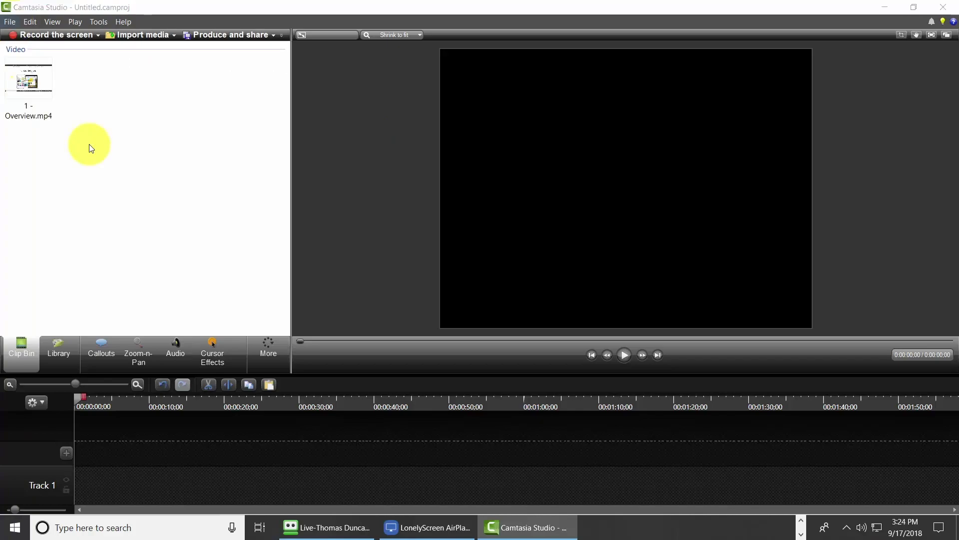
- In Camtasia Studio, add 1 - Overview.mp4 to the start of the timeline
{"action": "right_click", "coordinate": [26, 86]}
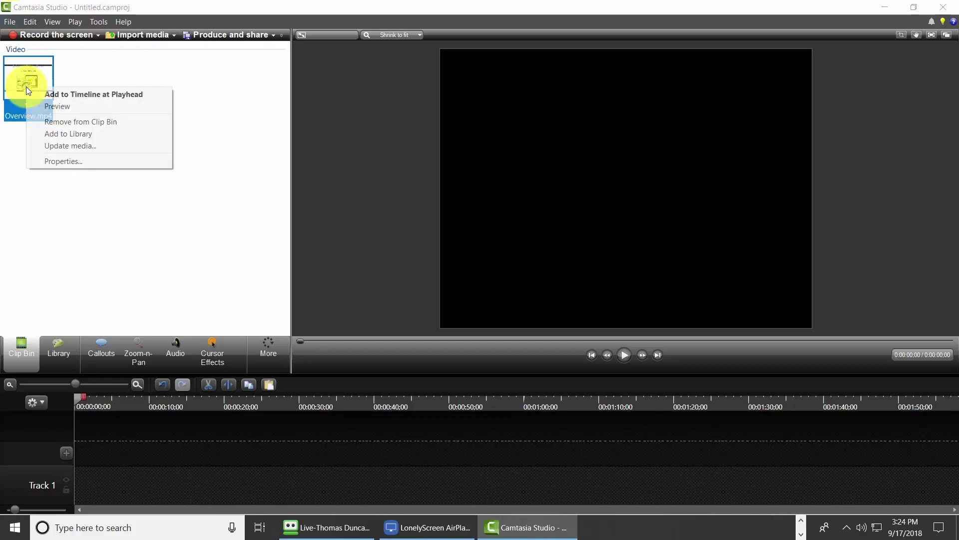
{"action": "left_click", "coordinate": [53, 95]}
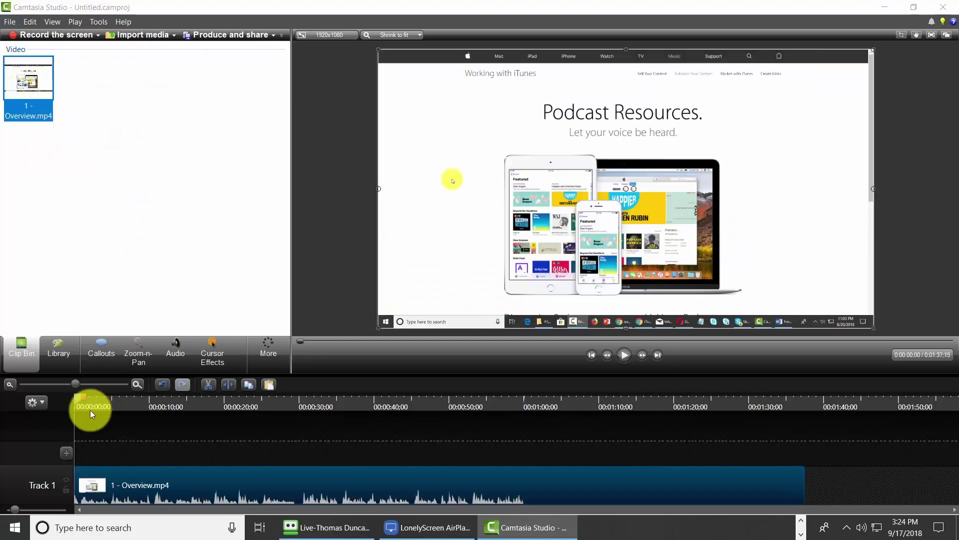
- Split the Overview clip on Track 1 at 0:00:24:04 and delete the part after the split
{"action": "left_click_drag", "start_coordinate": [78, 394], "coordinate": [255, 405]}
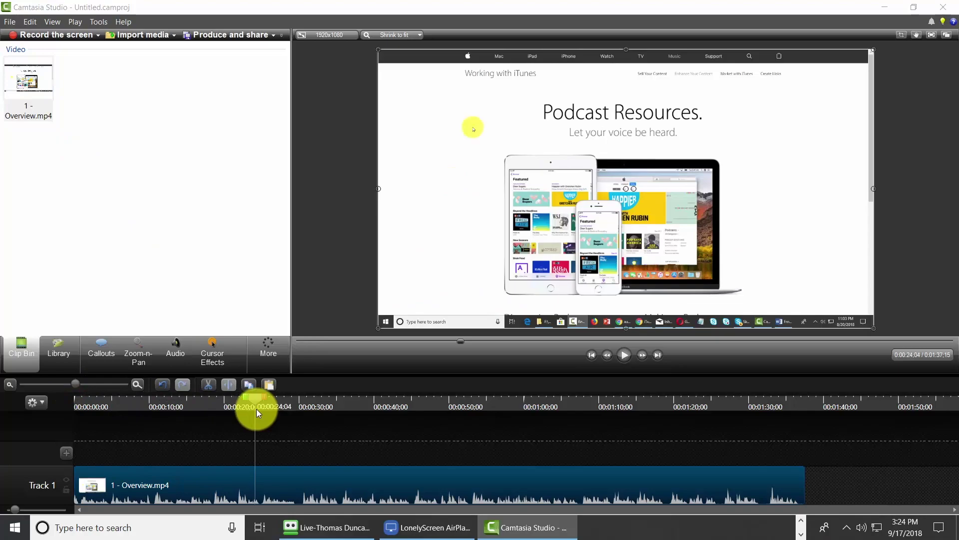
{"action": "left_click", "coordinate": [233, 382]}
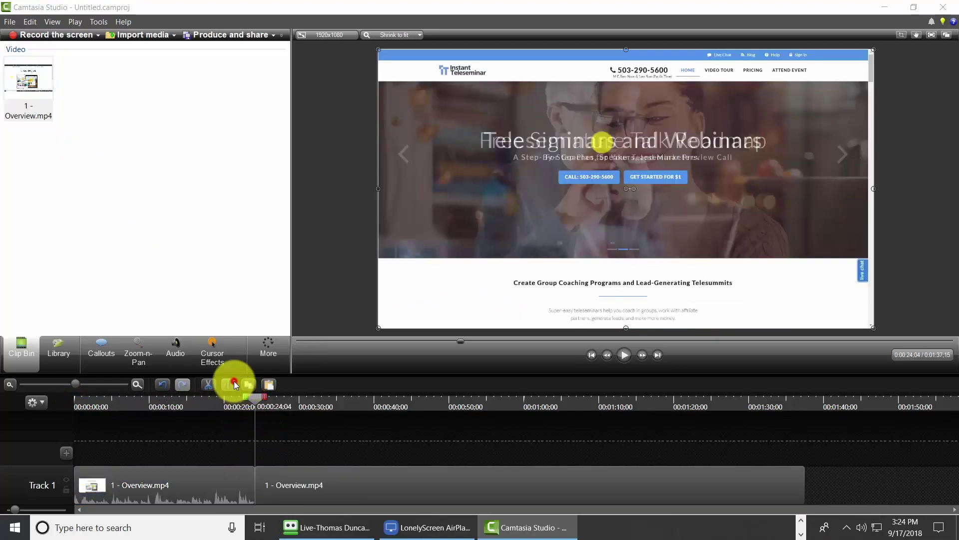
{"action": "left_click", "coordinate": [298, 479]}
{"action": "key", "text": "Delete"}
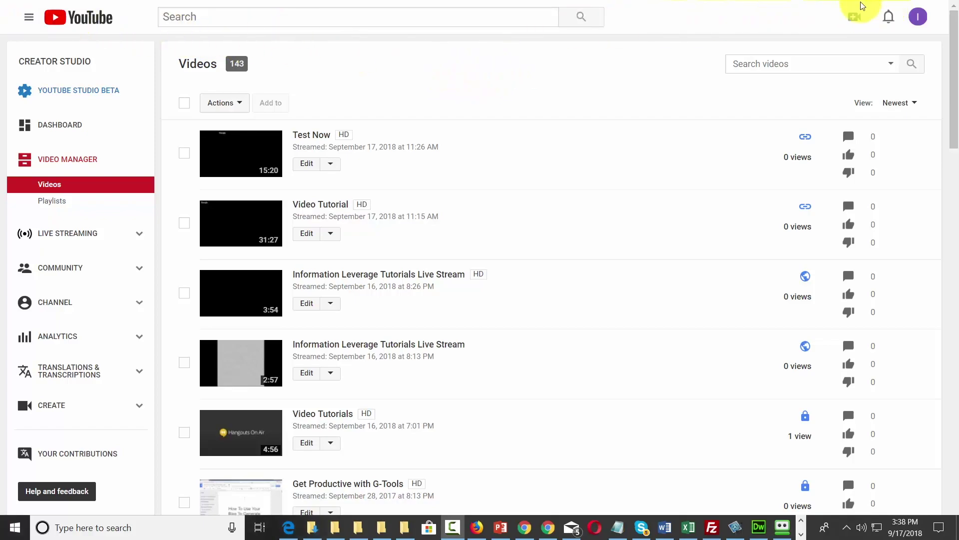
- On the YouTube channel page, upload the $10K Blueprint image from the computer as channel art and adjust its crop
{"action": "left_click", "coordinate": [25, 19]}
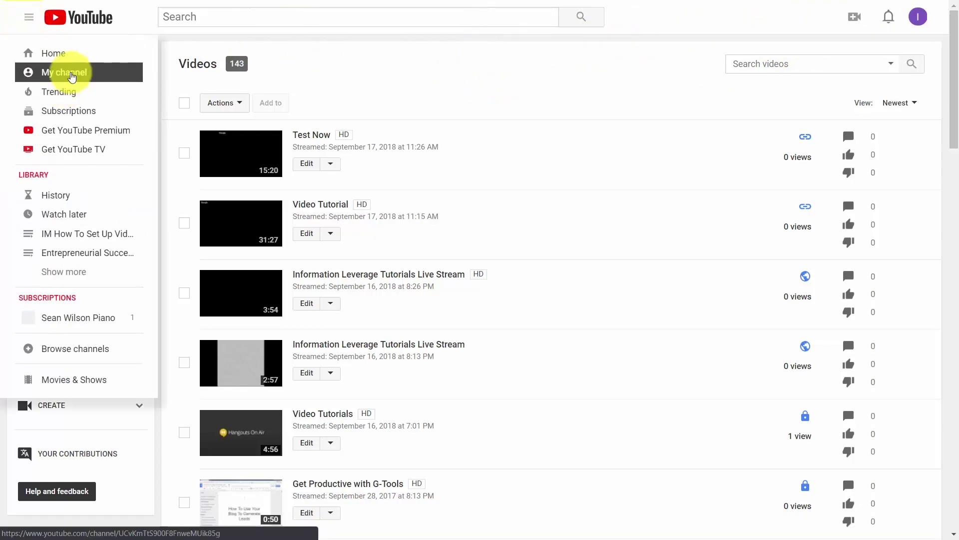
{"action": "left_click", "coordinate": [72, 75]}
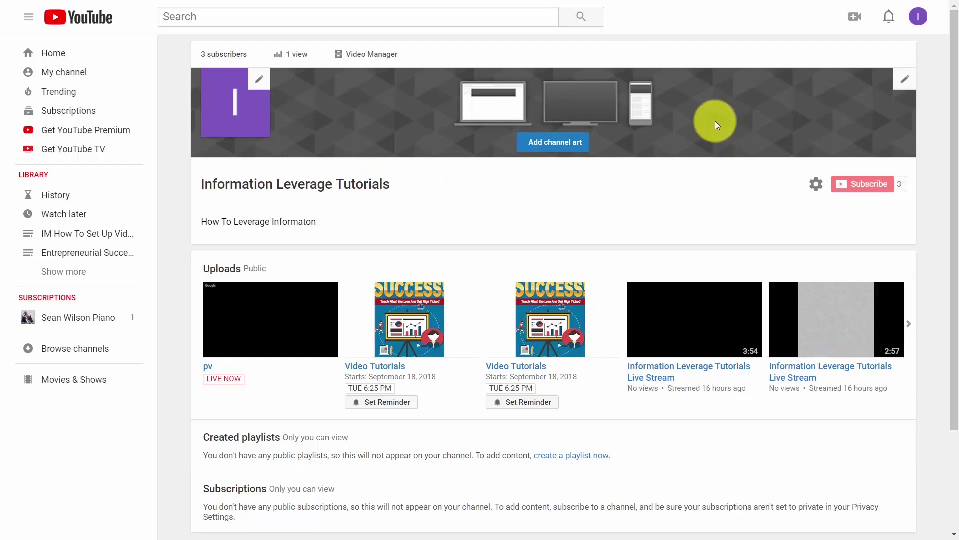
{"action": "left_click", "coordinate": [904, 82]}
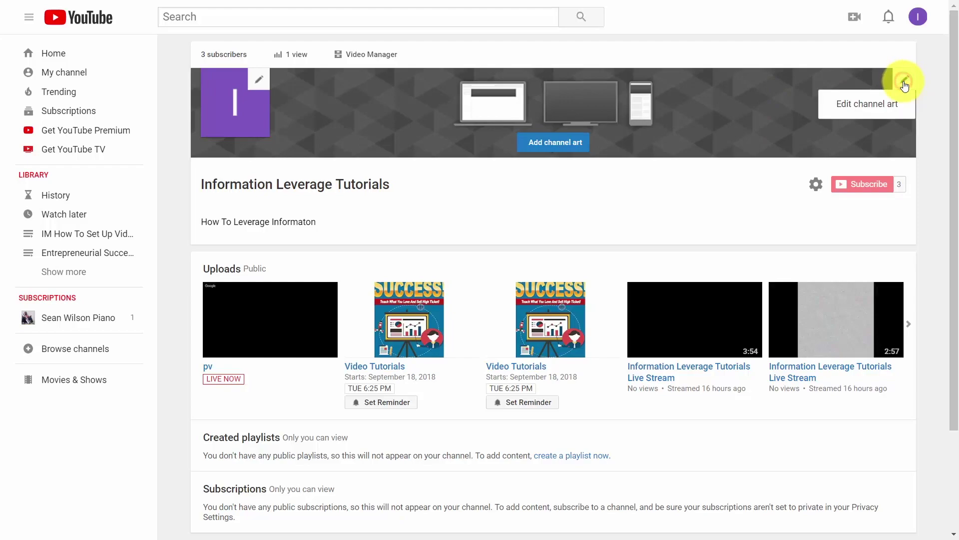
{"action": "left_click", "coordinate": [868, 107]}
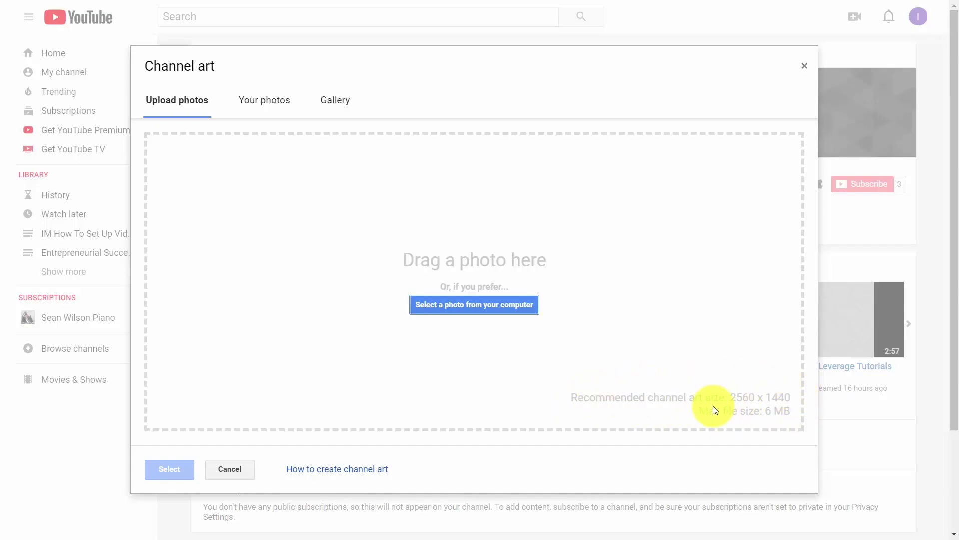
{"action": "left_click", "coordinate": [474, 304]}
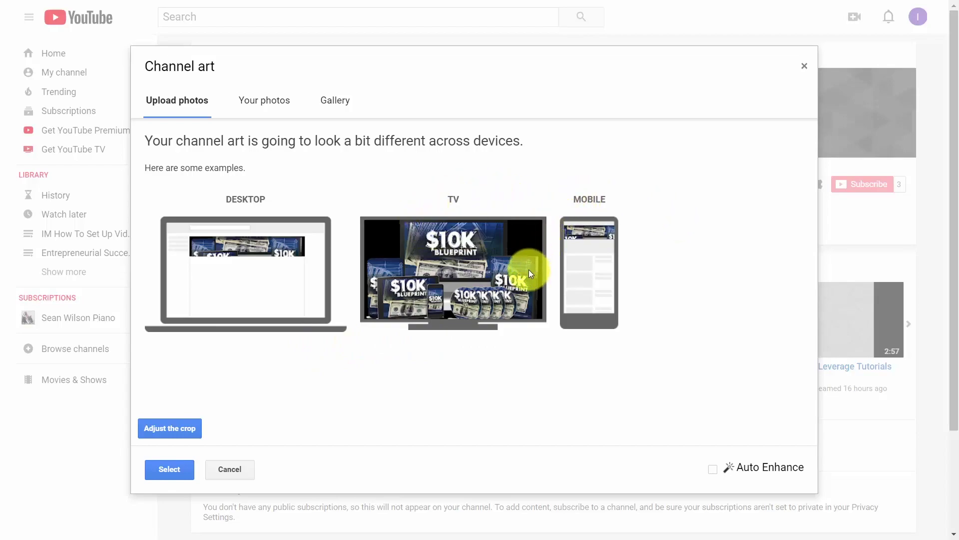
{"action": "left_click", "coordinate": [181, 429]}
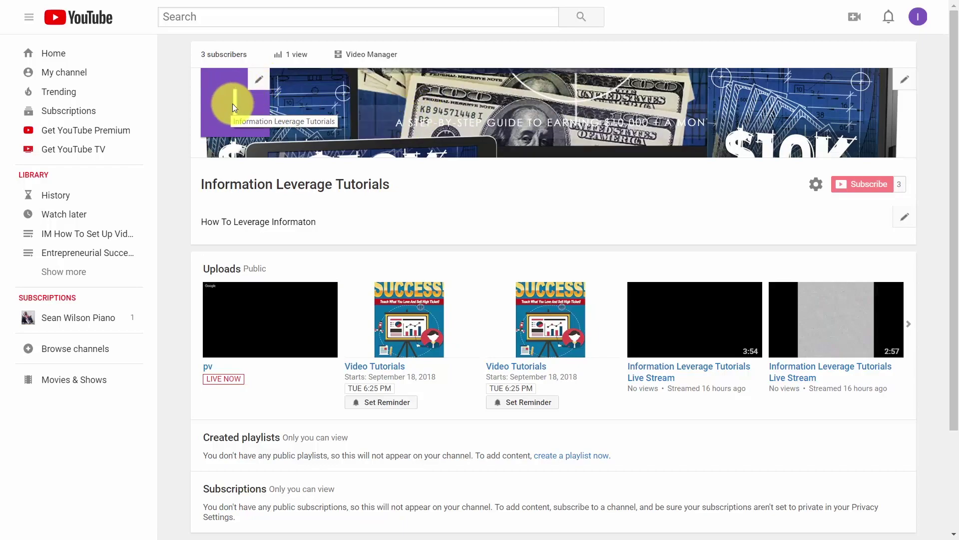
- Replace the channel icon with an uploaded photo of a man at a laptop, keeping the square crop
{"action": "left_click", "coordinate": [260, 82]}
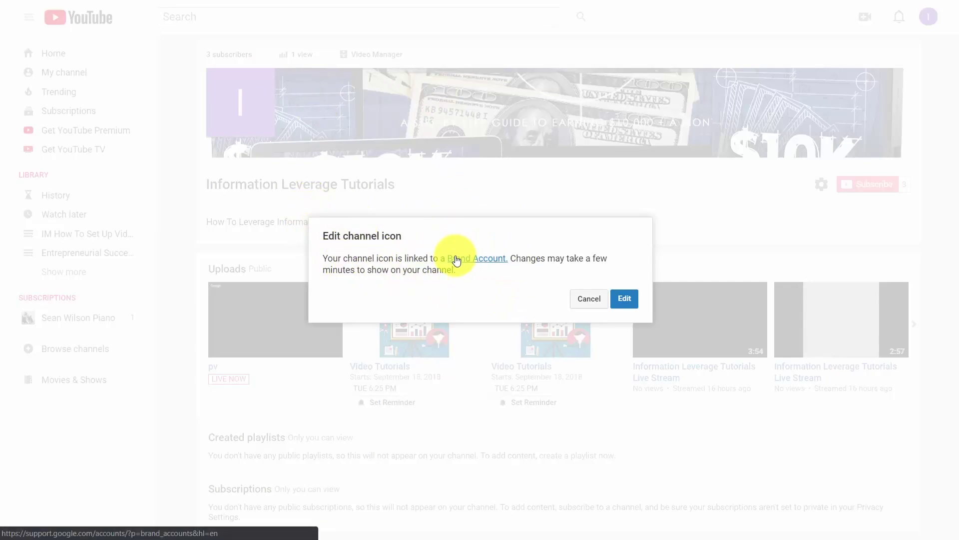
{"action": "left_click", "coordinate": [620, 300]}
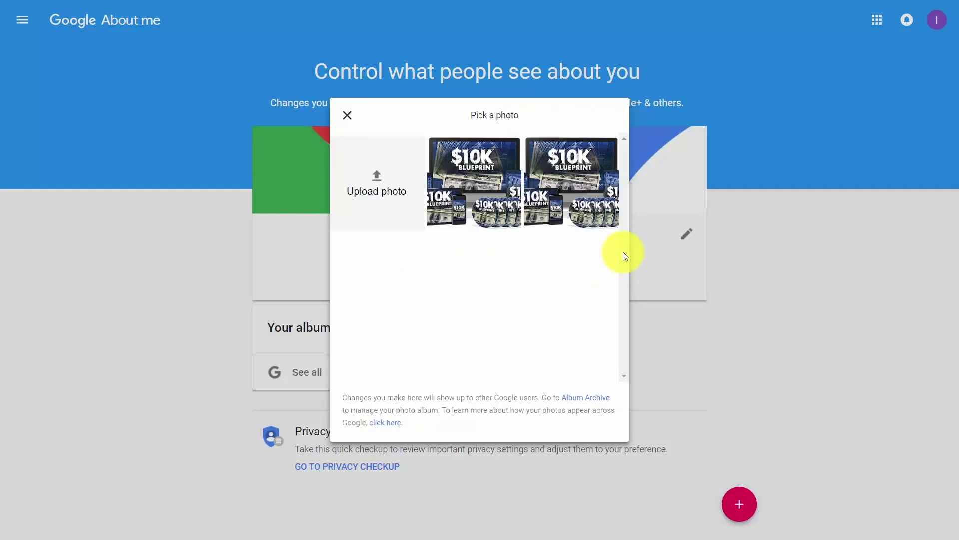
{"action": "left_click", "coordinate": [379, 176]}
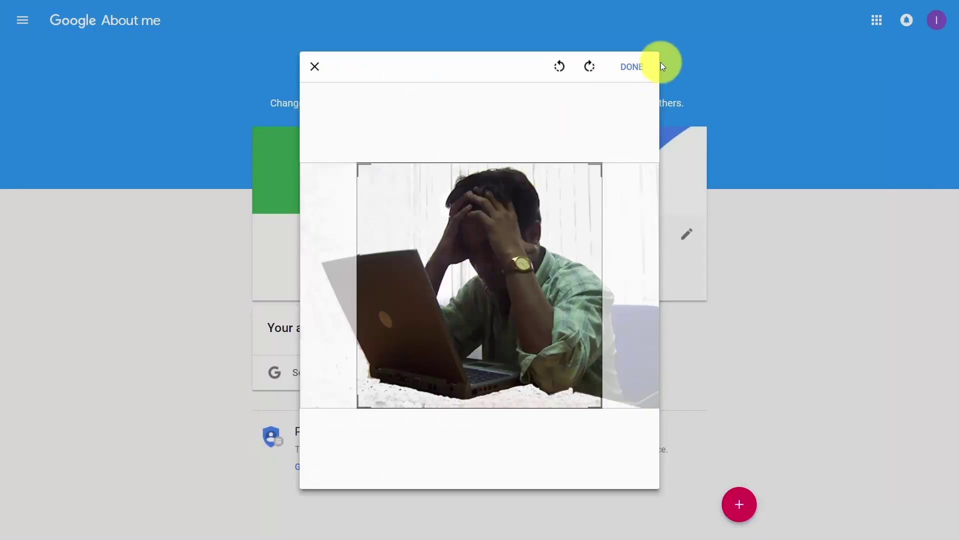
{"action": "left_click", "coordinate": [629, 68]}
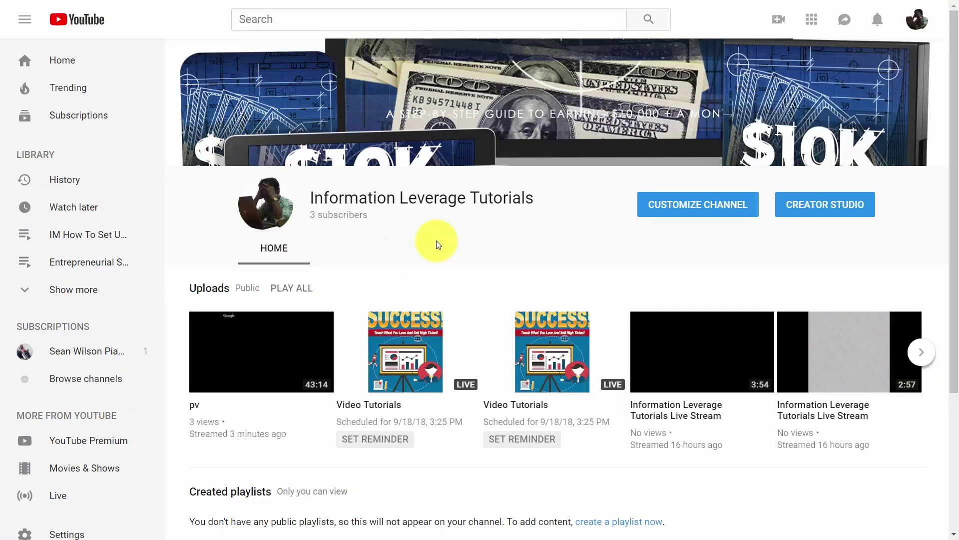
{"action": "scroll", "coordinate": [598, 214], "scroll_direction": "down", "scroll_amount": 1}
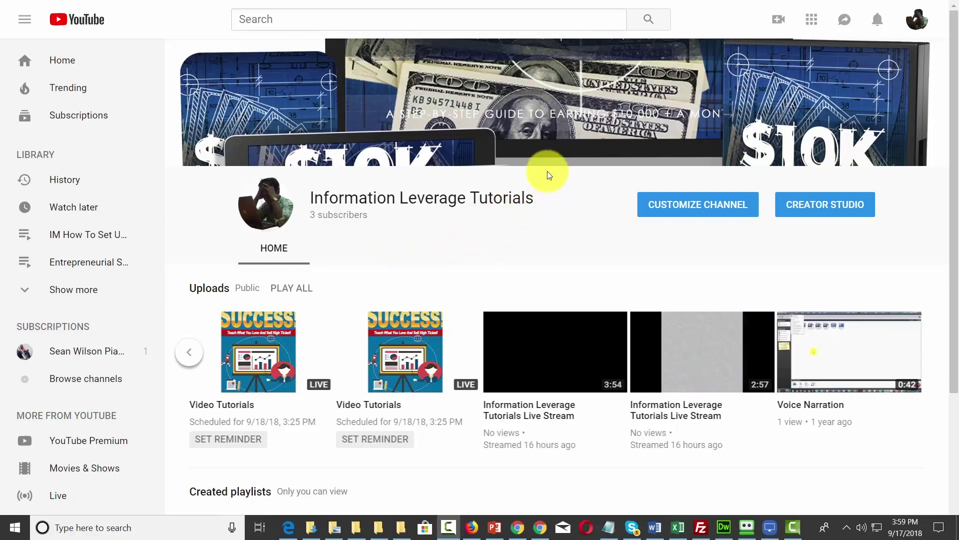
- Save the channel settings with layout customization and the discussion tab enabled and comments set to Display automatically
{"action": "left_click", "coordinate": [668, 211]}
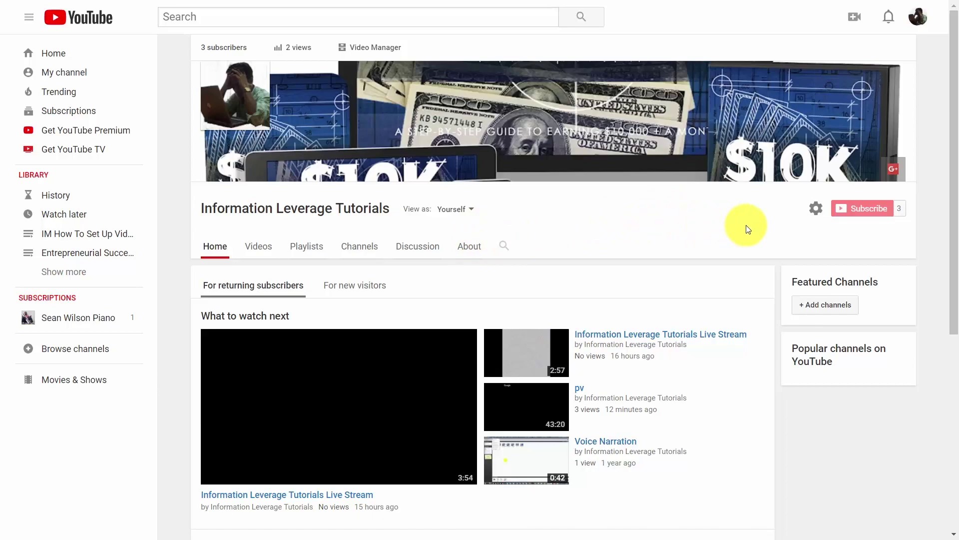
{"action": "left_click", "coordinate": [818, 208]}
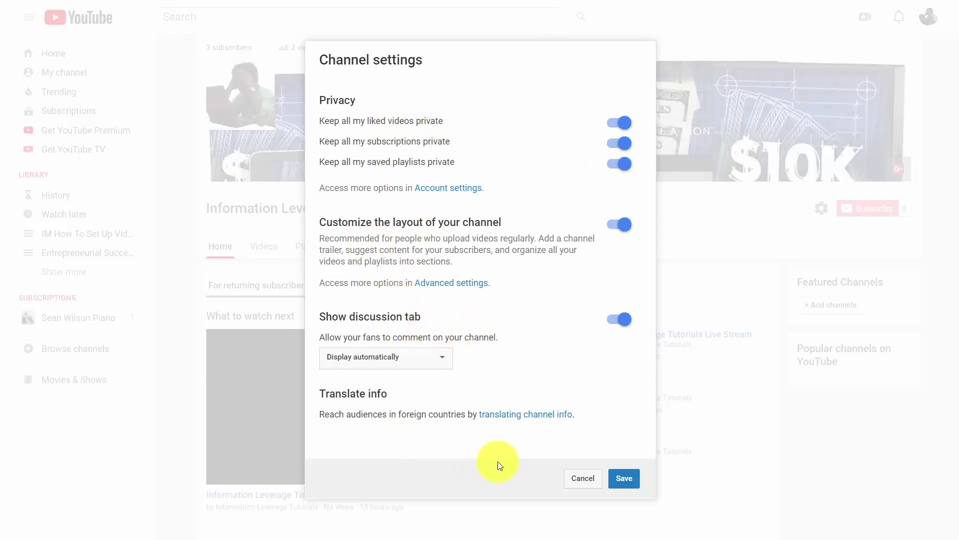
{"action": "left_click", "coordinate": [623, 478]}
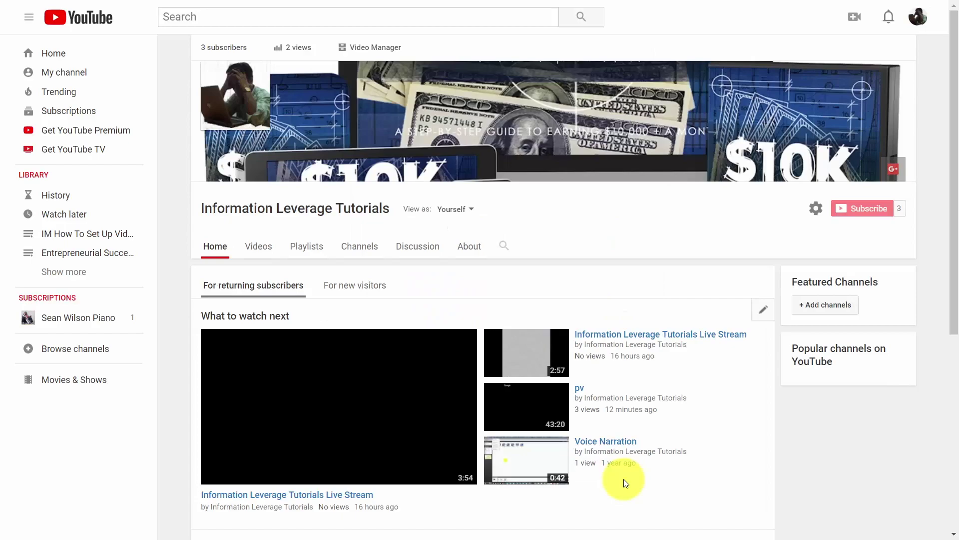
- Set the channel description to "How To Leverage Information for your business and for your life. This channel will show you how."
{"action": "left_click", "coordinate": [473, 248]}
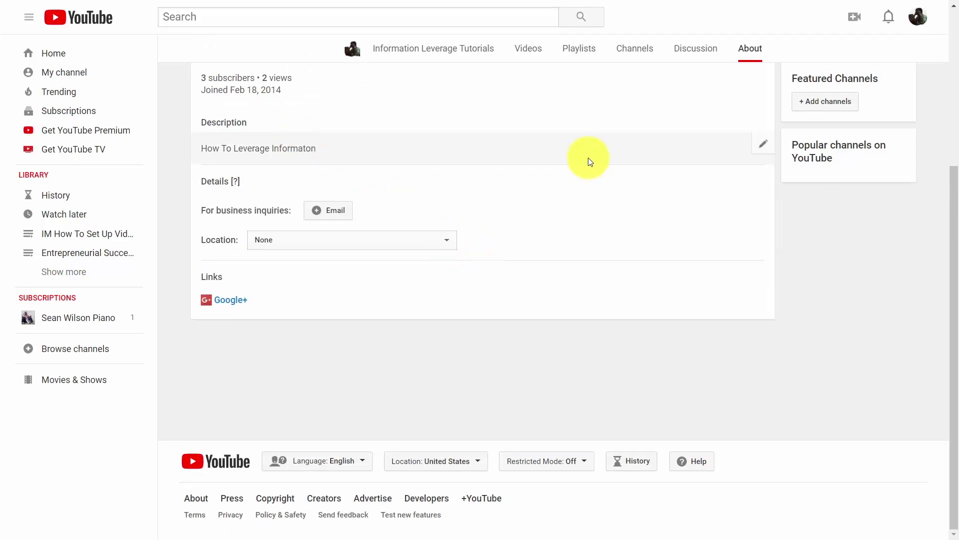
{"action": "left_click", "coordinate": [764, 145]}
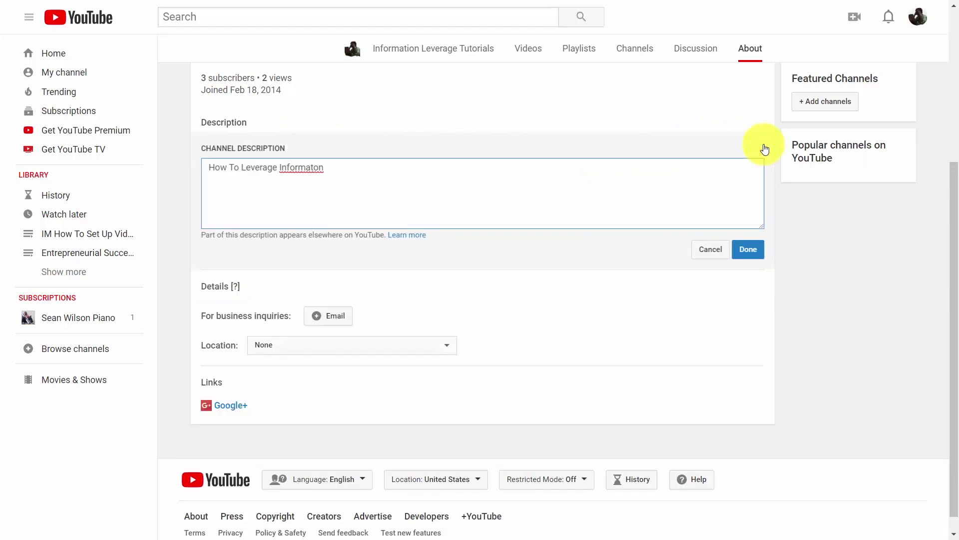
{"action": "left_click", "coordinate": [325, 167]}
{"action": "type", "text": "for your business and for your life.  This channel will show you how."}
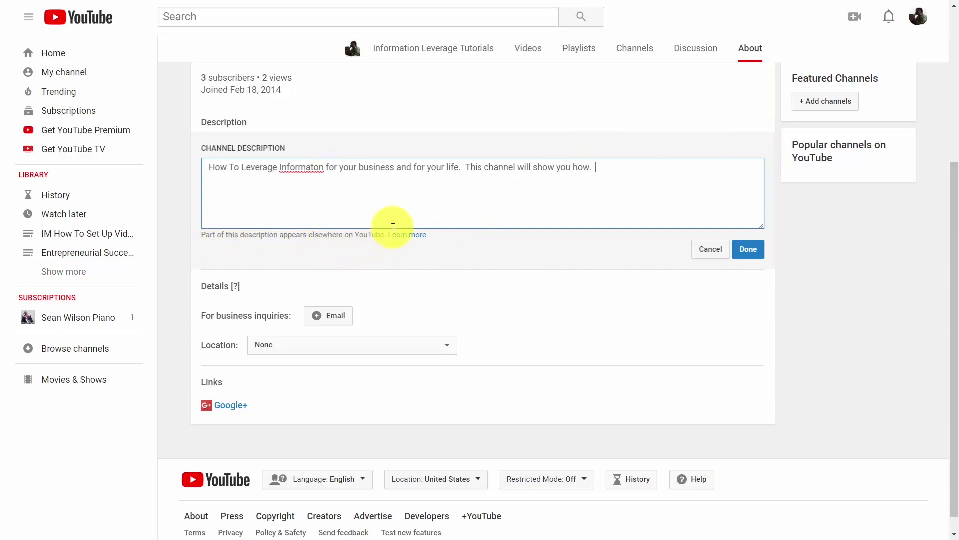
{"action": "left_click", "coordinate": [316, 166]}
{"action": "type", "text": "i"}
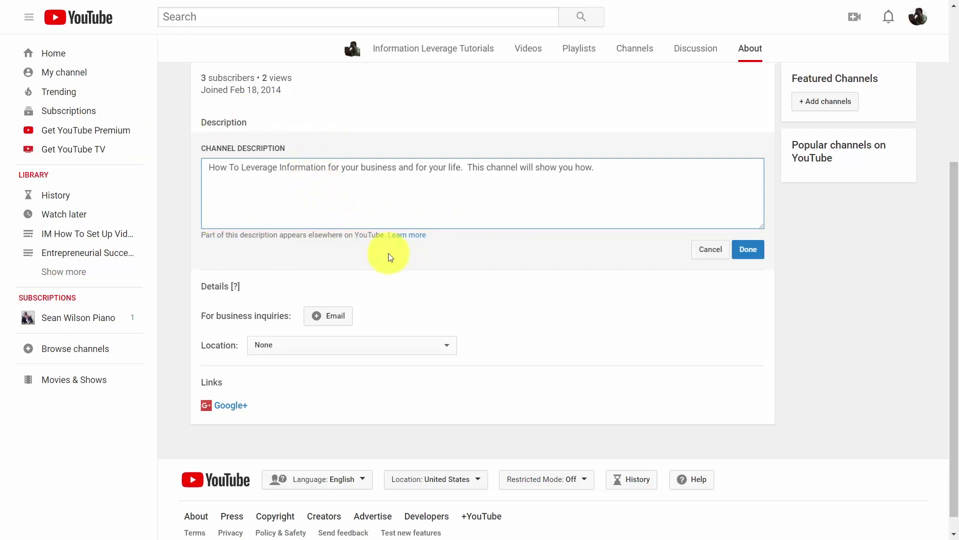
{"action": "left_click", "coordinate": [753, 252]}
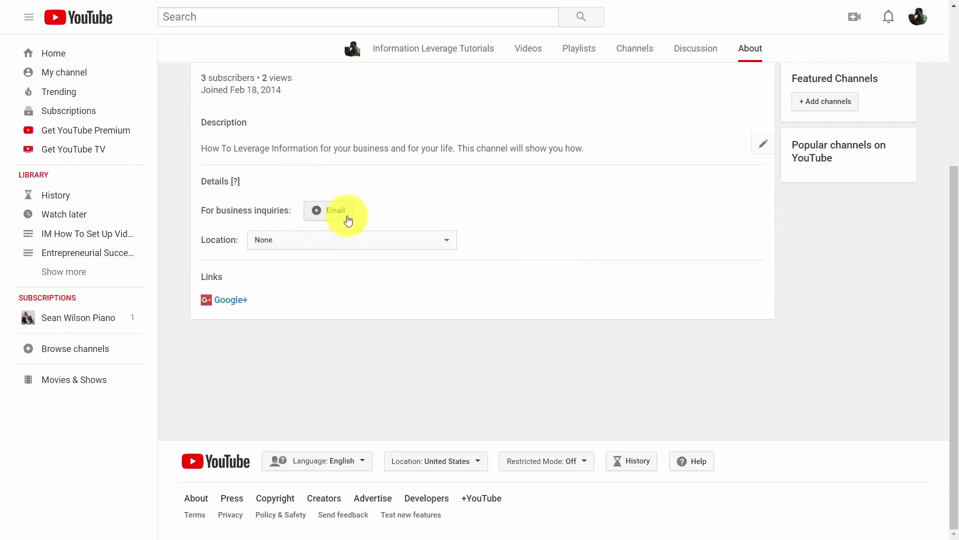
- Add the business inquiries e-mail and custom links for Get More of Our Tutorials, Facebook, Twitter, LinkedIn and Skillshare, overlaying the first 5 on channel art
{"action": "left_click", "coordinate": [316, 212]}
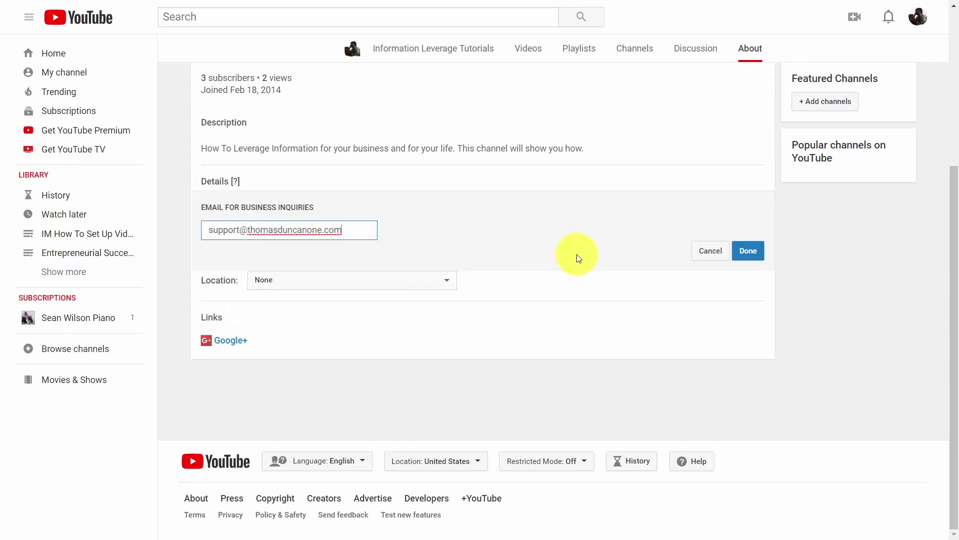
{"action": "left_click", "coordinate": [748, 251]}
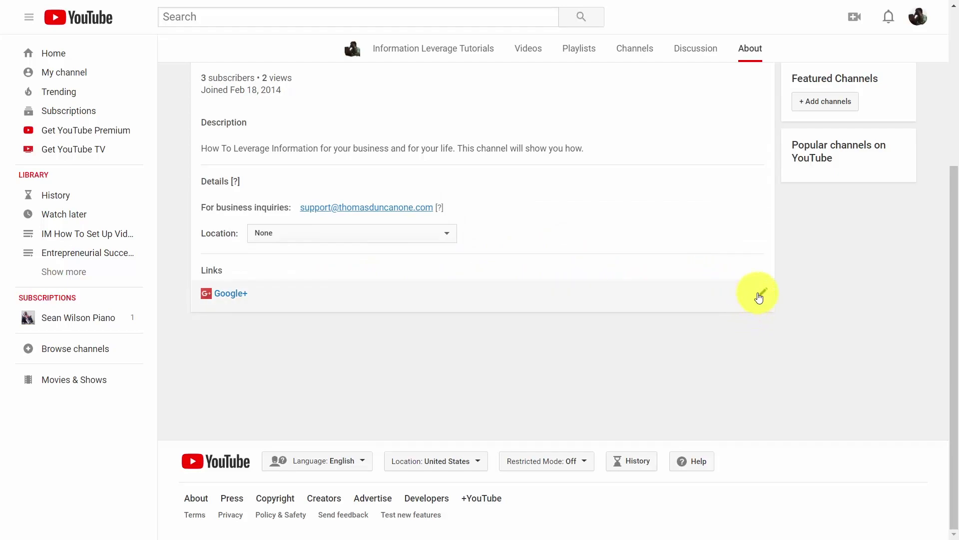
{"action": "left_click", "coordinate": [763, 294]}
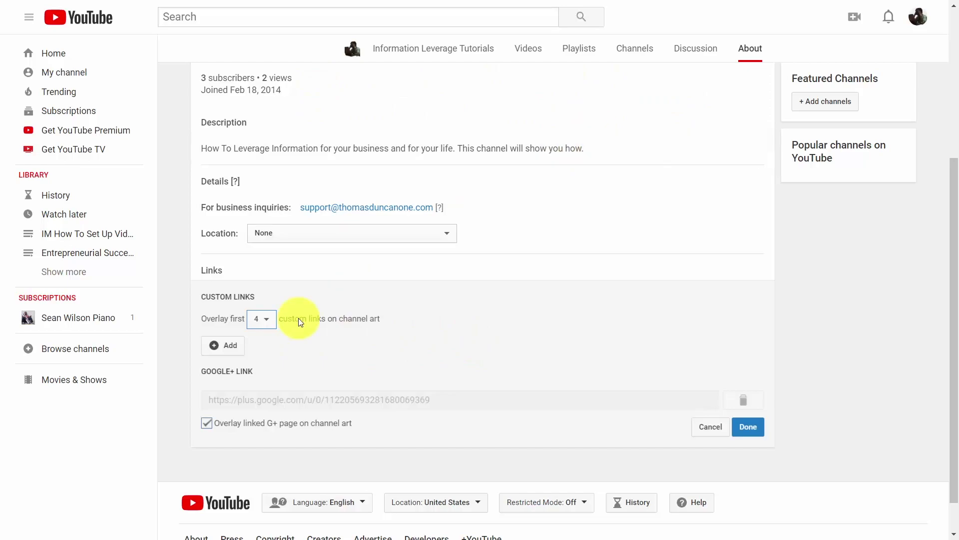
{"action": "left_click", "coordinate": [216, 344]}
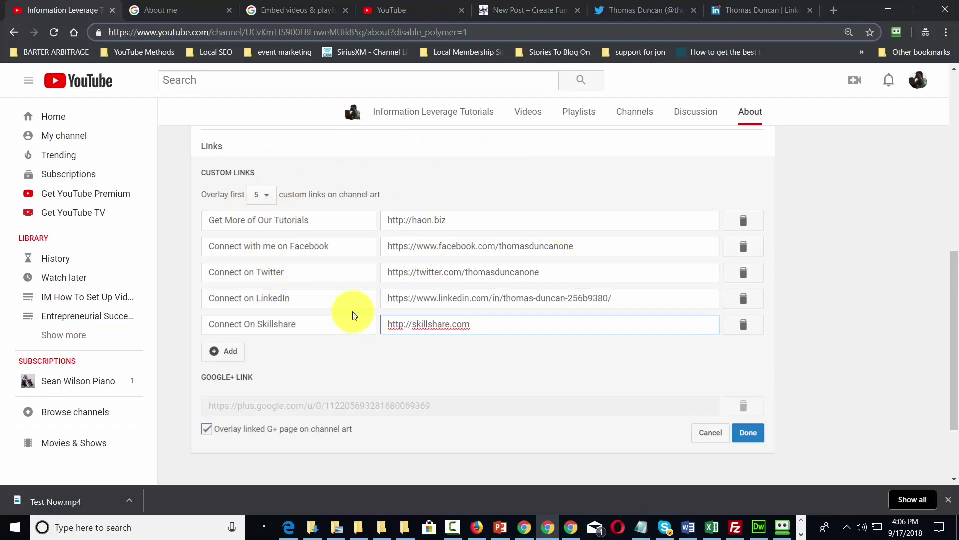
{"action": "left_click", "coordinate": [748, 433]}
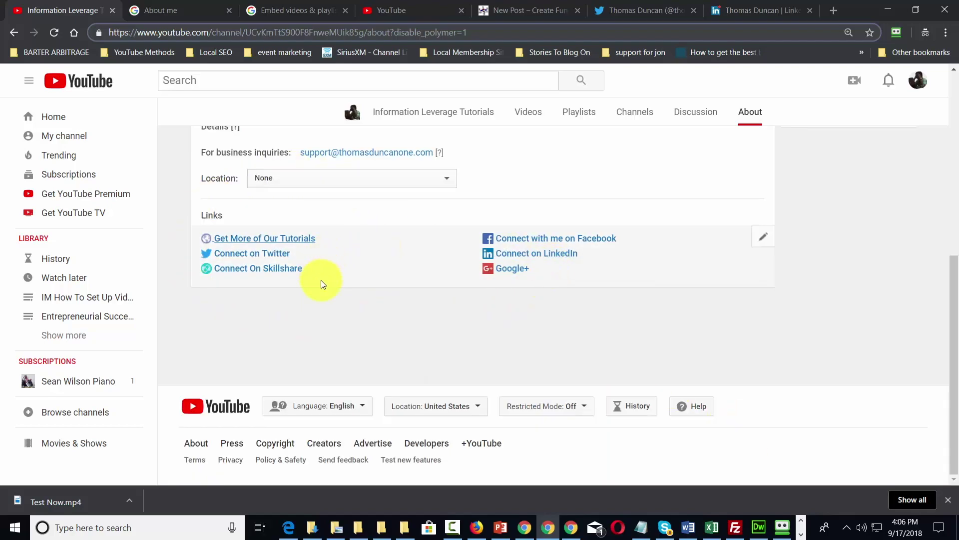
{"action": "scroll", "coordinate": [457, 340], "scroll_direction": "up", "scroll_amount": 6}
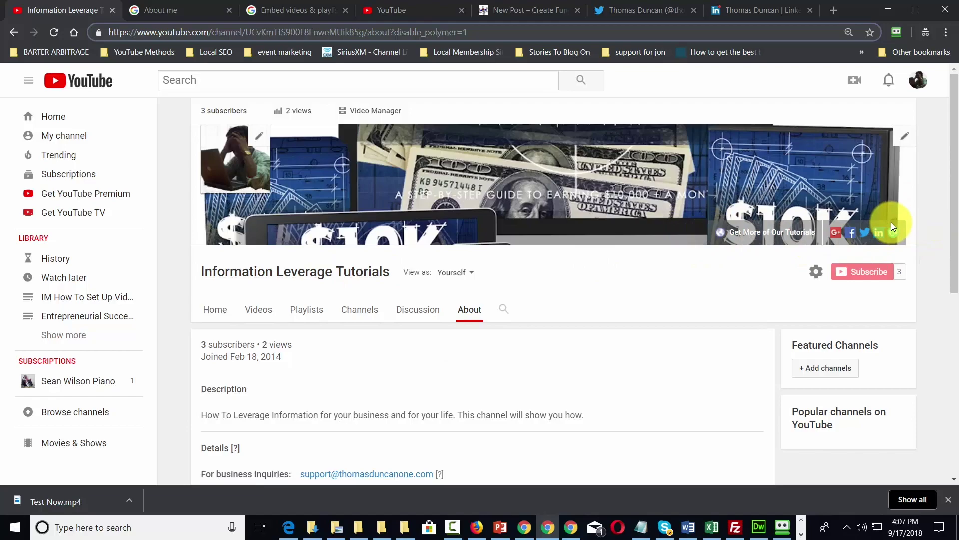
- Feature the 2:57 Live Stream video for returning subscribers as "Introduction to Our Channel", with Latest upload as default content
{"action": "key", "text": "alt+Left"}
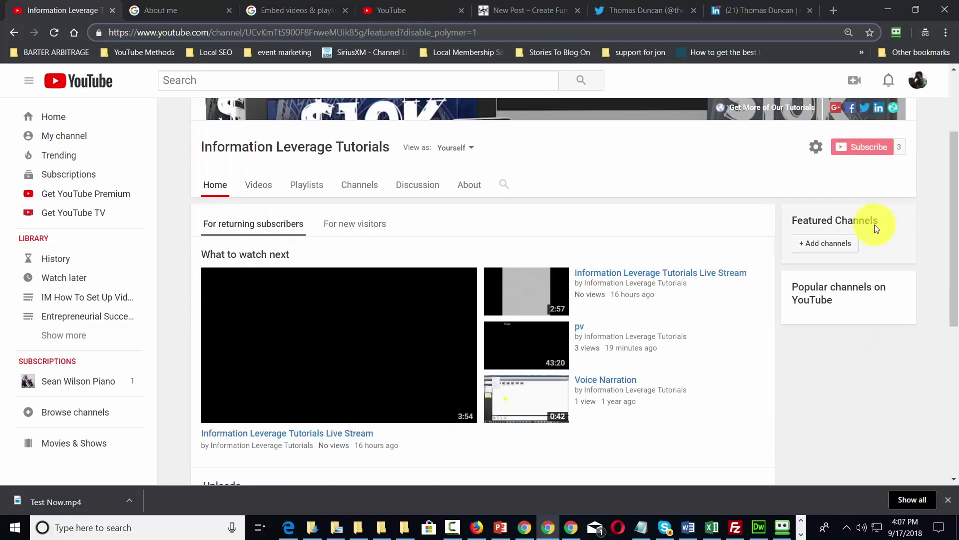
{"action": "left_click", "coordinate": [760, 249]}
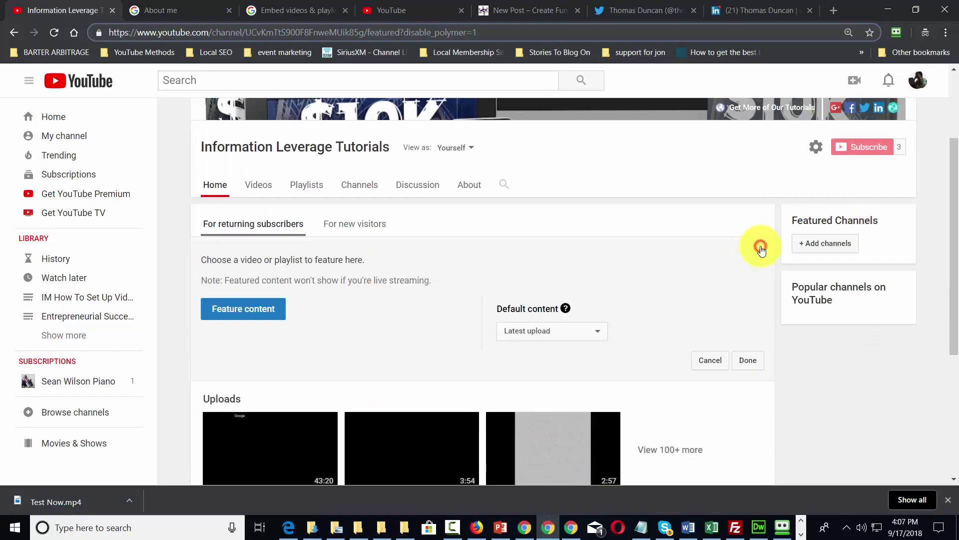
{"action": "scroll", "coordinate": [582, 253], "scroll_direction": "down", "scroll_amount": 1}
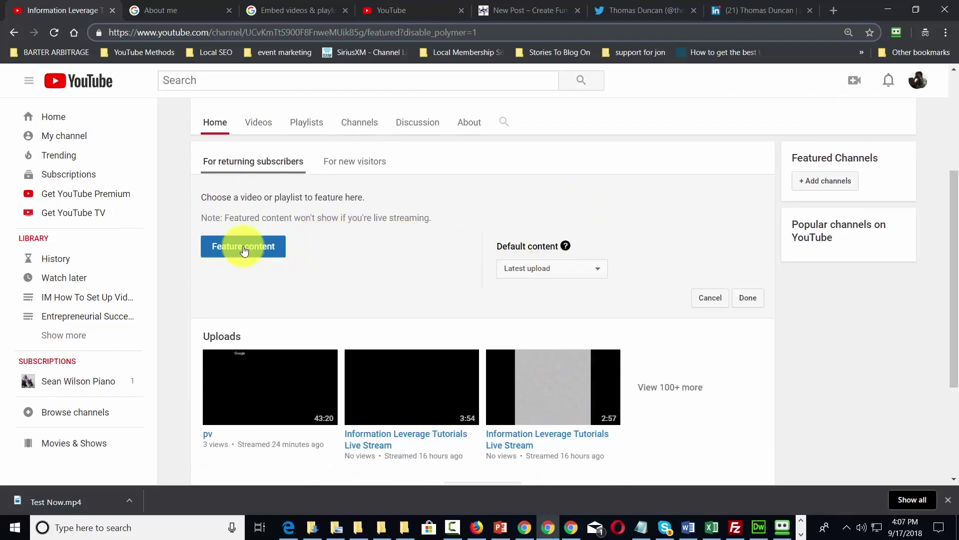
{"action": "left_click", "coordinate": [568, 416]}
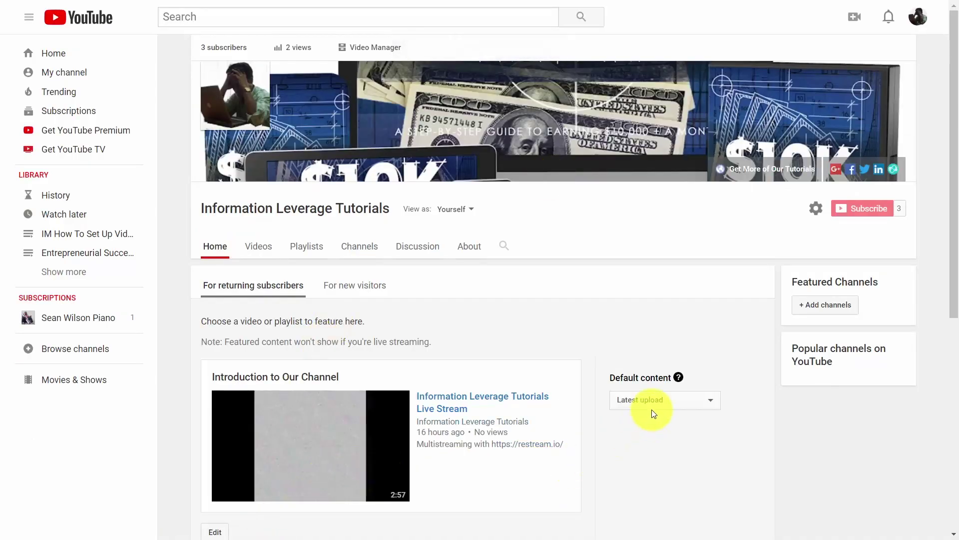
{"action": "left_click", "coordinate": [671, 400]}
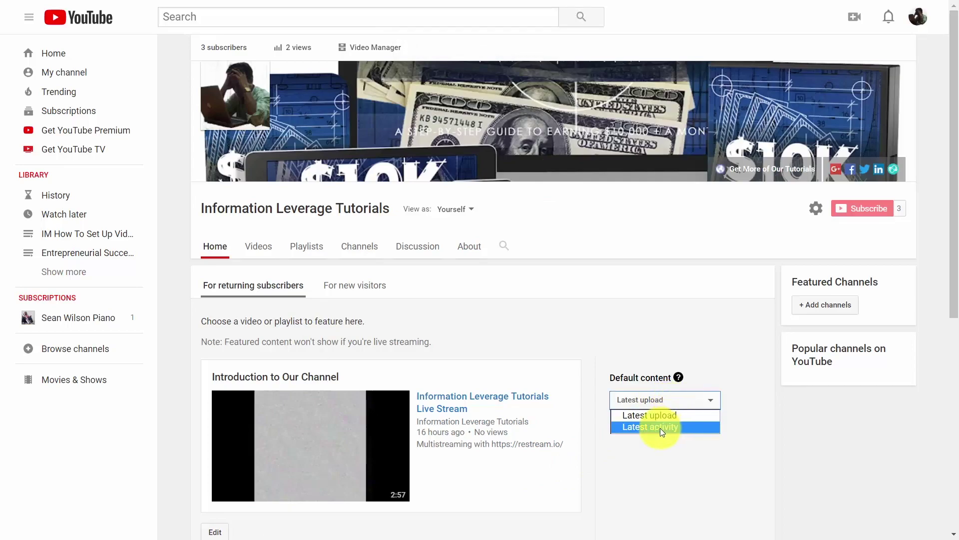
{"action": "left_click", "coordinate": [660, 428]}
{"action": "left_click", "coordinate": [660, 408]}
{"action": "left_click", "coordinate": [660, 414]}
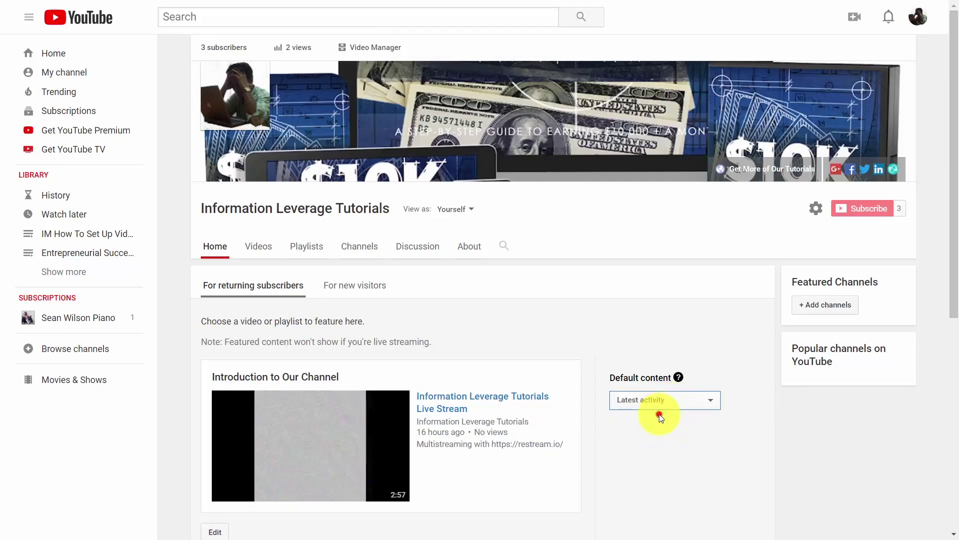
{"action": "scroll", "coordinate": [659, 414], "scroll_direction": "down", "scroll_amount": 3}
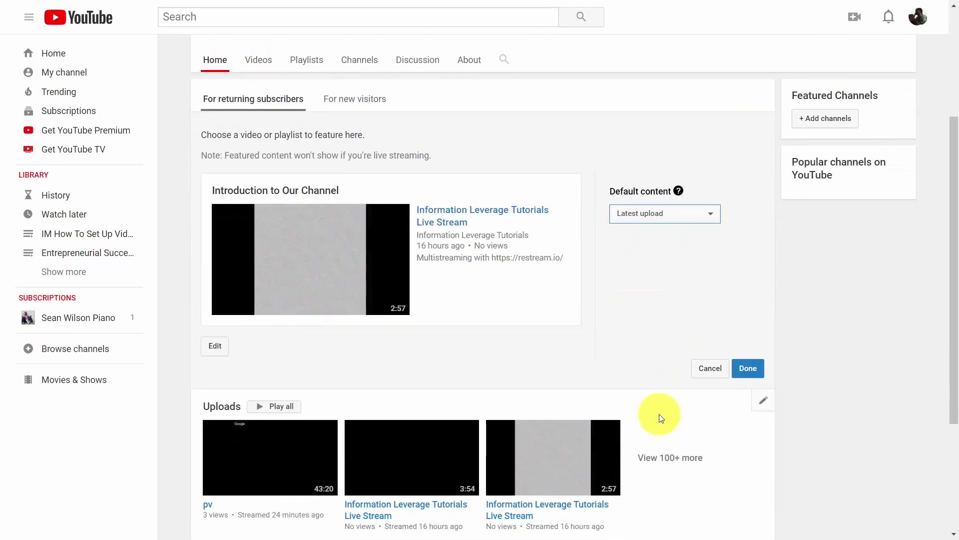
{"action": "scroll", "coordinate": [658, 382], "scroll_direction": "up", "scroll_amount": 1}
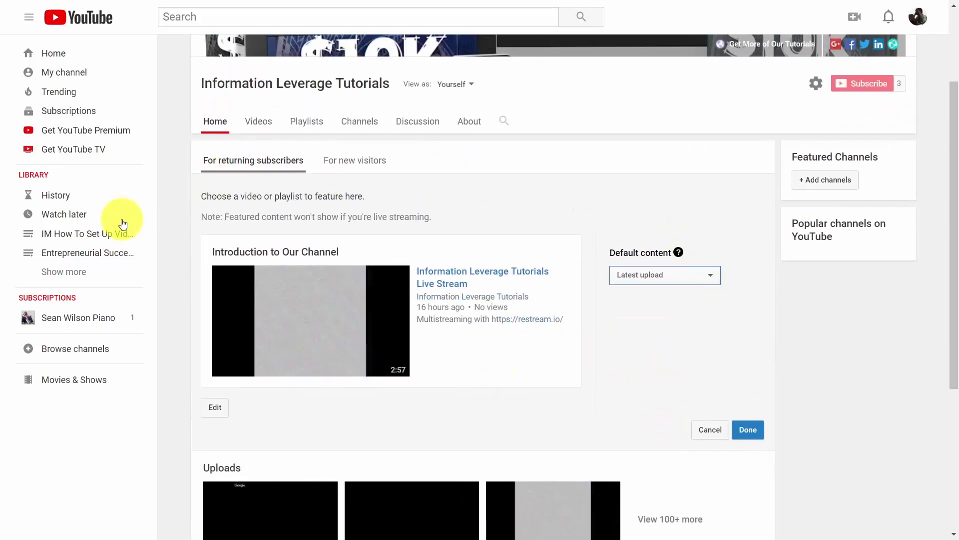
{"action": "left_click", "coordinate": [747, 430]}
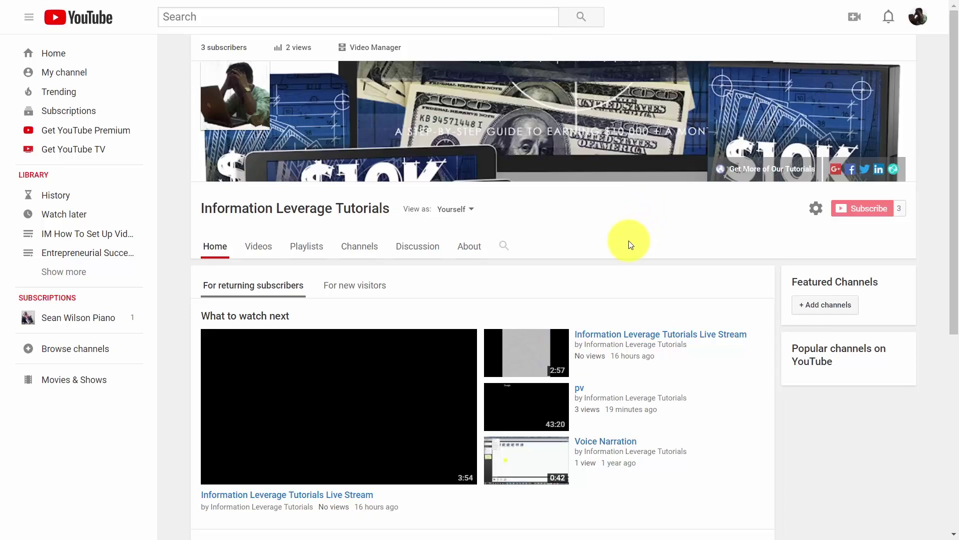
- Set the Getresponse3 video as the channel trailer for new visitors
{"action": "scroll", "coordinate": [631, 244], "scroll_direction": "down", "scroll_amount": 1}
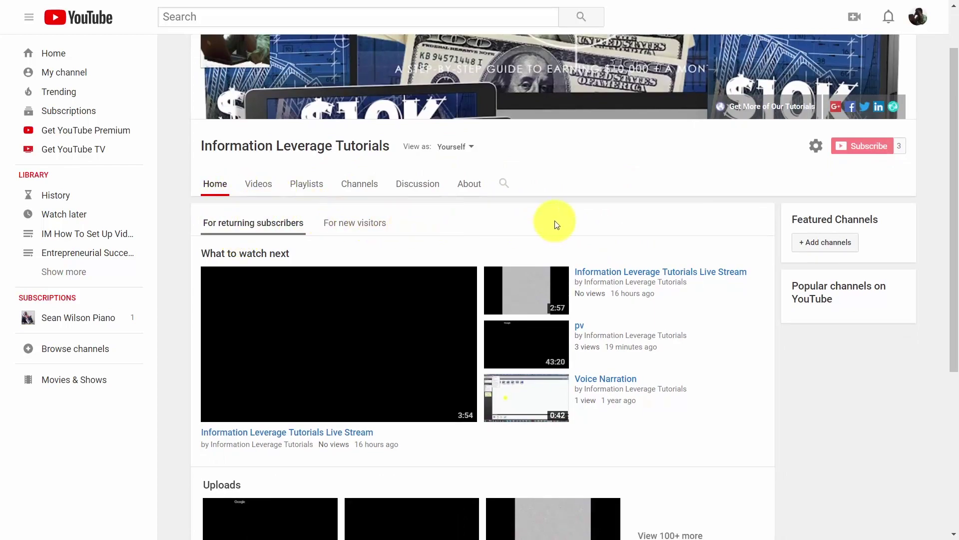
{"action": "scroll", "coordinate": [554, 220], "scroll_direction": "down", "scroll_amount": 1}
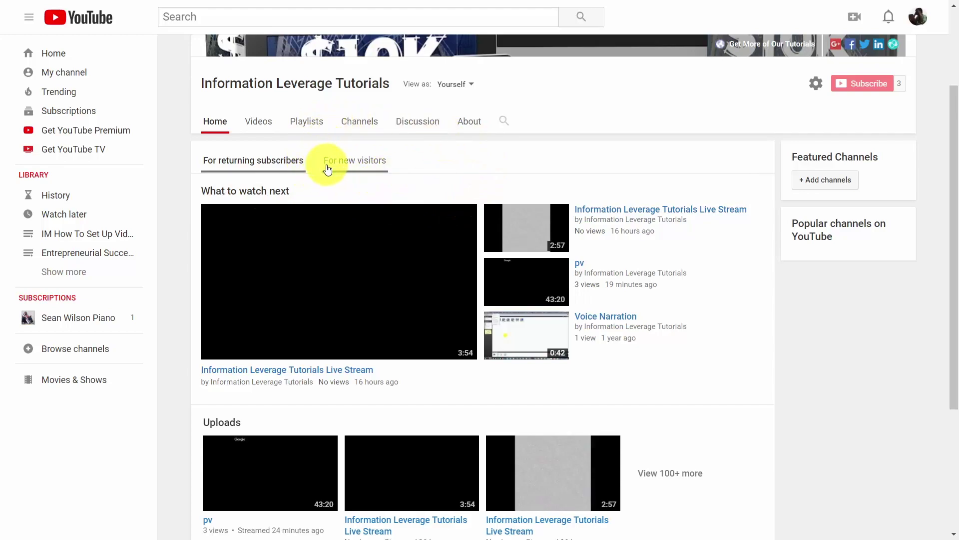
{"action": "left_click", "coordinate": [353, 161]}
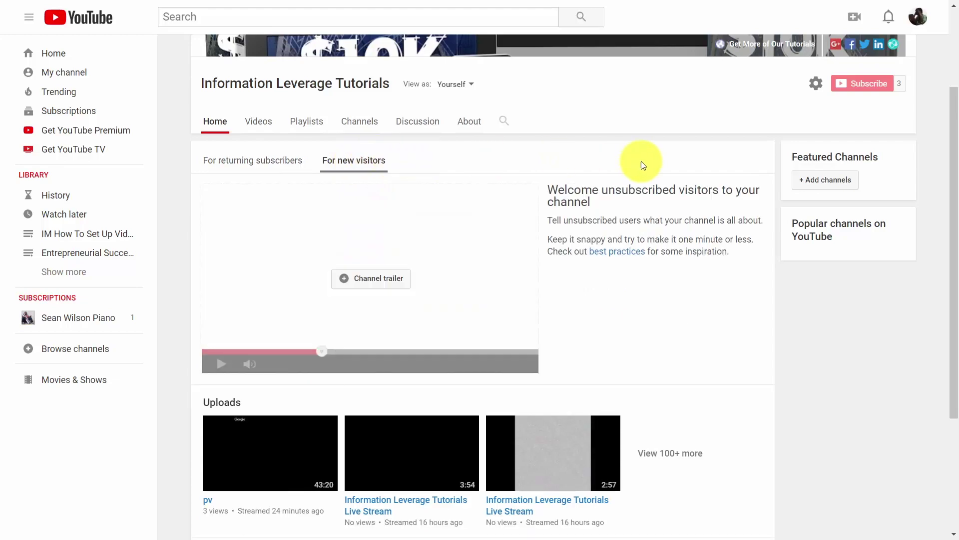
{"action": "scroll", "coordinate": [480, 123], "scroll_direction": "down", "scroll_amount": 1}
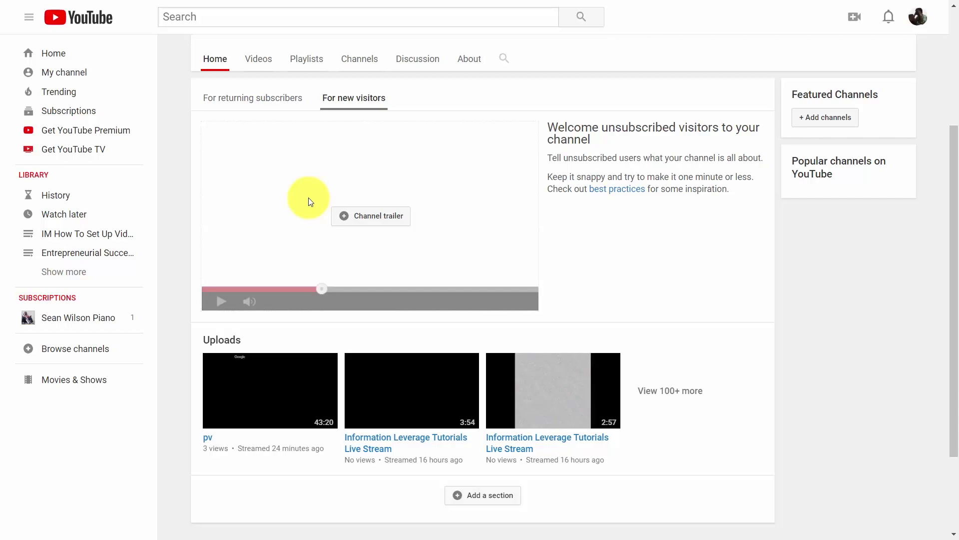
{"action": "left_click", "coordinate": [364, 219]}
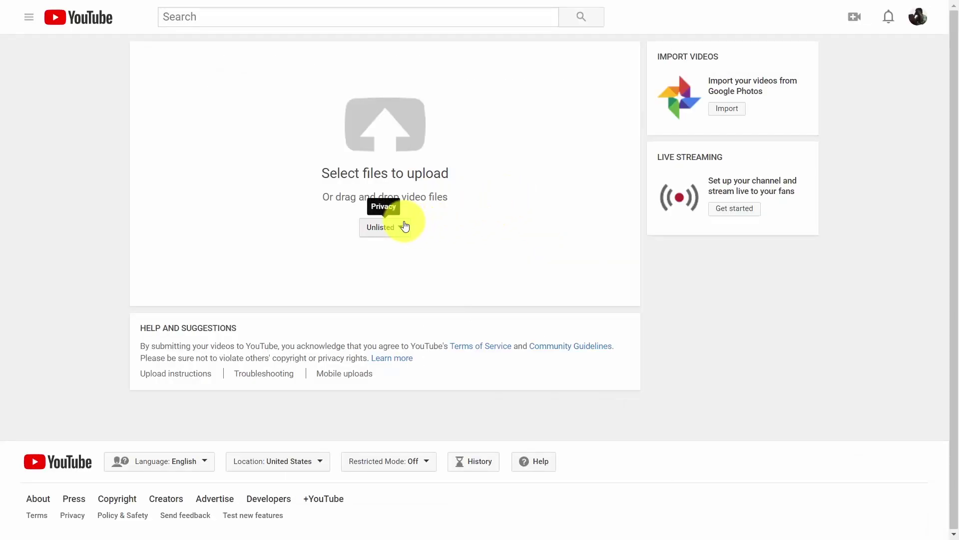
{"action": "left_click", "coordinate": [403, 227]}
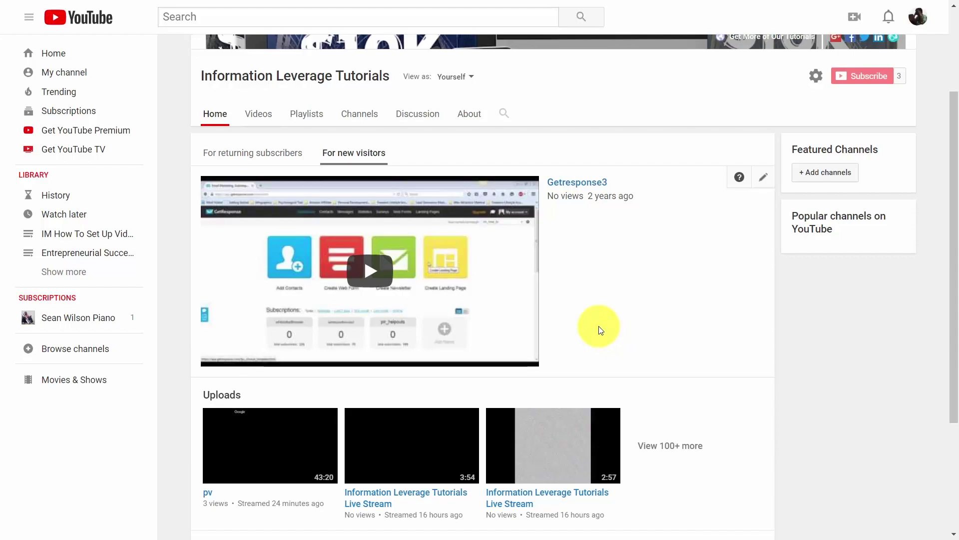
{"action": "scroll", "coordinate": [614, 280], "scroll_direction": "up", "scroll_amount": 3}
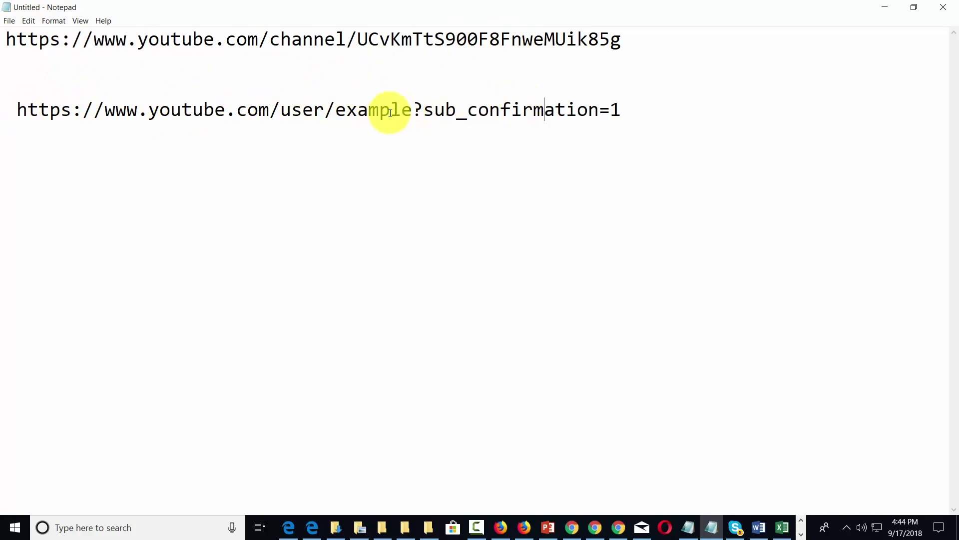
- Append "/?sub_confirmation=1" to the end of the channel URL, copying the parameter from the example link below it
{"action": "left_click_drag", "start_coordinate": [413, 107], "coordinate": [619, 109]}
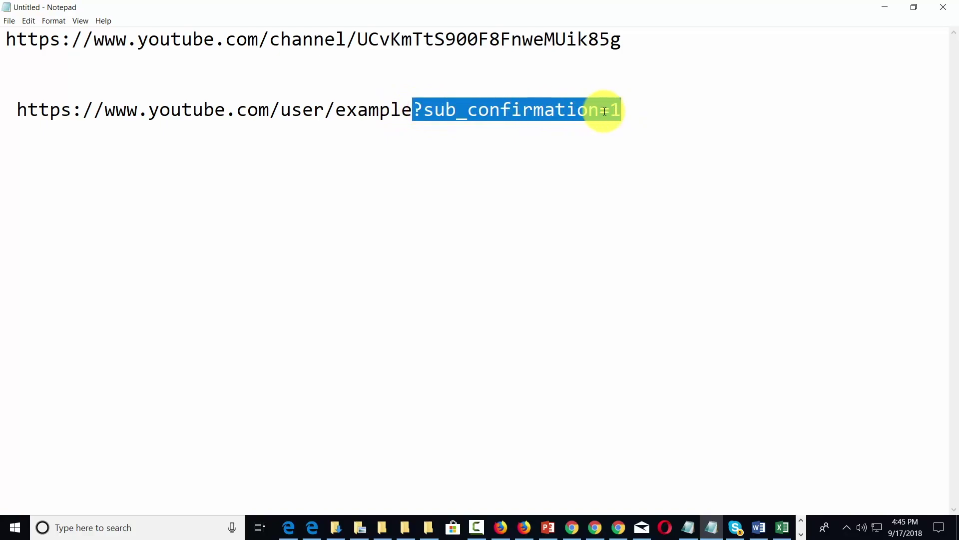
{"action": "right_click", "coordinate": [538, 119]}
{"action": "left_click", "coordinate": [563, 154]}
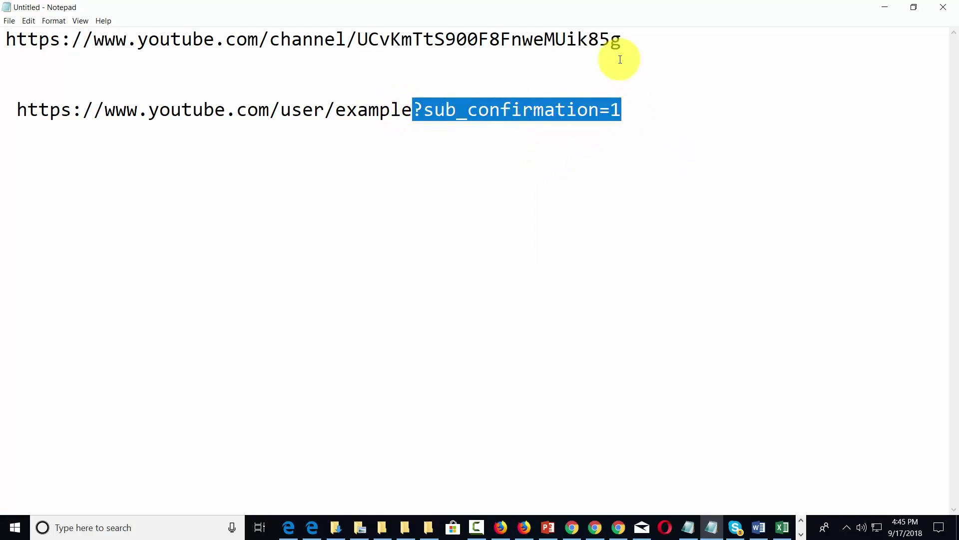
{"action": "left_click", "coordinate": [620, 39]}
{"action": "type", "text": "/"}
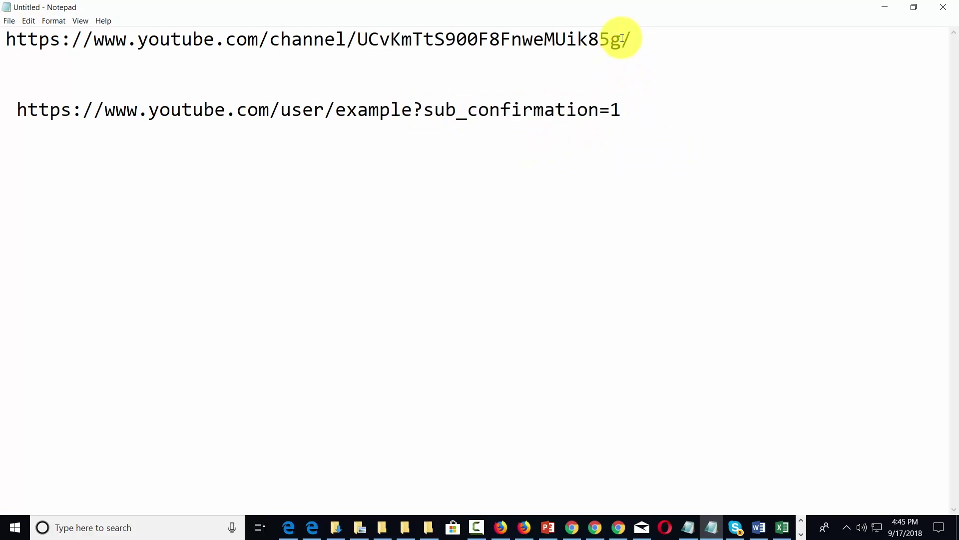
{"action": "key", "text": "ctrl+v"}
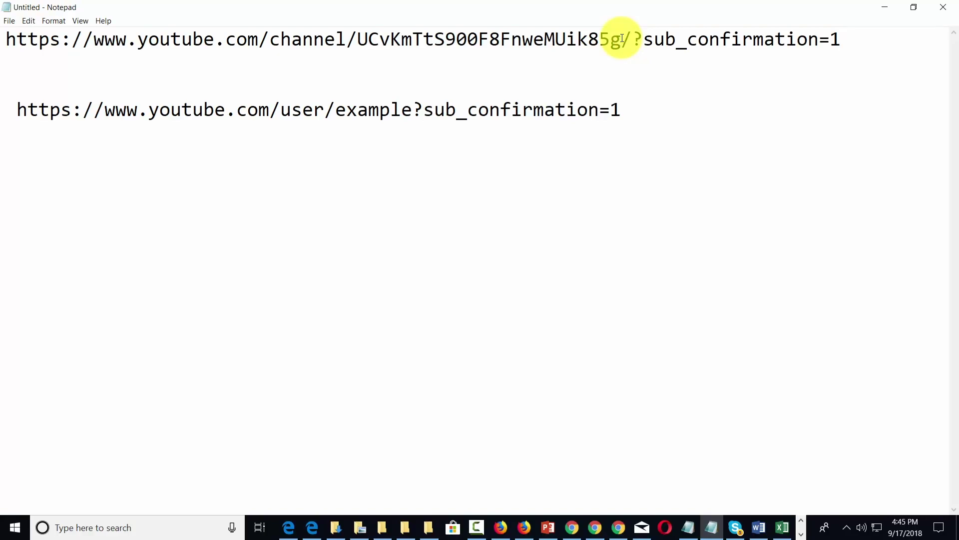
- Copy the full subscribe link, load it in the InPrivate browser window to test it, and pause the channel trailer
{"action": "left_click_drag", "start_coordinate": [841, 40], "coordinate": [9, 38]}
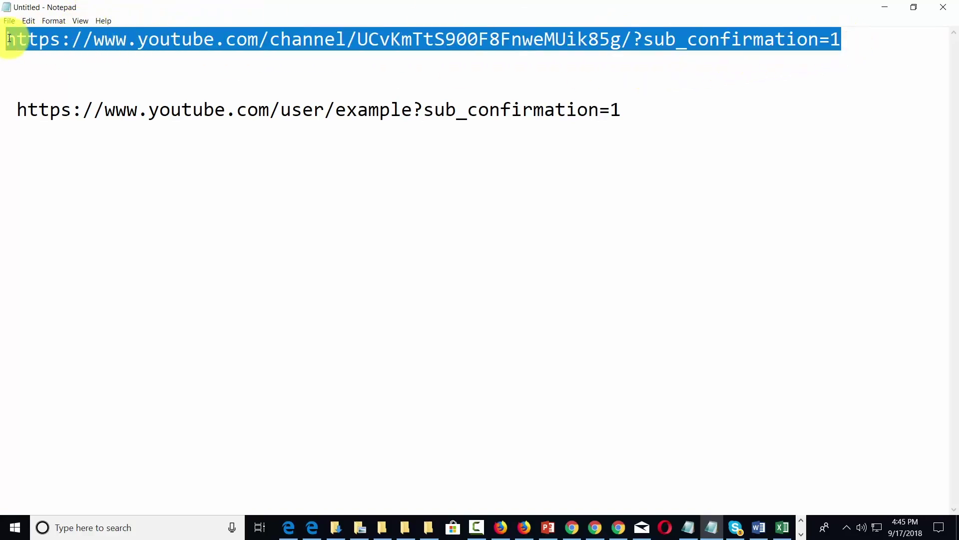
{"action": "right_click", "coordinate": [9, 38]}
{"action": "left_click", "coordinate": [30, 71]}
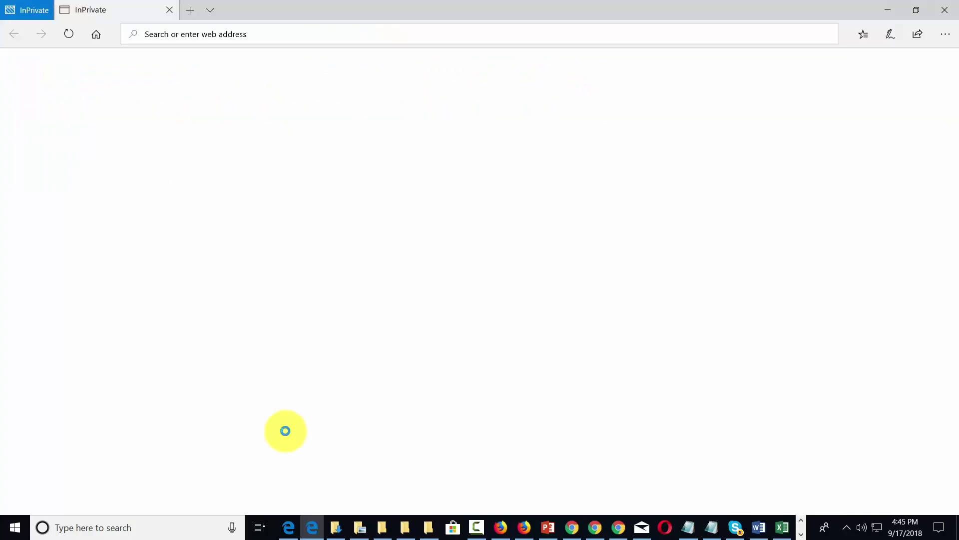
{"action": "left_click", "coordinate": [159, 36]}
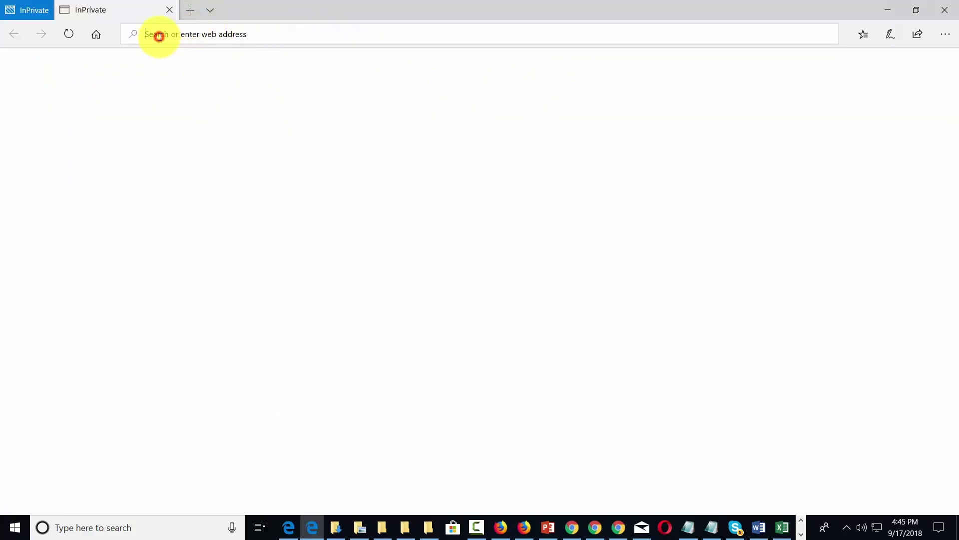
{"action": "right_click", "coordinate": [159, 36]}
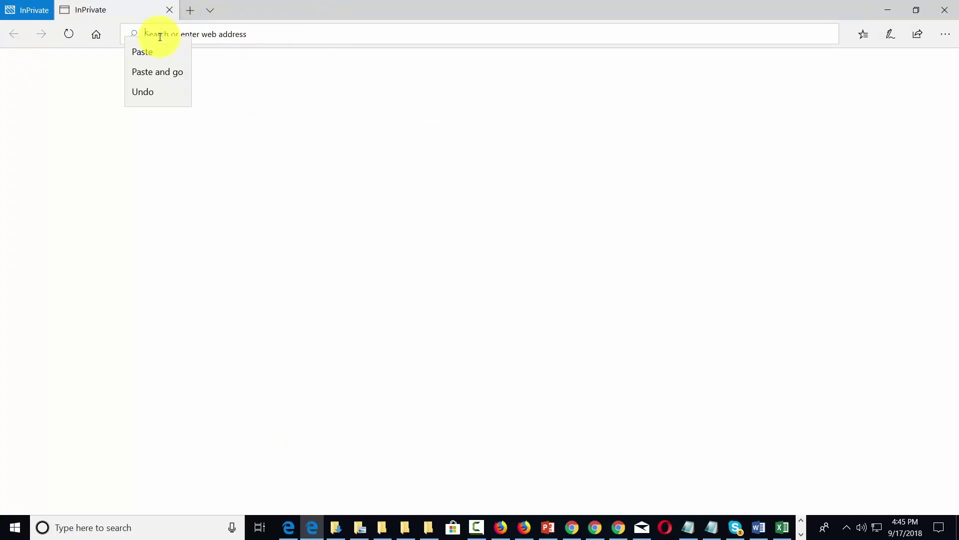
{"action": "left_click", "coordinate": [167, 71]}
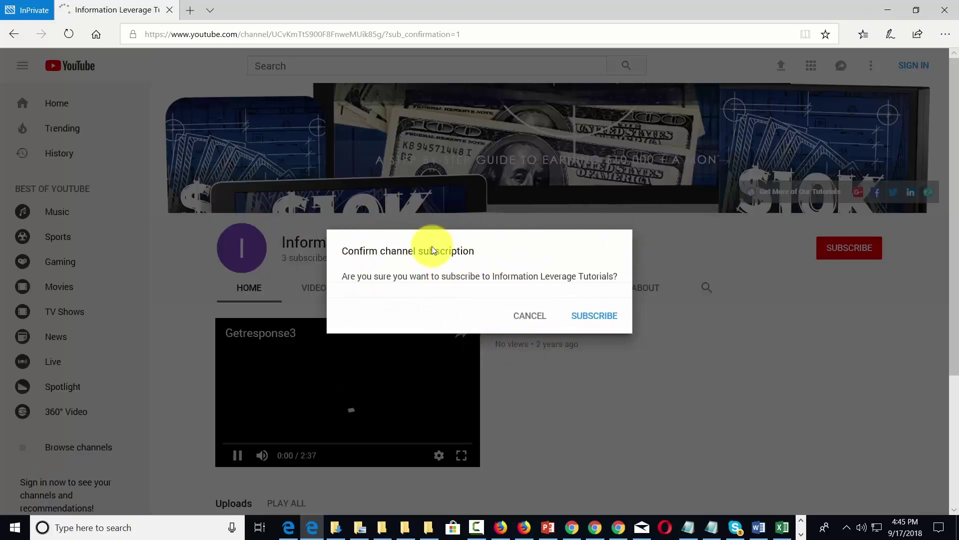
{"action": "left_click", "coordinate": [241, 453]}
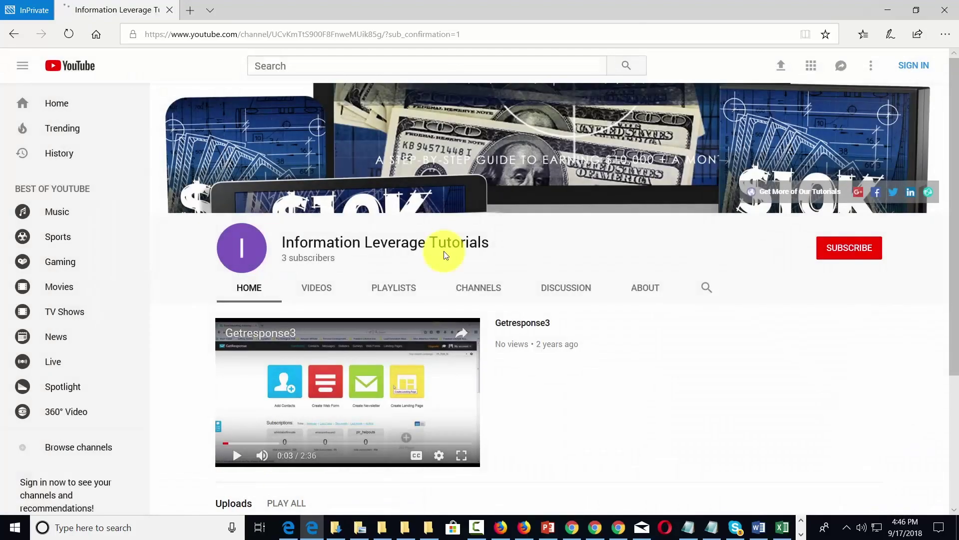
- Switch back to the signed-in YouTube window and open the Enhancements of the Test Now video in Creator Studio
{"action": "key", "text": "alt+Tab"}
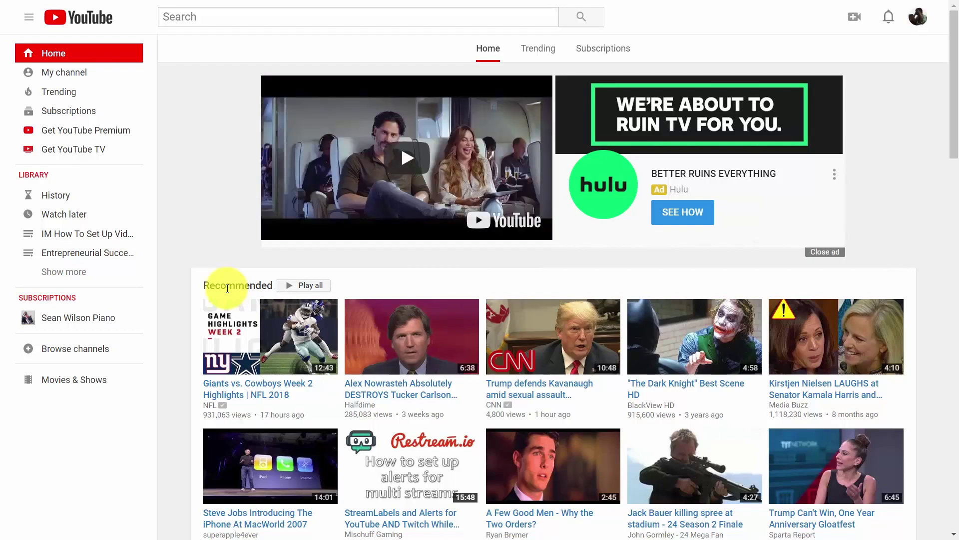
{"action": "left_click", "coordinate": [917, 20]}
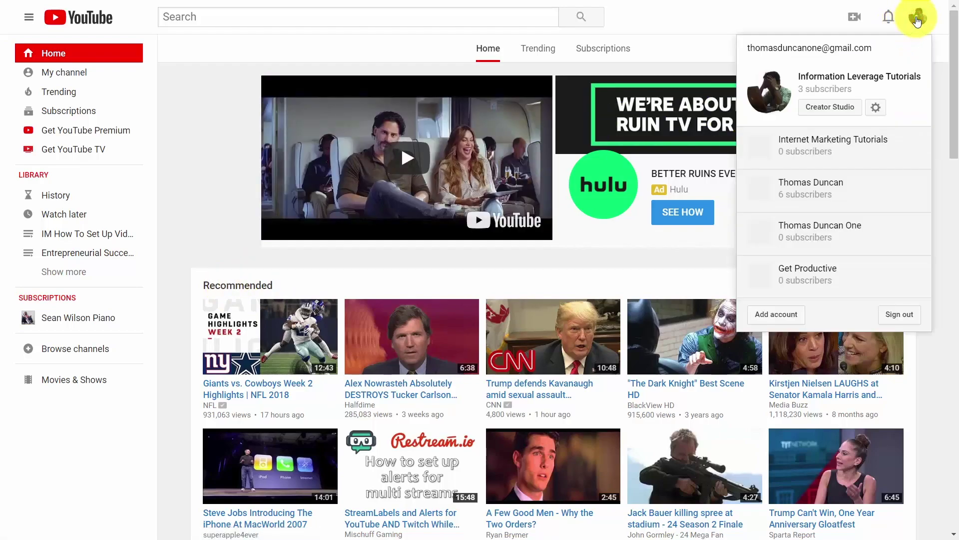
{"action": "left_click", "coordinate": [832, 110]}
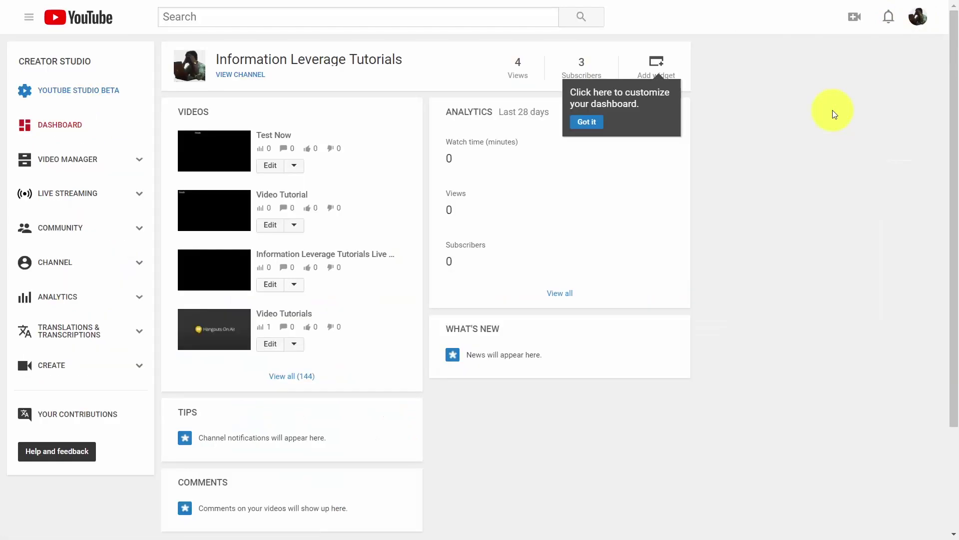
{"action": "left_click", "coordinate": [274, 171]}
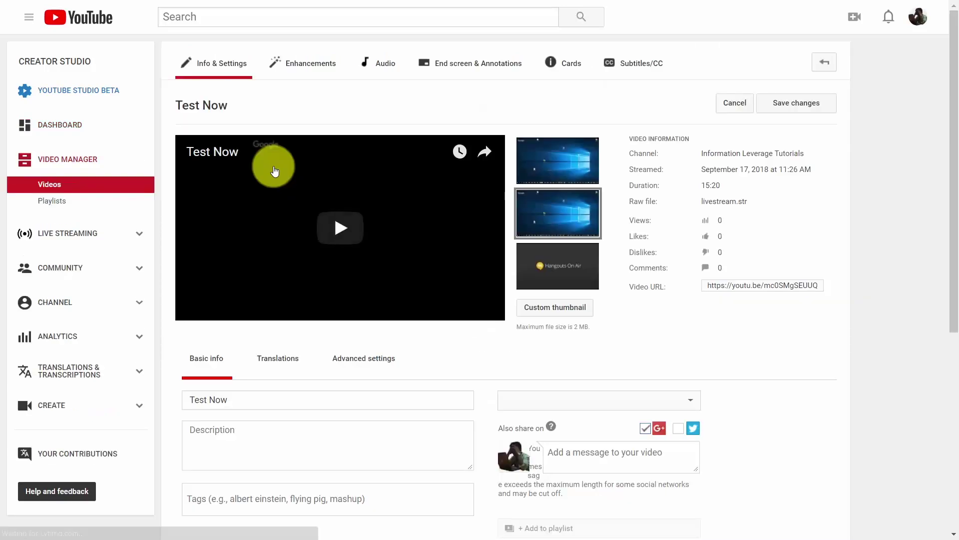
{"action": "left_click", "coordinate": [320, 68]}
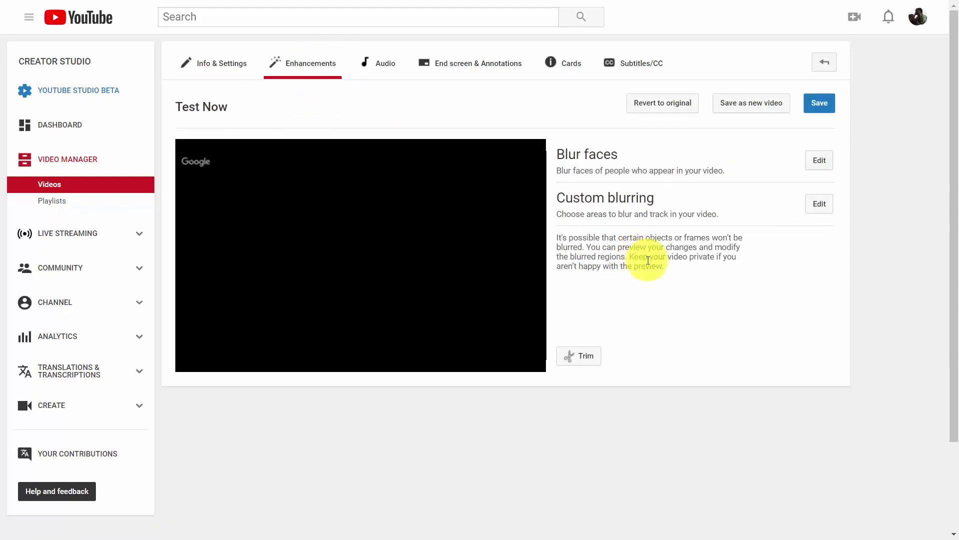
- Try selecting all detected faces for blurring, deselect them all, and leave face blurring without saving
{"action": "left_click", "coordinate": [818, 163]}
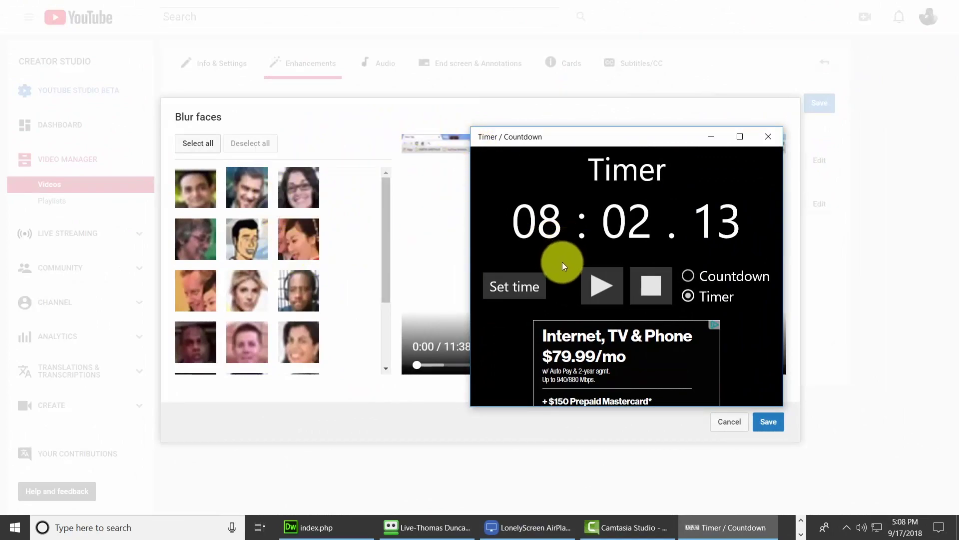
{"action": "left_click", "coordinate": [768, 137]}
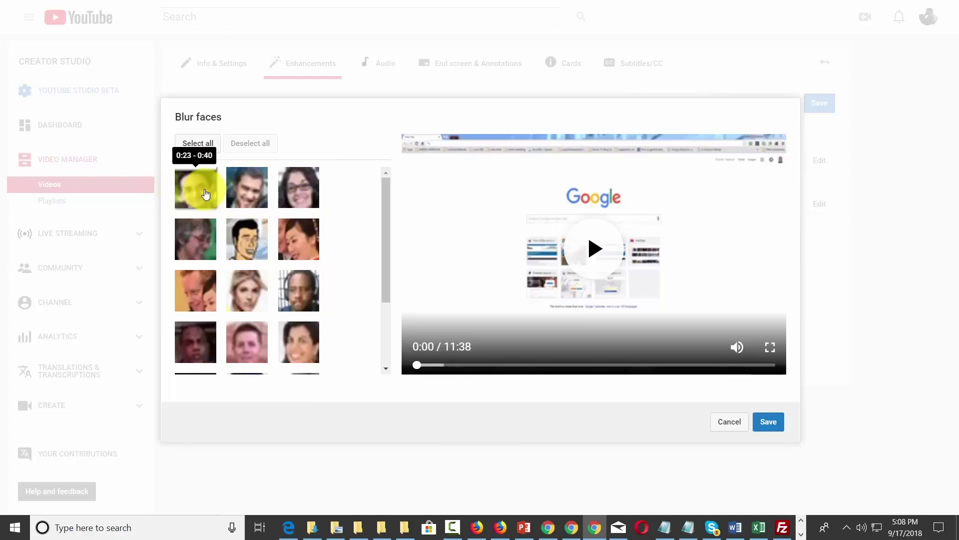
{"action": "left_click", "coordinate": [210, 144]}
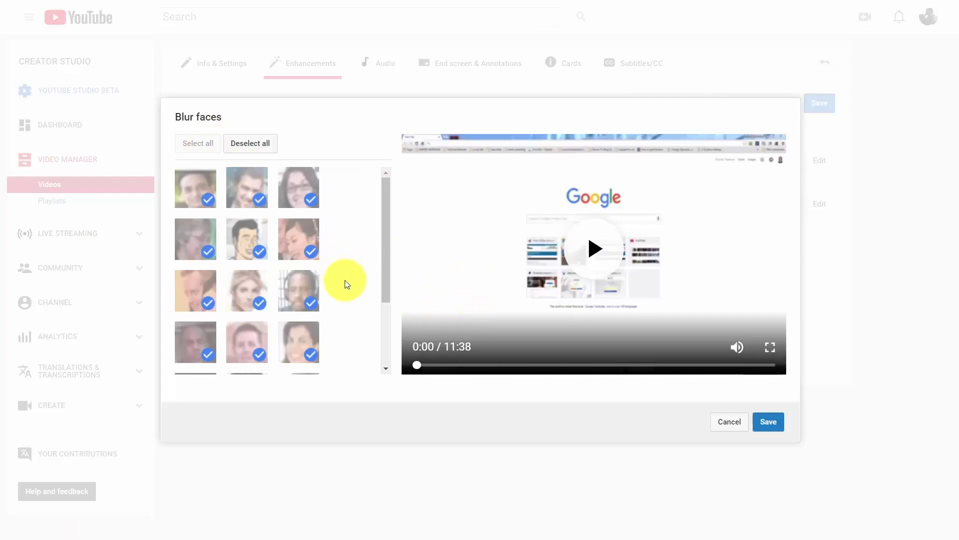
{"action": "left_click", "coordinate": [253, 144]}
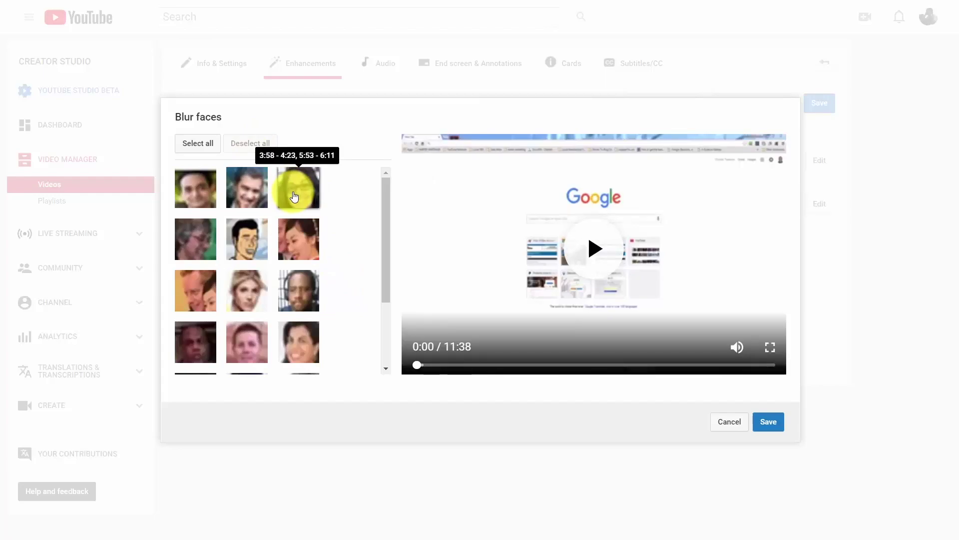
{"action": "key", "text": "Escape"}
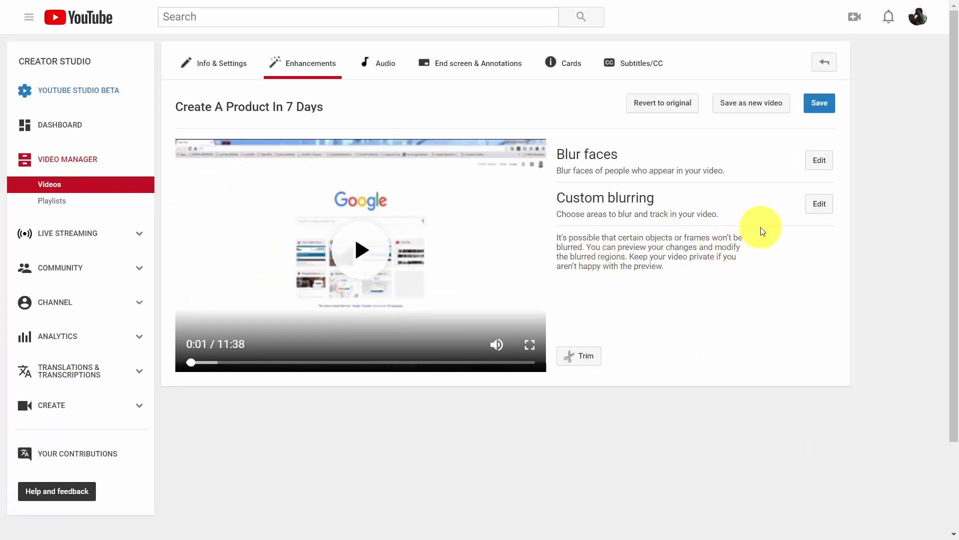
- Apply custom blurring to Create A Product In 7 Days, starting near 3:46, with a large blur area over the frame's lower-left part
{"action": "left_click", "coordinate": [814, 205]}
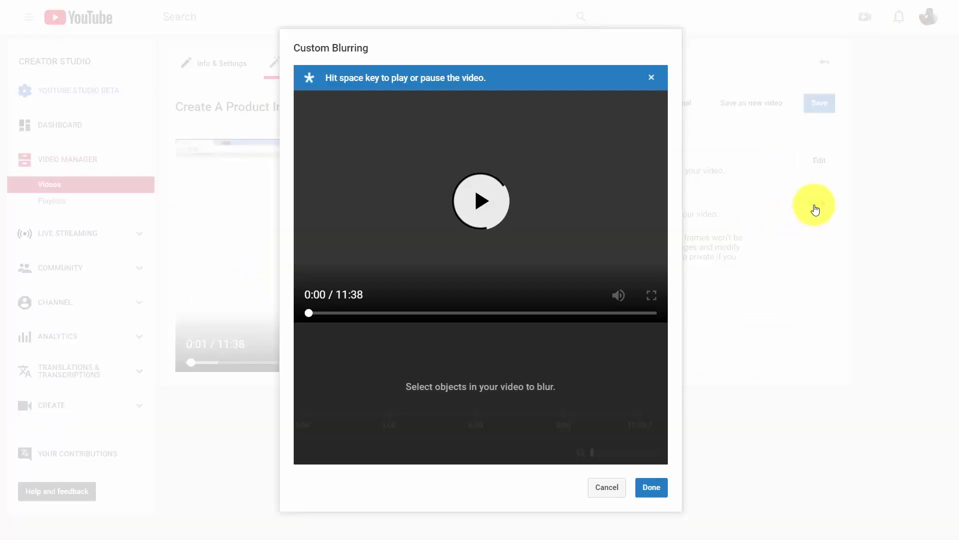
{"action": "left_click", "coordinate": [478, 213]}
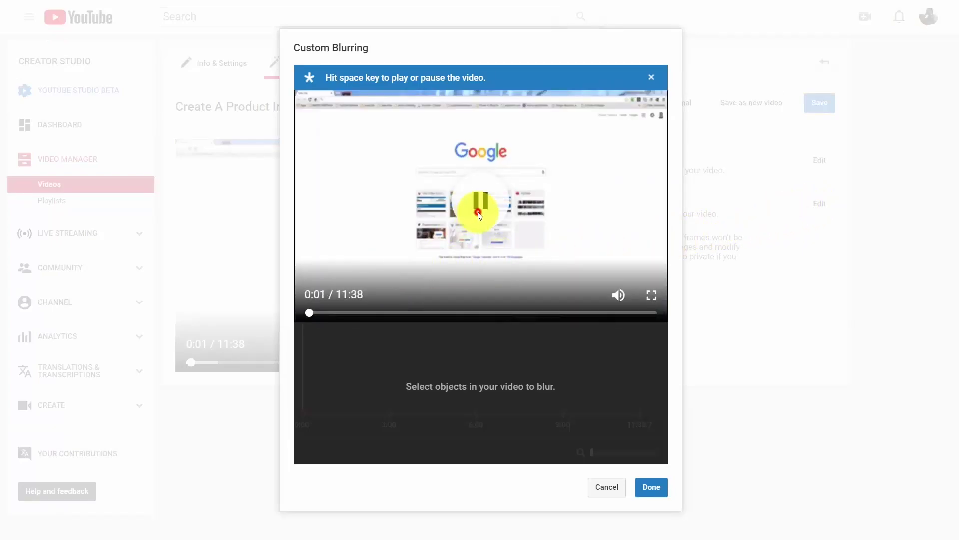
{"action": "left_click_drag", "start_coordinate": [309, 313], "coordinate": [419, 314]}
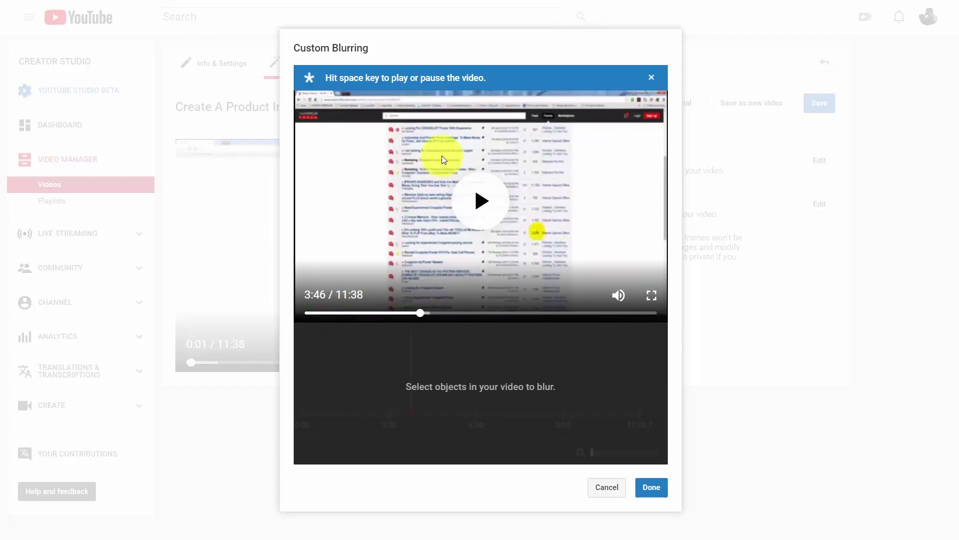
{"action": "left_click", "coordinate": [404, 147]}
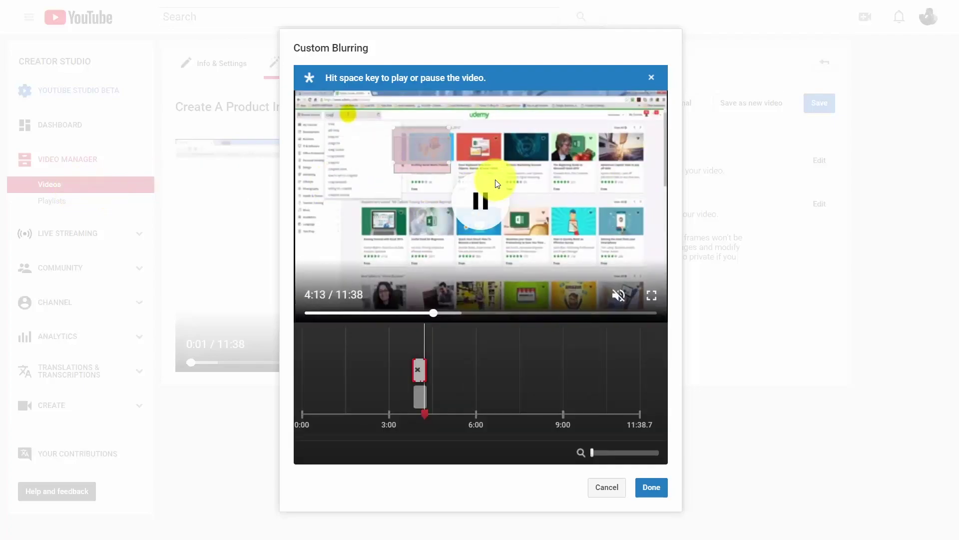
{"action": "left_click_drag", "start_coordinate": [450, 163], "coordinate": [463, 162]}
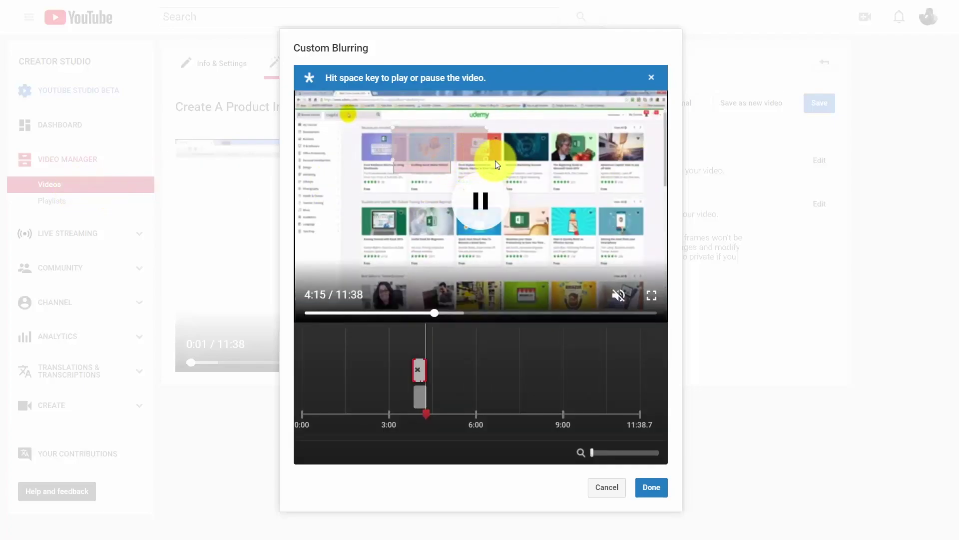
{"action": "left_click_drag", "start_coordinate": [625, 169], "coordinate": [505, 260]}
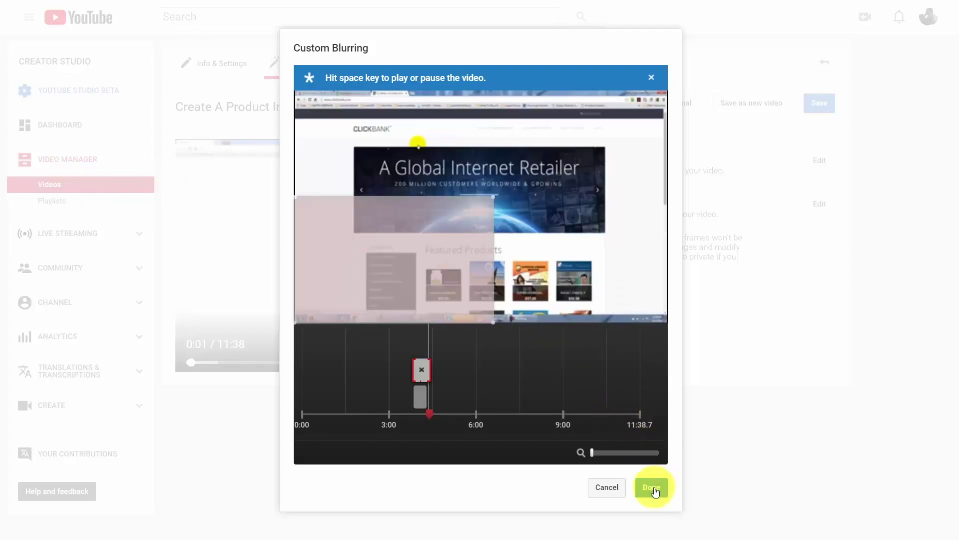
{"action": "left_click", "coordinate": [652, 488]}
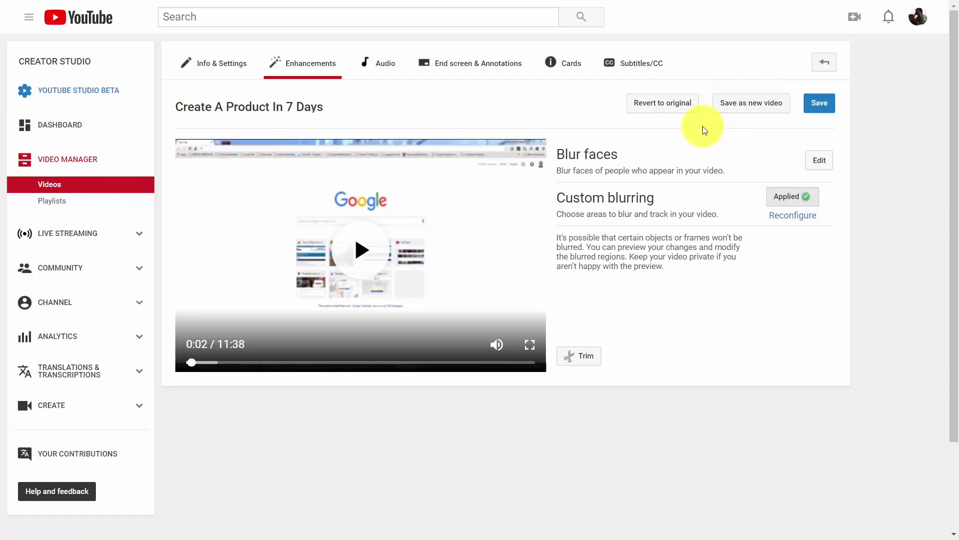
- Upload the "Buy & Sell Using Bitcoin" image as custom thumbnail for the Video Tutorial video and save the changes
{"action": "left_click", "coordinate": [60, 124]}
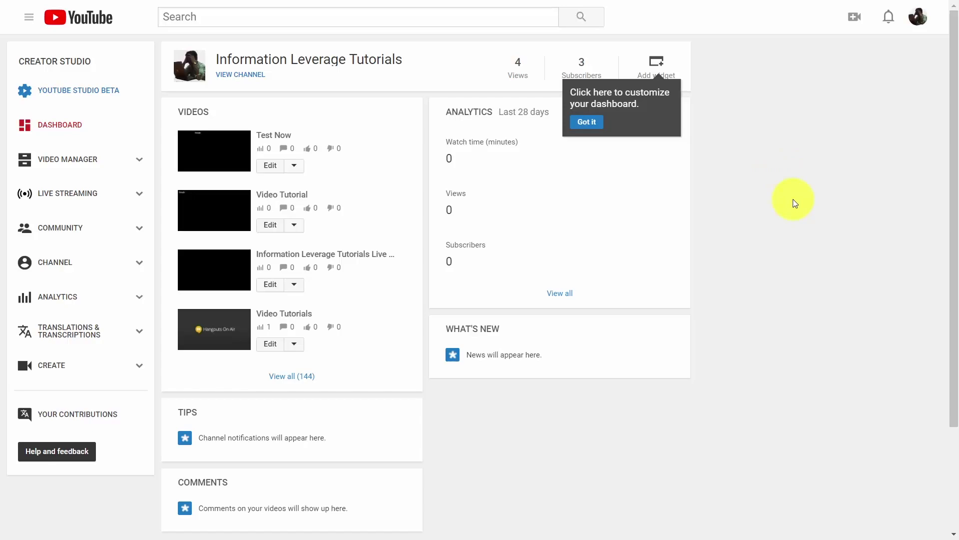
{"action": "left_click", "coordinate": [273, 229]}
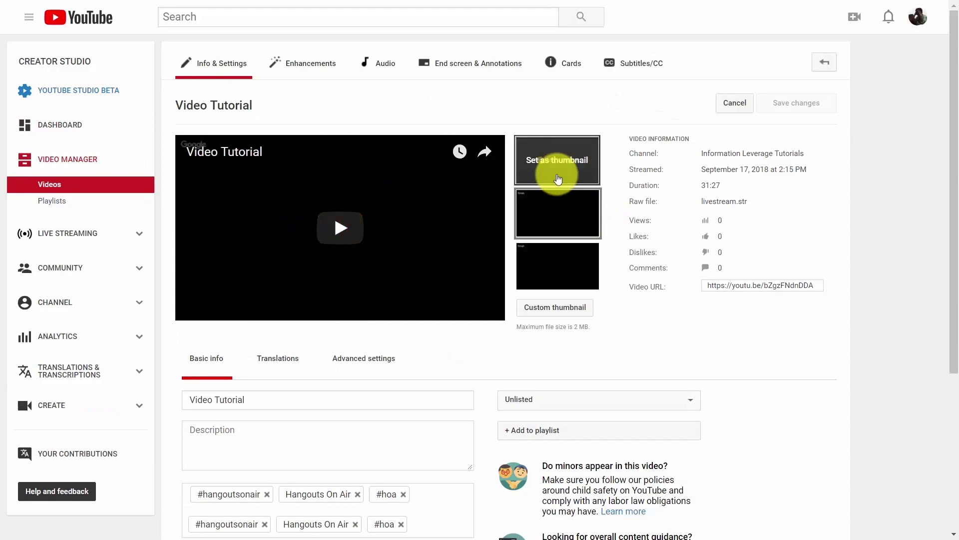
{"action": "left_click", "coordinate": [545, 311]}
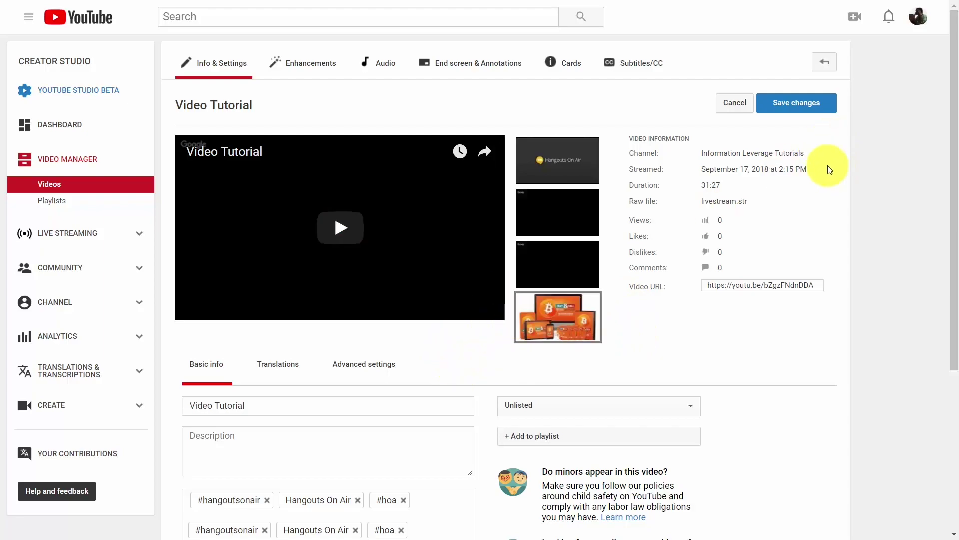
{"action": "left_click", "coordinate": [790, 112]}
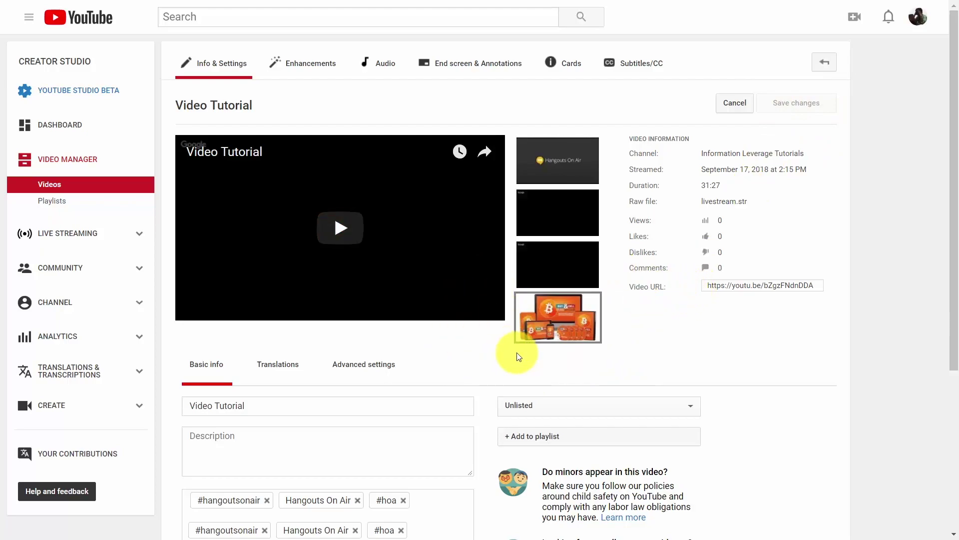
- Open the end screen editor of the Video Tutorial video in Creator Studio and dismiss its introduction
{"action": "left_click", "coordinate": [51, 186]}
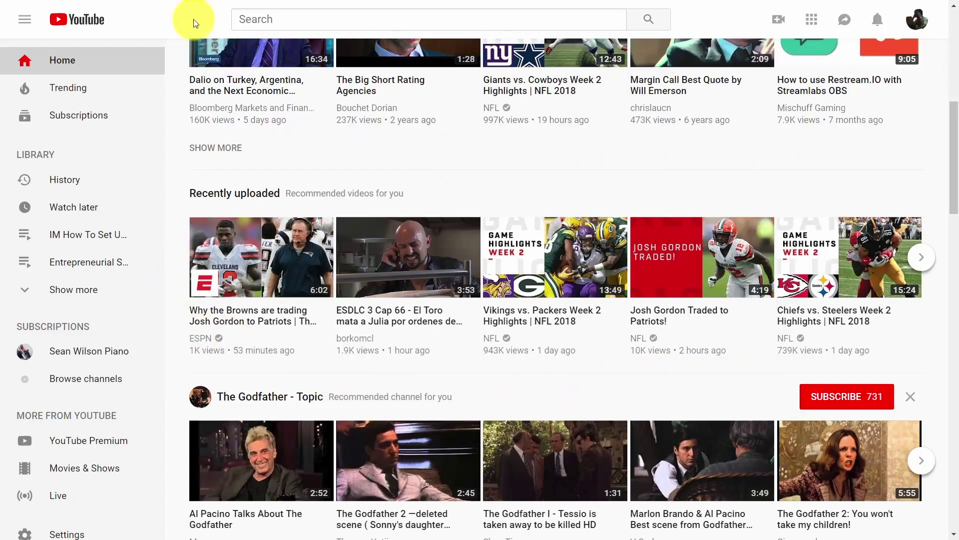
{"action": "scroll", "coordinate": [194, 19], "scroll_direction": "up", "scroll_amount": 9}
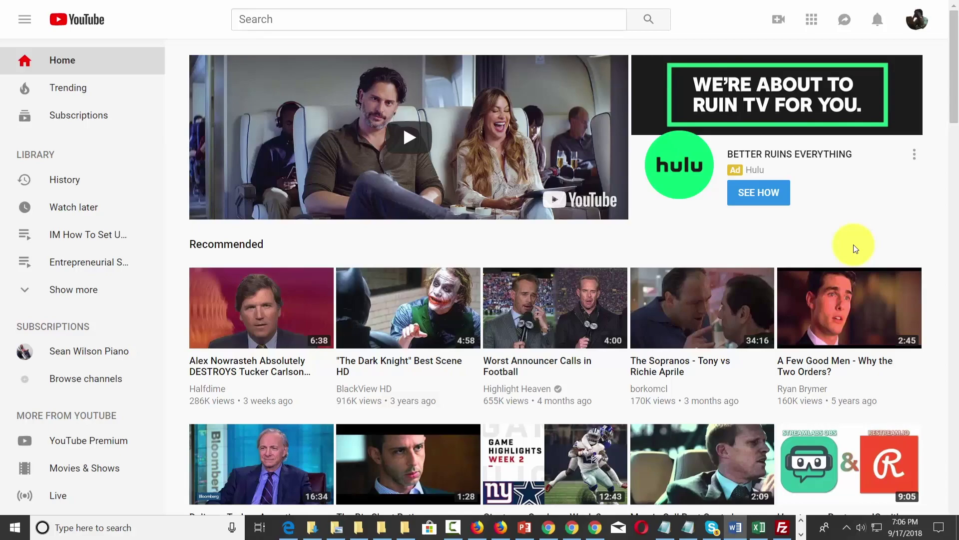
{"action": "left_click", "coordinate": [918, 20]}
{"action": "left_click", "coordinate": [833, 155]}
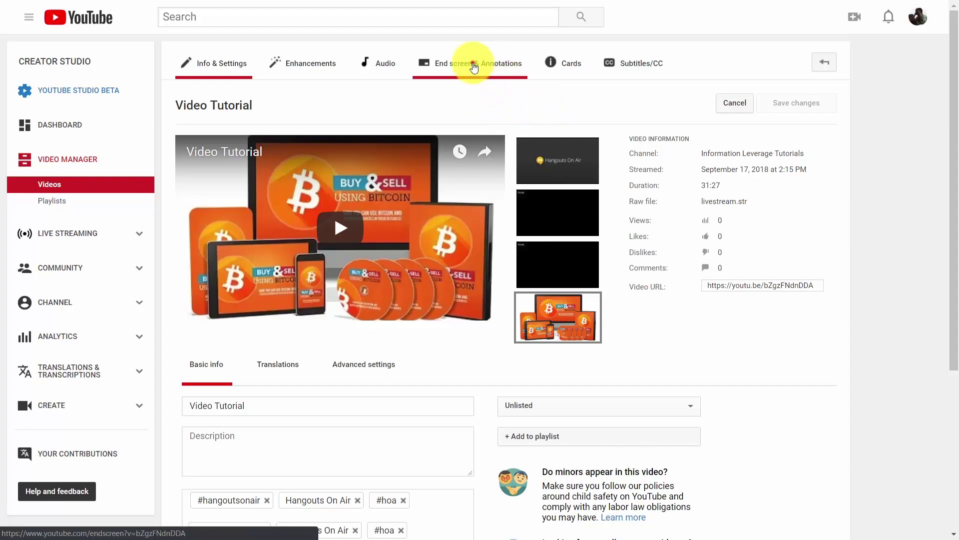
{"action": "left_click", "coordinate": [473, 65]}
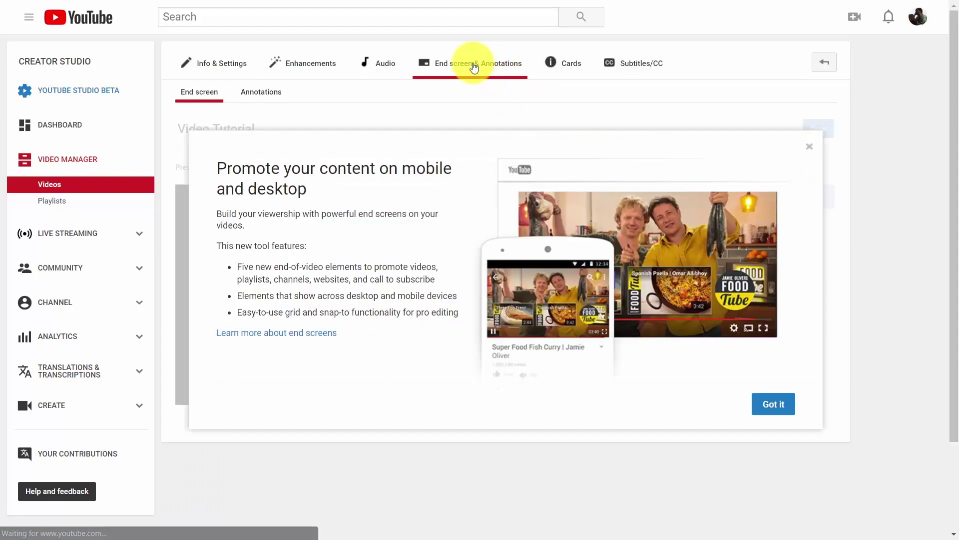
{"action": "left_click", "coordinate": [473, 65]}
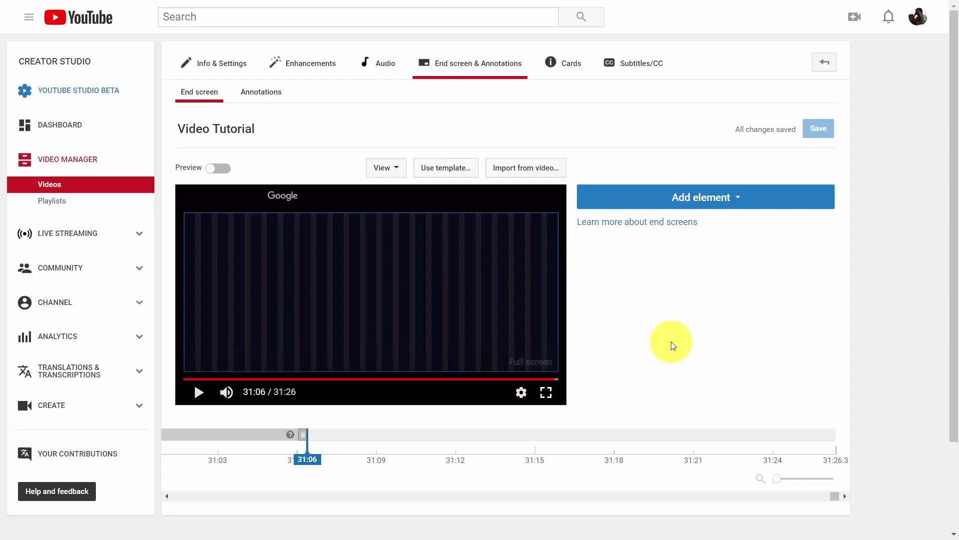
- Add the 3:54 Information Leverage Tutorials Live Stream upload as a video element and place it in the frame's upper-right corner
{"action": "left_click", "coordinate": [705, 200]}
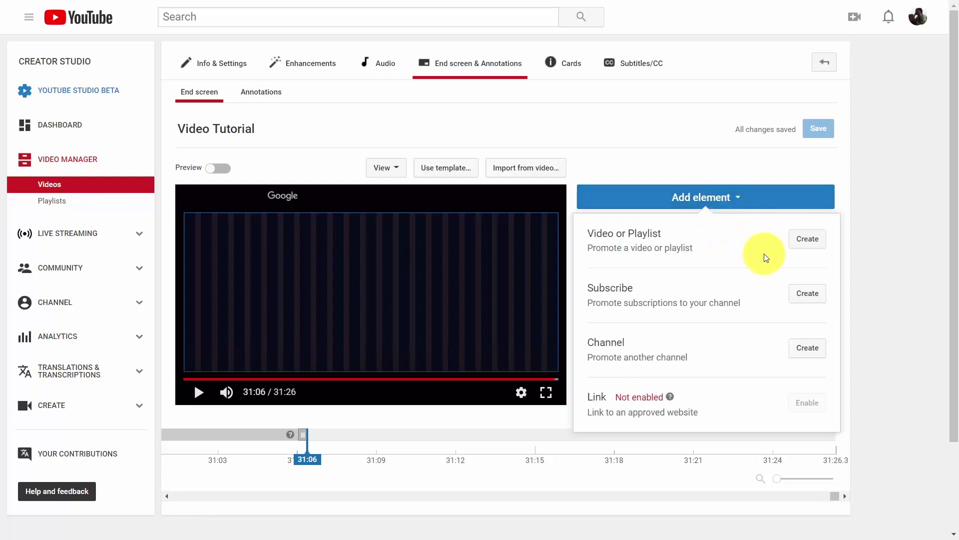
{"action": "left_click", "coordinate": [805, 239]}
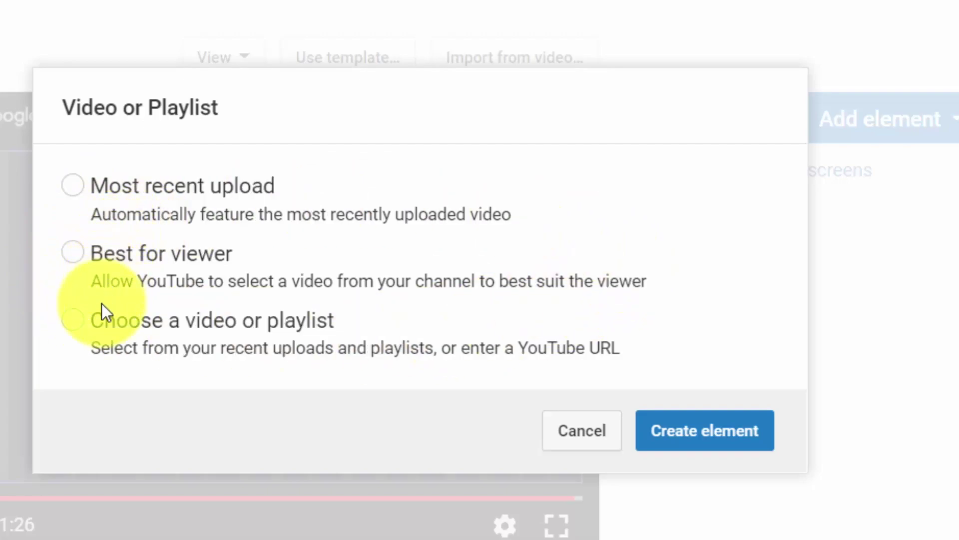
{"action": "left_click", "coordinate": [72, 328]}
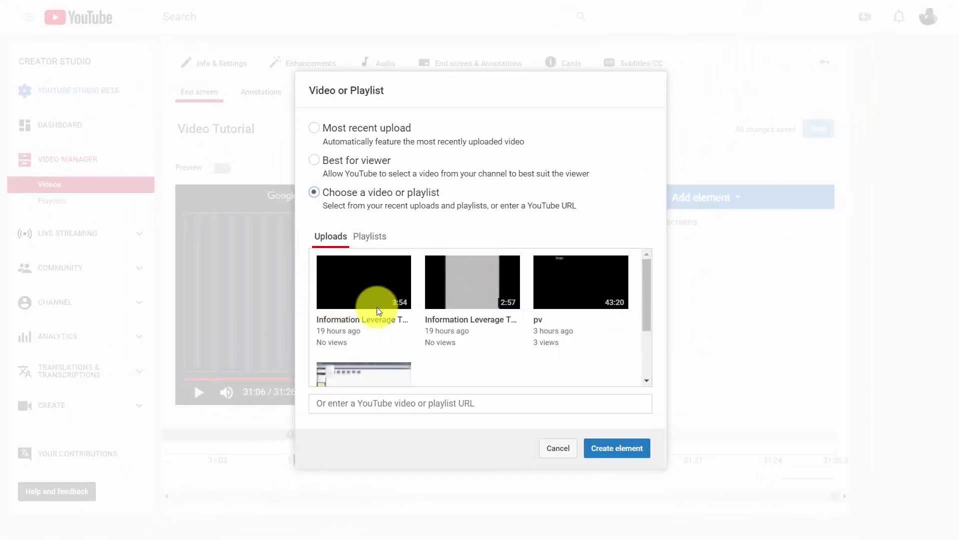
{"action": "left_click", "coordinate": [370, 298]}
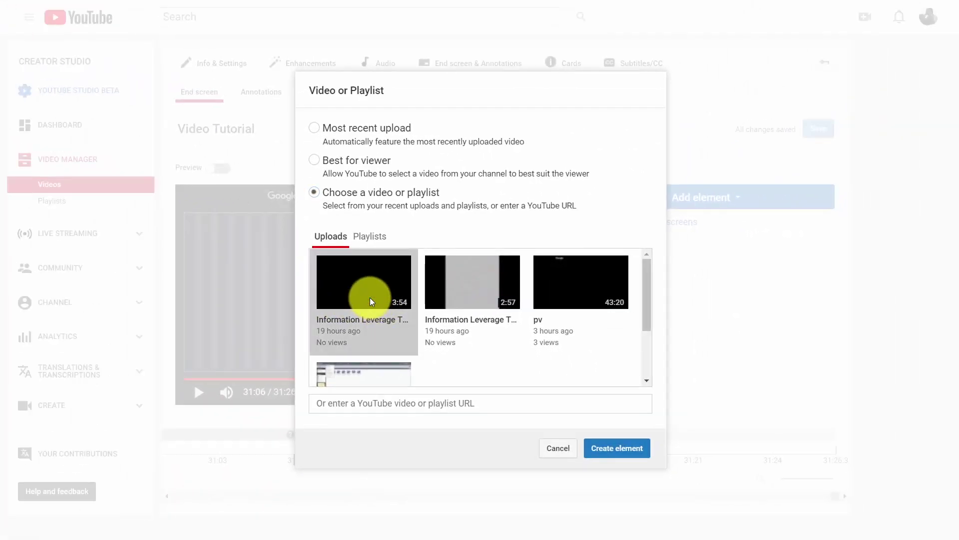
{"action": "left_click", "coordinate": [369, 297]}
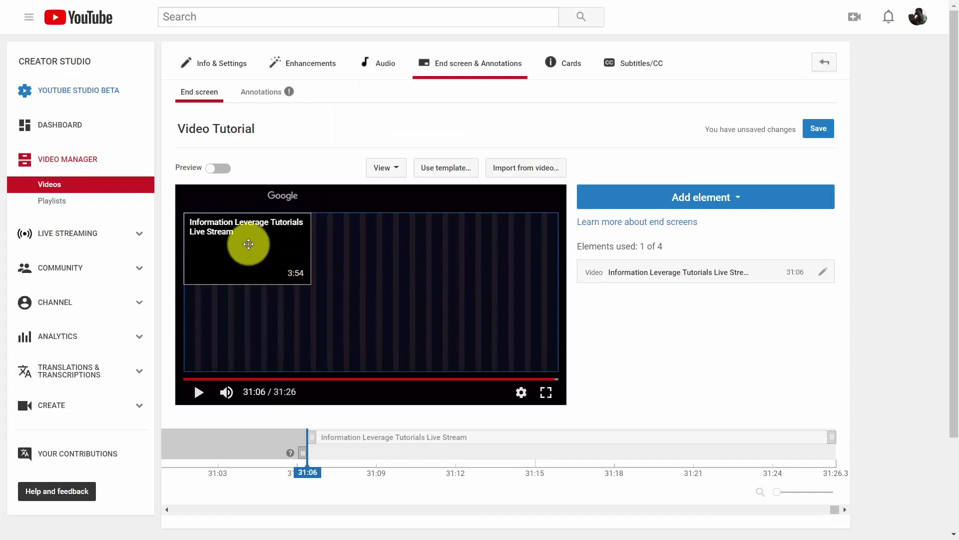
{"action": "left_click_drag", "start_coordinate": [248, 244], "coordinate": [468, 234]}
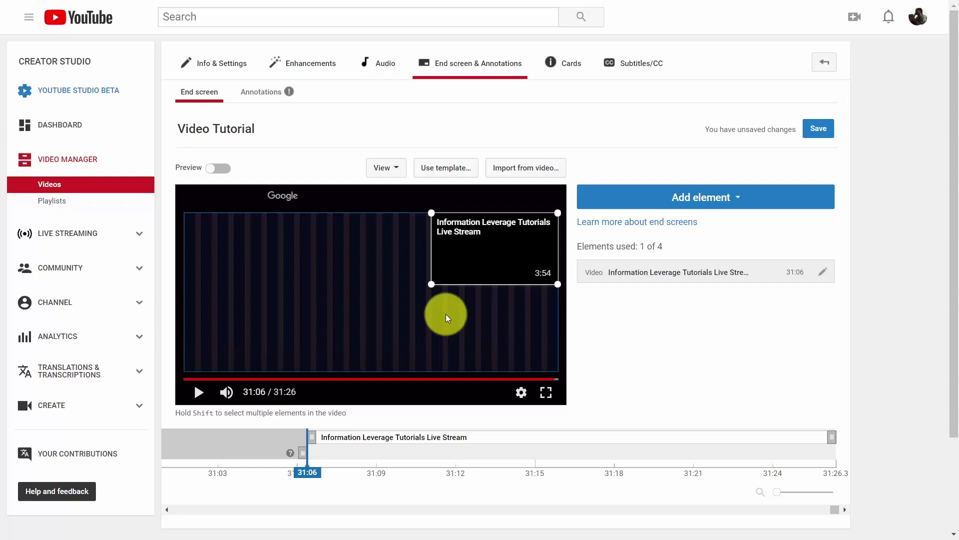
- Replace the current end screen with the 2 Videos template that has two large side-by-side video elements
{"action": "left_click", "coordinate": [448, 173]}
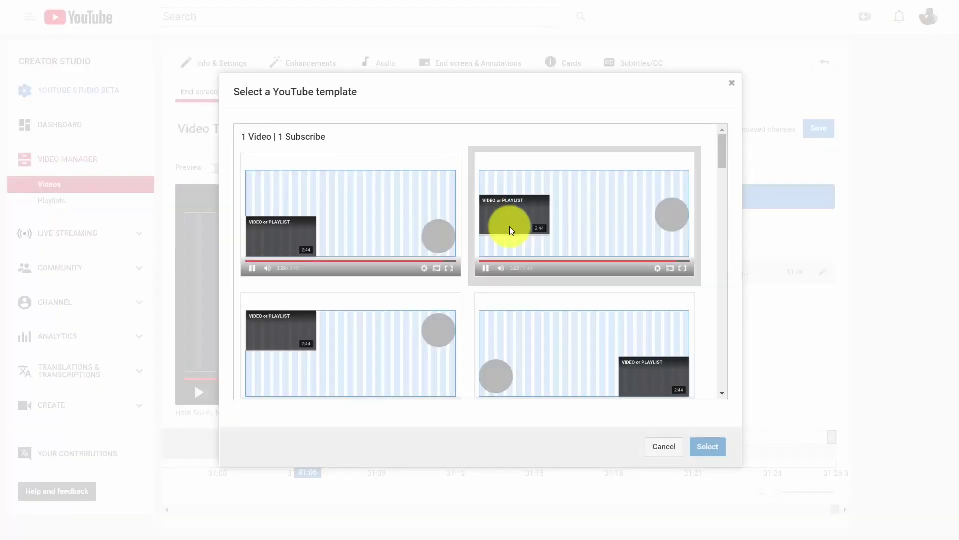
{"action": "scroll", "coordinate": [509, 226], "scroll_direction": "down", "scroll_amount": 9}
{"action": "scroll", "coordinate": [510, 226], "scroll_direction": "down", "scroll_amount": 5}
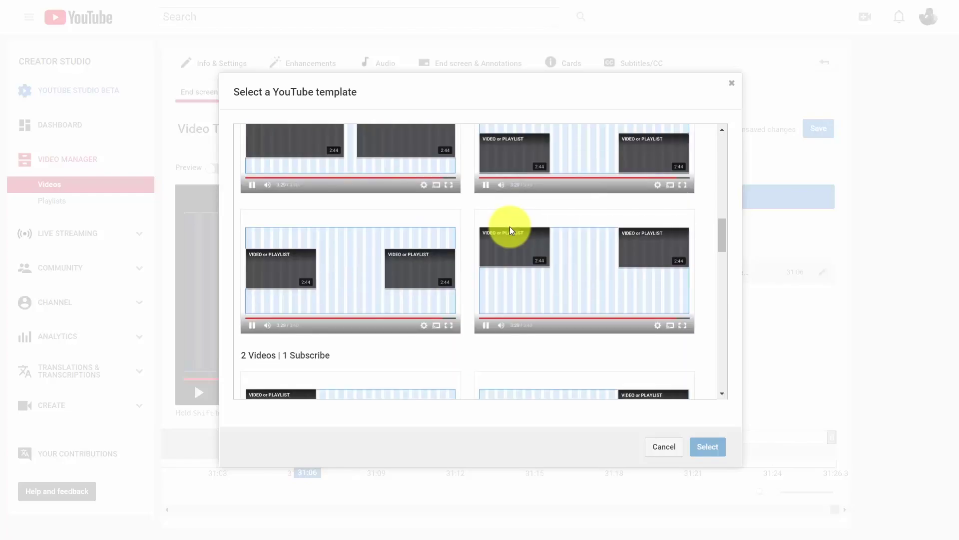
{"action": "scroll", "coordinate": [510, 227], "scroll_direction": "up", "scroll_amount": 3}
{"action": "left_click", "coordinate": [510, 226]}
{"action": "left_click", "coordinate": [349, 264]}
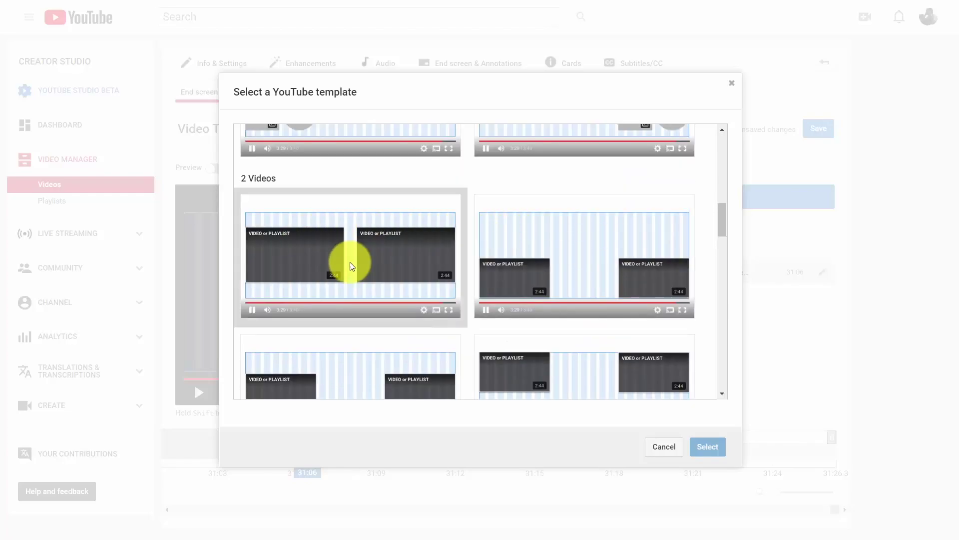
{"action": "left_click", "coordinate": [322, 261]}
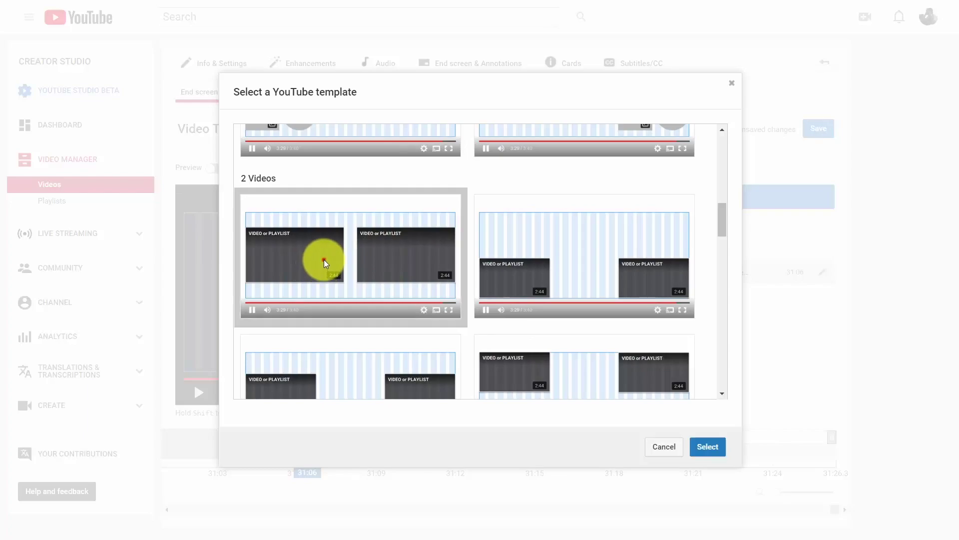
{"action": "left_click", "coordinate": [694, 447]}
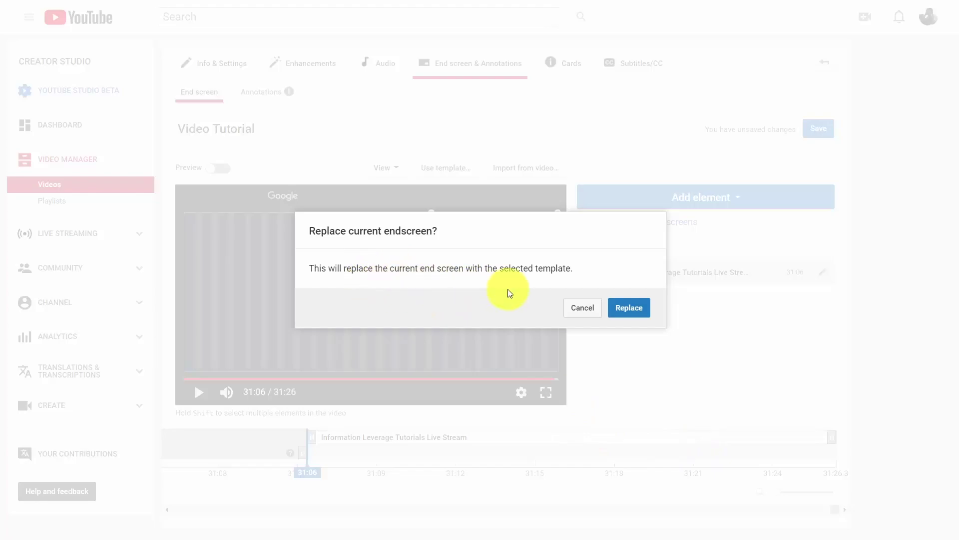
{"action": "left_click", "coordinate": [631, 314]}
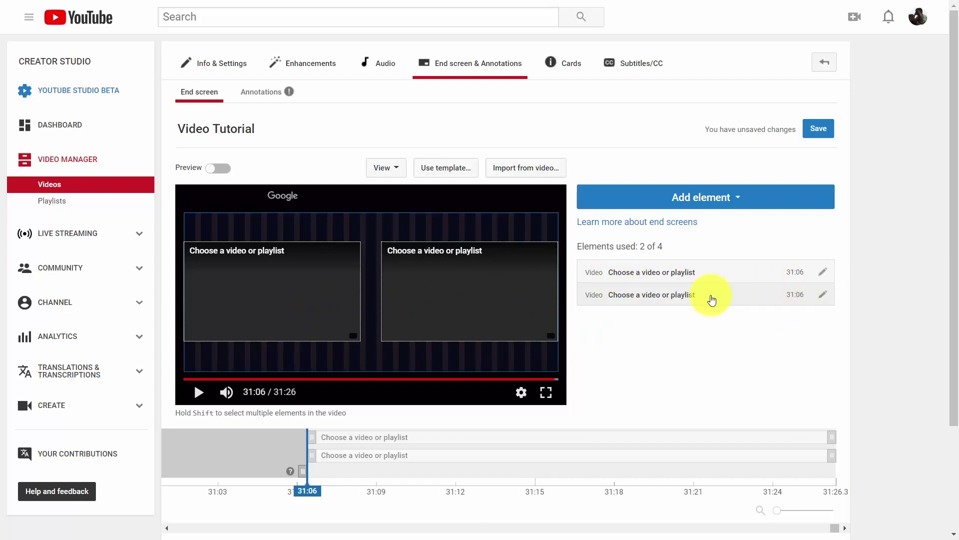
- Assign the 3:54 Information Leverage Tutorials Live Stream upload to the left video element of the two-video end screen
{"action": "left_click", "coordinate": [821, 272]}
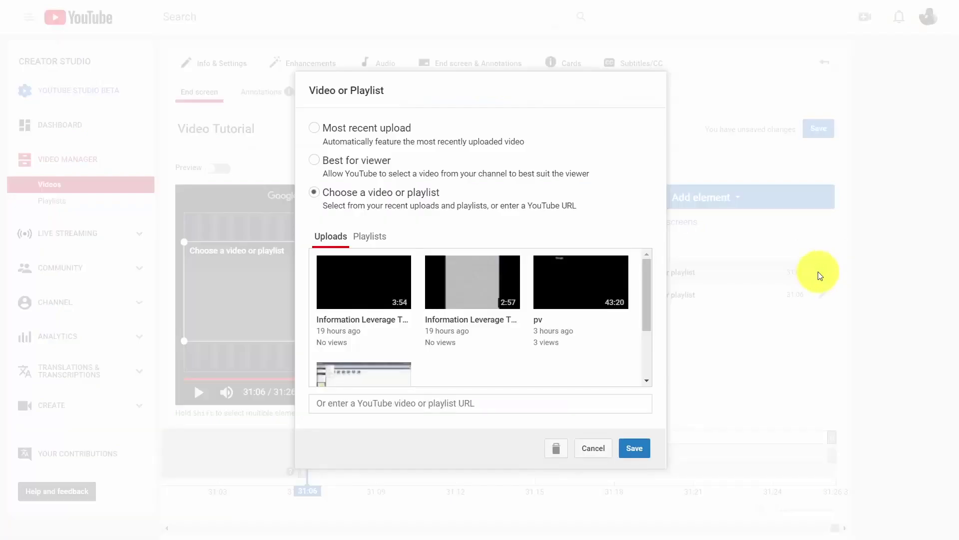
{"action": "left_click", "coordinate": [384, 287]}
{"action": "left_click", "coordinate": [635, 445]}
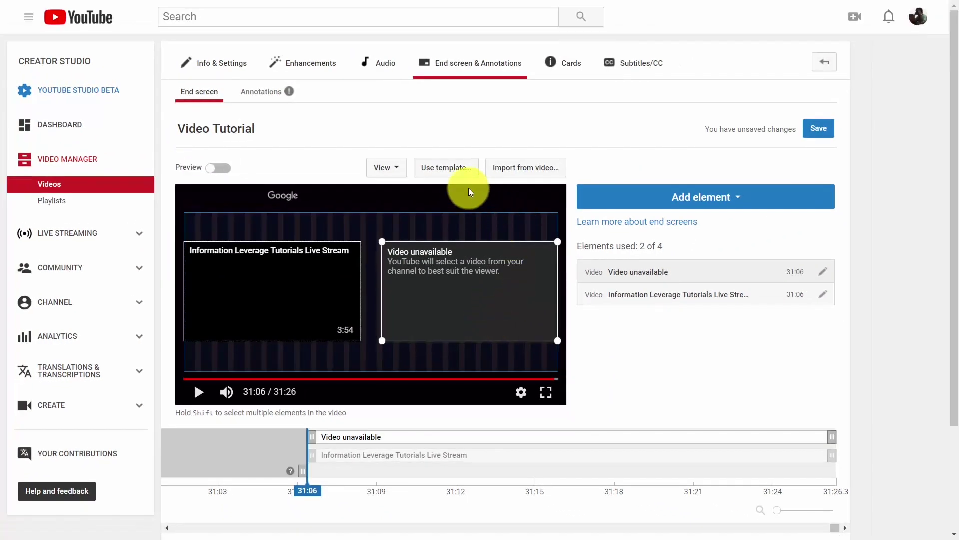
- Replace the current end screen with the 4 Videos template
{"action": "left_click", "coordinate": [453, 167]}
{"action": "left_click_drag", "start_coordinate": [725, 158], "coordinate": [725, 372]}
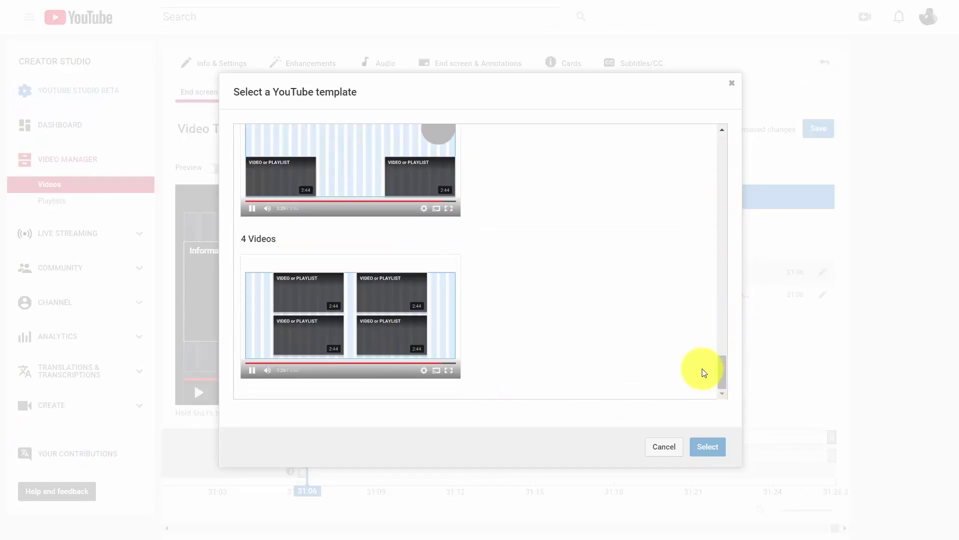
{"action": "left_click", "coordinate": [324, 309]}
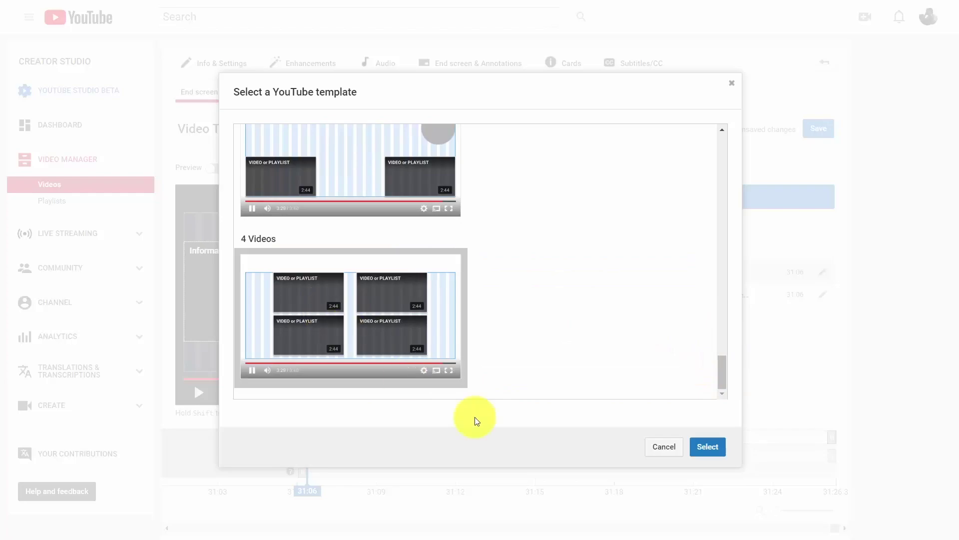
{"action": "left_click", "coordinate": [698, 451]}
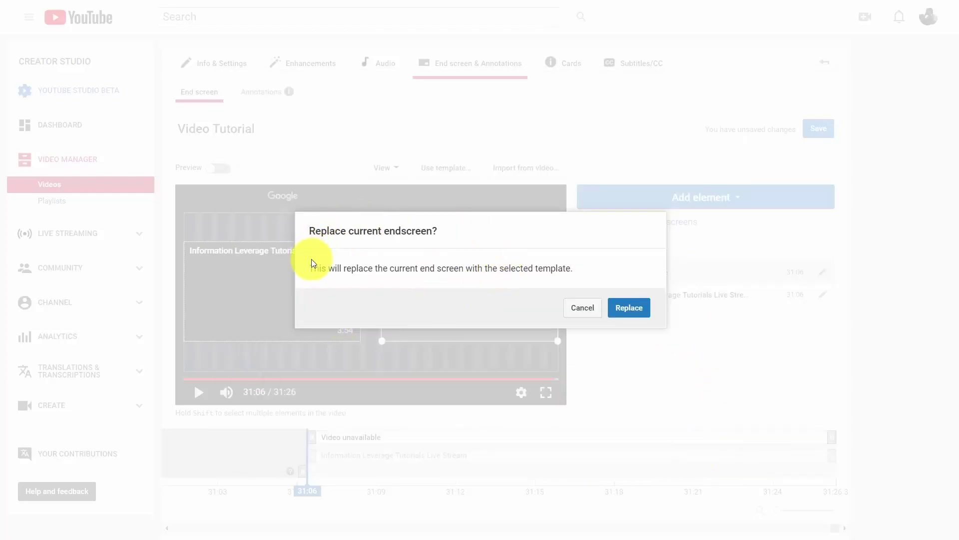
{"action": "left_click", "coordinate": [627, 307]}
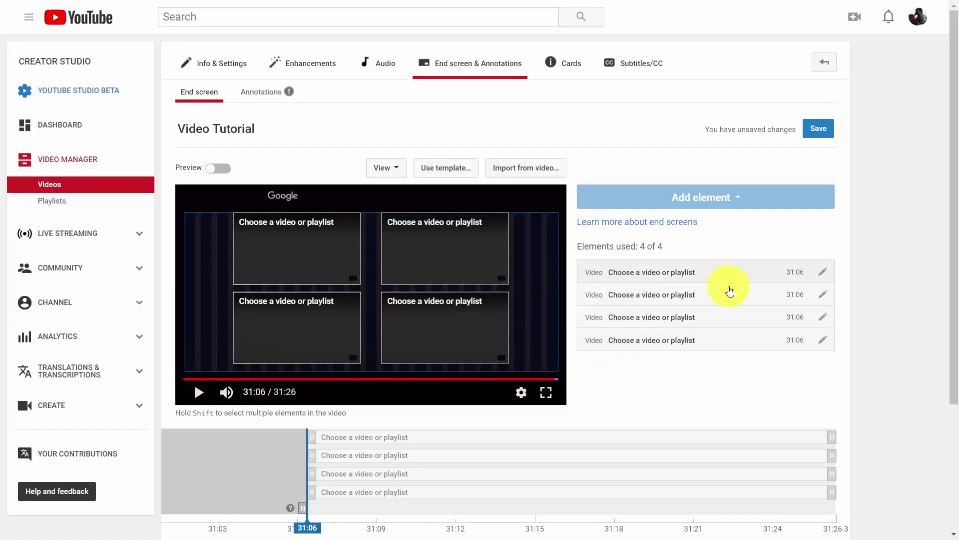
- Assign the 3:54 Information Leverage Tutorials Live Stream upload to the upper-left element of the four-video end screen
{"action": "left_click", "coordinate": [678, 274]}
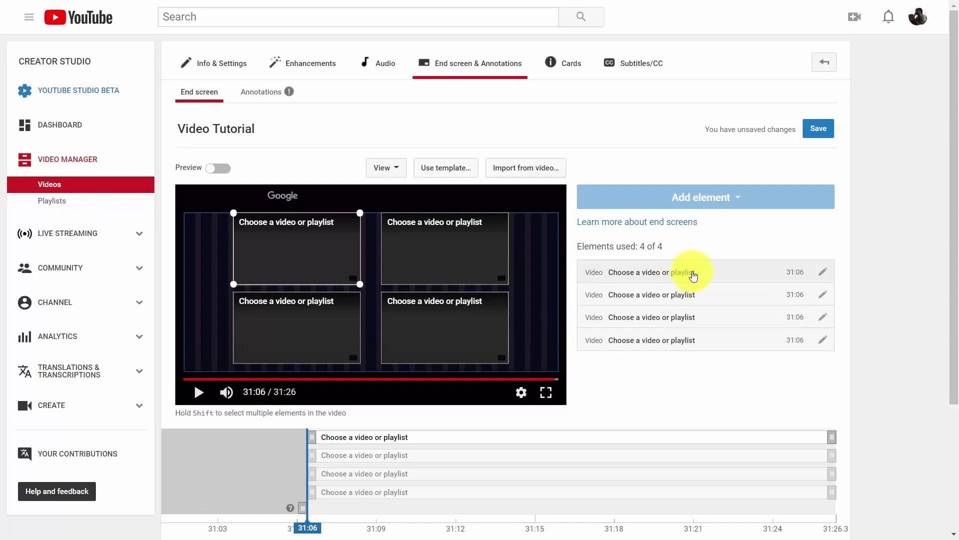
{"action": "left_click", "coordinate": [822, 273]}
{"action": "left_click", "coordinate": [411, 295]}
{"action": "left_click", "coordinate": [643, 447]}
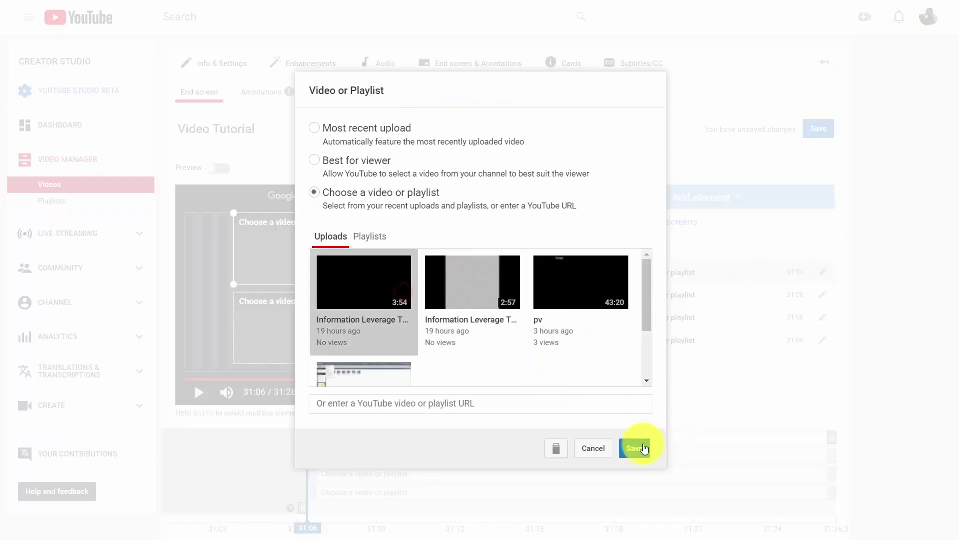
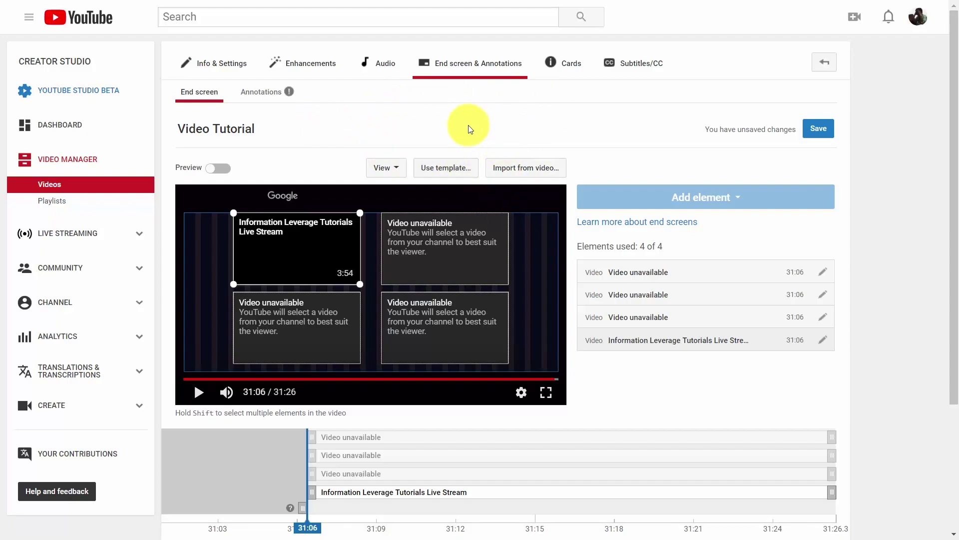
- Leave the end screen without saving, open the Cards editor of the Video Tutorial video, and pause its playback
{"action": "left_click", "coordinate": [568, 65]}
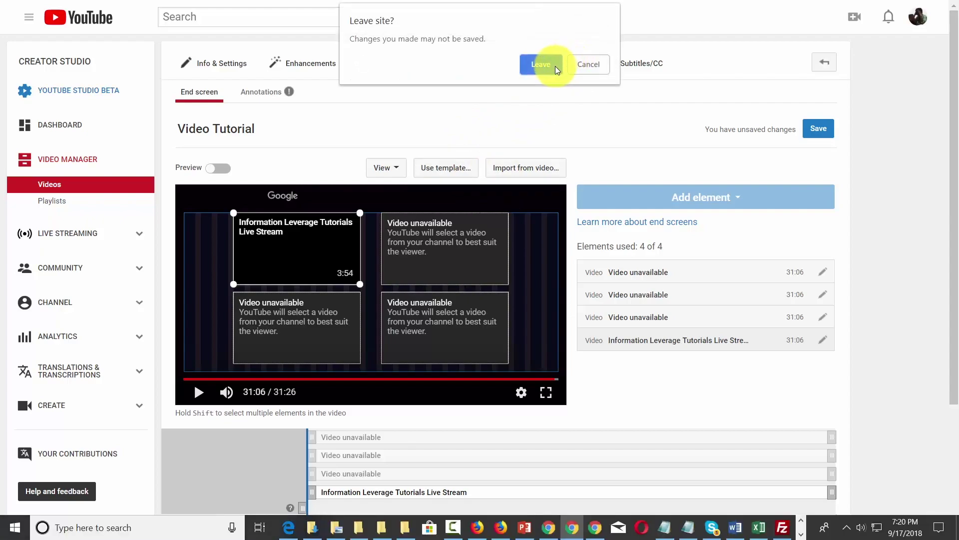
{"action": "left_click", "coordinate": [555, 65]}
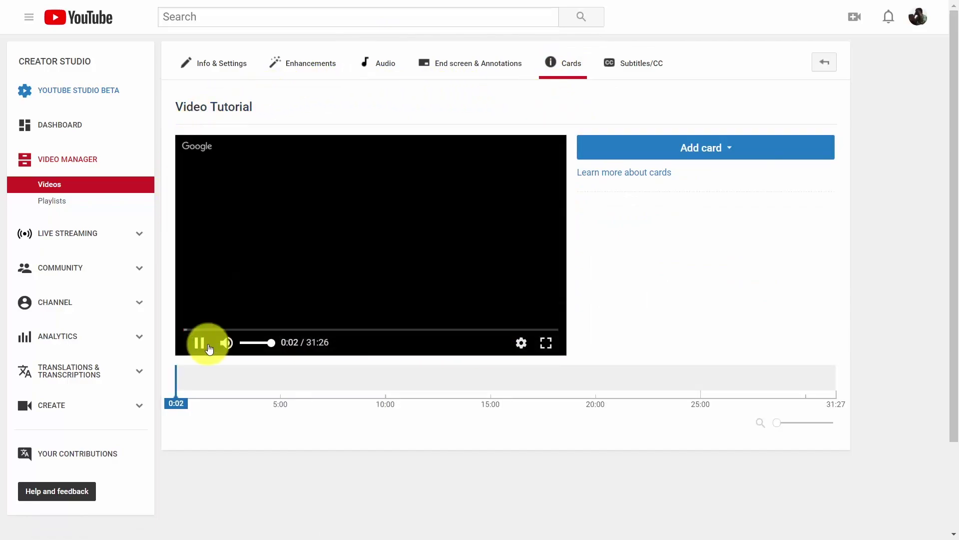
{"action": "left_click", "coordinate": [206, 345]}
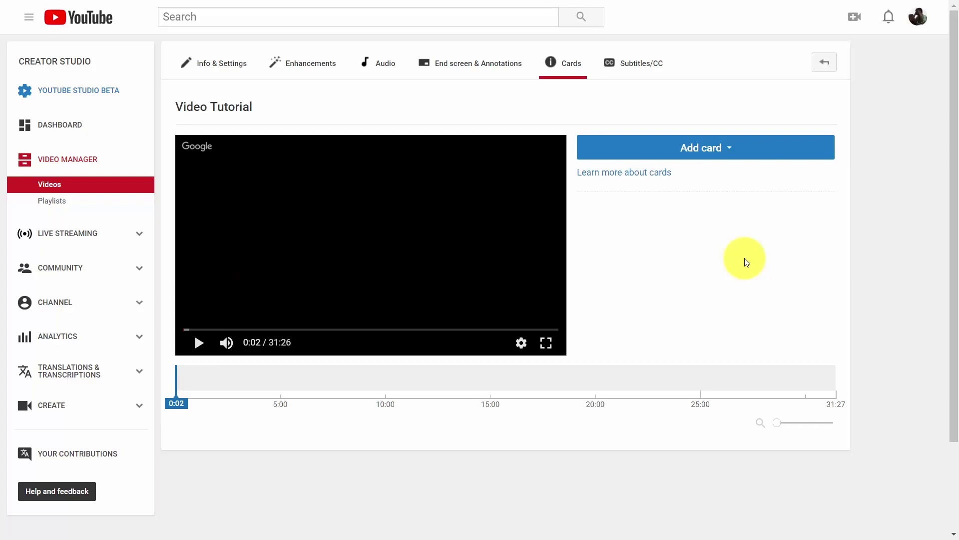
- Create a card at 11:48 linking the 3:54 live stream upload, with message "Click and See Our Live Session" and teaser "Our Session on Tutorials"
{"action": "left_click_drag", "start_coordinate": [186, 330], "coordinate": [323, 328]}
{"action": "left_click", "coordinate": [721, 151]}
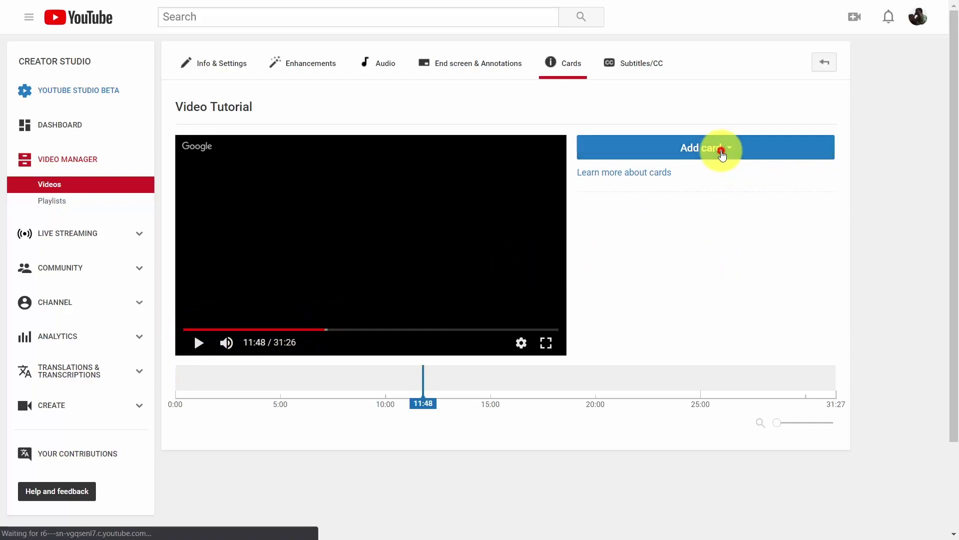
{"action": "left_click", "coordinate": [799, 191]}
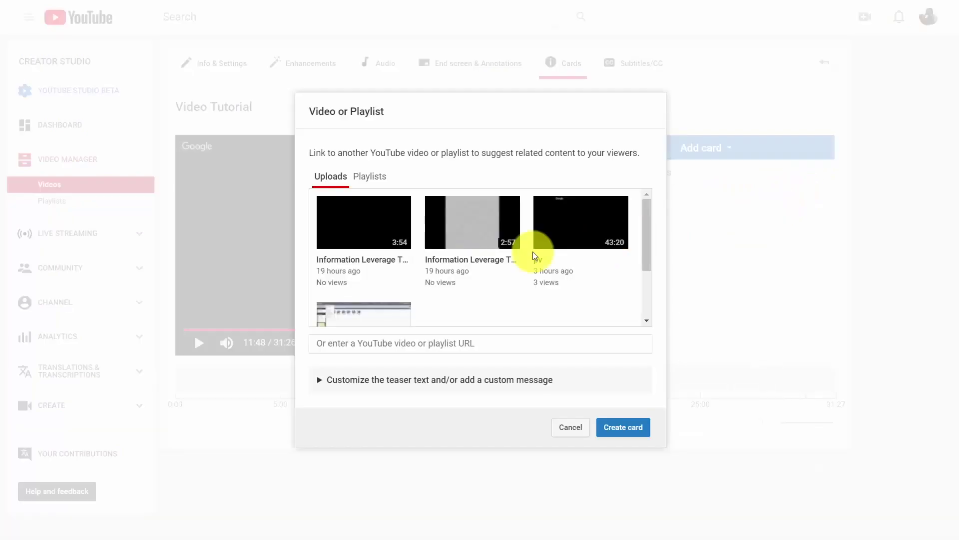
{"action": "left_click", "coordinate": [345, 233]}
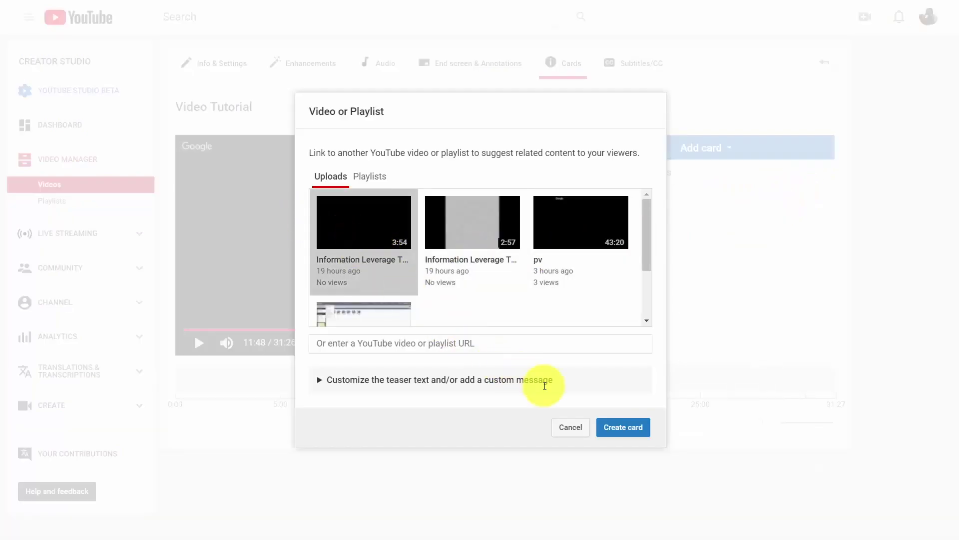
{"action": "left_click", "coordinate": [363, 381]}
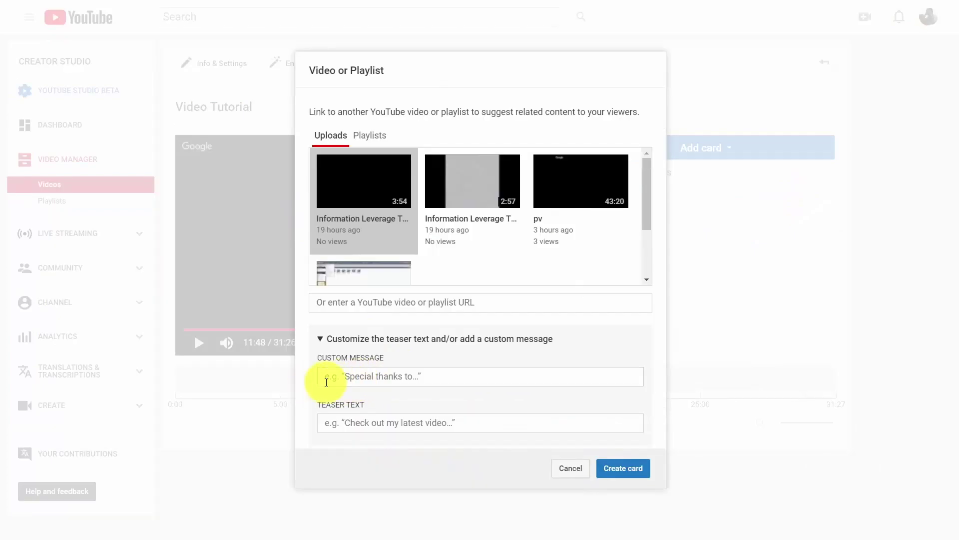
{"action": "left_click", "coordinate": [385, 379]}
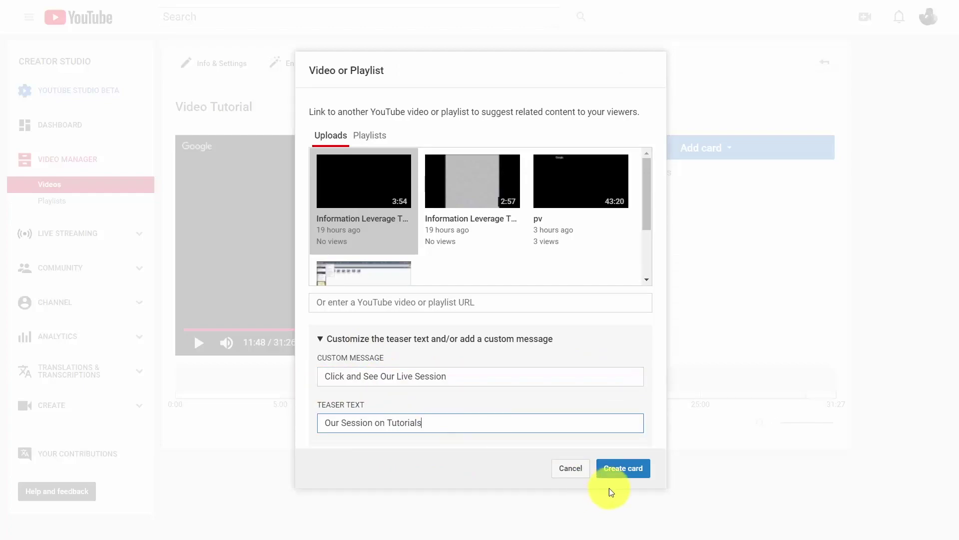
{"action": "left_click", "coordinate": [616, 469]}
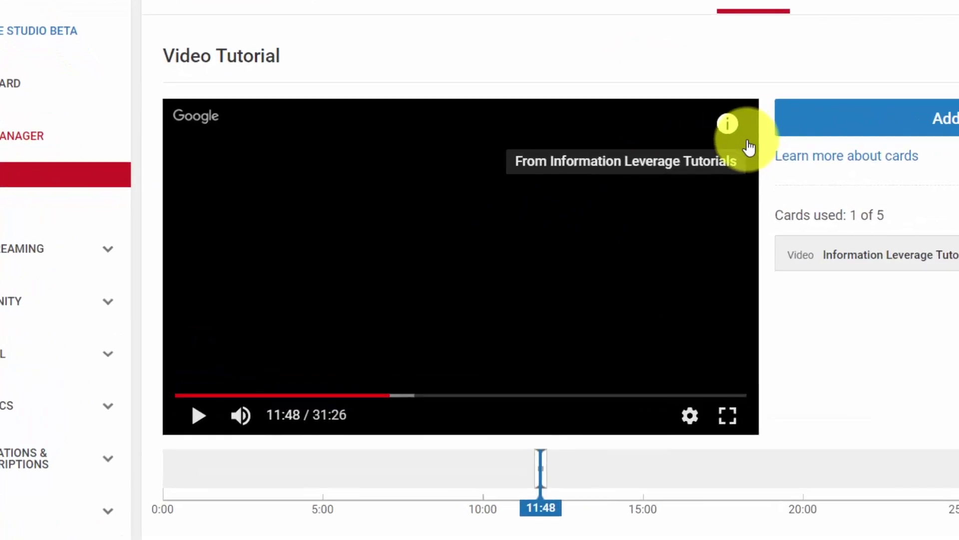
- Preview the 11:48 live stream card by expanding its teaser on the Video Tutorial player
{"action": "mouse_move", "coordinate": [593, 150]}
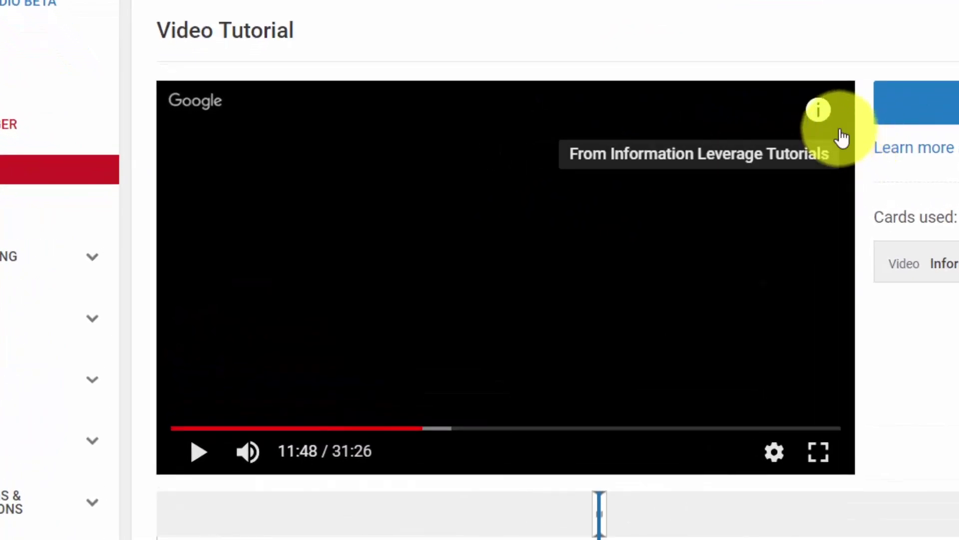
{"action": "left_click", "coordinate": [821, 112]}
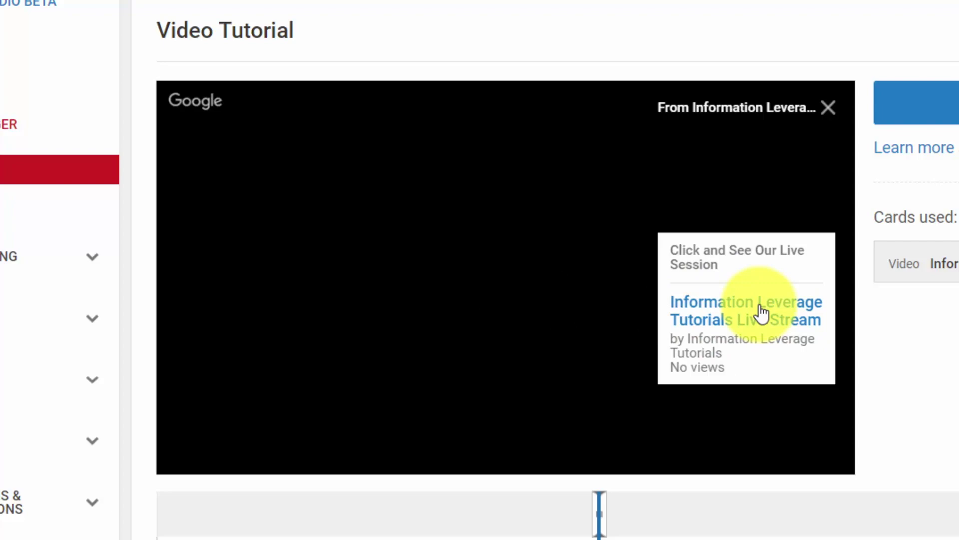
- Create a card at 18:39 linking the pv upload, with message "Click To Get Videos" and teaser "Watch Our Videos"
{"action": "left_click_drag", "start_coordinate": [423, 429], "coordinate": [574, 448]}
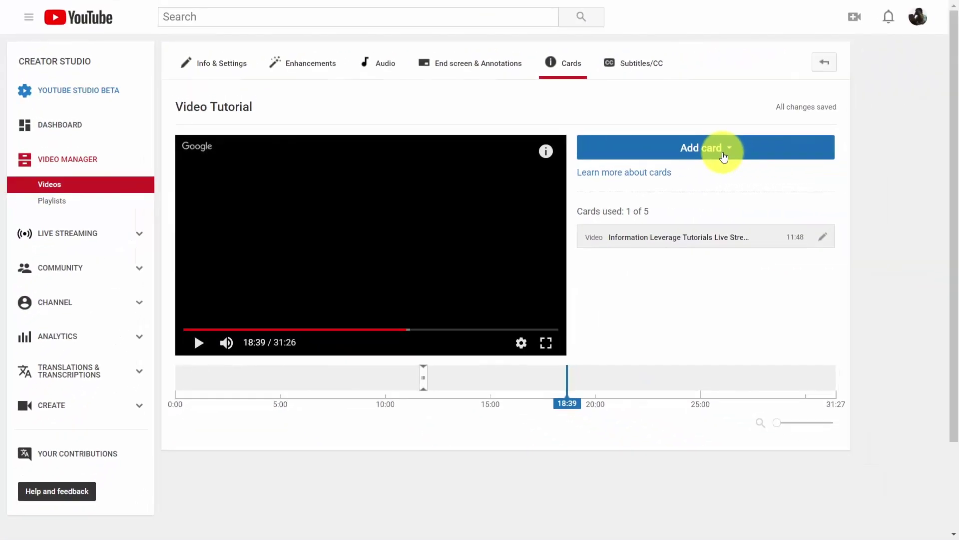
{"action": "left_click", "coordinate": [916, 138]}
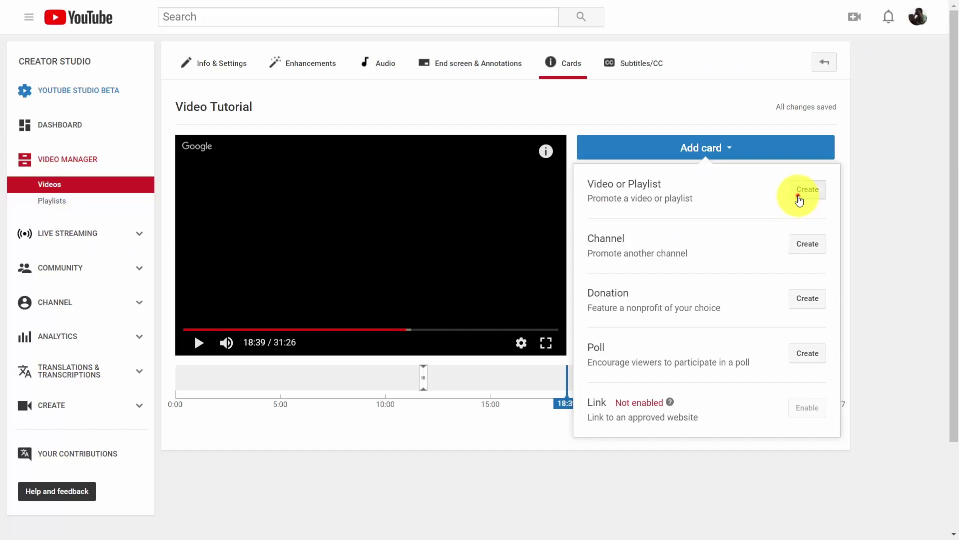
{"action": "left_click", "coordinate": [802, 191]}
{"action": "left_click", "coordinate": [561, 233]}
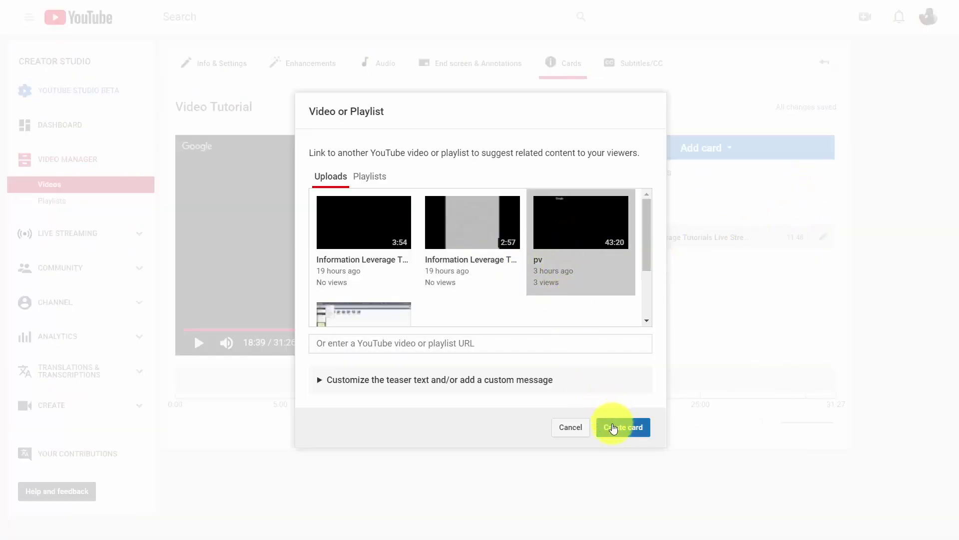
{"action": "left_click", "coordinate": [326, 382]}
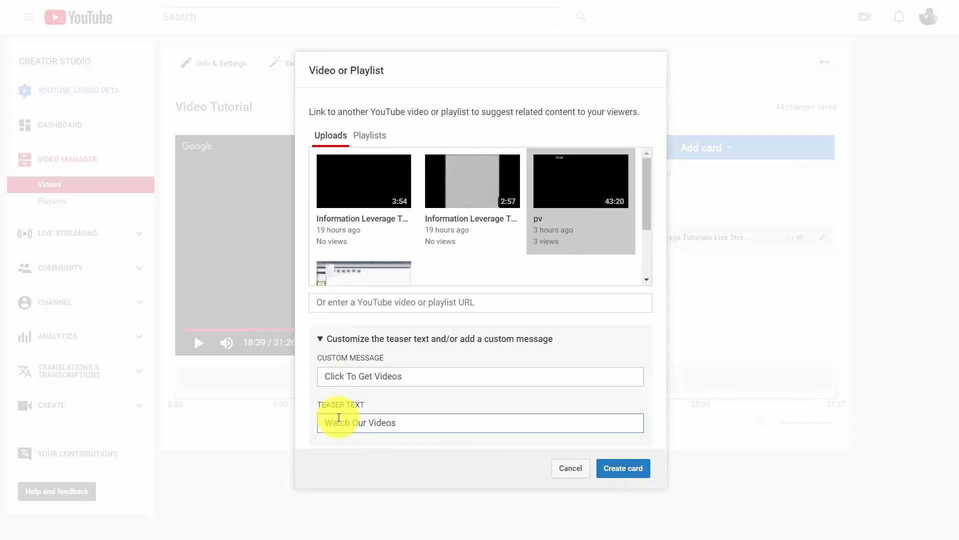
{"action": "left_click", "coordinate": [610, 472]}
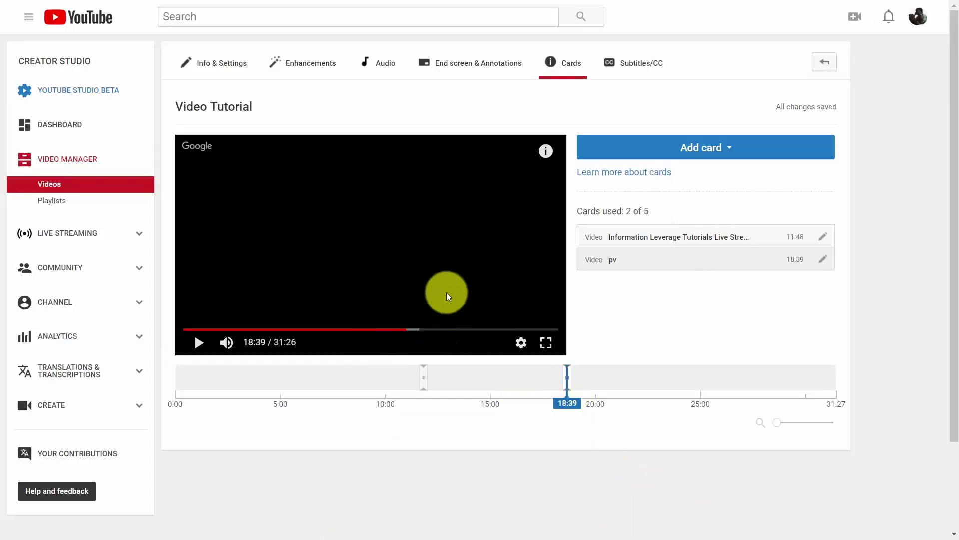
- Preview both cards in the Video Tutorial player and open the list of available card types
{"action": "mouse_move", "coordinate": [544, 157]}
{"action": "left_click", "coordinate": [545, 158]}
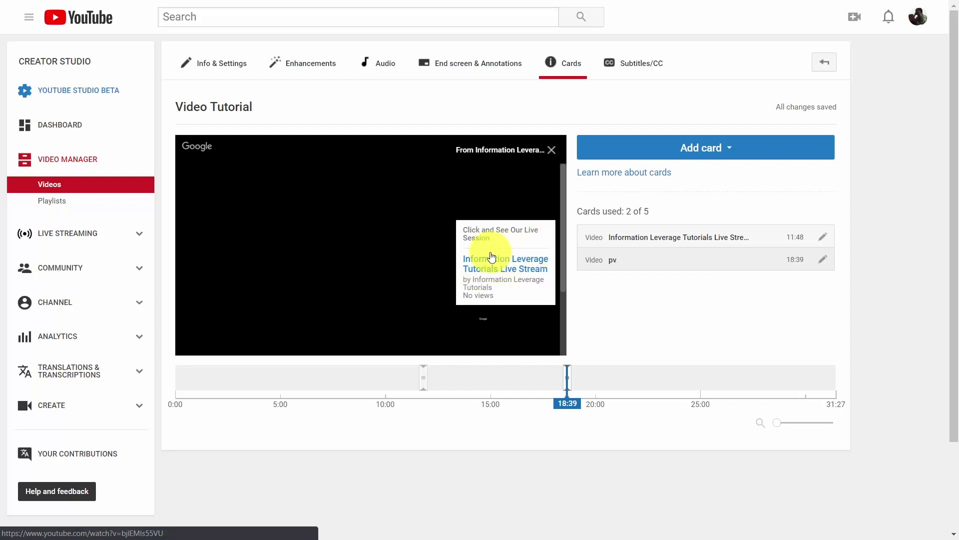
{"action": "left_click", "coordinate": [697, 148]}
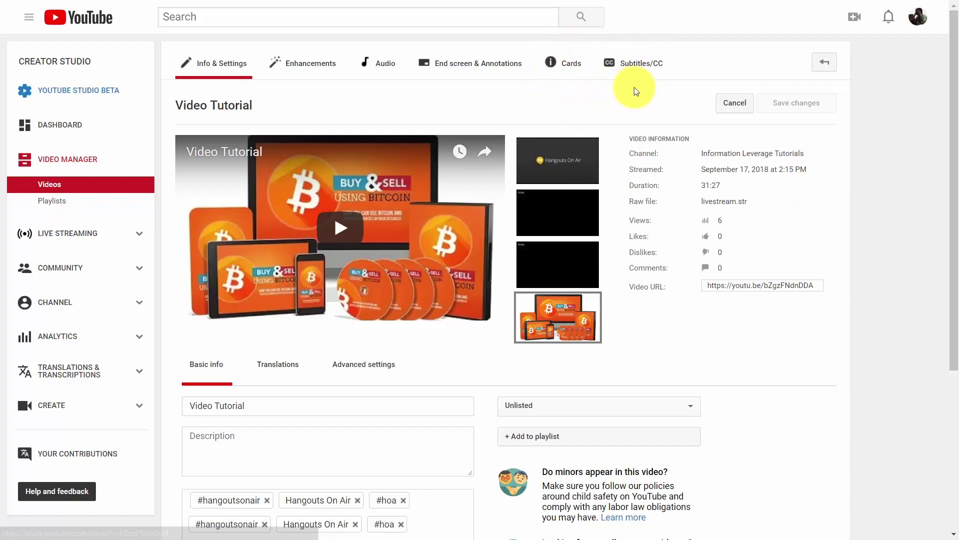
- Start adding English subtitles to the Video Tutorial video with the Transcribe and auto-sync method
{"action": "left_click", "coordinate": [641, 66]}
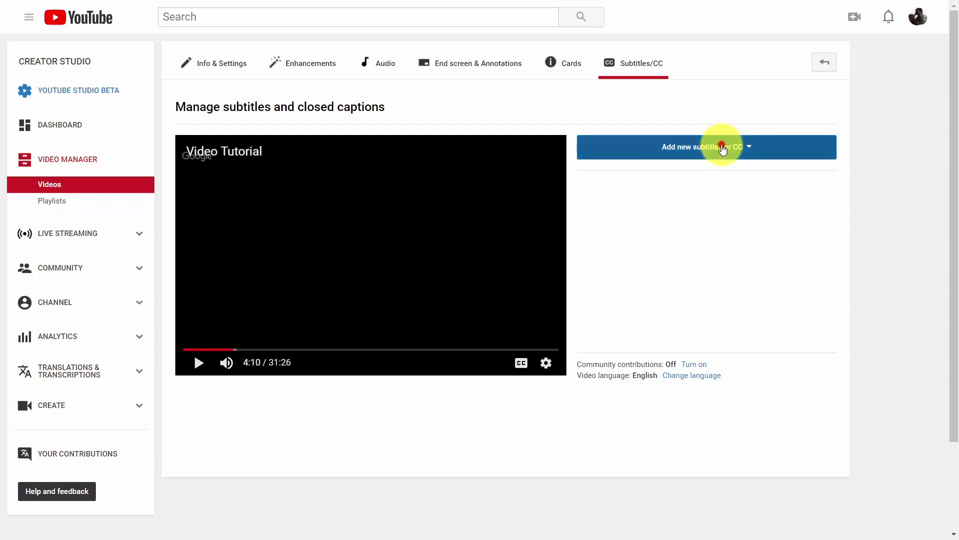
{"action": "left_click", "coordinate": [723, 150]}
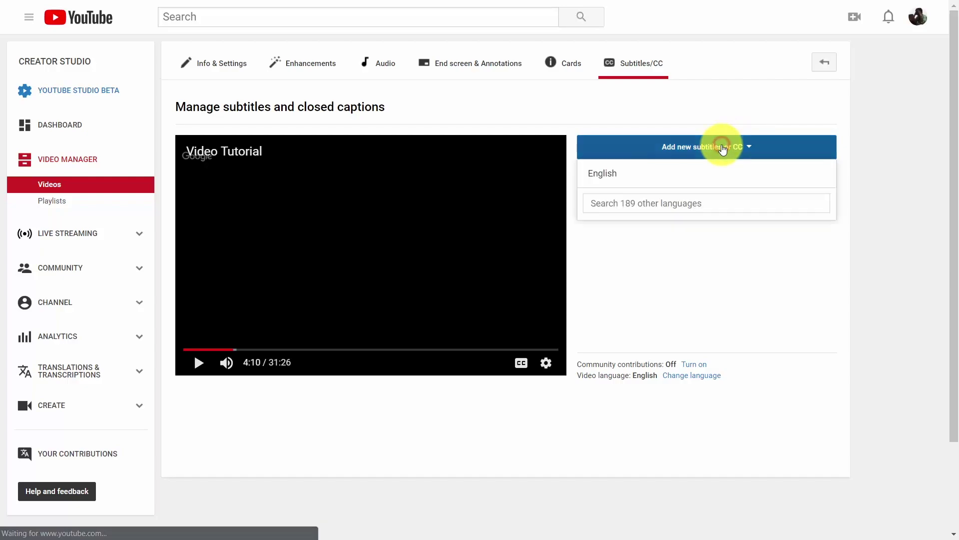
{"action": "left_click", "coordinate": [603, 178]}
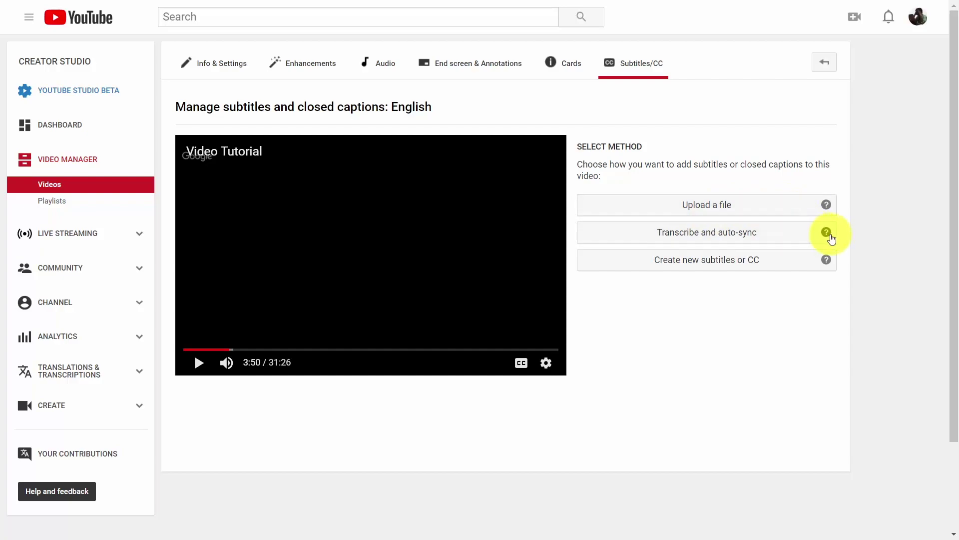
{"action": "left_click", "coordinate": [718, 233]}
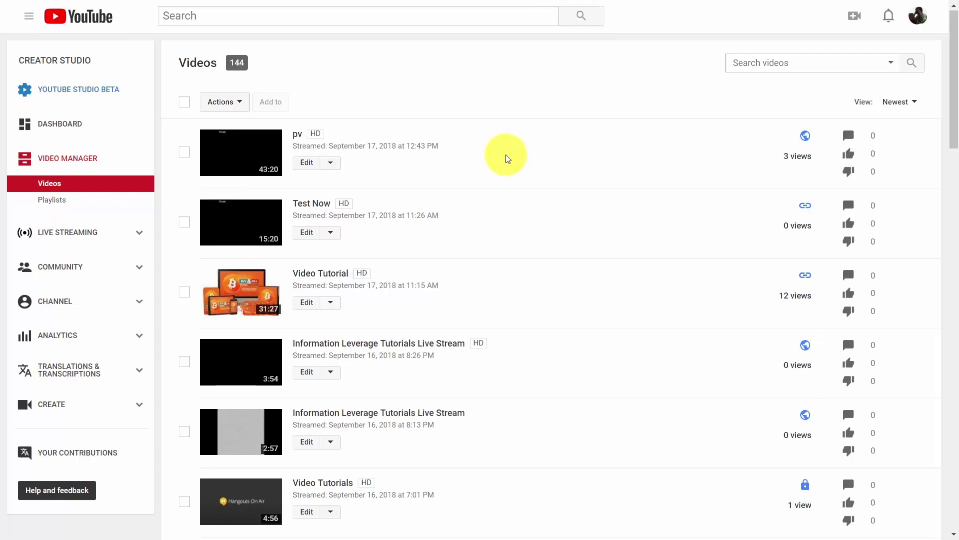
- Set the spoken language of the Create A Product In 7 Days video to English for subtitles and check its captions during playback
{"action": "scroll", "coordinate": [507, 159], "scroll_direction": "down", "scroll_amount": 8}
{"action": "scroll", "coordinate": [507, 159], "scroll_direction": "down", "scroll_amount": 6}
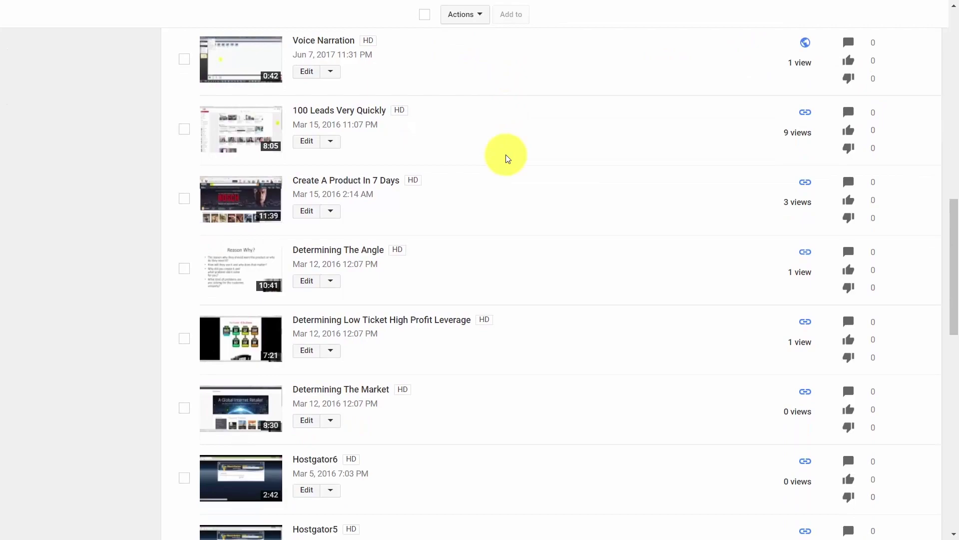
{"action": "left_click", "coordinate": [339, 214]}
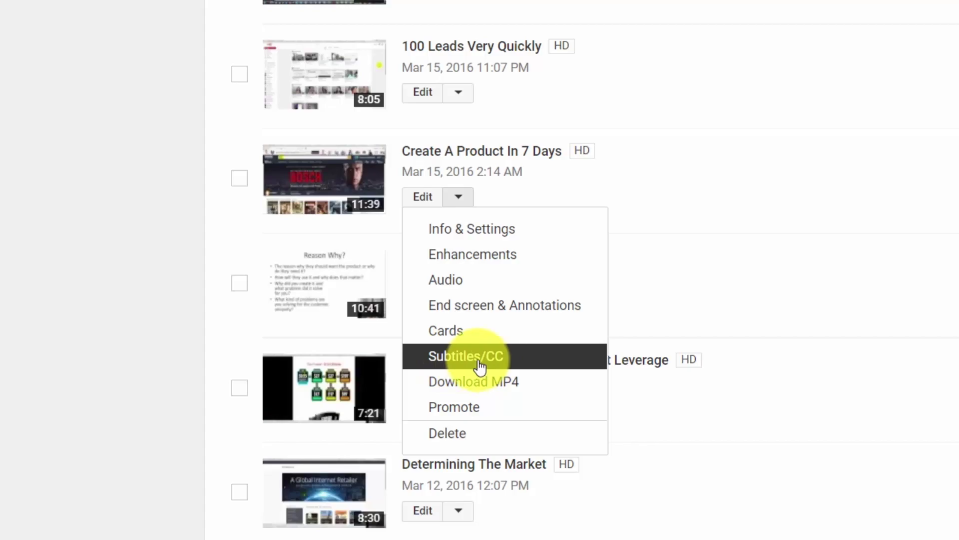
{"action": "left_click", "coordinate": [469, 361]}
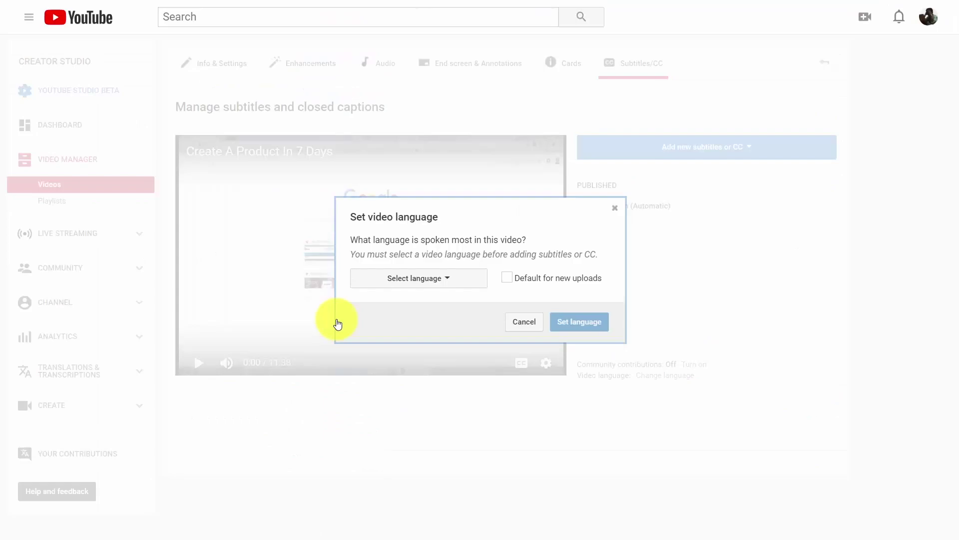
{"action": "left_click", "coordinate": [448, 281]}
{"action": "left_click", "coordinate": [378, 302]}
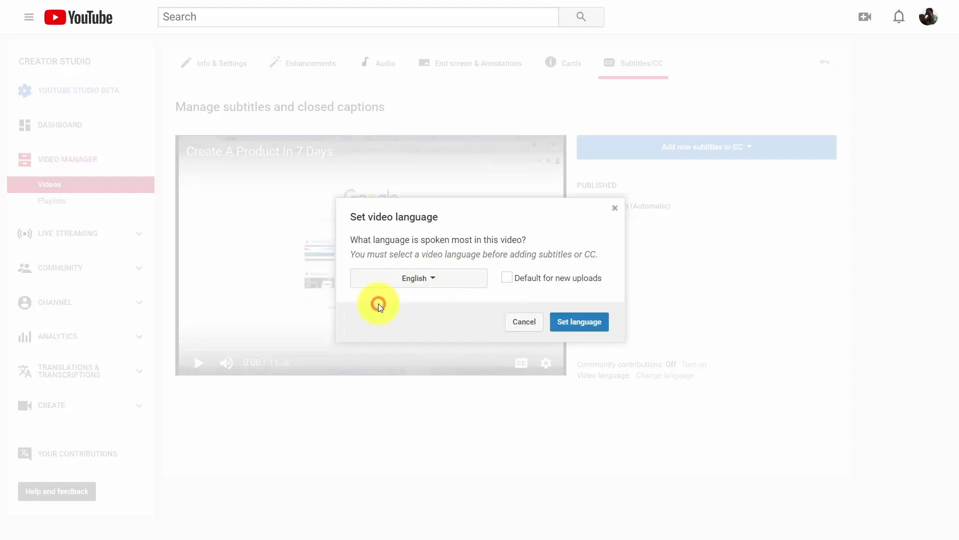
{"action": "left_click", "coordinate": [574, 322]}
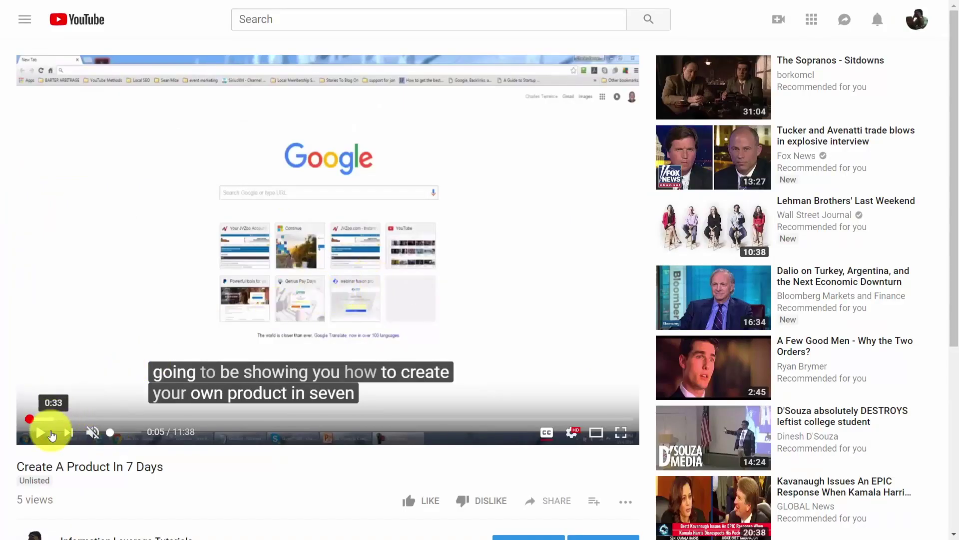
{"action": "left_click", "coordinate": [42, 433]}
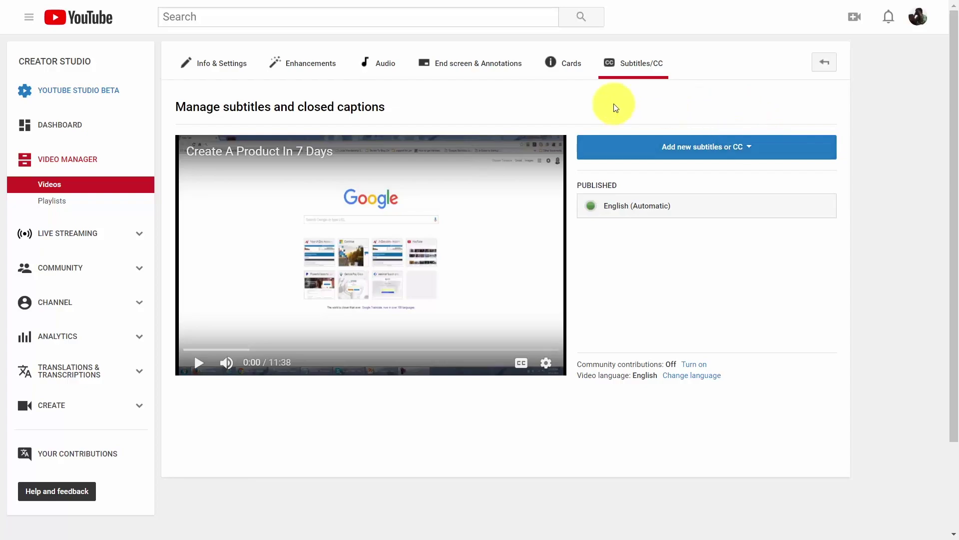
- Create a public playlist titled "Live Streams on Business Subjects"
{"action": "left_click", "coordinate": [57, 201]}
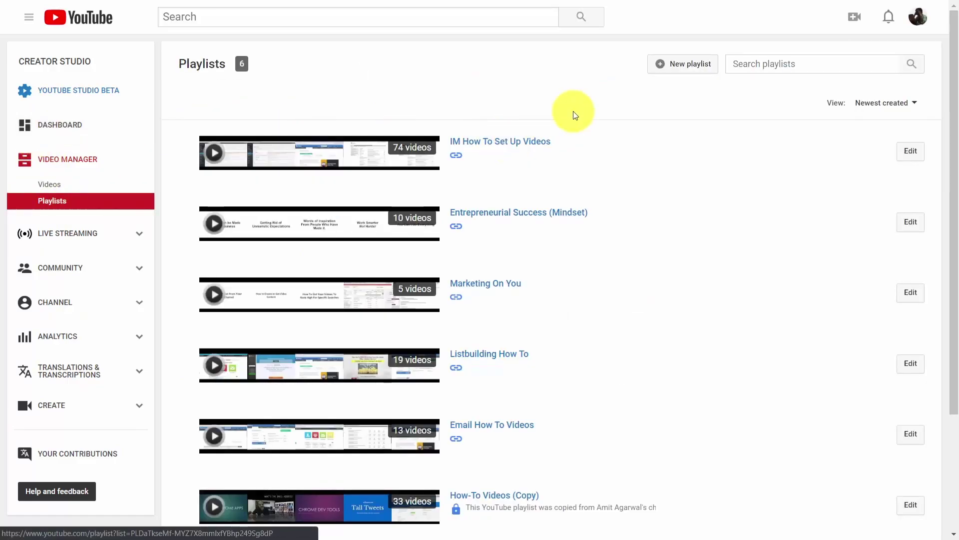
{"action": "left_click", "coordinate": [661, 70]}
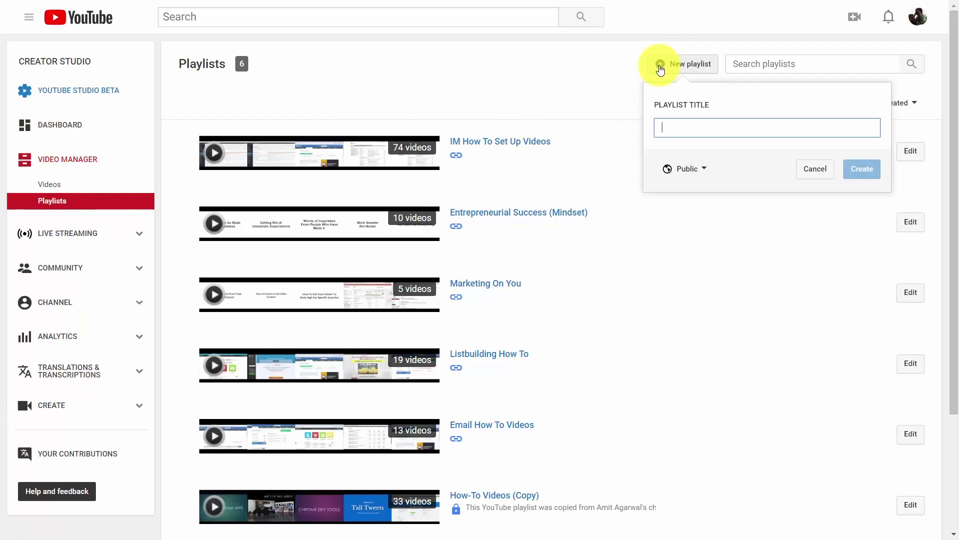
{"action": "type", "text": "Live Streams on Business Subjects"}
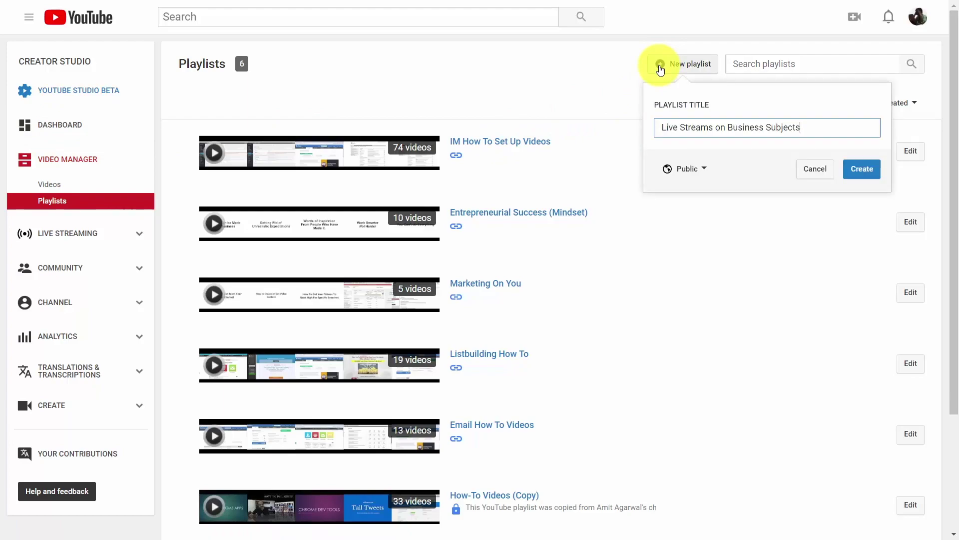
{"action": "left_click", "coordinate": [703, 169]}
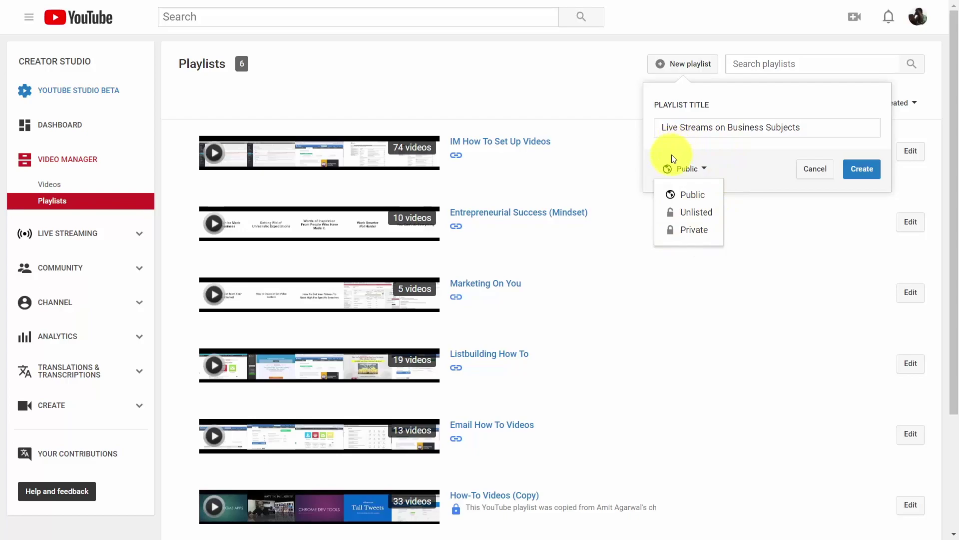
{"action": "left_click", "coordinate": [732, 151]}
{"action": "left_click", "coordinate": [863, 170]}
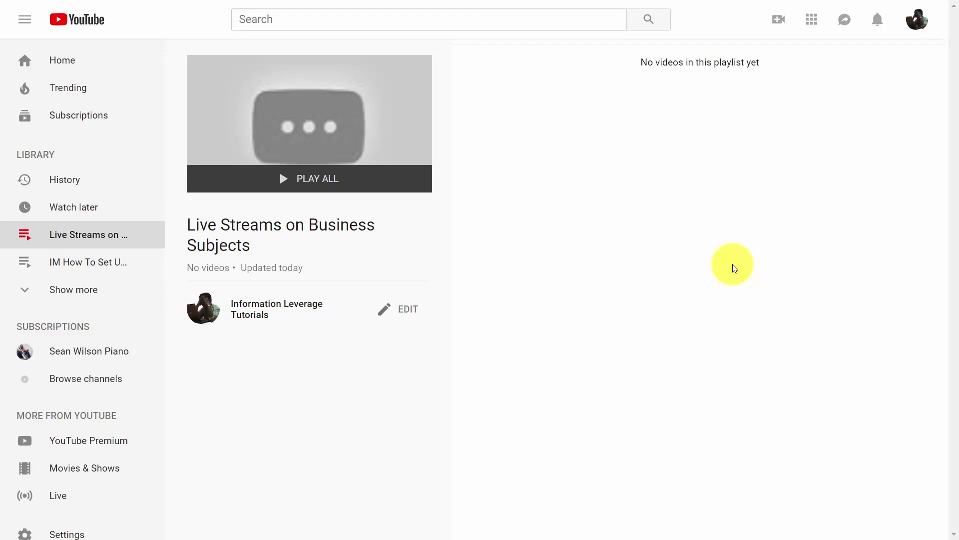
- Edit the new playlist and add the description "Live streams on Creating Videos"
{"action": "left_click", "coordinate": [385, 314]}
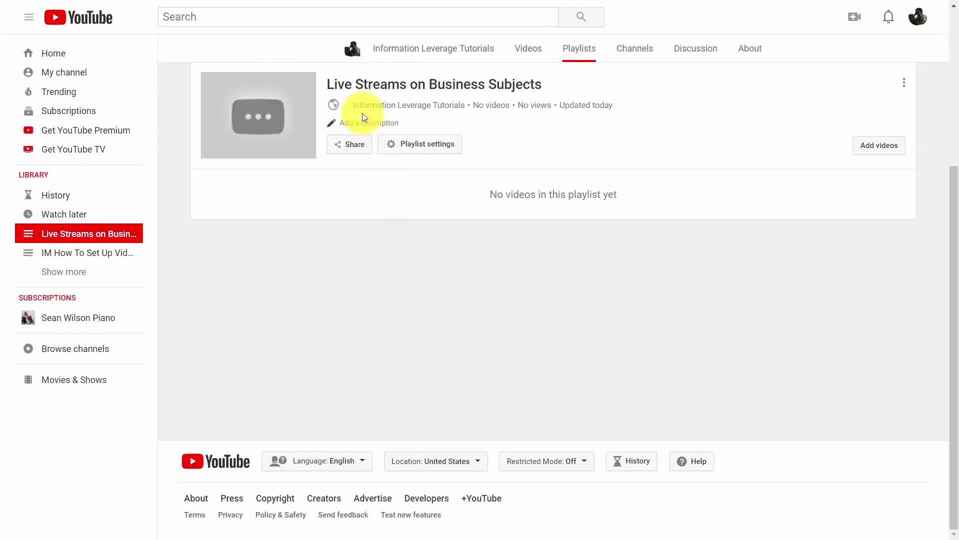
{"action": "left_click", "coordinate": [356, 123]}
{"action": "type", "text": "Live streams on Creating Videos"}
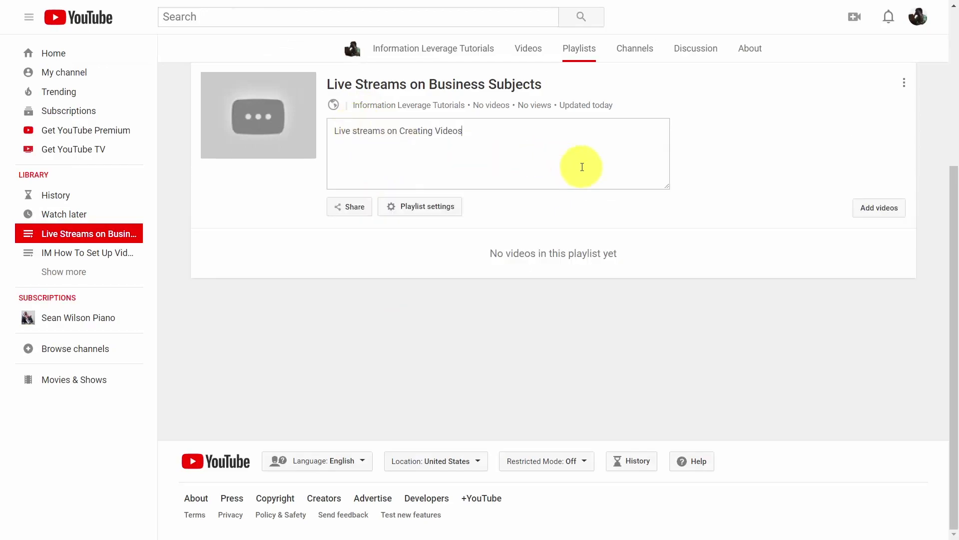
{"action": "left_click", "coordinate": [698, 158]}
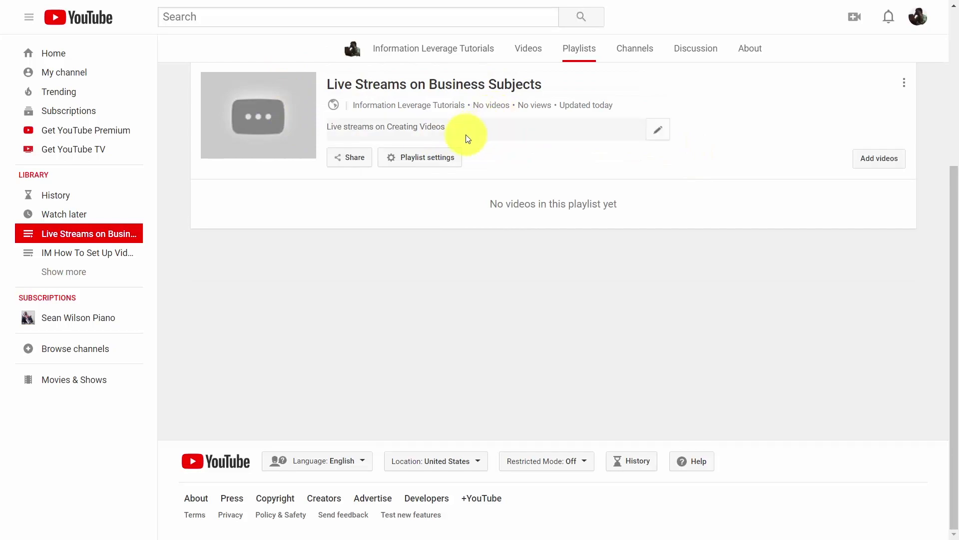
- Examine the playlist's basic settings, including the ordering choices and the official series option
{"action": "left_click", "coordinate": [394, 159]}
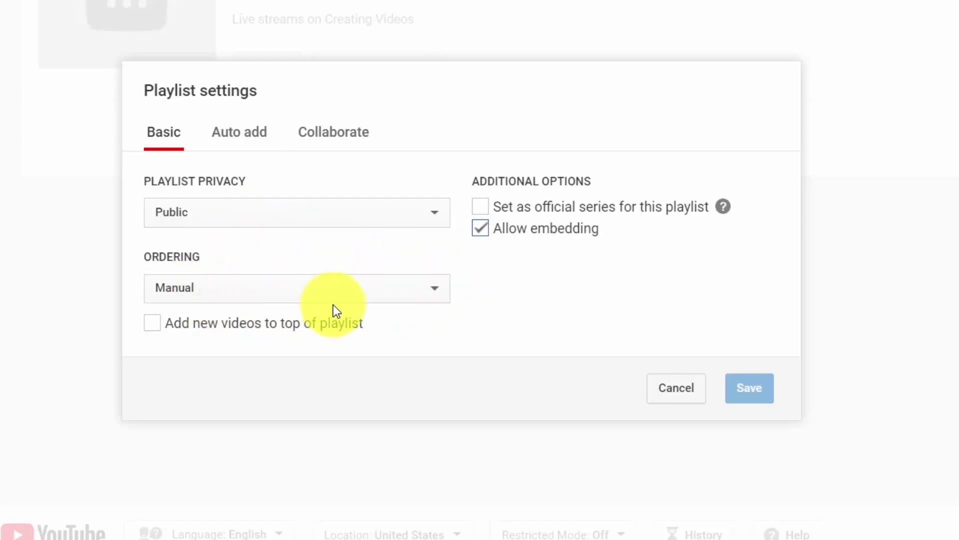
{"action": "left_click", "coordinate": [402, 291]}
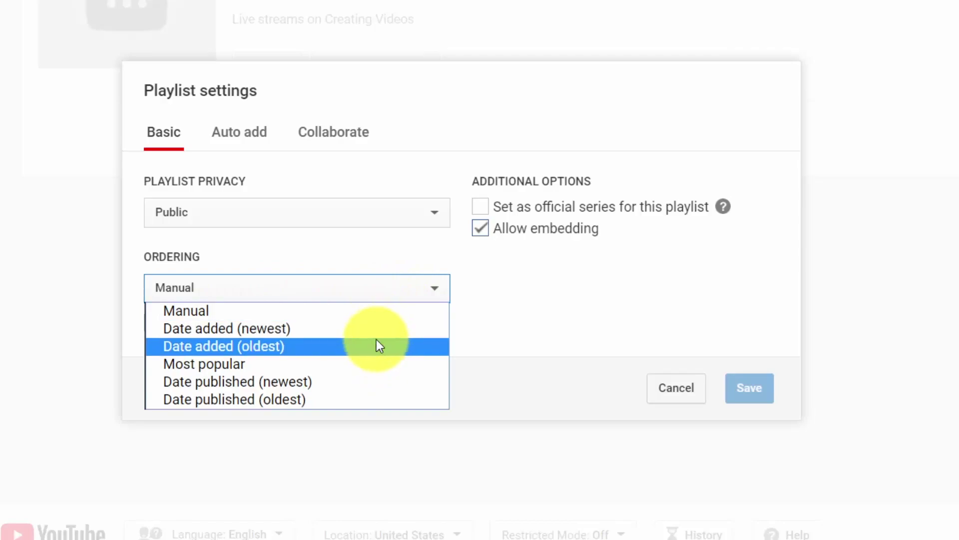
{"action": "left_click", "coordinate": [520, 302]}
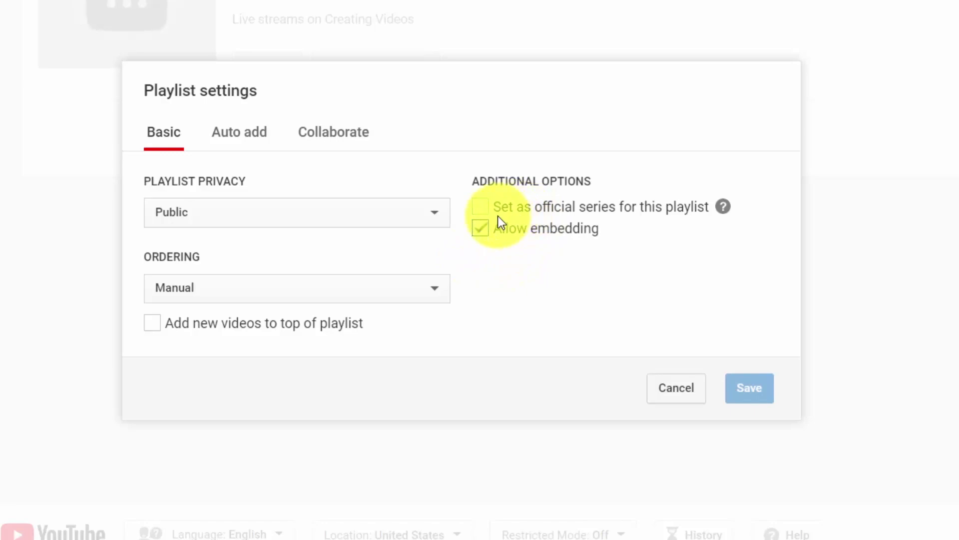
{"action": "mouse_move", "coordinate": [724, 206]}
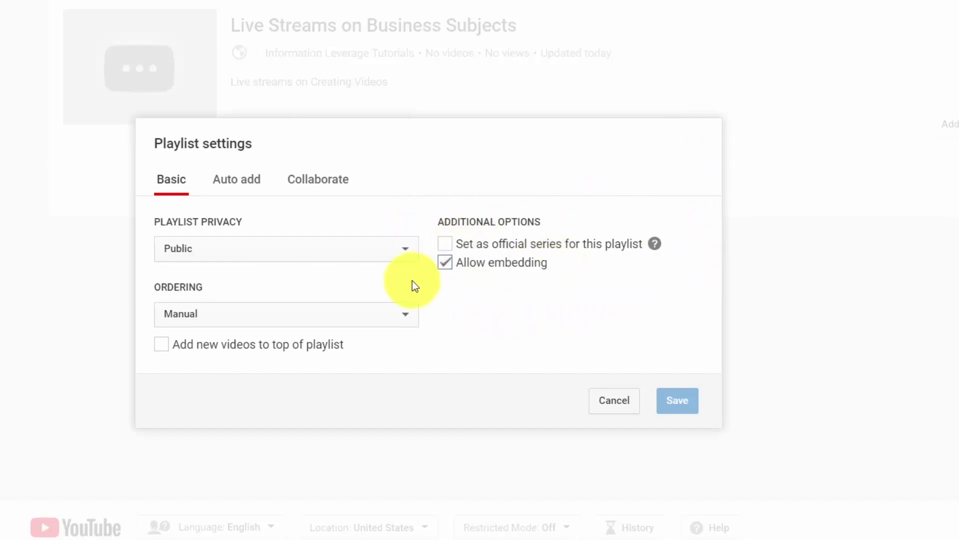
- Review the playlist's auto-add rule conditions for title, description and tag, check the collaborator option, and save the playlist settings
{"action": "left_click", "coordinate": [242, 180]}
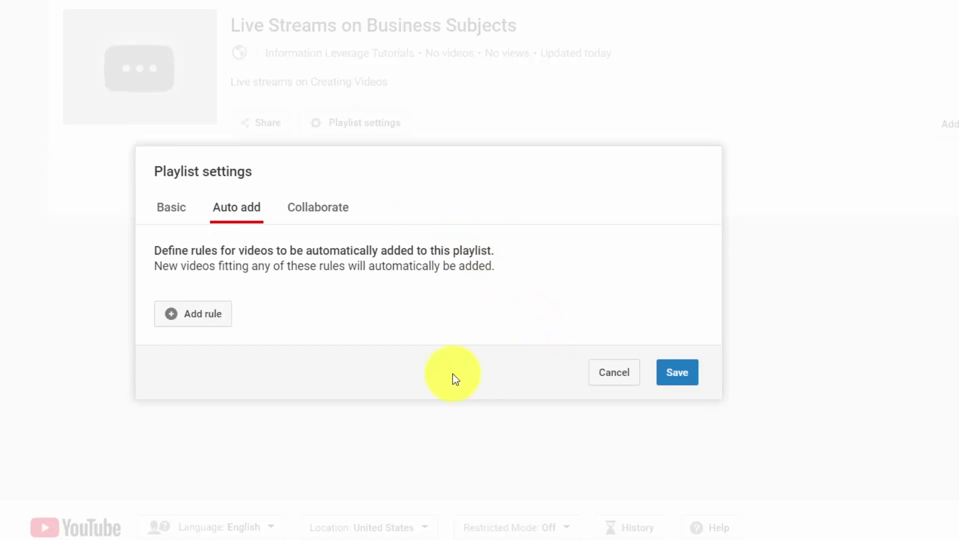
{"action": "left_click", "coordinate": [190, 315]}
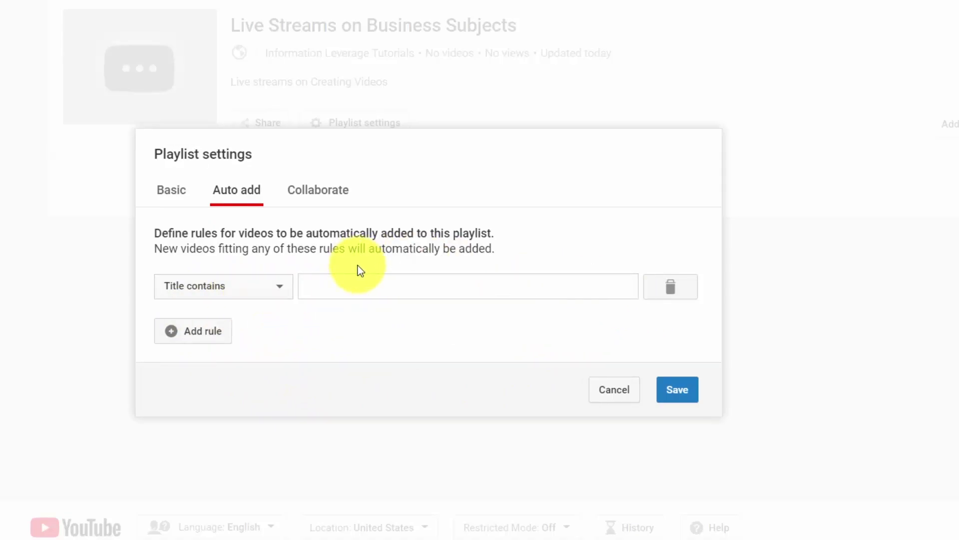
{"action": "left_click", "coordinate": [281, 286]}
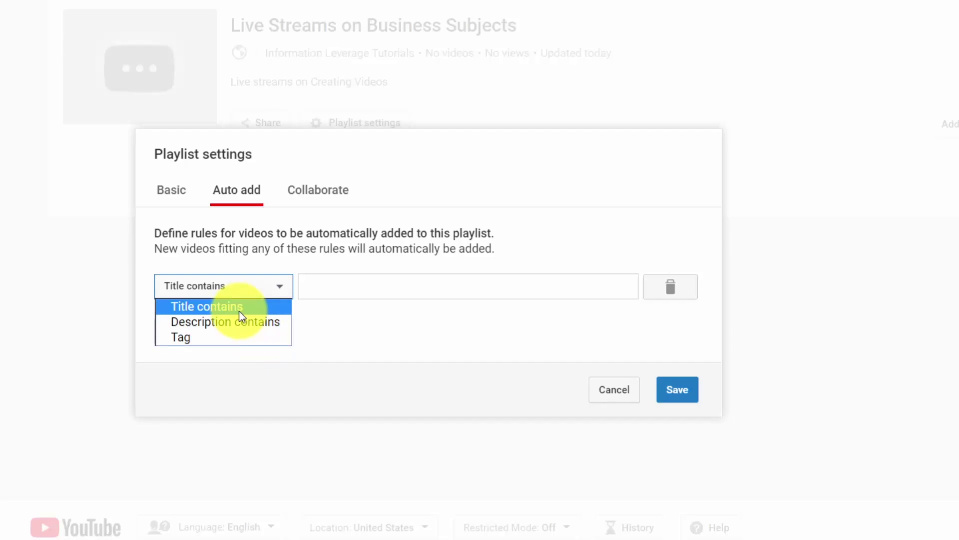
{"action": "key", "text": "Down"}
{"action": "key", "text": "Down"}
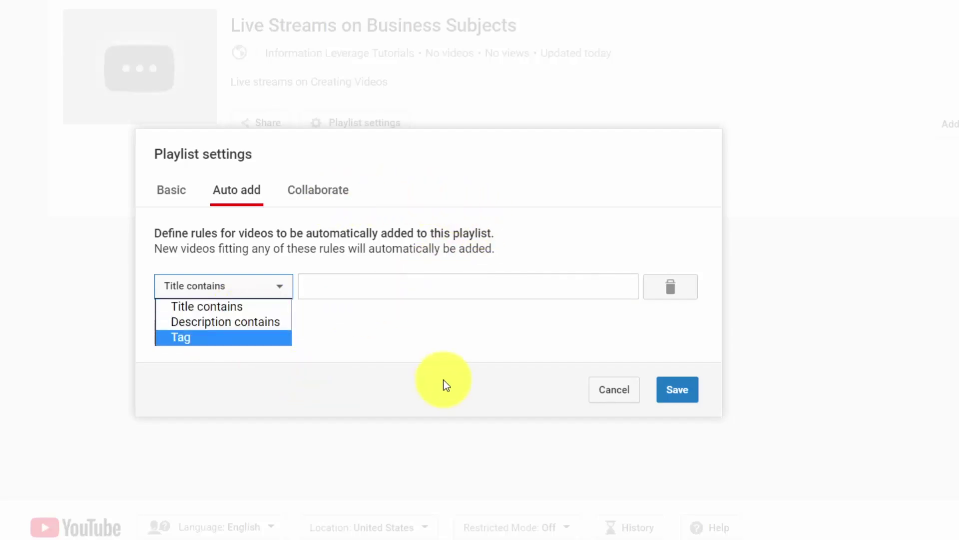
{"action": "key", "text": "Up"}
{"action": "key", "text": "Down"}
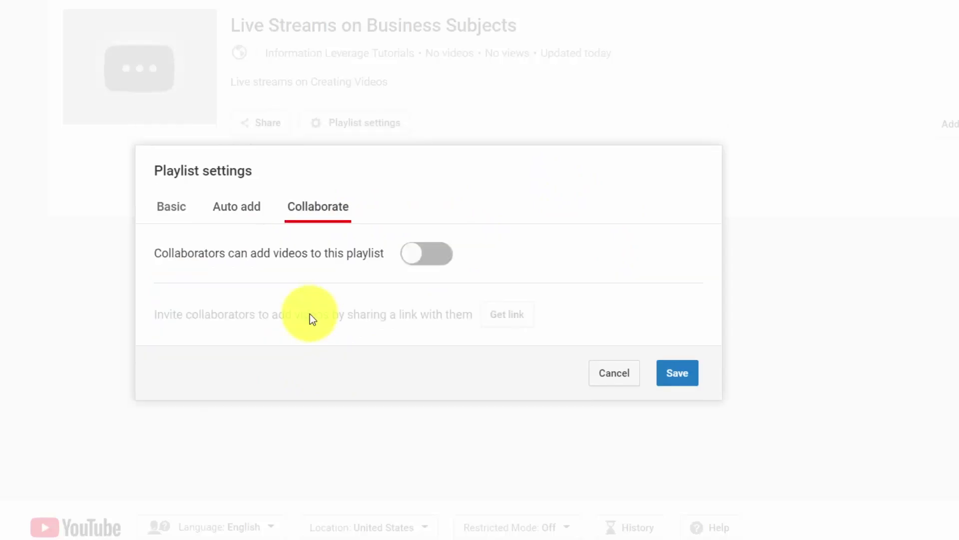
{"action": "left_click", "coordinate": [431, 259]}
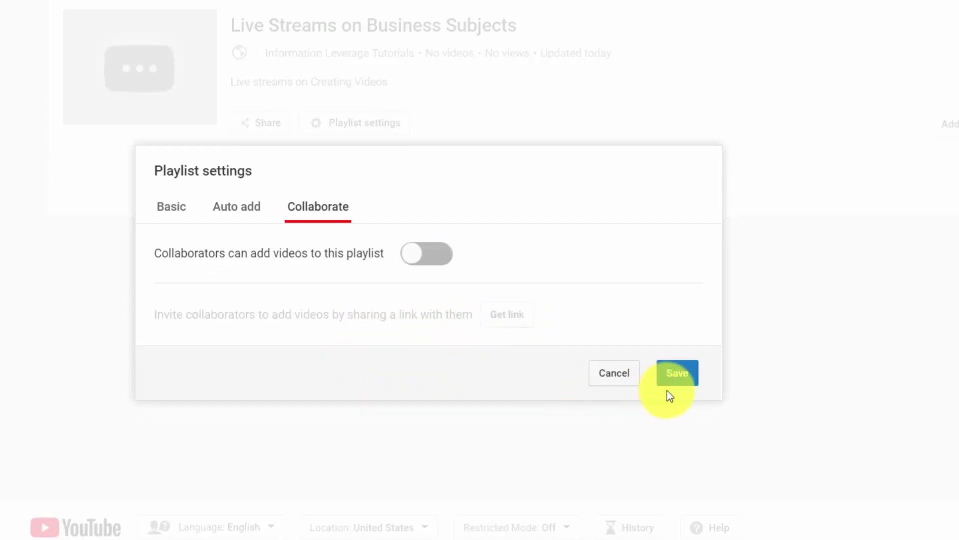
{"action": "left_click", "coordinate": [670, 382]}
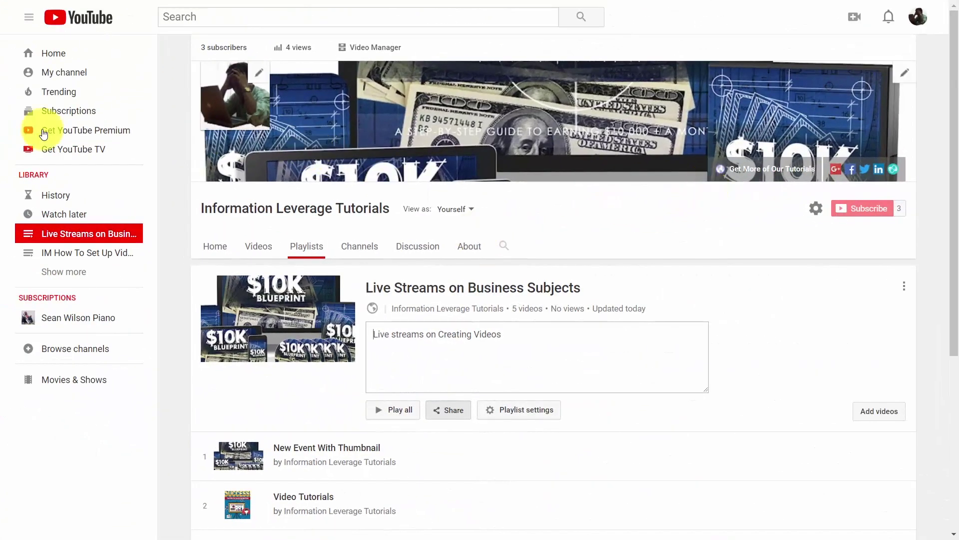
- Look over the channel's home page and open it for customization
{"action": "left_click", "coordinate": [69, 78]}
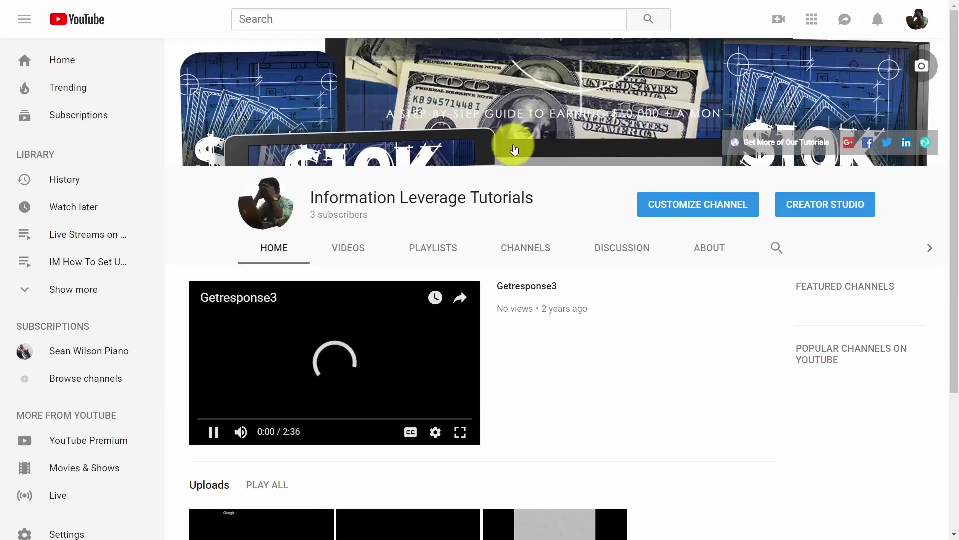
{"action": "left_click", "coordinate": [229, 433]}
{"action": "scroll", "coordinate": [557, 263], "scroll_direction": "down", "scroll_amount": 4}
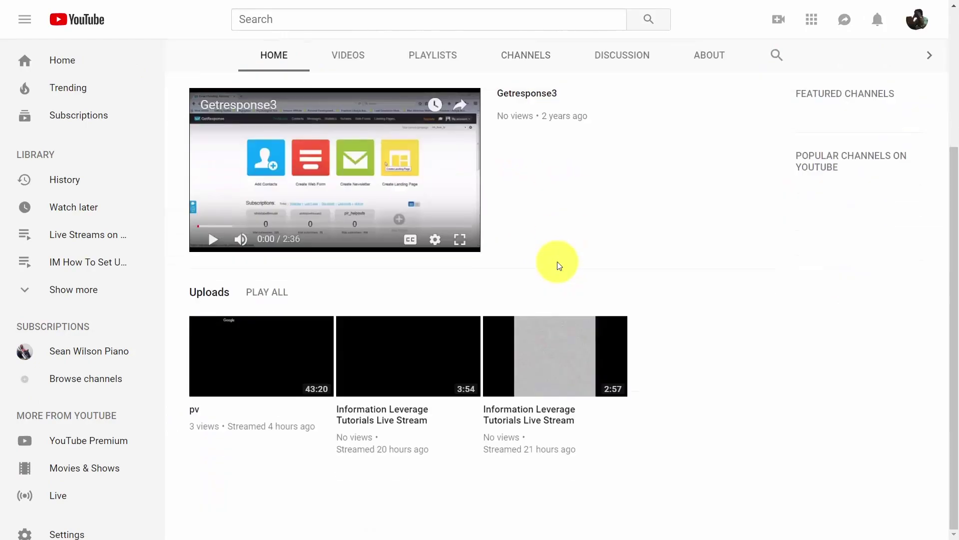
{"action": "scroll", "coordinate": [558, 265], "scroll_direction": "up", "scroll_amount": 4}
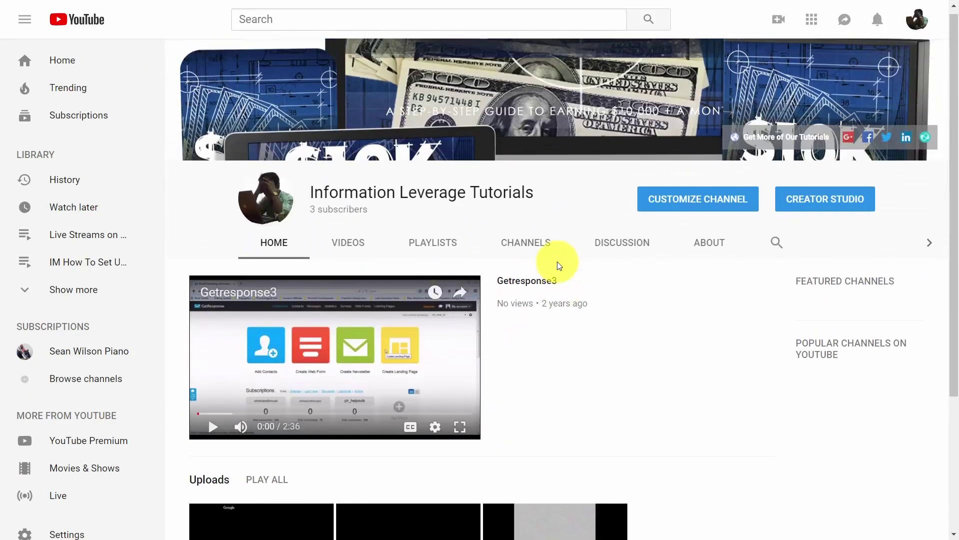
{"action": "left_click", "coordinate": [713, 199]}
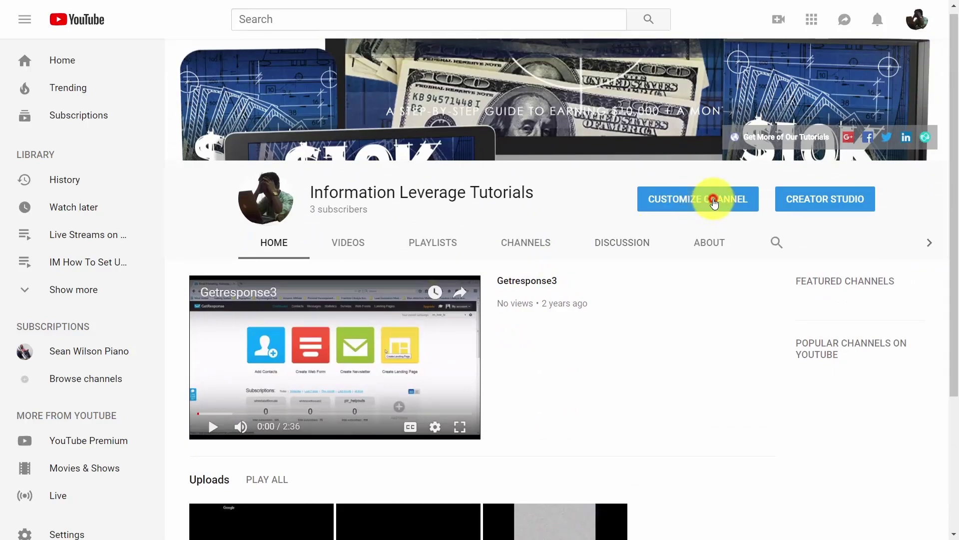
- Add a channel section showing the single playlist "Live Streams on Business Subjects" in a horizontal row
{"action": "scroll", "coordinate": [572, 200], "scroll_direction": "down", "scroll_amount": 5}
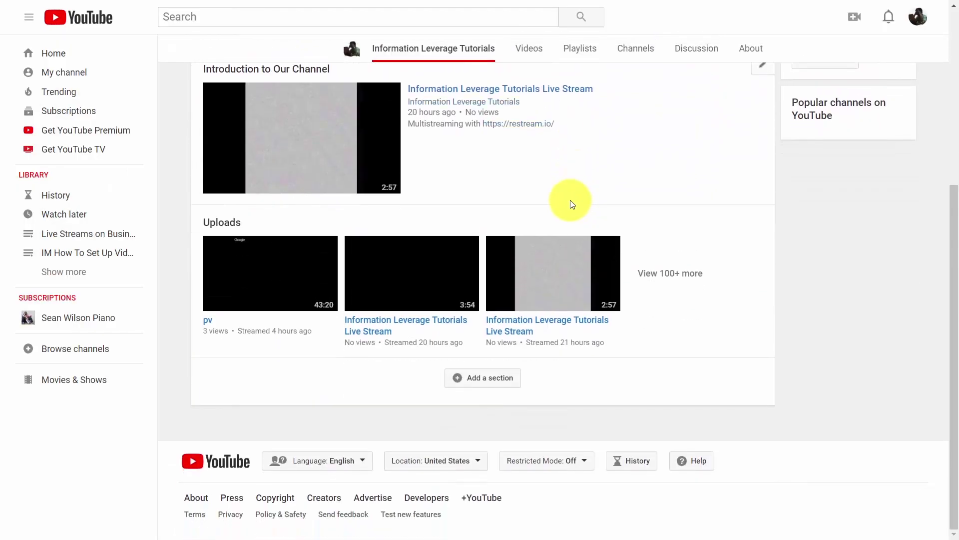
{"action": "left_click", "coordinate": [457, 380]}
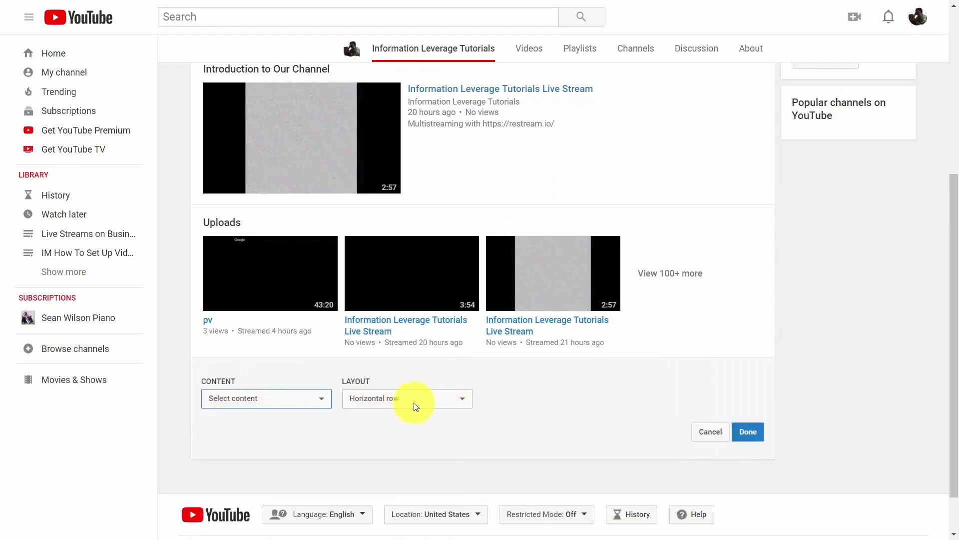
{"action": "left_click", "coordinate": [319, 402]}
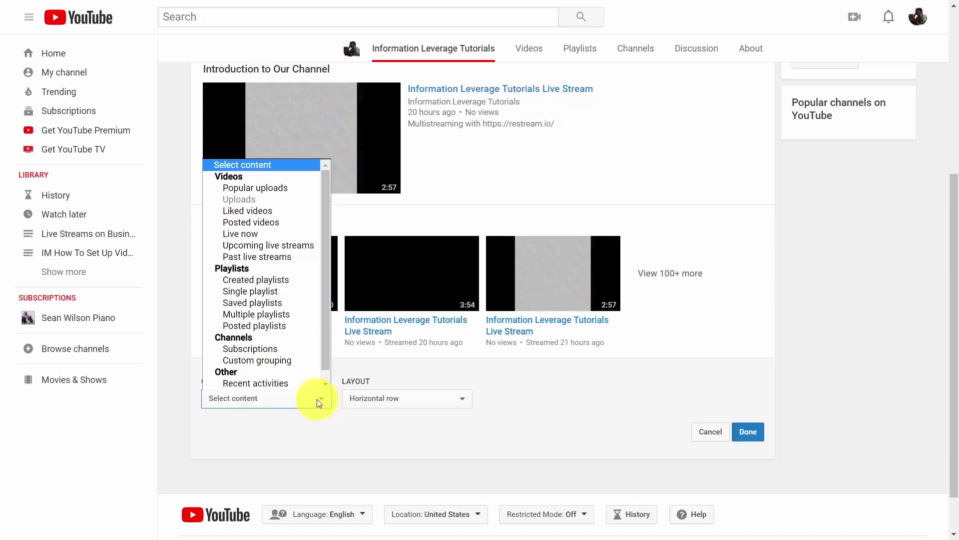
{"action": "left_click", "coordinate": [294, 293]}
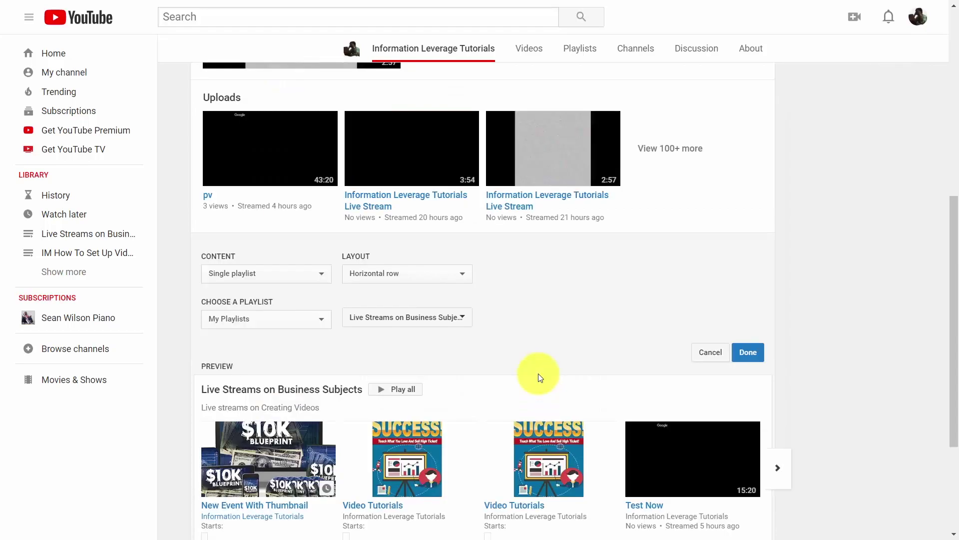
{"action": "scroll", "coordinate": [549, 365], "scroll_direction": "down", "scroll_amount": 1}
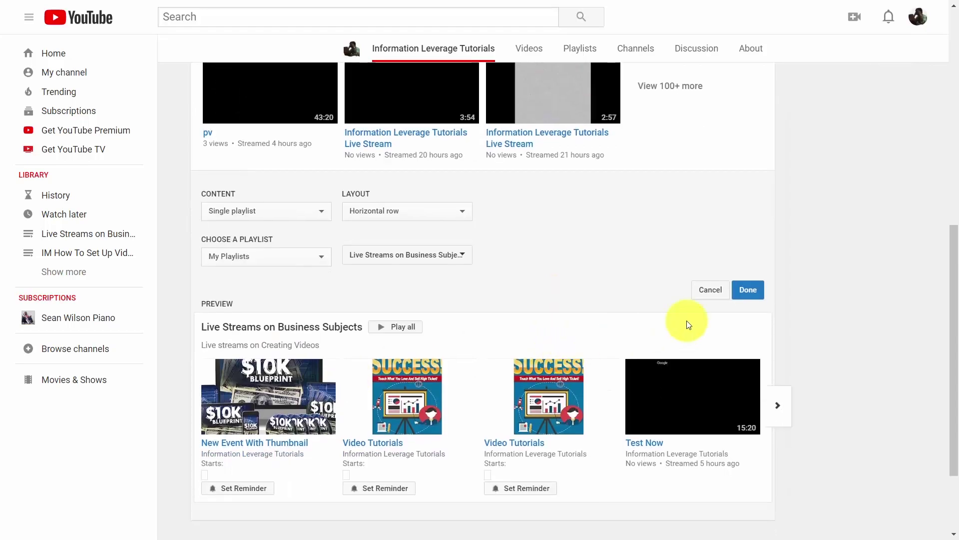
{"action": "left_click", "coordinate": [742, 295]}
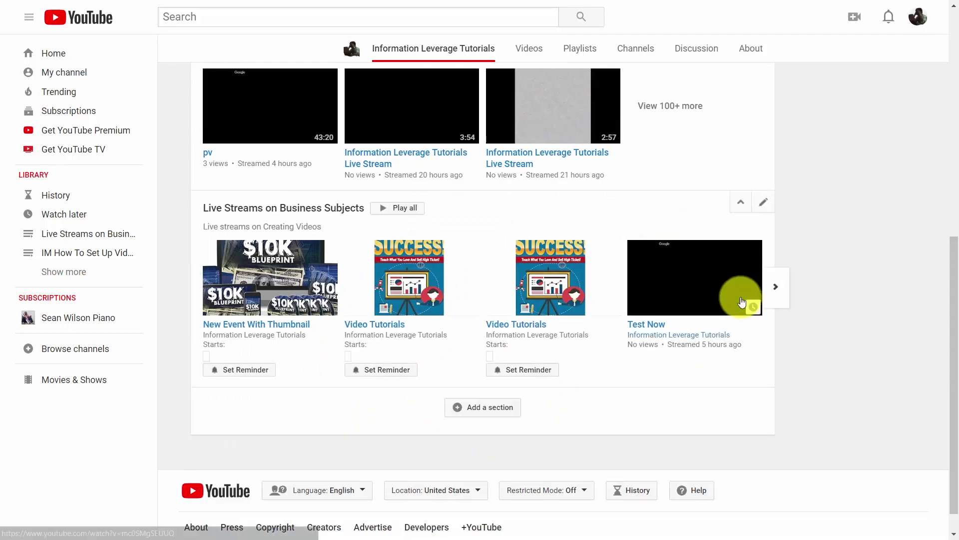
{"action": "scroll", "coordinate": [587, 331], "scroll_direction": "up", "scroll_amount": 4}
{"action": "scroll", "coordinate": [587, 330], "scroll_direction": "down", "scroll_amount": 4}
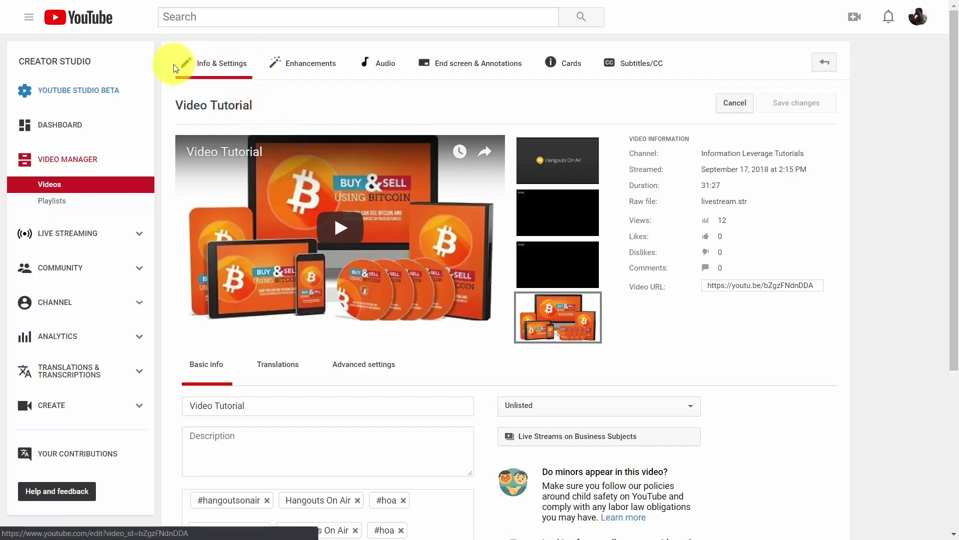
- Allow live chat replay in the advanced settings of the Video Tutorial video
{"action": "left_click", "coordinate": [360, 370]}
{"action": "scroll", "coordinate": [451, 369], "scroll_direction": "down", "scroll_amount": 3}
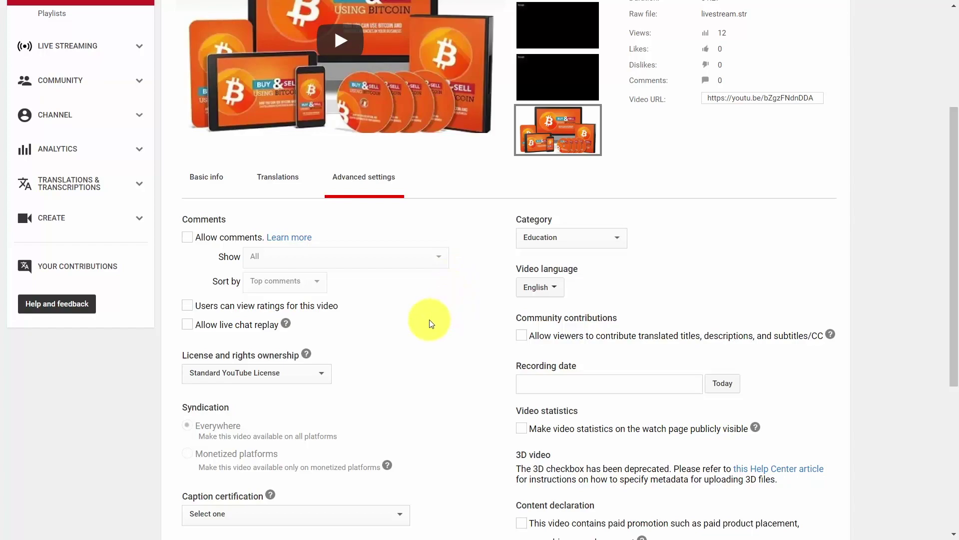
{"action": "left_click", "coordinate": [187, 325]}
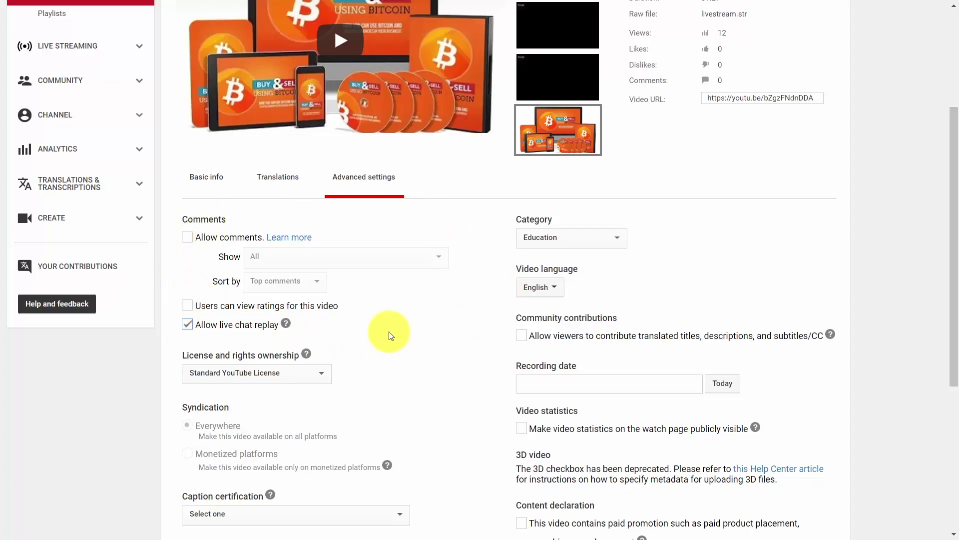
- Review the video's advanced settings for embedding, subscriber notification, age restriction, recording date, statistics and content declaration
{"action": "scroll", "coordinate": [391, 336], "scroll_direction": "down", "scroll_amount": 5}
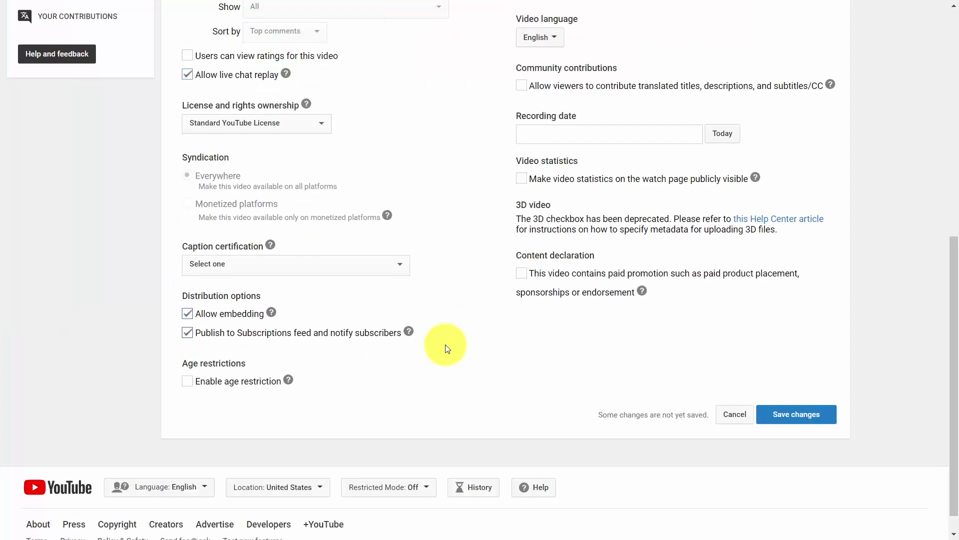
{"action": "left_click", "coordinate": [188, 314]}
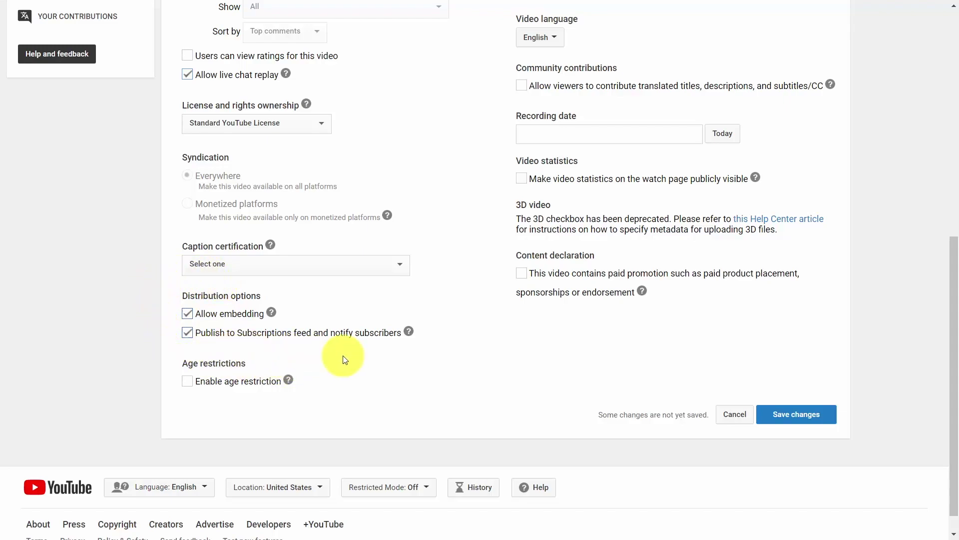
{"action": "left_click", "coordinate": [188, 313]}
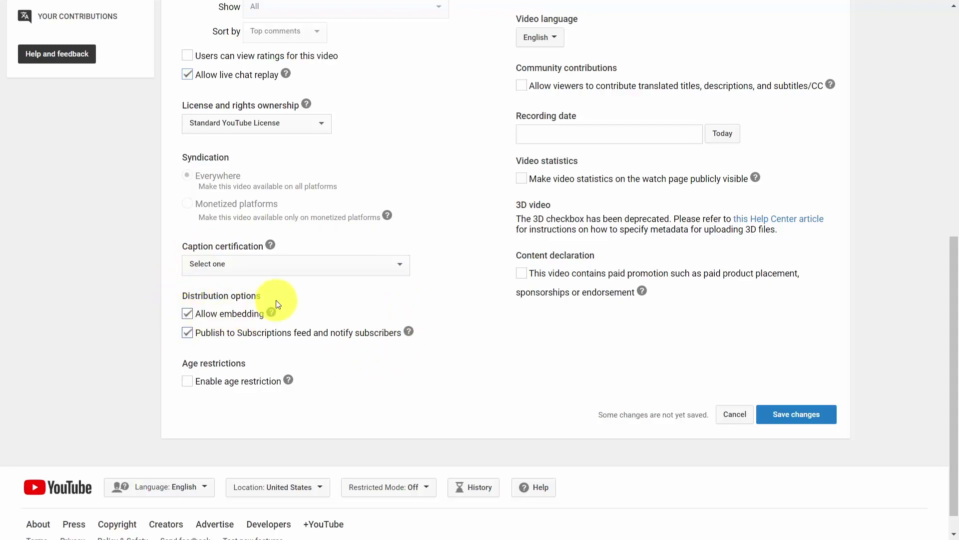
{"action": "scroll", "coordinate": [310, 333], "scroll_direction": "up", "scroll_amount": 3}
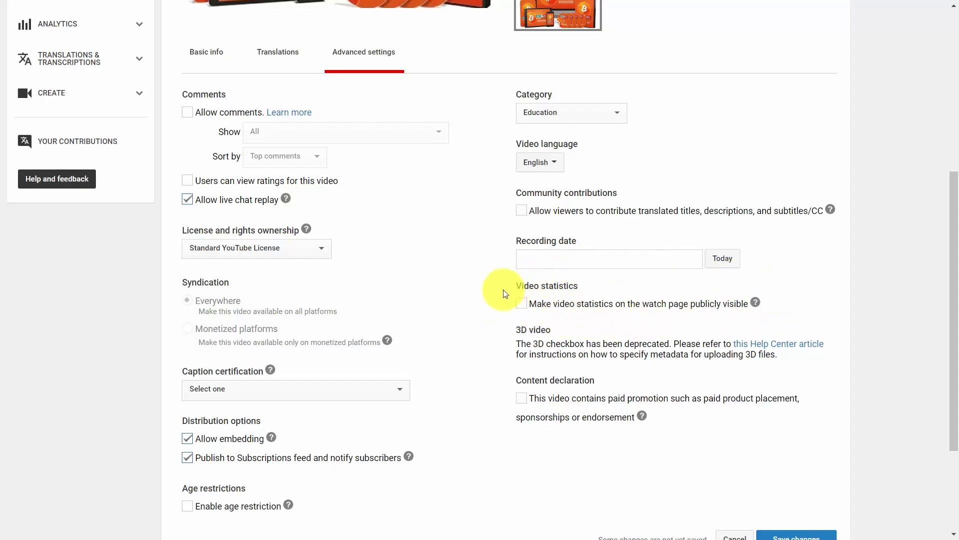
{"action": "scroll", "coordinate": [548, 316], "scroll_direction": "up", "scroll_amount": 3}
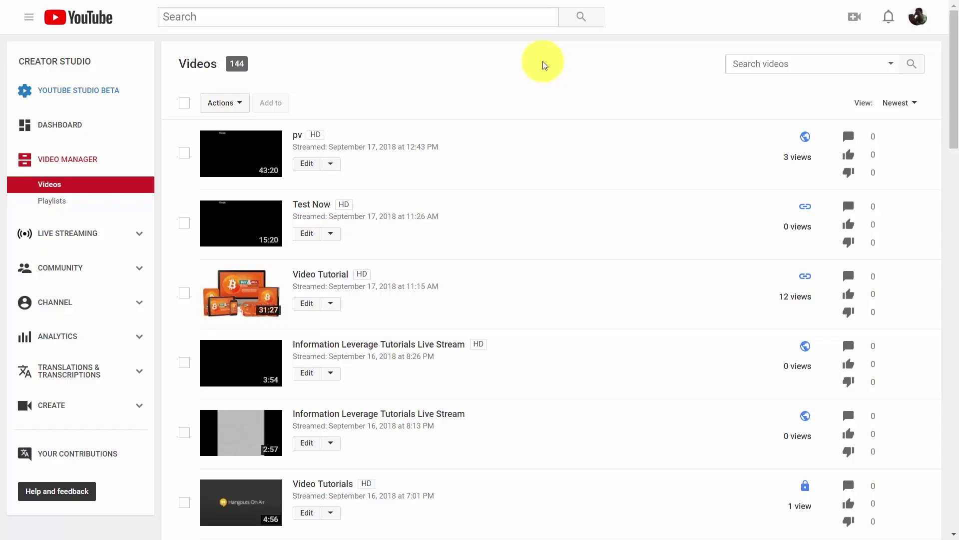
- Open the channel's subscriber list in the community section and sort it by most popular
{"action": "left_click", "coordinate": [50, 274]}
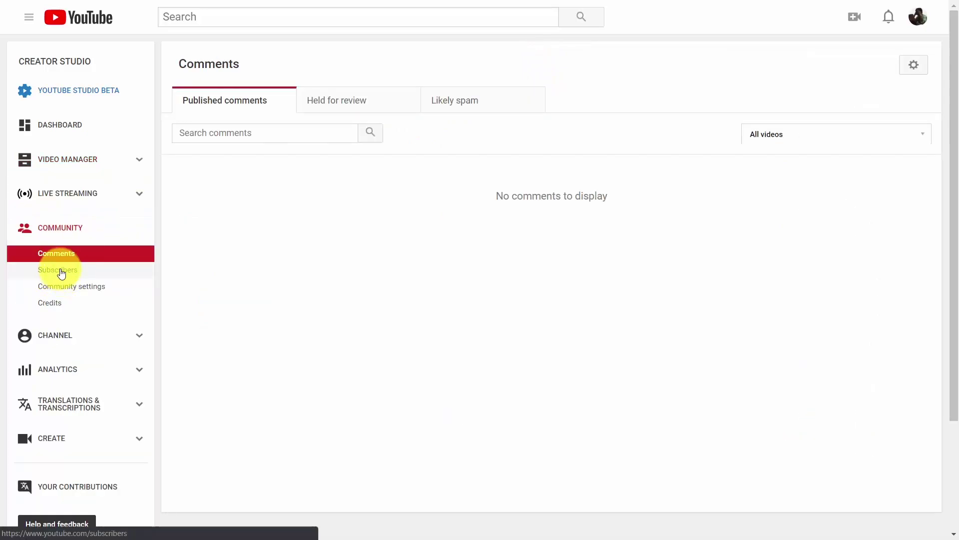
{"action": "left_click", "coordinate": [63, 273]}
{"action": "scroll", "coordinate": [566, 24], "scroll_direction": "down", "scroll_amount": 1}
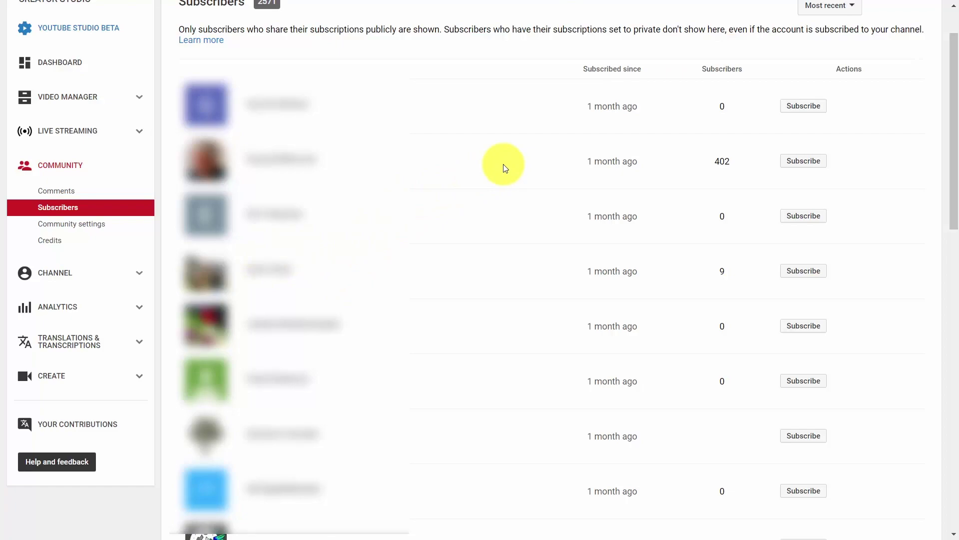
{"action": "left_click", "coordinate": [852, 7]}
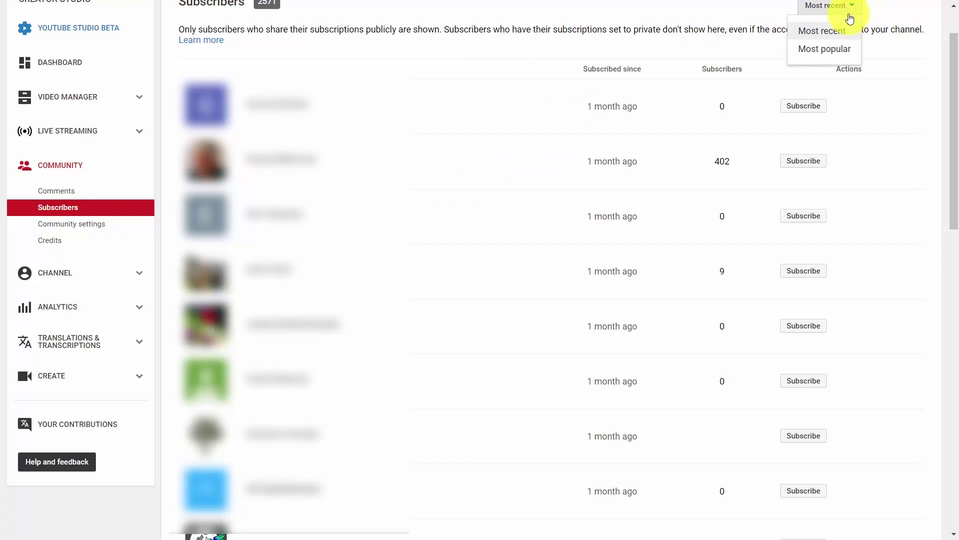
{"action": "left_click", "coordinate": [843, 50]}
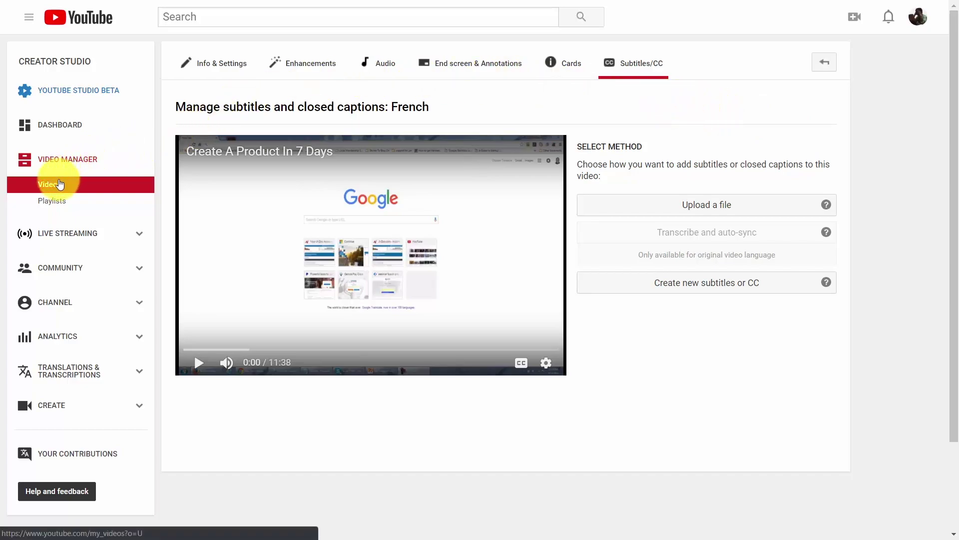
- Open the audio options of the Create A Product In 7 Days video and browse the royalty-free tracks
{"action": "left_click", "coordinate": [385, 65]}
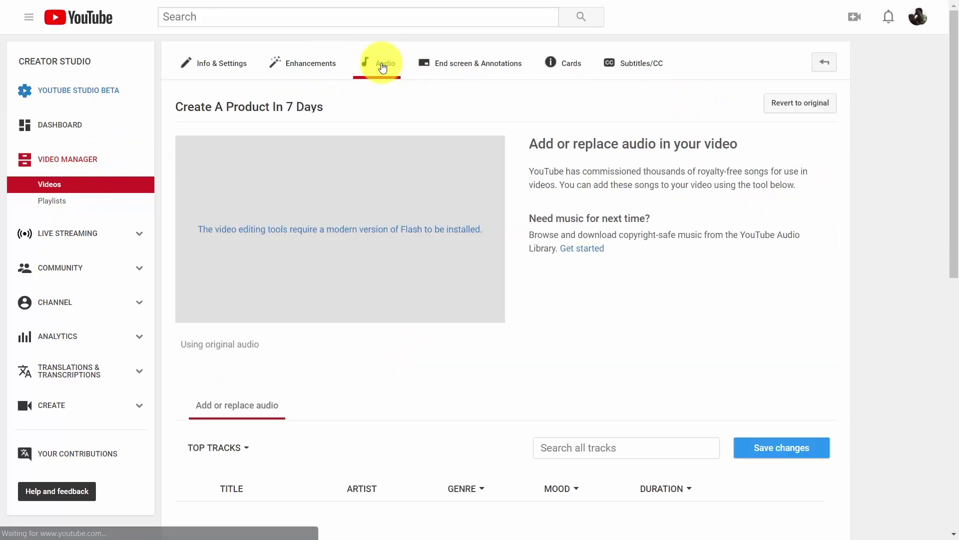
{"action": "left_click", "coordinate": [465, 146]}
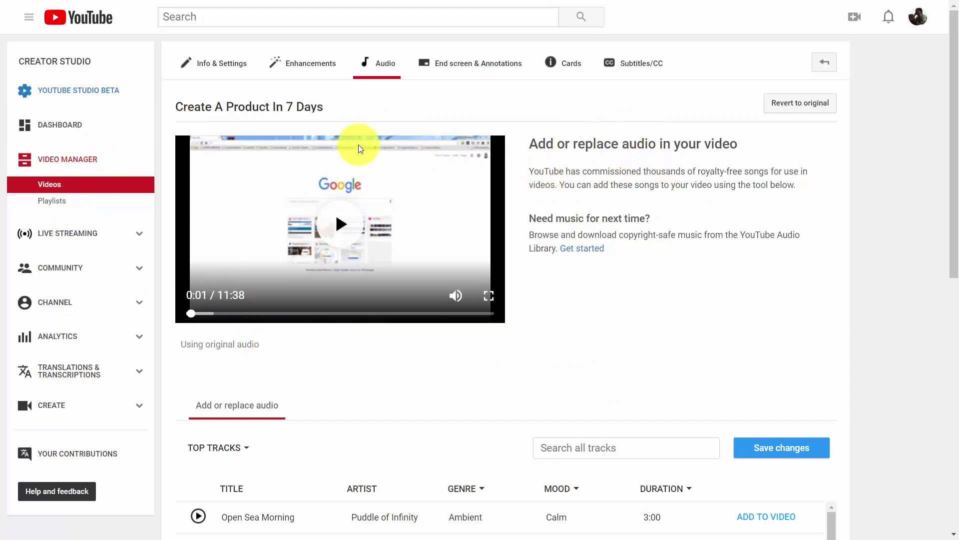
{"action": "scroll", "coordinate": [549, 160], "scroll_direction": "down", "scroll_amount": 2}
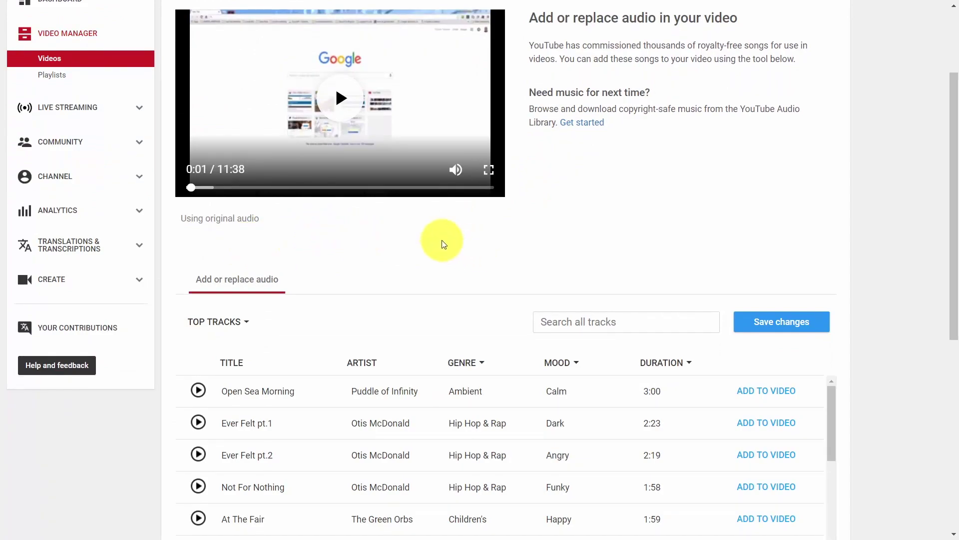
{"action": "scroll", "coordinate": [440, 240], "scroll_direction": "down", "scroll_amount": 2}
- Examine the jazz tracks offered for adding to or replacing the pv video's audio
{"action": "scroll", "coordinate": [442, 170], "scroll_direction": "down", "scroll_amount": 1}
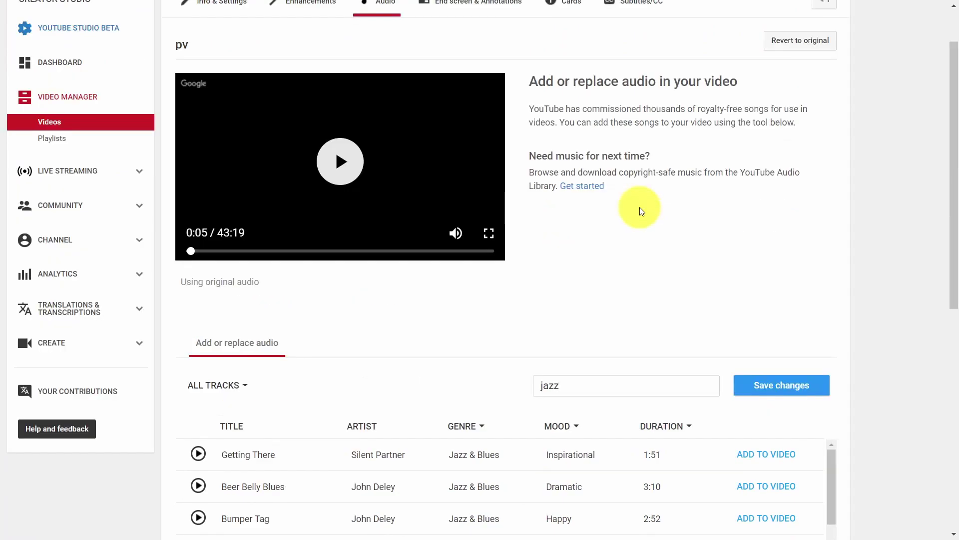
{"action": "scroll", "coordinate": [439, 166], "scroll_direction": "down", "scroll_amount": 4}
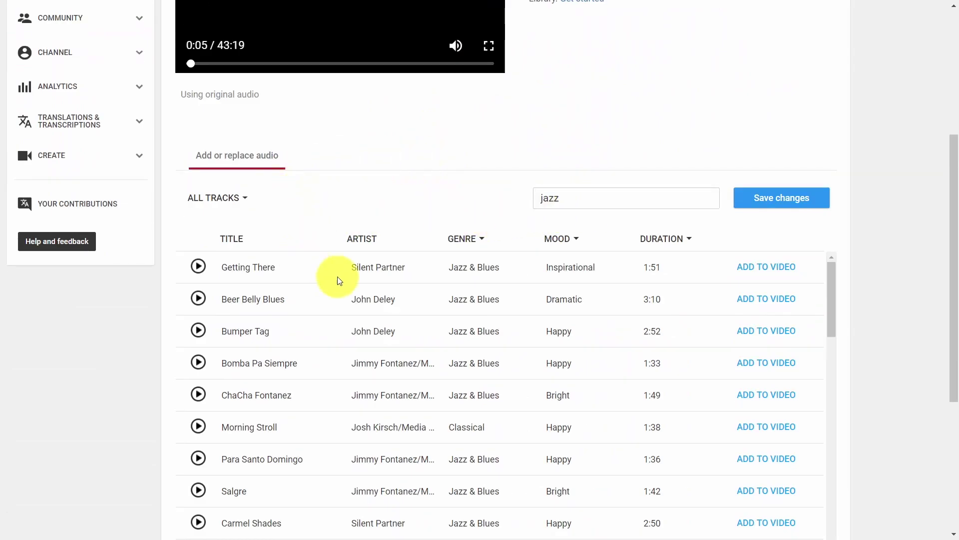
{"action": "scroll", "coordinate": [464, 334], "scroll_direction": "down", "scroll_amount": 3}
{"action": "scroll", "coordinate": [449, 299], "scroll_direction": "up", "scroll_amount": 3}
{"action": "scroll", "coordinate": [550, 320], "scroll_direction": "up", "scroll_amount": 1}
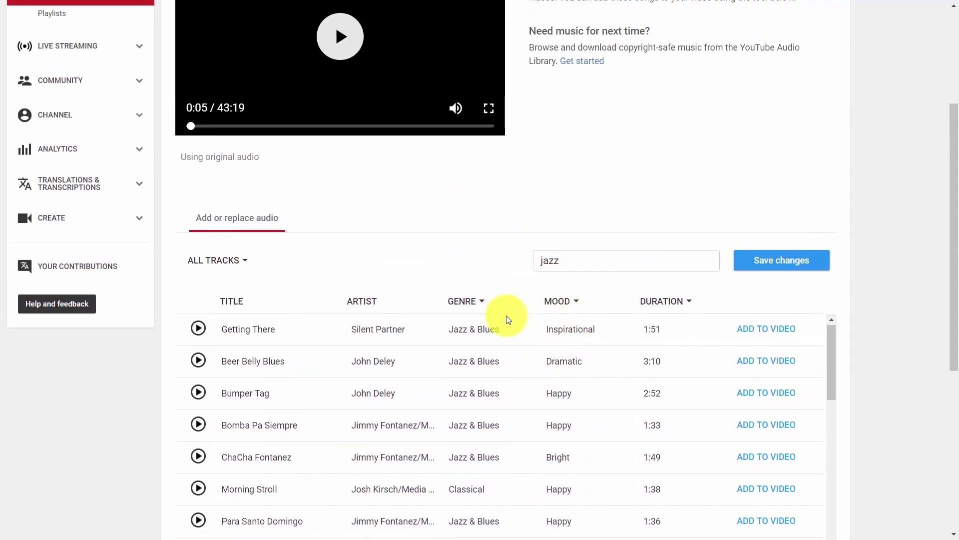
- Filter the jazz tracks to the Jazz & Blues genre and browse the filtered list
{"action": "scroll", "coordinate": [505, 318], "scroll_direction": "down", "scroll_amount": 2}
{"action": "scroll", "coordinate": [450, 329], "scroll_direction": "up", "scroll_amount": 2}
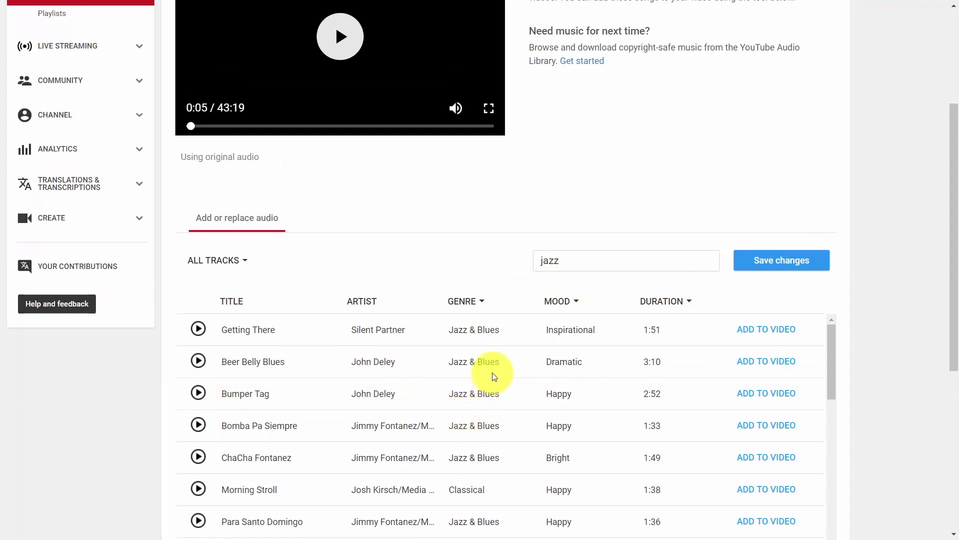
{"action": "left_click", "coordinate": [476, 303]}
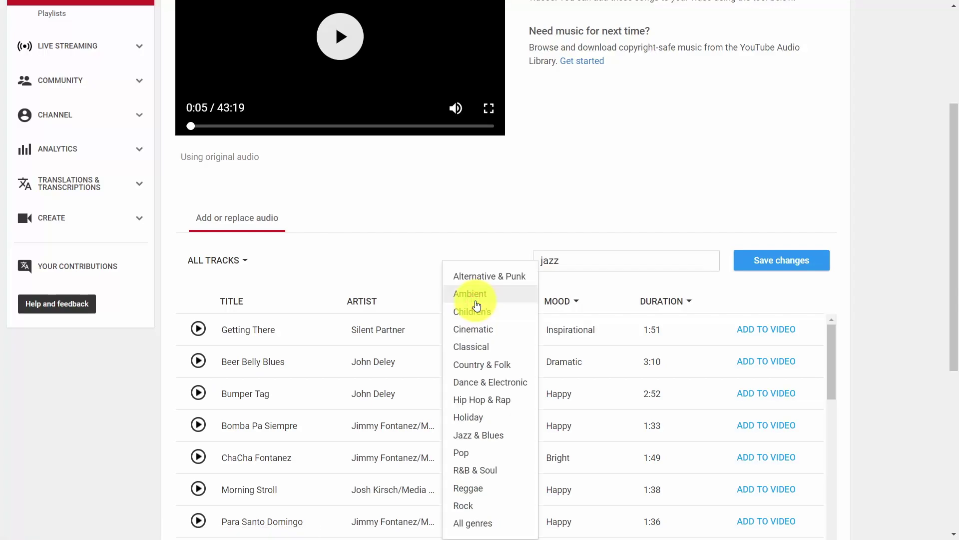
{"action": "left_click", "coordinate": [477, 436]}
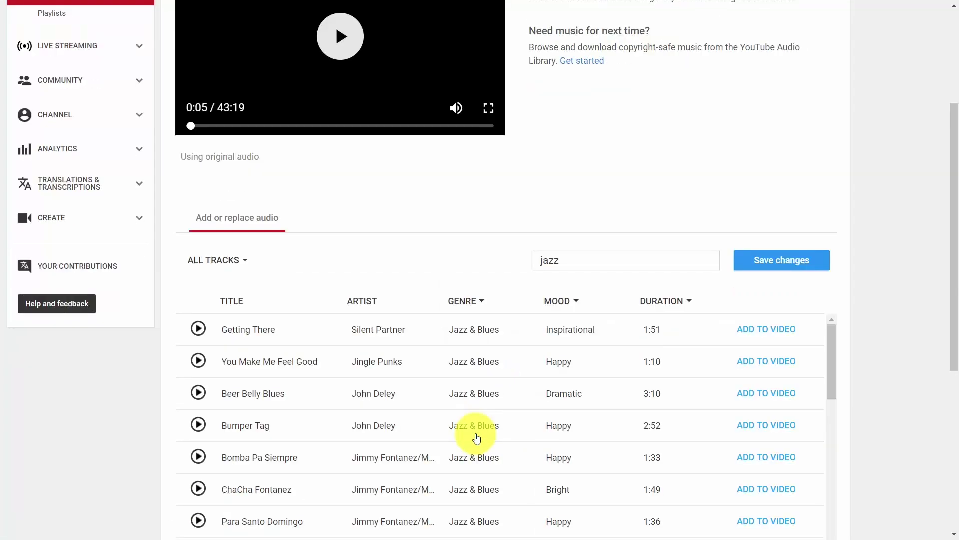
{"action": "scroll", "coordinate": [473, 418], "scroll_direction": "down", "scroll_amount": 3}
{"action": "scroll", "coordinate": [475, 421], "scroll_direction": "up", "scroll_amount": 2}
{"action": "scroll", "coordinate": [593, 342], "scroll_direction": "down", "scroll_amount": 4}
{"action": "scroll", "coordinate": [593, 342], "scroll_direction": "up", "scroll_amount": 2}
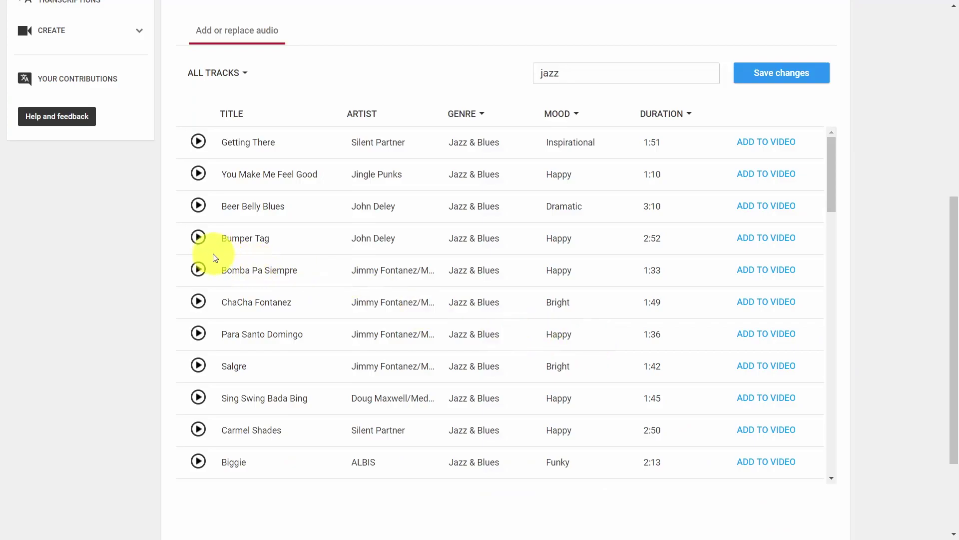
{"action": "scroll", "coordinate": [269, 280], "scroll_direction": "up", "scroll_amount": 5}
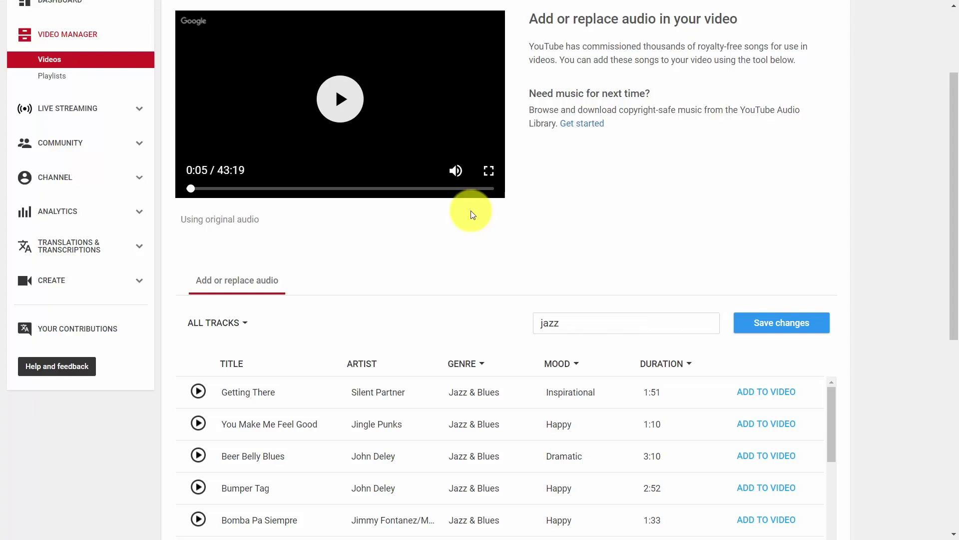
{"action": "scroll", "coordinate": [472, 215], "scroll_direction": "up", "scroll_amount": 3}
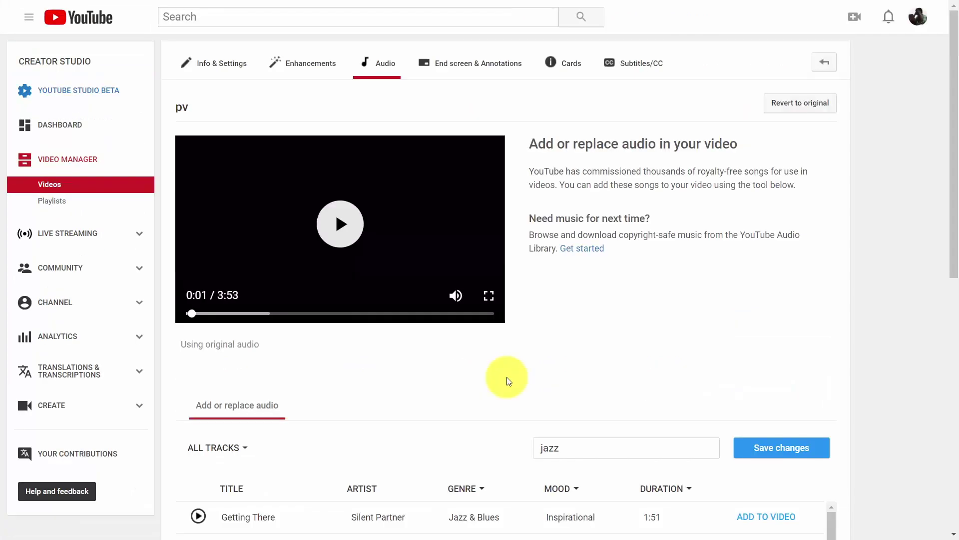
- Add the Getting There track to the pv video and shift it to start at about 2:02, running to the video's end
{"action": "scroll", "coordinate": [508, 380], "scroll_direction": "down", "scroll_amount": 2}
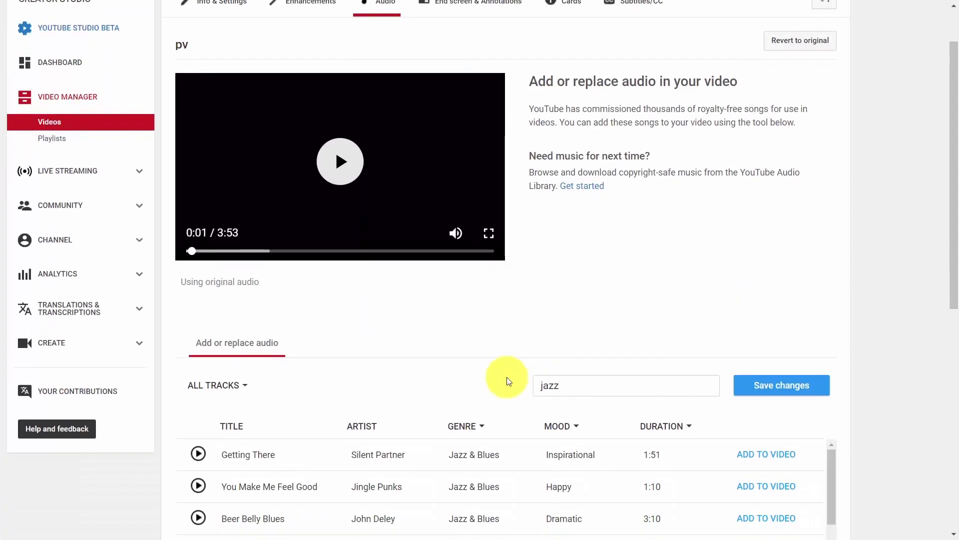
{"action": "left_click", "coordinate": [760, 456]}
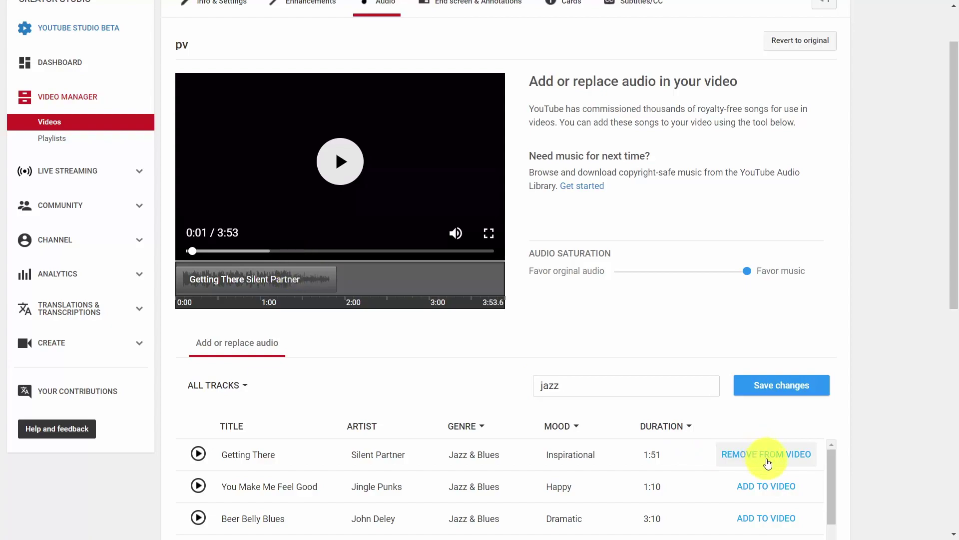
{"action": "left_click_drag", "start_coordinate": [256, 272], "coordinate": [428, 278]}
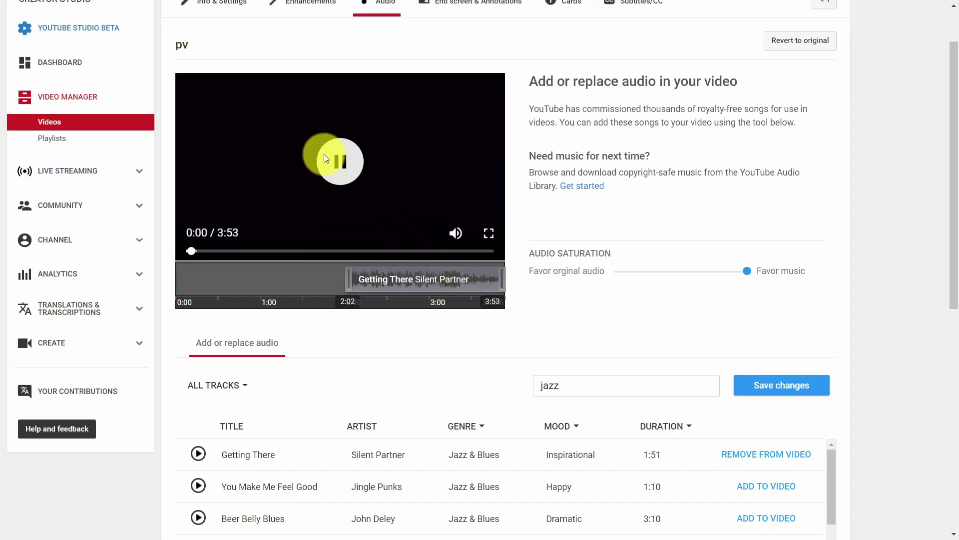
{"action": "left_click", "coordinate": [374, 313]}
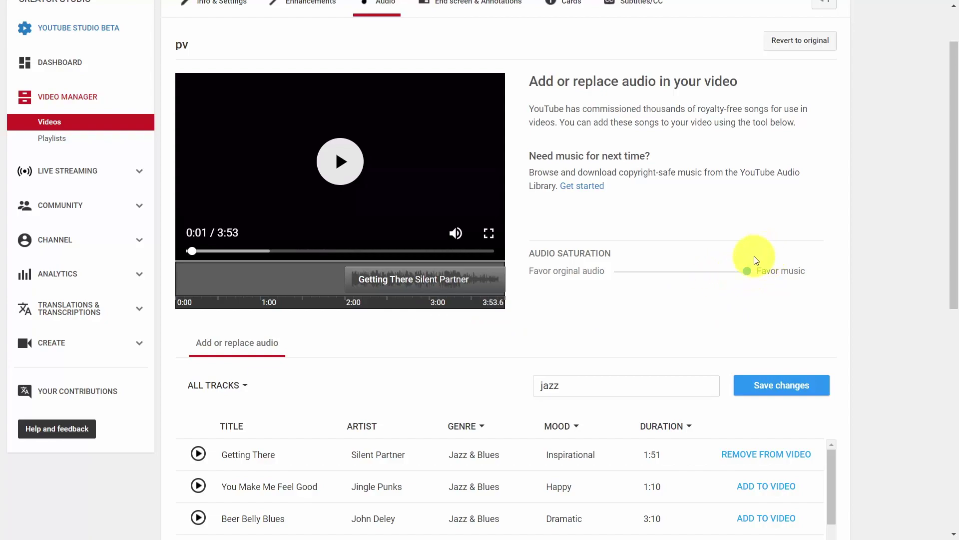
- Set the audio saturation fully toward the original audio and save the audio changes
{"action": "left_click_drag", "start_coordinate": [744, 273], "coordinate": [612, 277]}
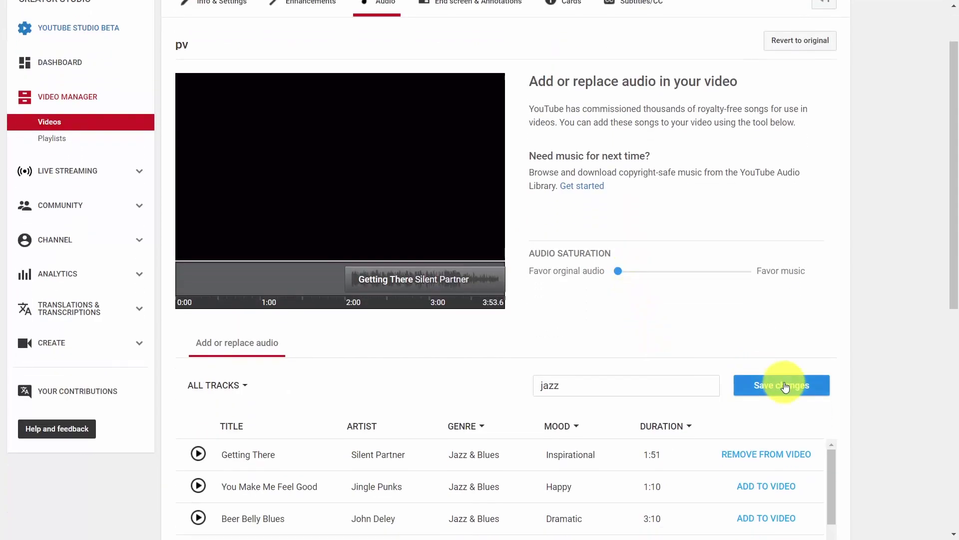
{"action": "left_click", "coordinate": [783, 386]}
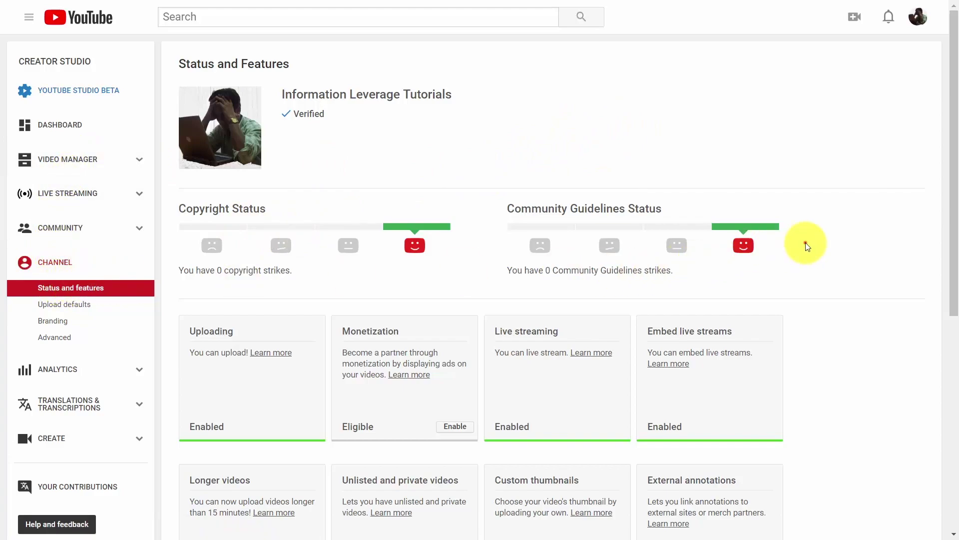
- Open the custom URL help article from the channel's feature overview and expand its general eligibility requirements
{"action": "scroll", "coordinate": [805, 242], "scroll_direction": "down", "scroll_amount": 6}
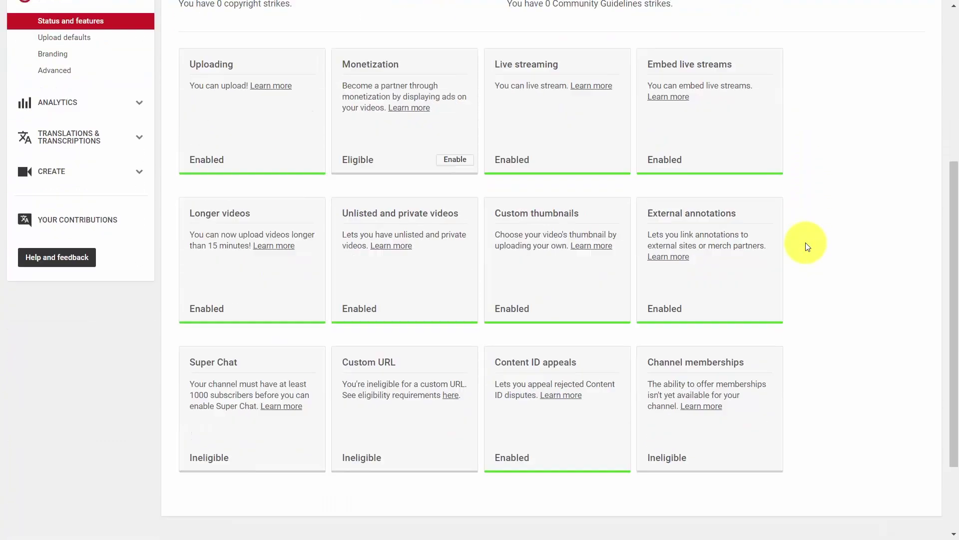
{"action": "scroll", "coordinate": [805, 242], "scroll_direction": "down", "scroll_amount": 1}
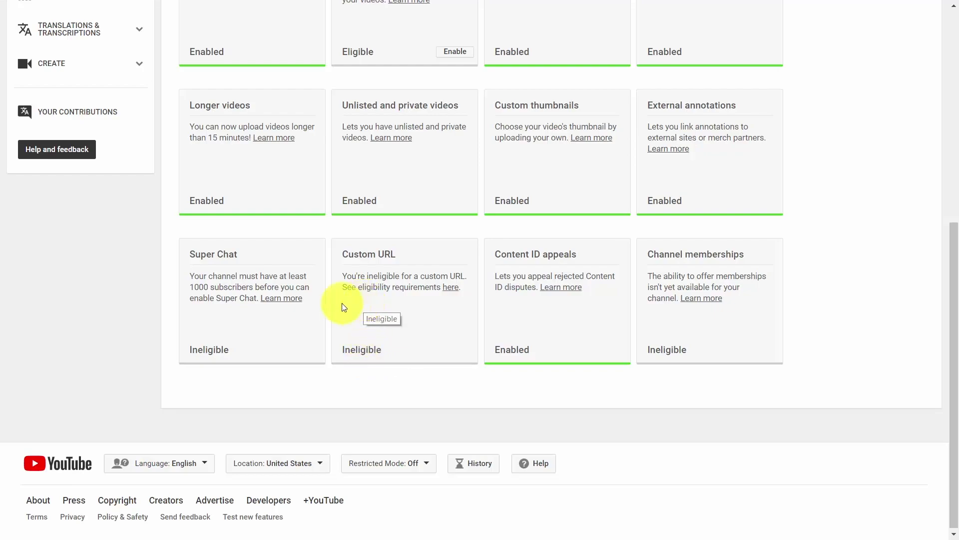
{"action": "left_click", "coordinate": [448, 293]}
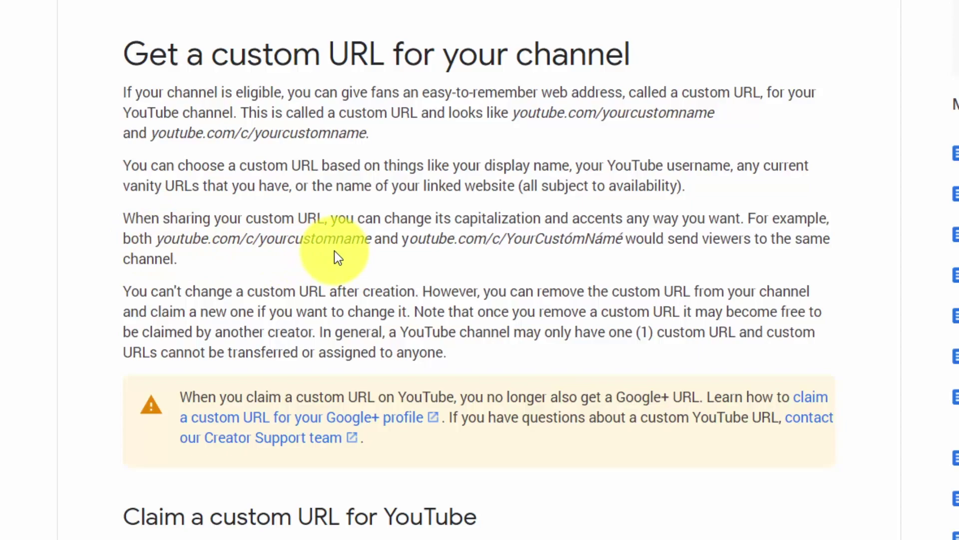
{"action": "scroll", "coordinate": [335, 254], "scroll_direction": "down", "scroll_amount": 7}
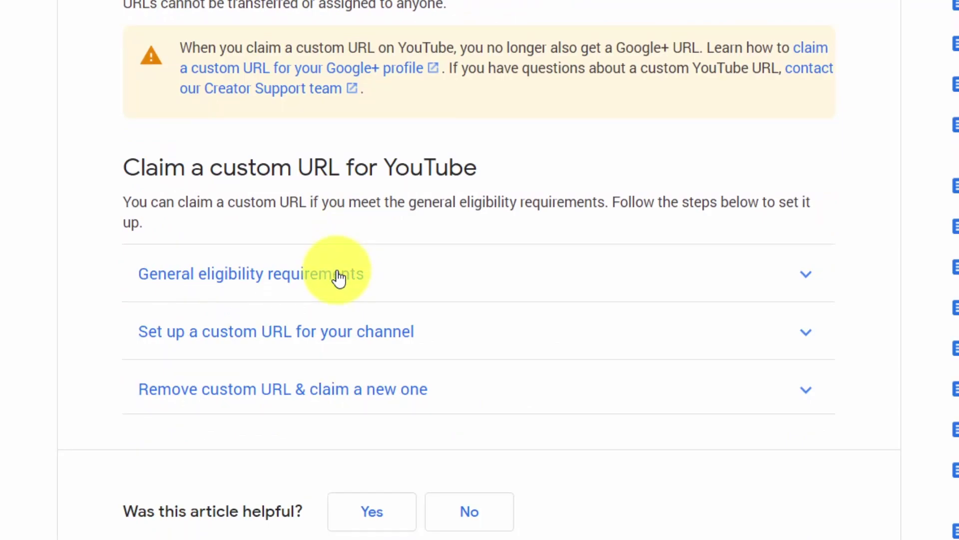
{"action": "left_click", "coordinate": [339, 276]}
{"action": "scroll", "coordinate": [347, 269], "scroll_direction": "down", "scroll_amount": 2}
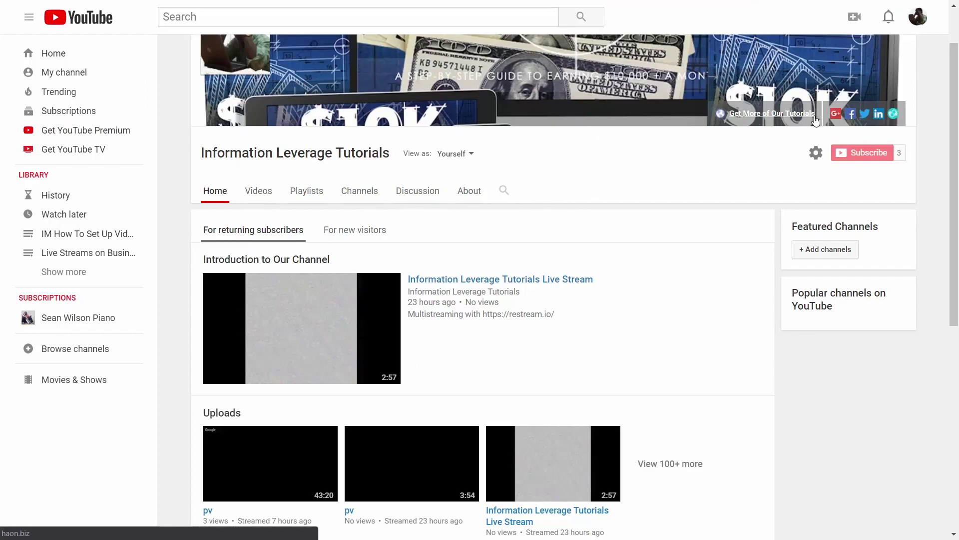
- Show the channel's home page as presented to new visitors
{"action": "left_click", "coordinate": [362, 230]}
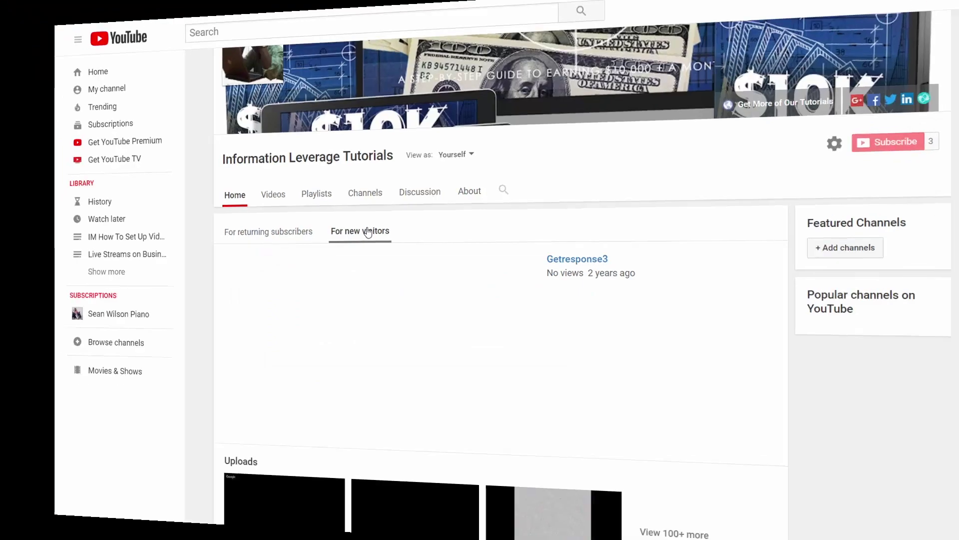